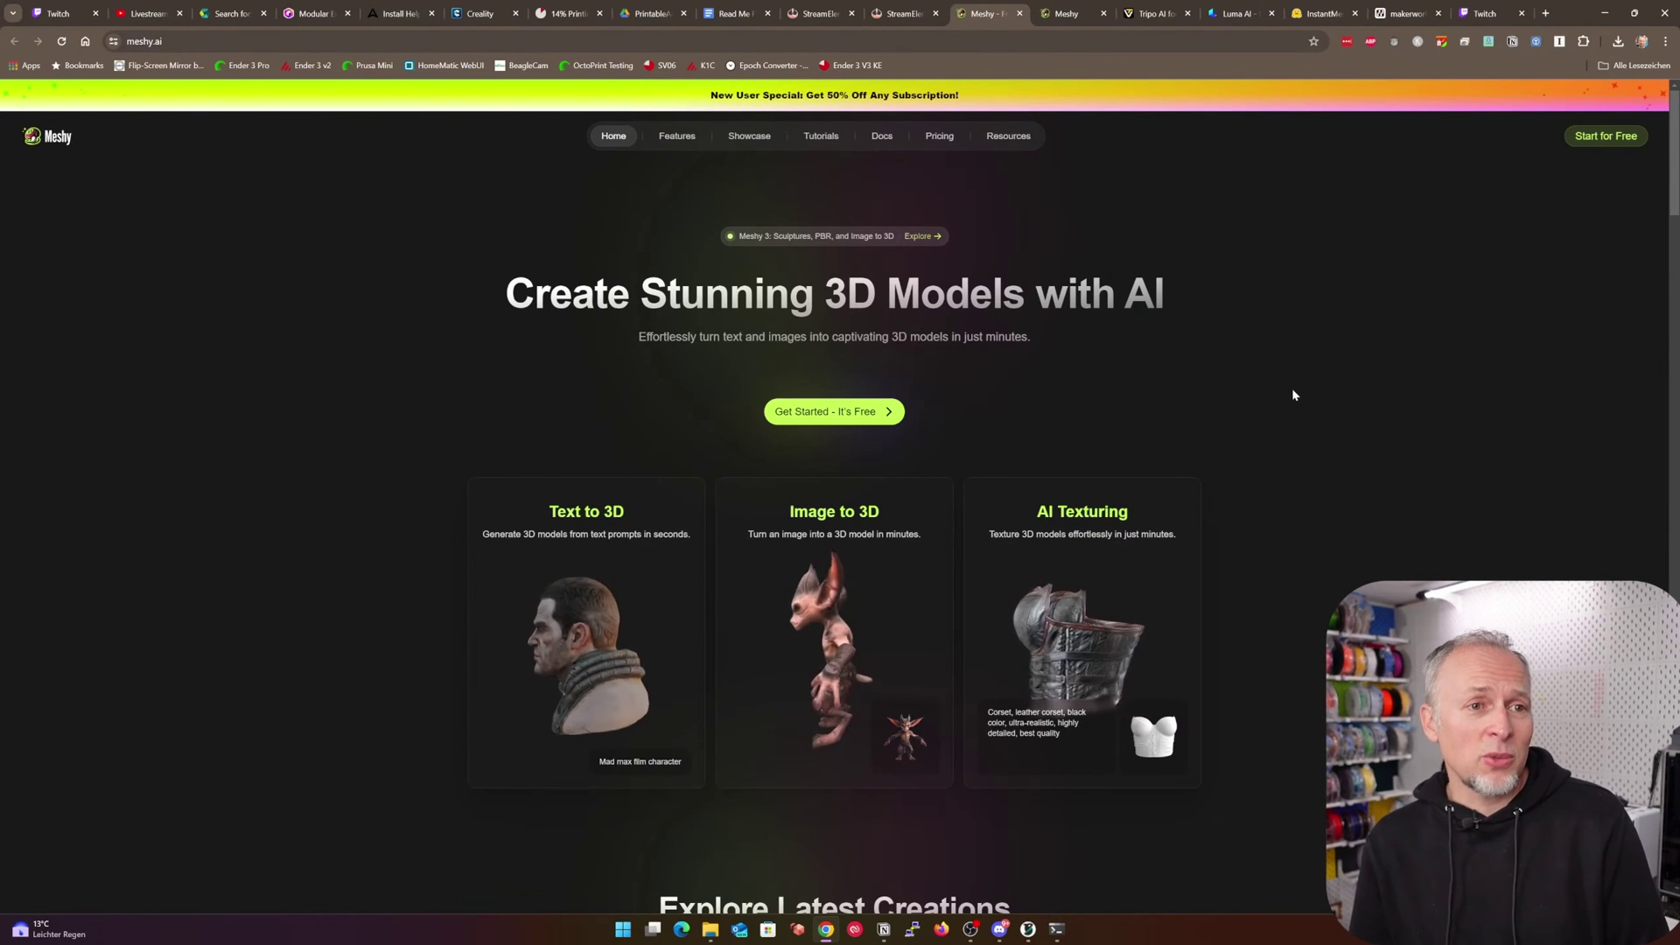
Step: Open the Meshy Text to 3D workspace and enlarge the page to 250%
mouse_move(994, 143)
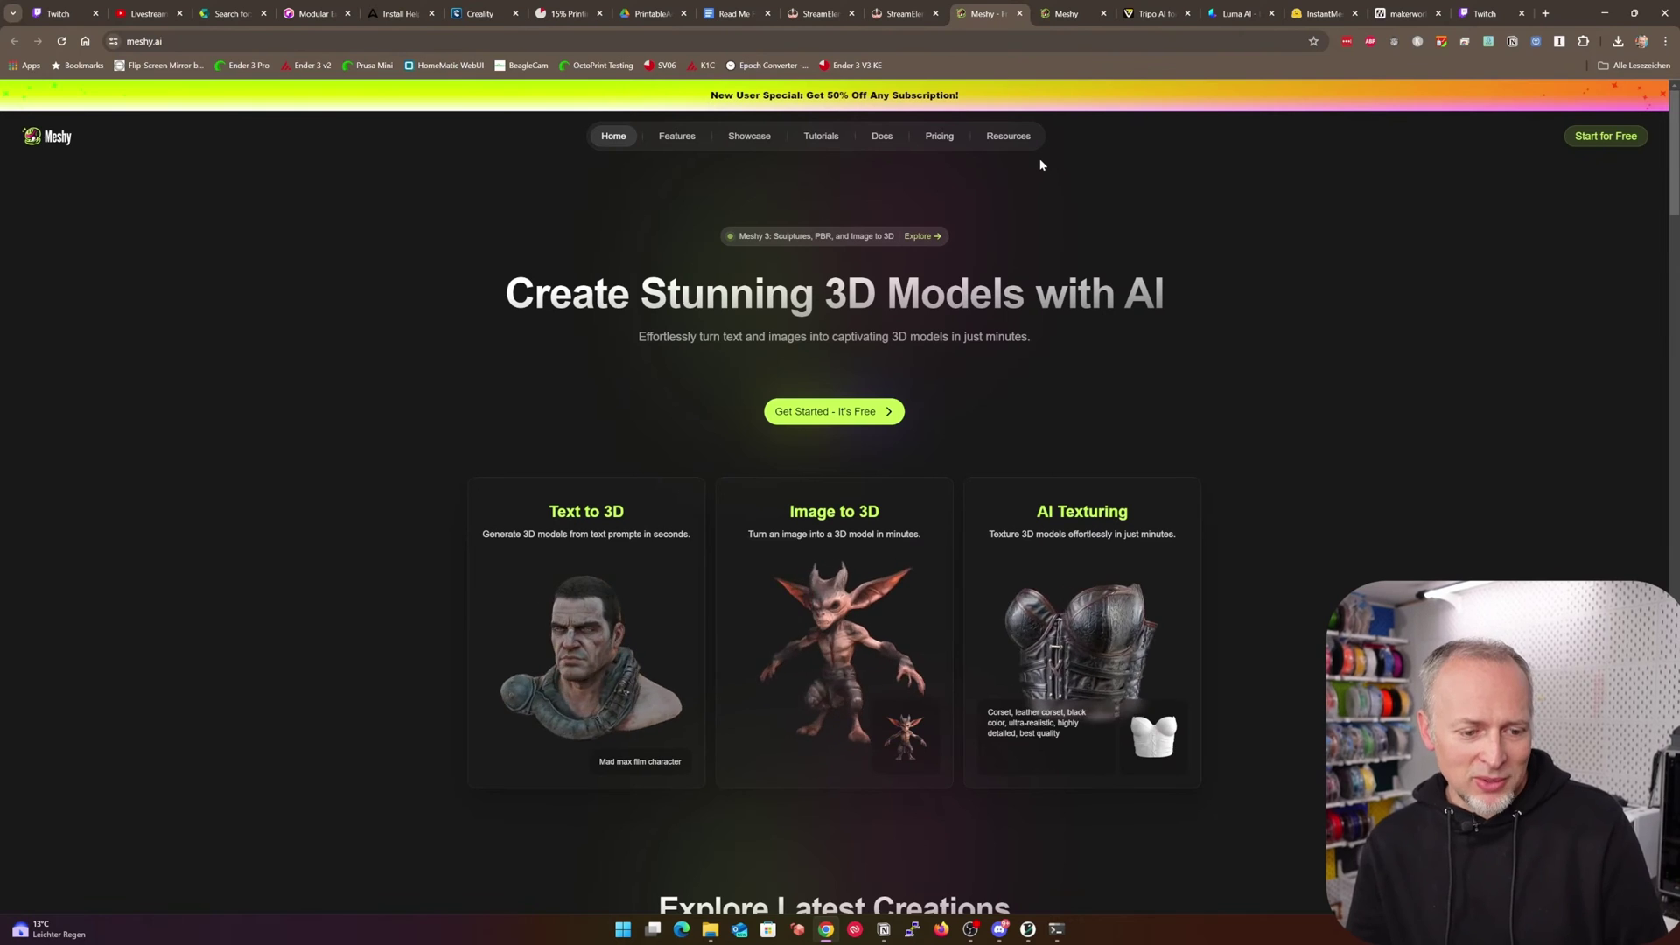
click(1063, 13)
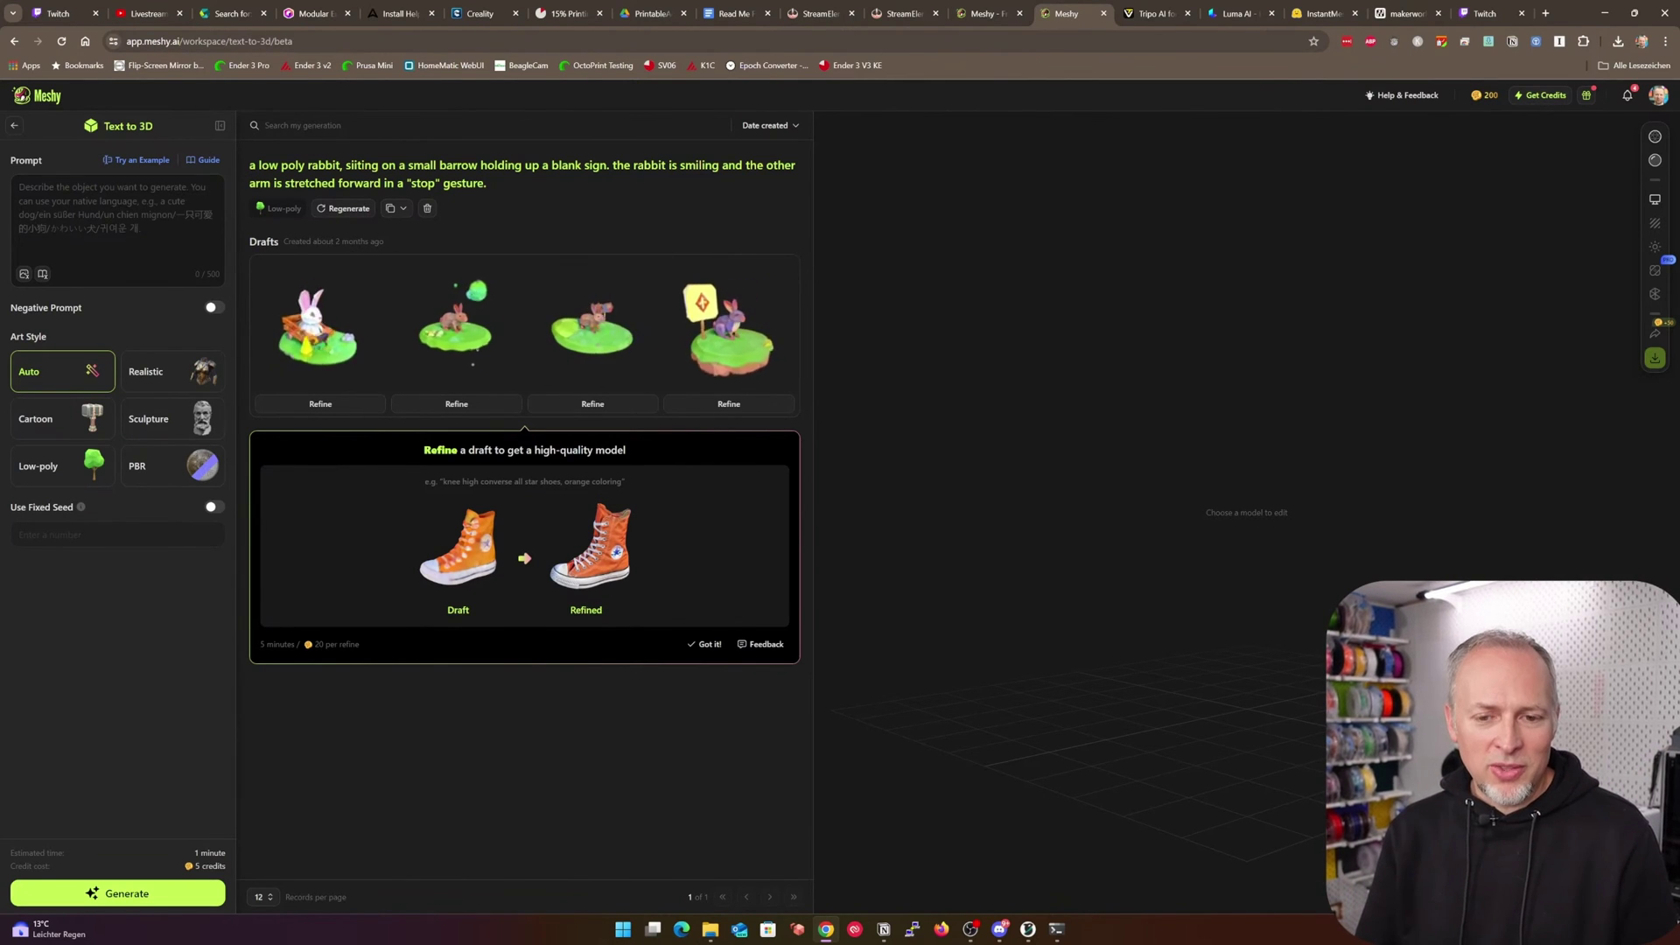
click(117, 214)
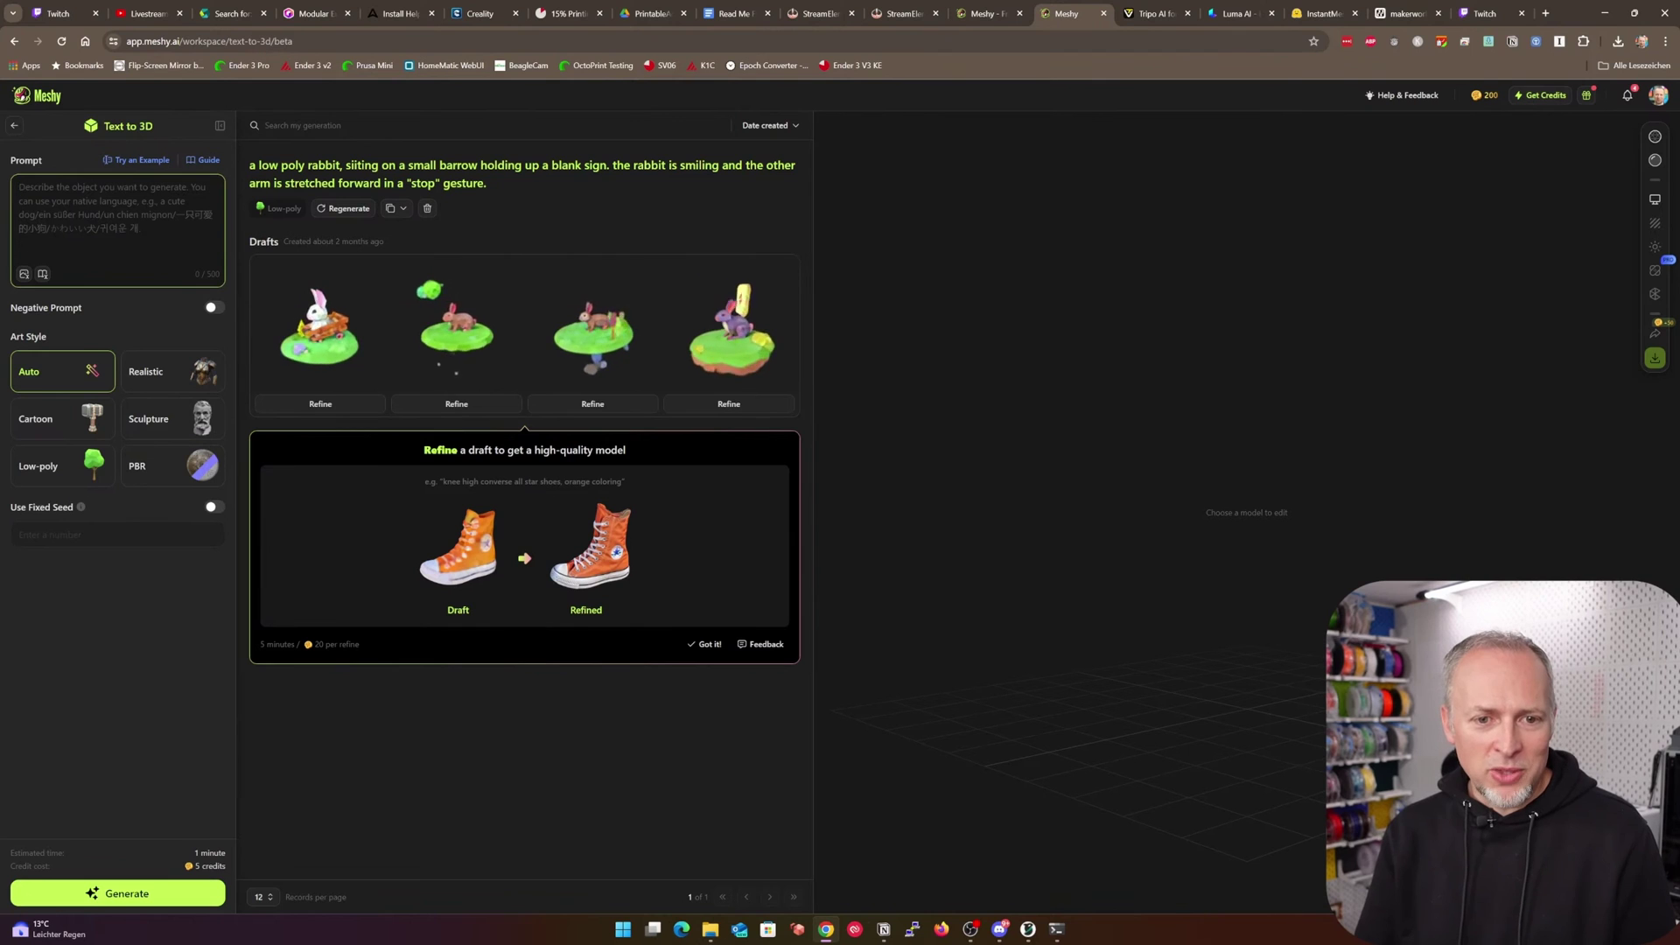
click(1665, 41)
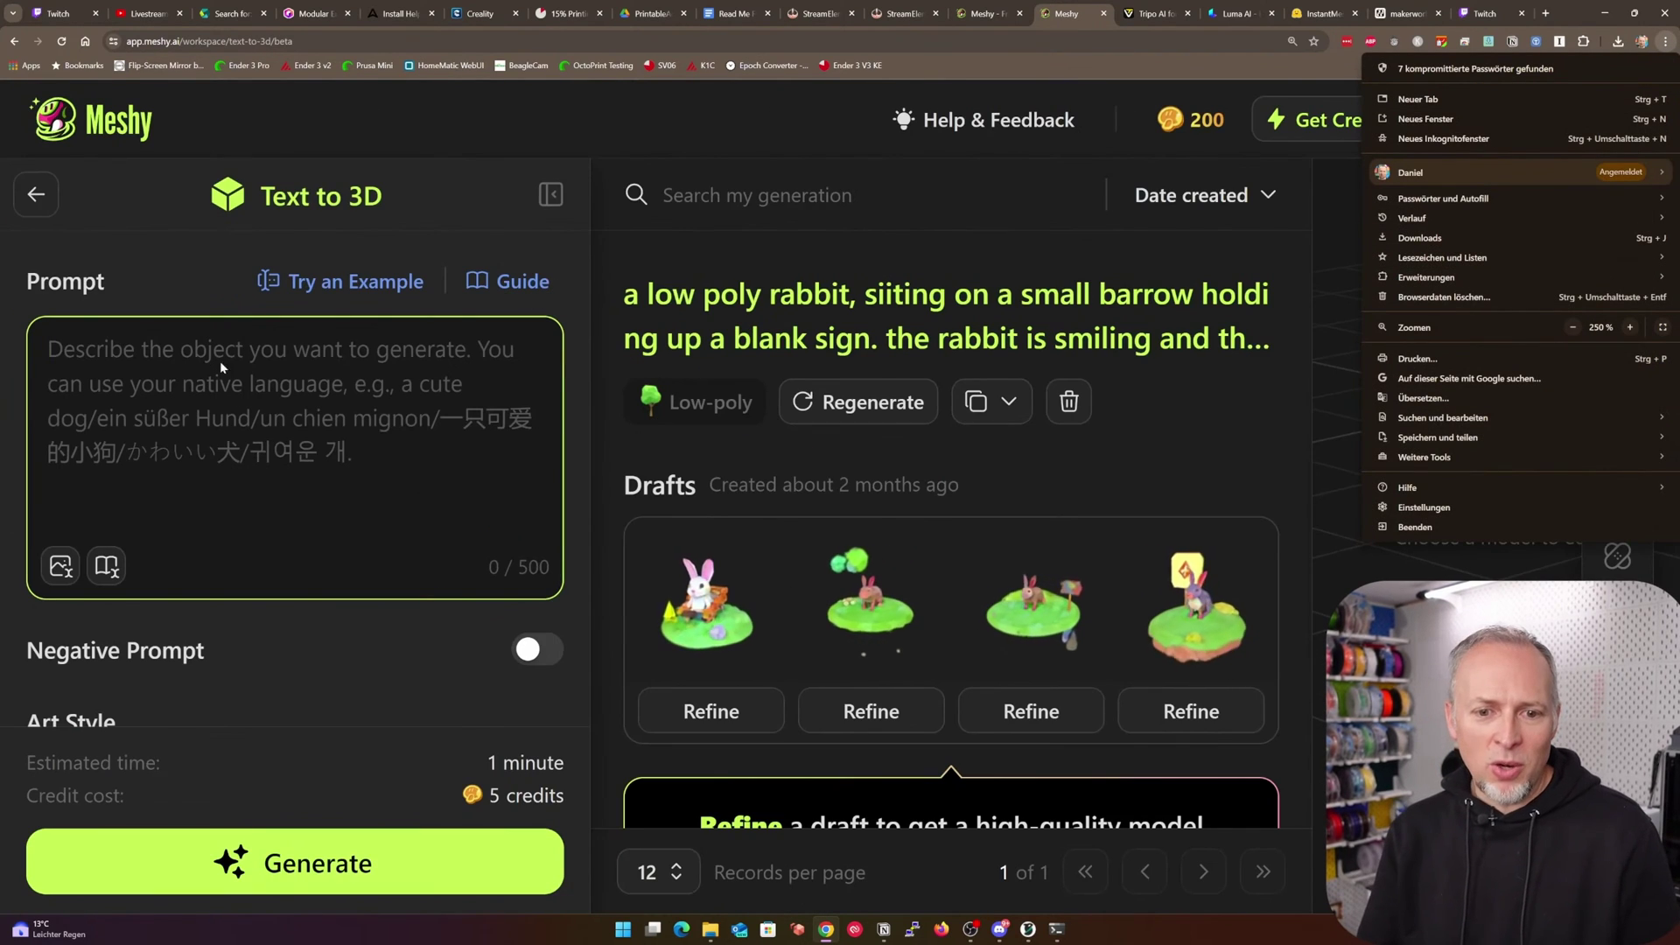
click(688, 324)
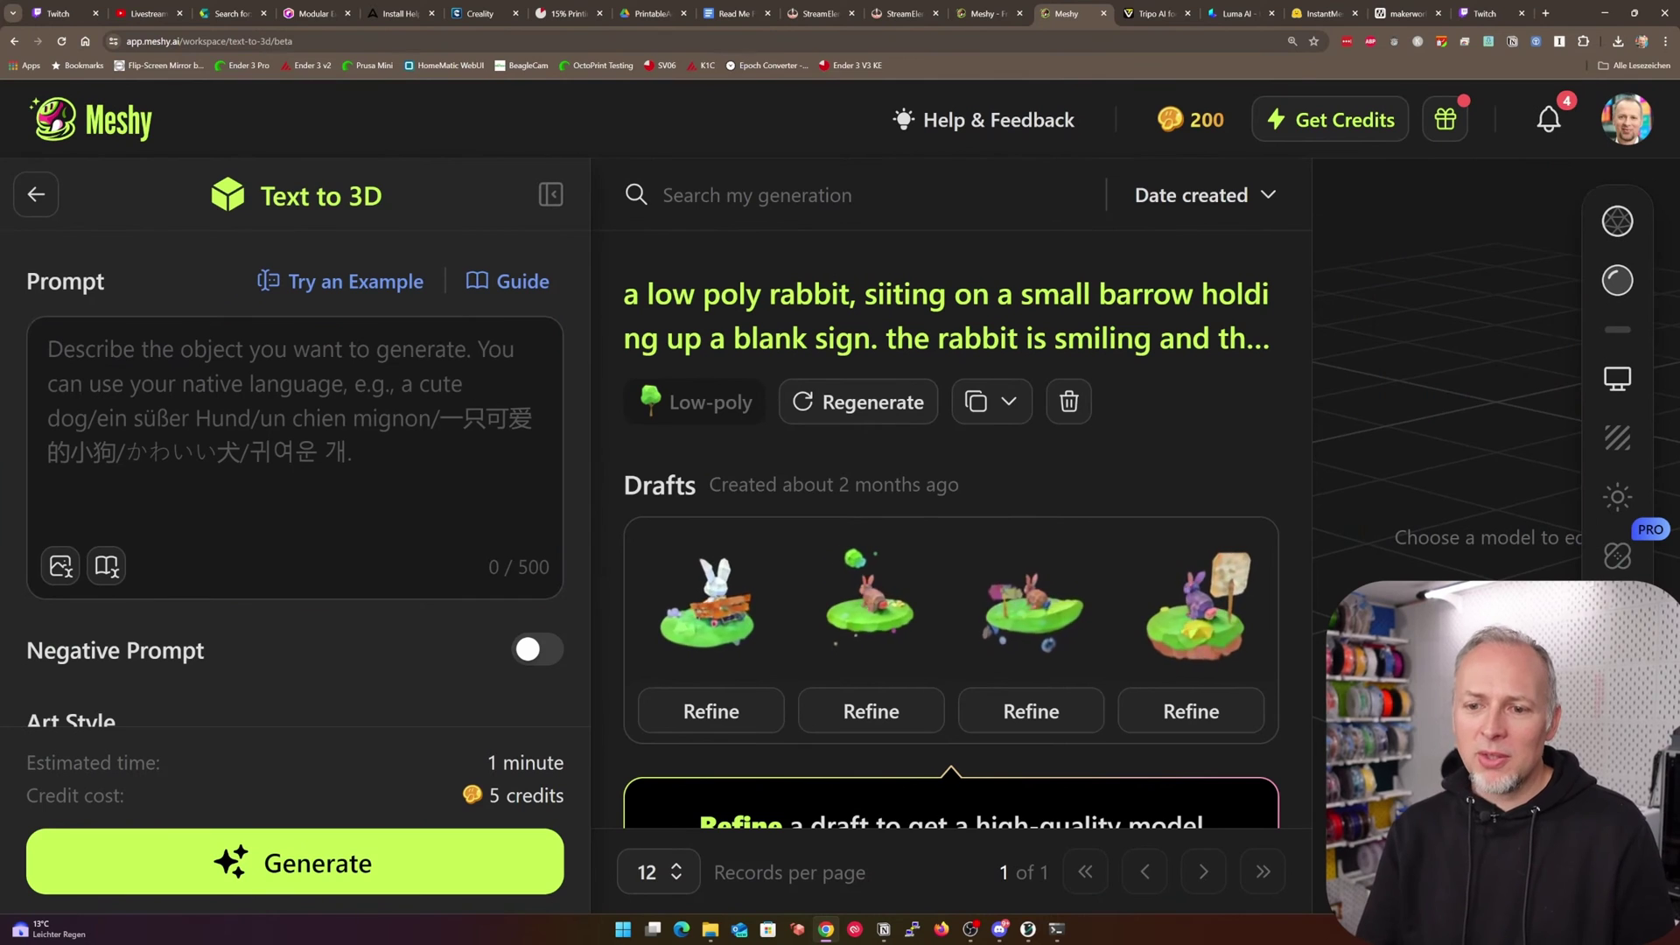
Step: Highlight the prompt of the earlier low-poly rabbit generation and load its first draft for preview
drag(654, 294, 902, 294)
triple_click(902, 294)
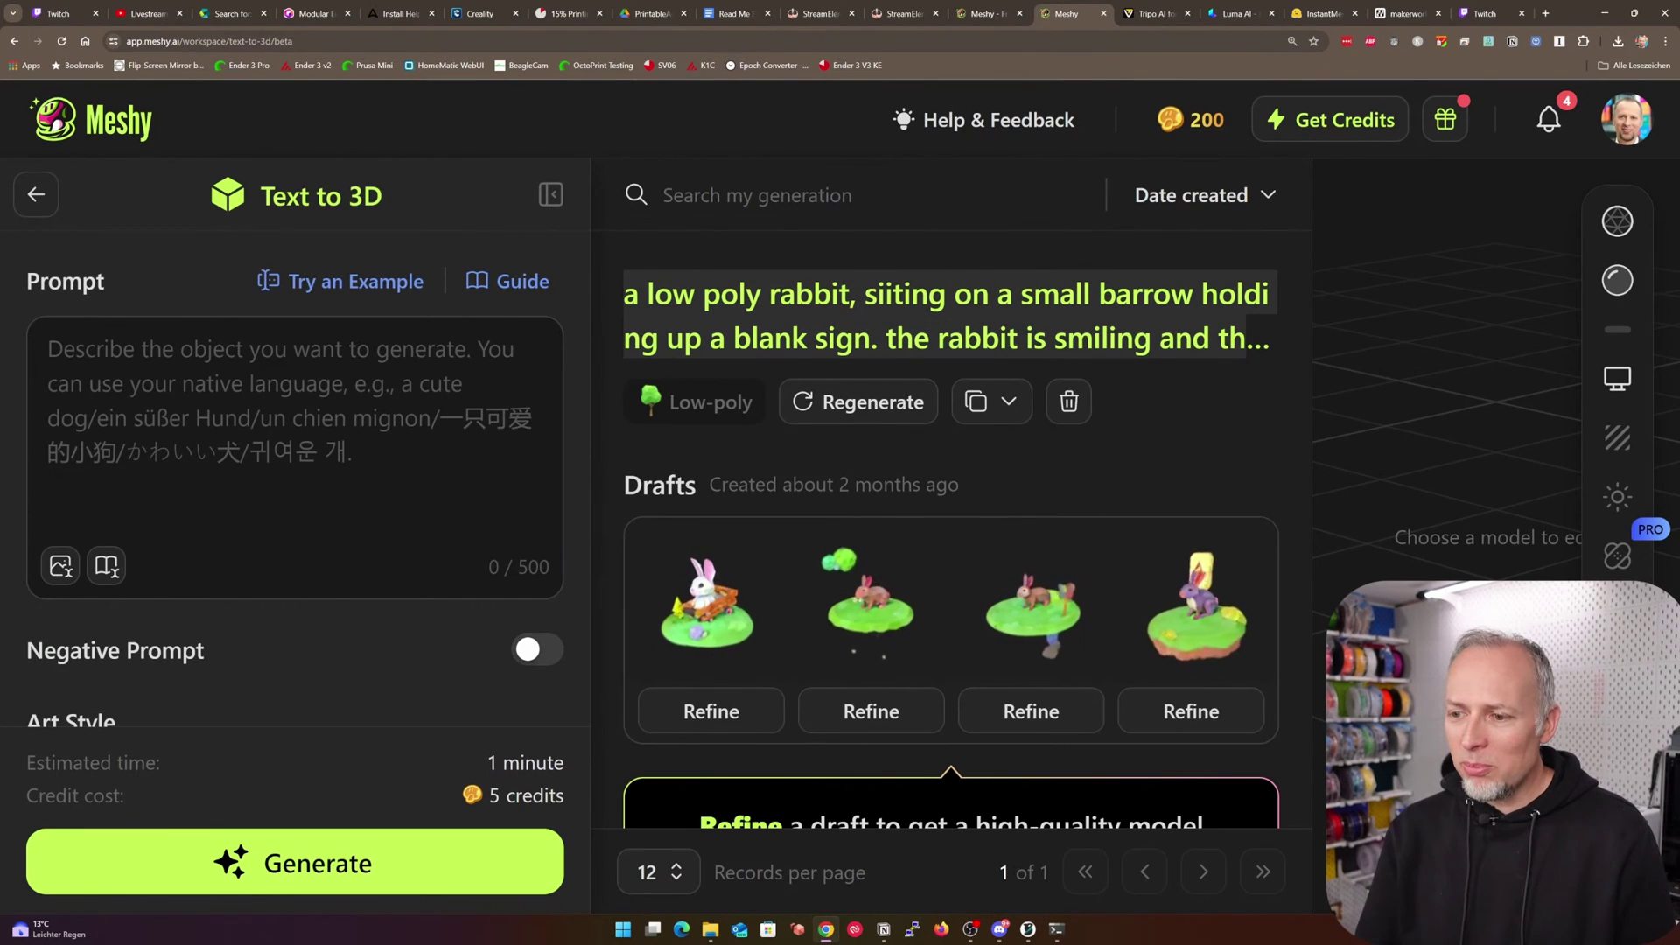
click(902, 294)
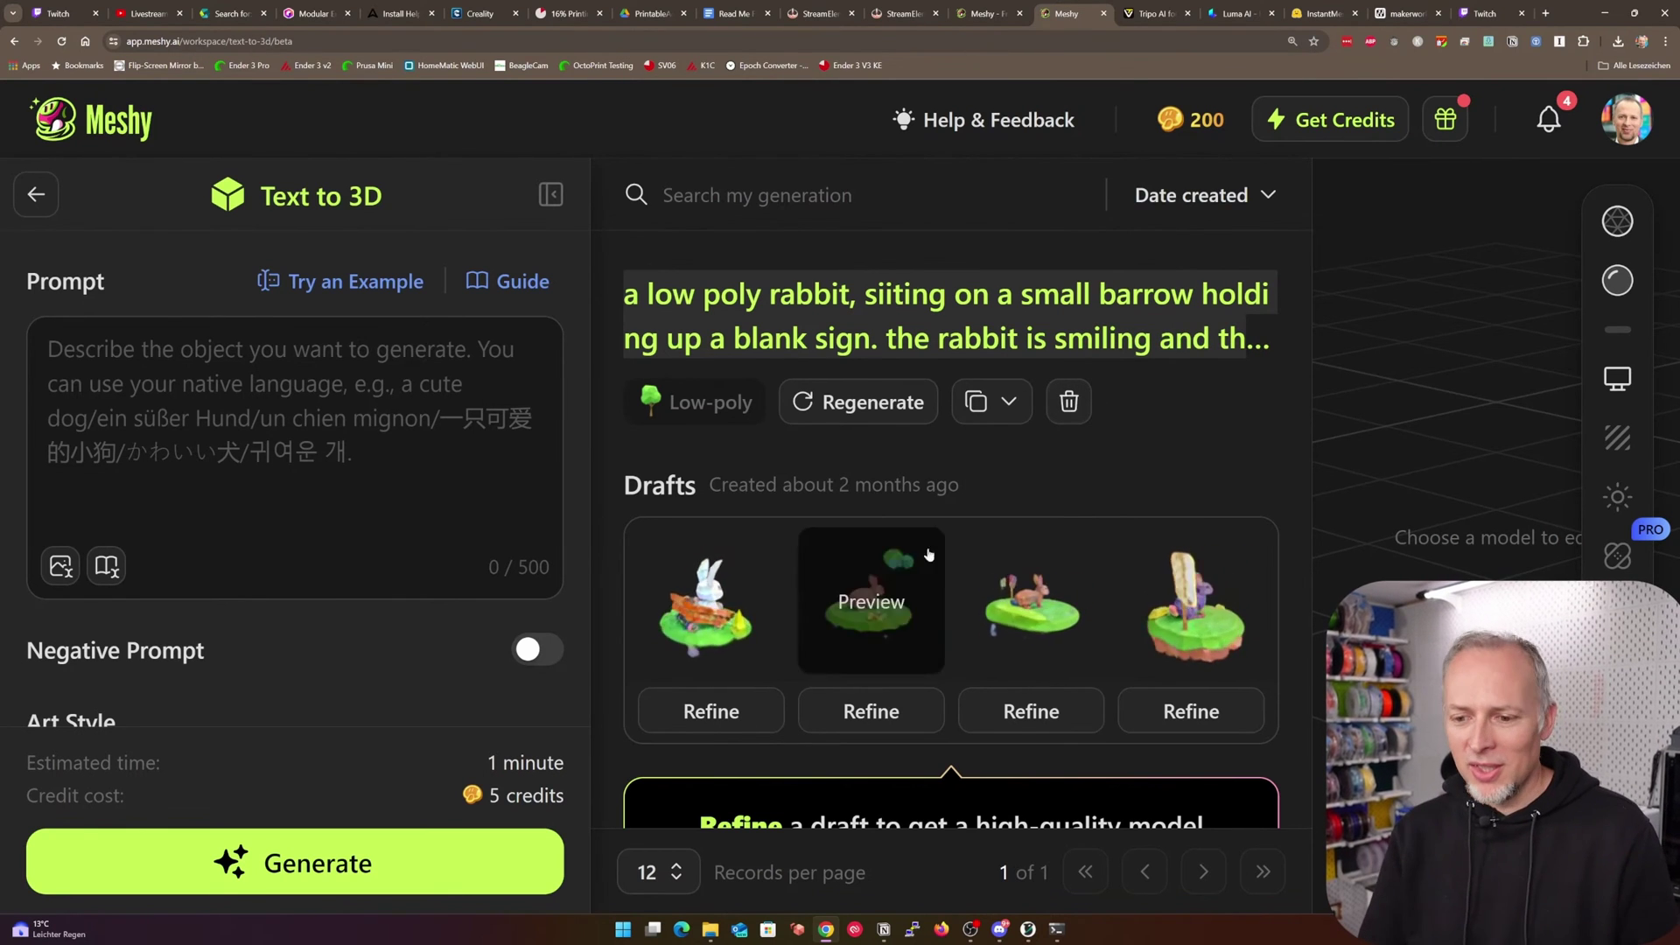
click(732, 628)
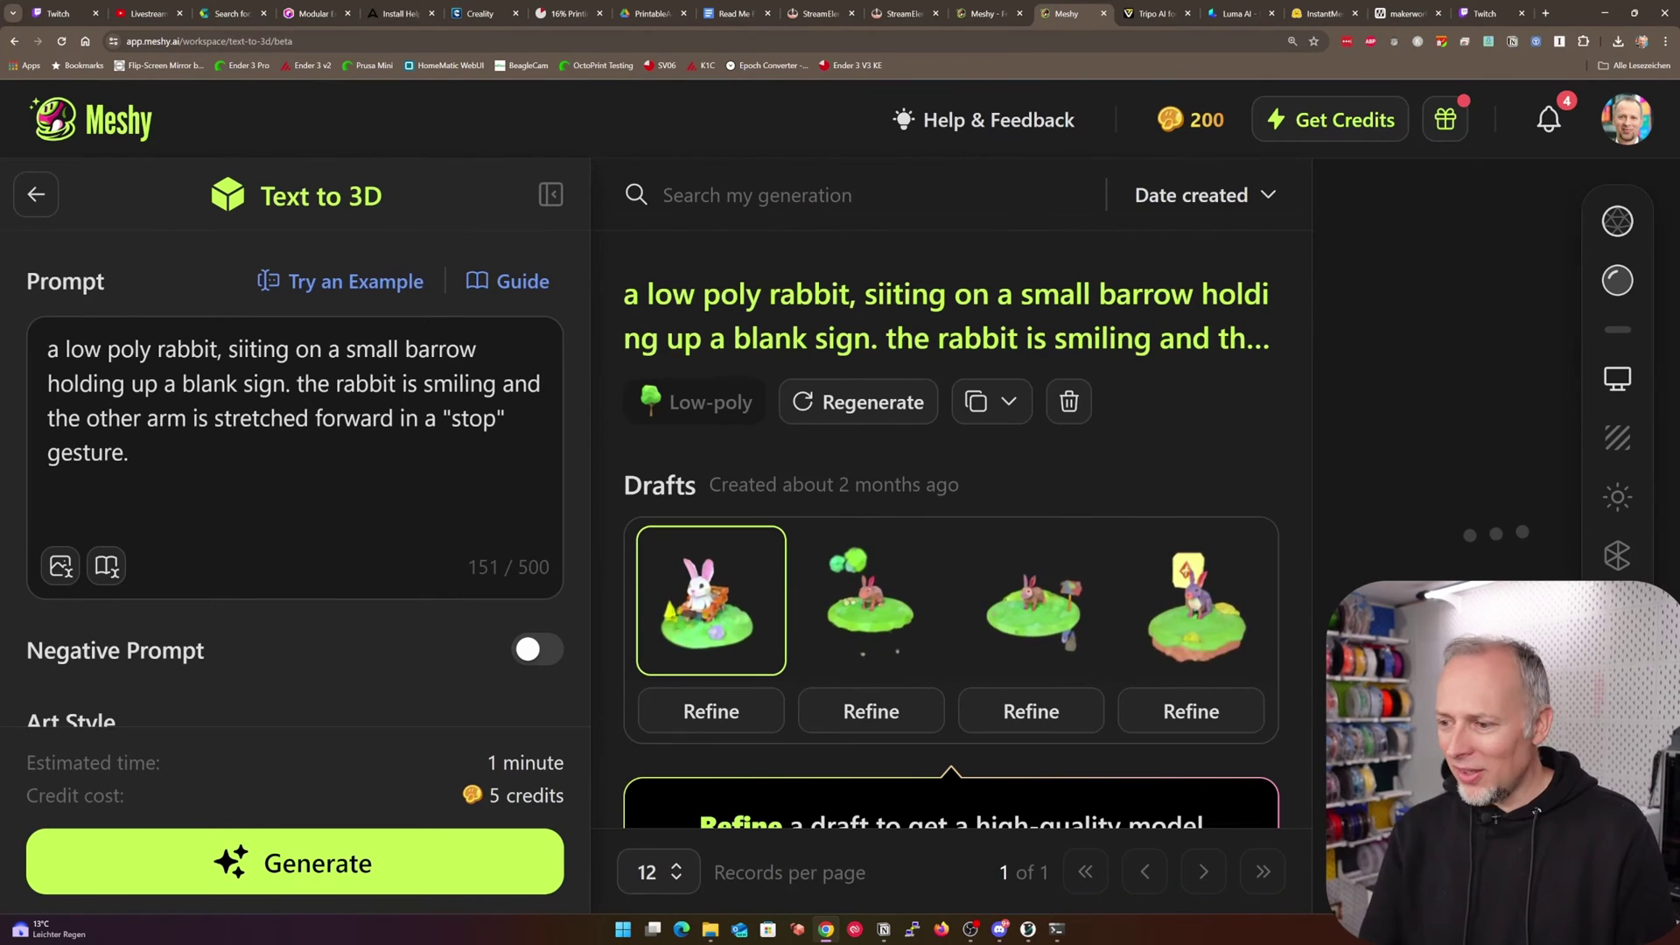
Step: Set the page zoom to 150% and inspect the white rabbit draft in the 3D preview
click(1667, 43)
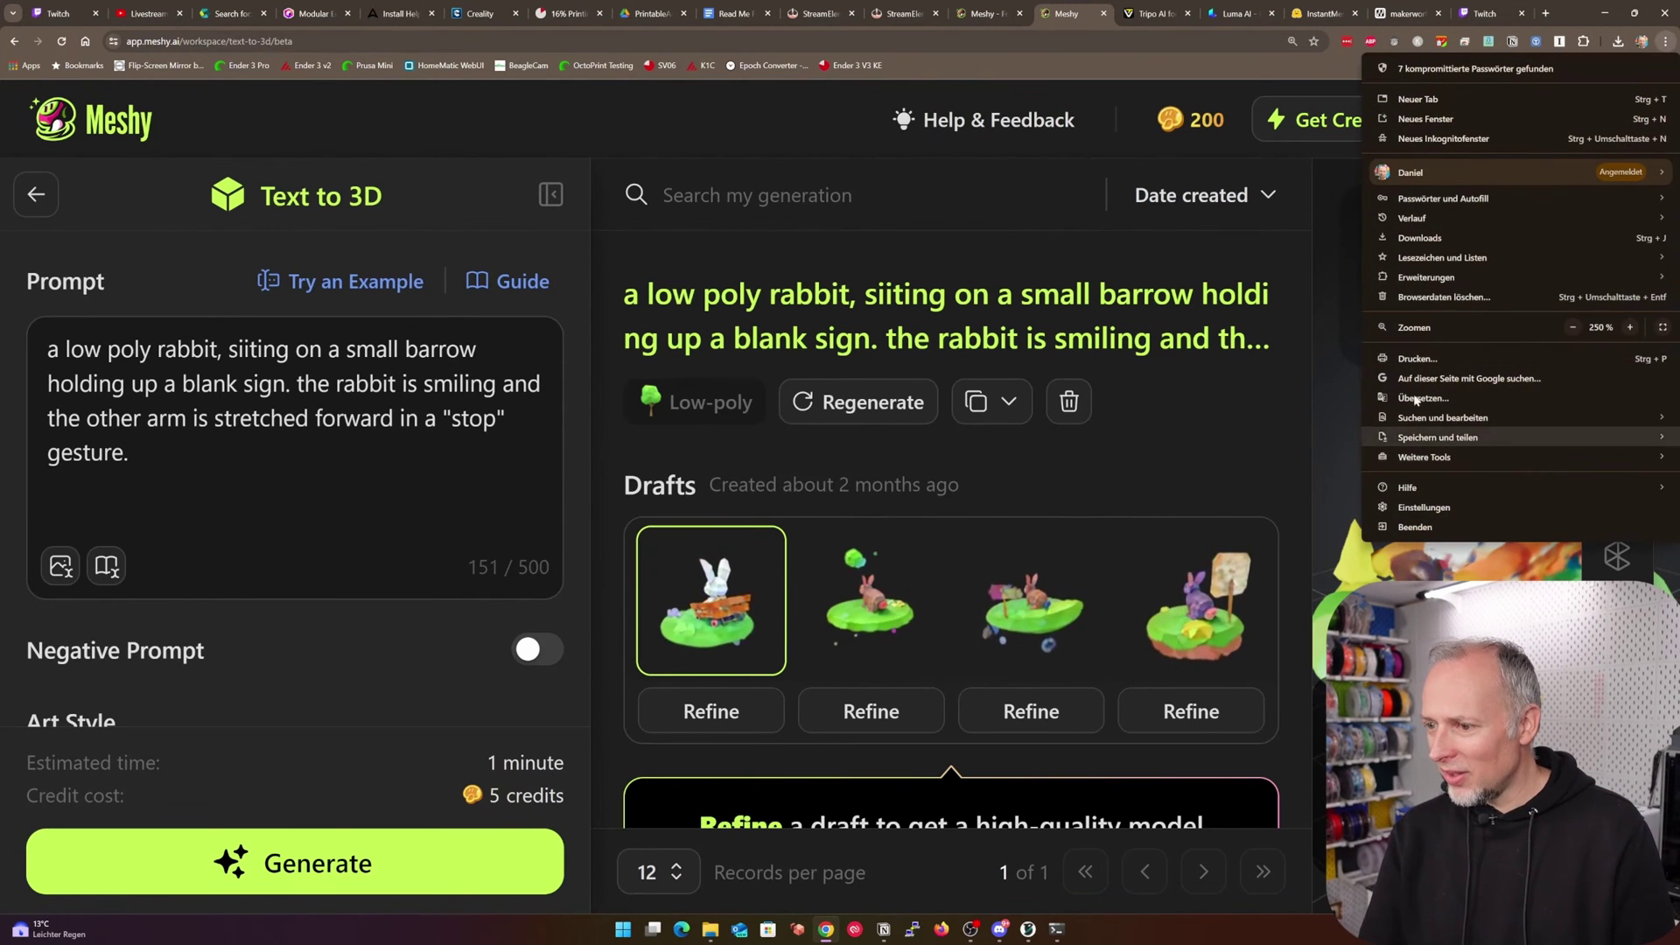
click(1573, 327)
click(1573, 327)
click(1574, 327)
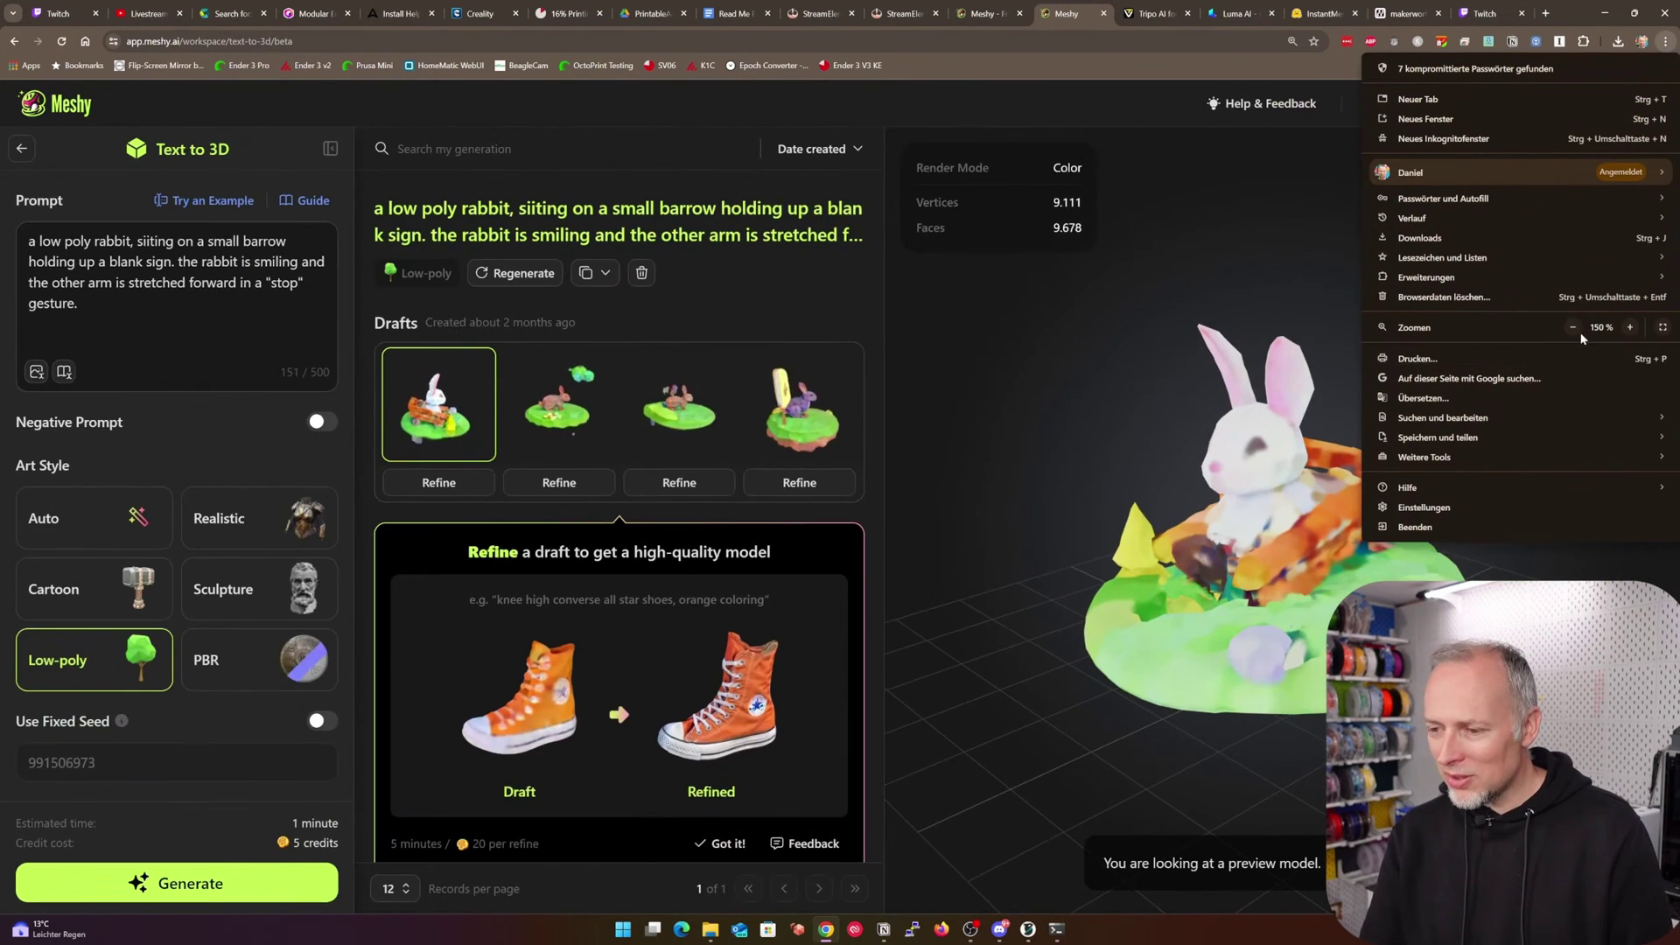
click(1574, 328)
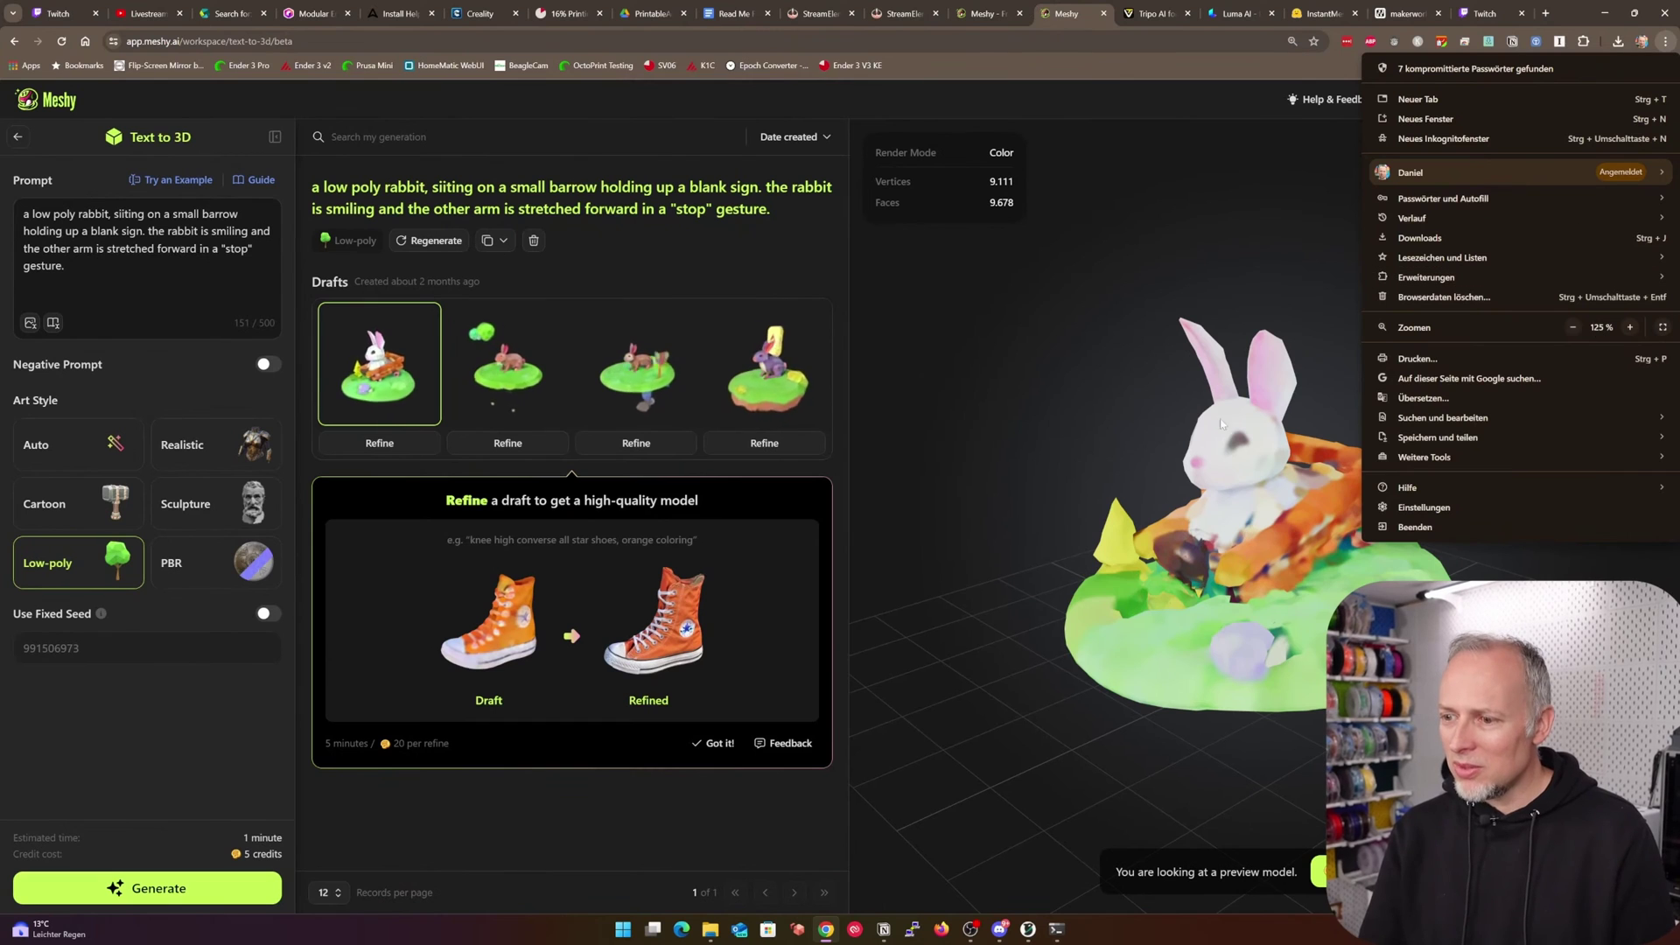
click(1629, 327)
click(1027, 472)
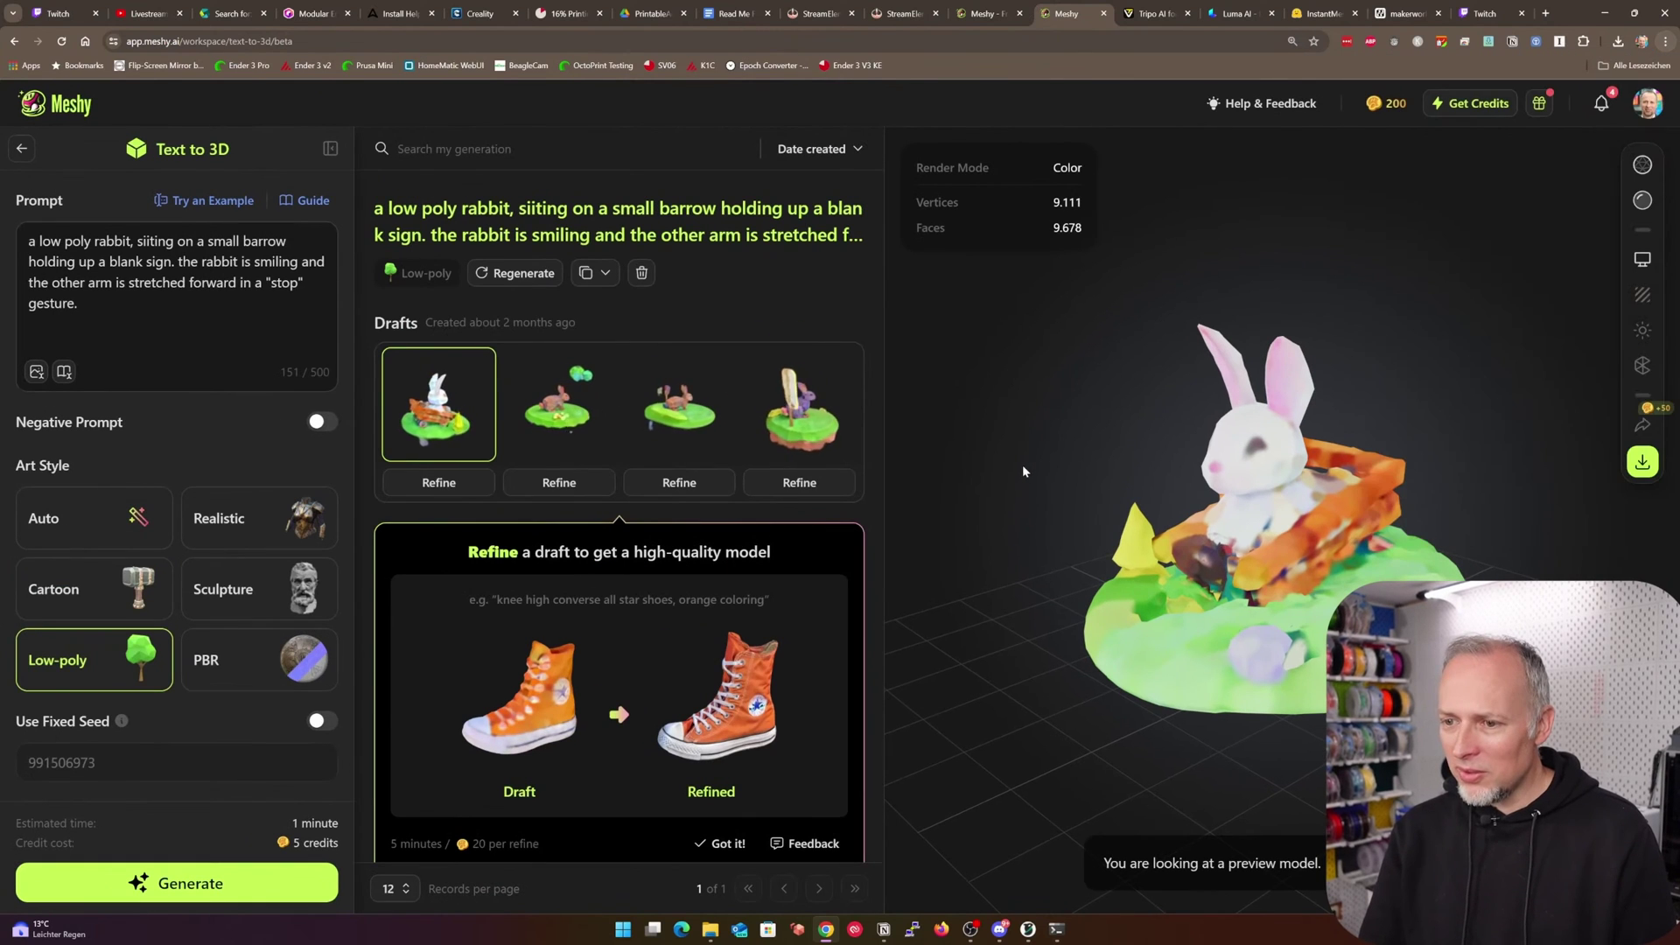
drag(1254, 603, 1269, 638)
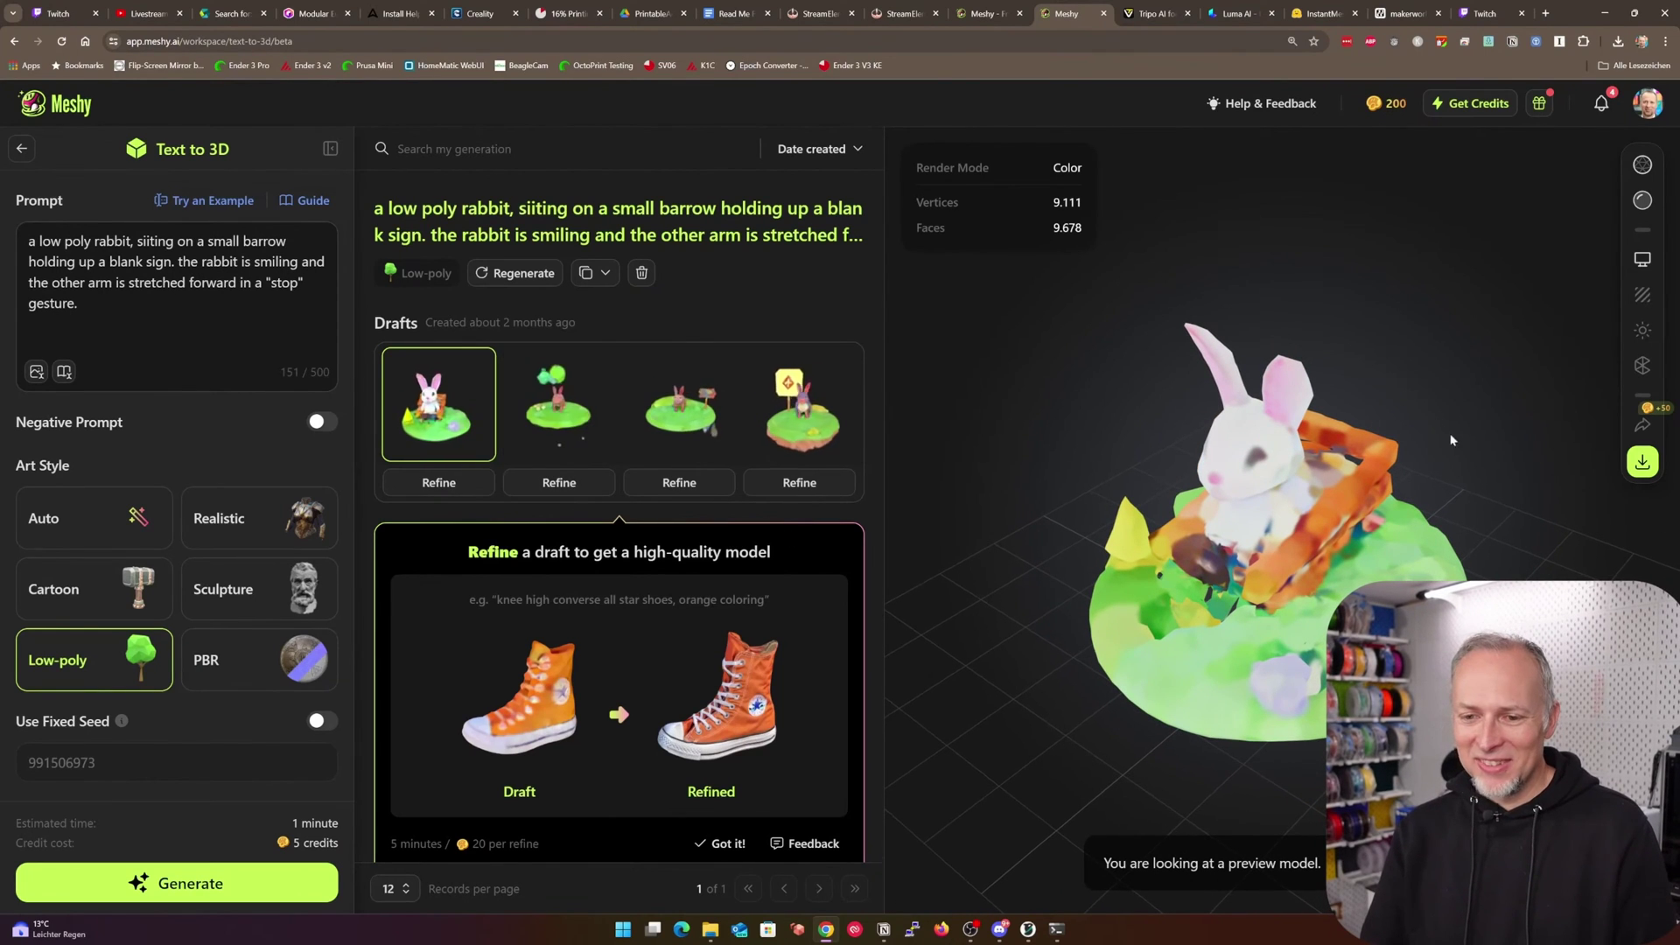
Step: Preview the second and third rabbit drafts and inspect each model from several angles
click(588, 407)
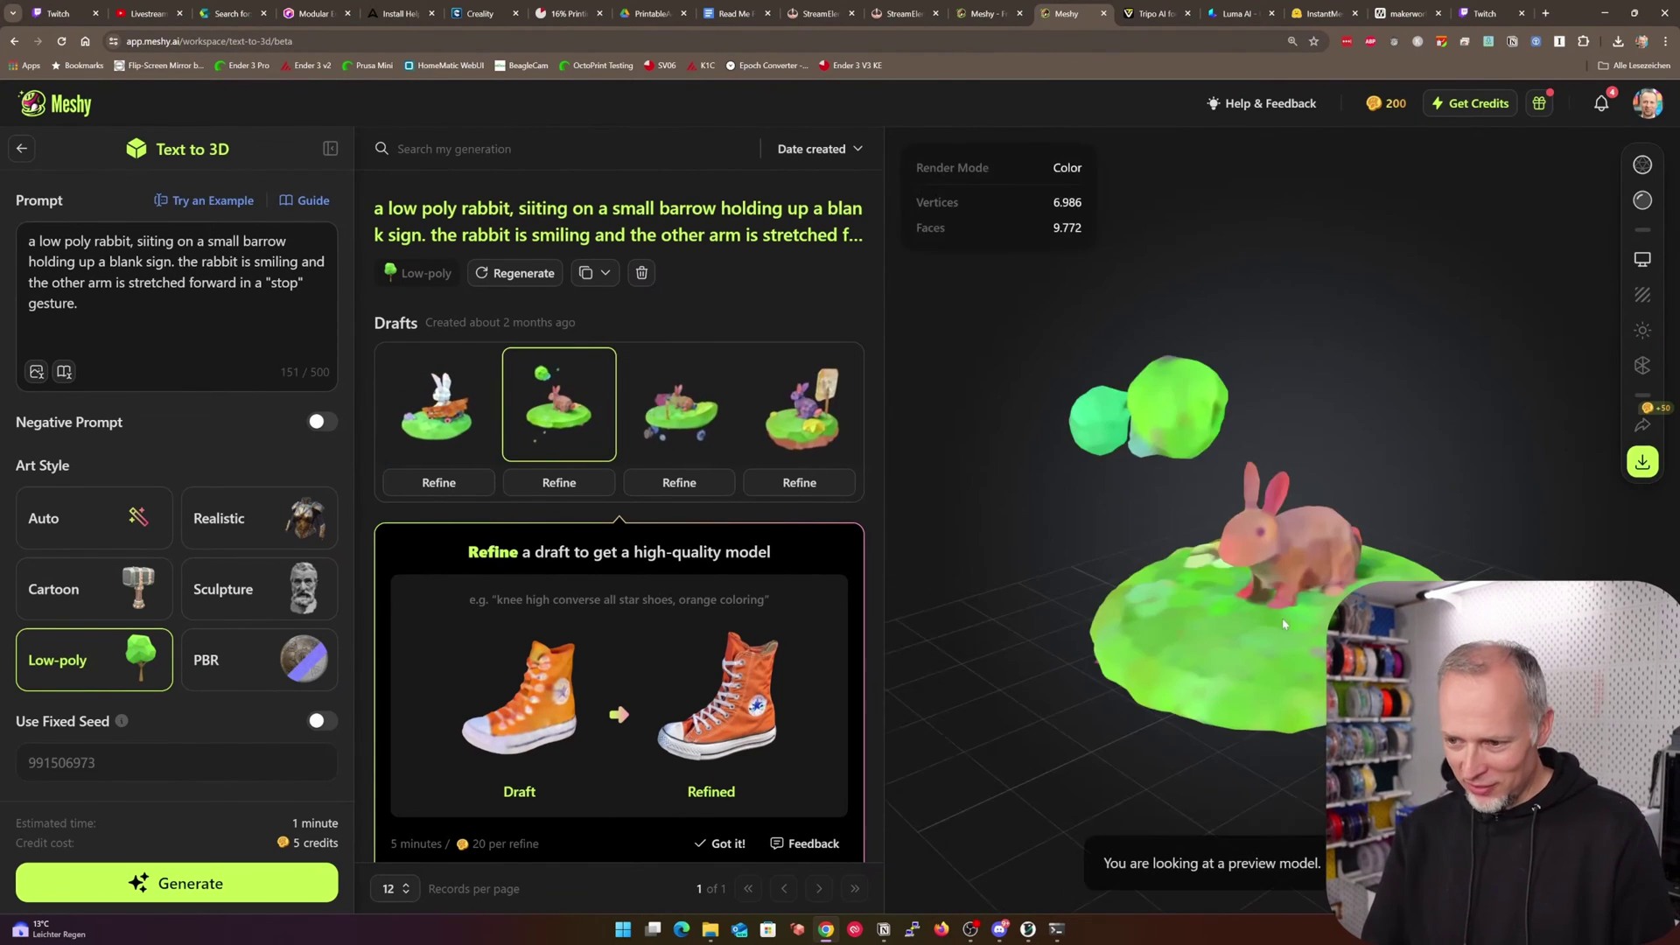
drag(1188, 637, 1220, 679)
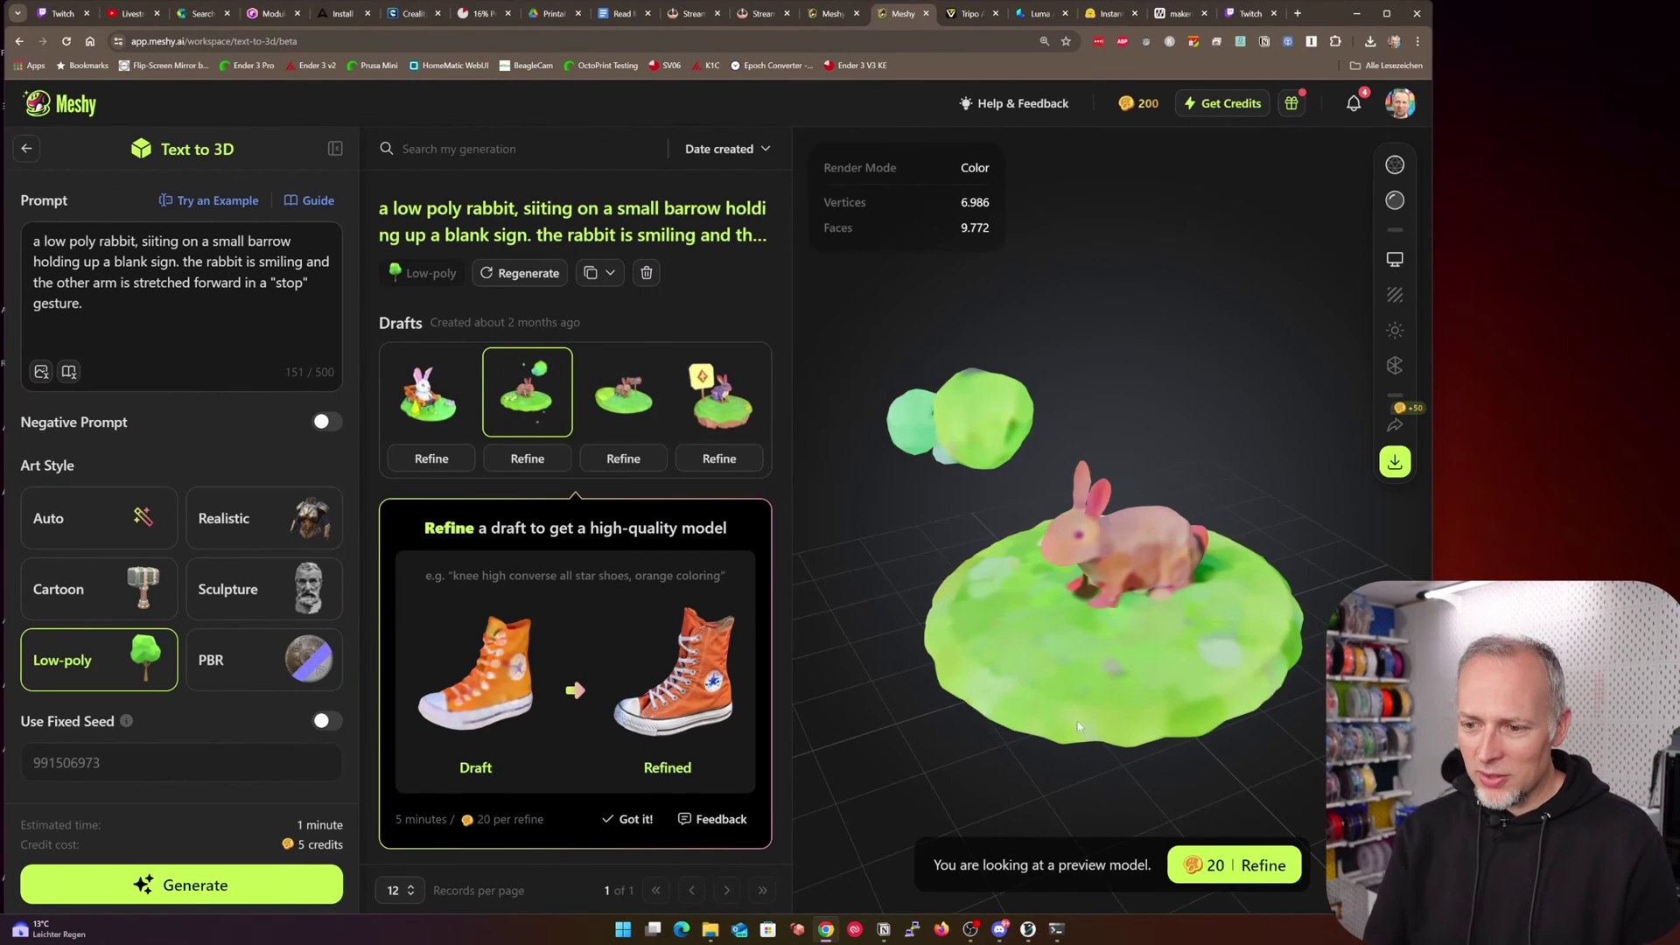
drag(1153, 656, 1015, 661)
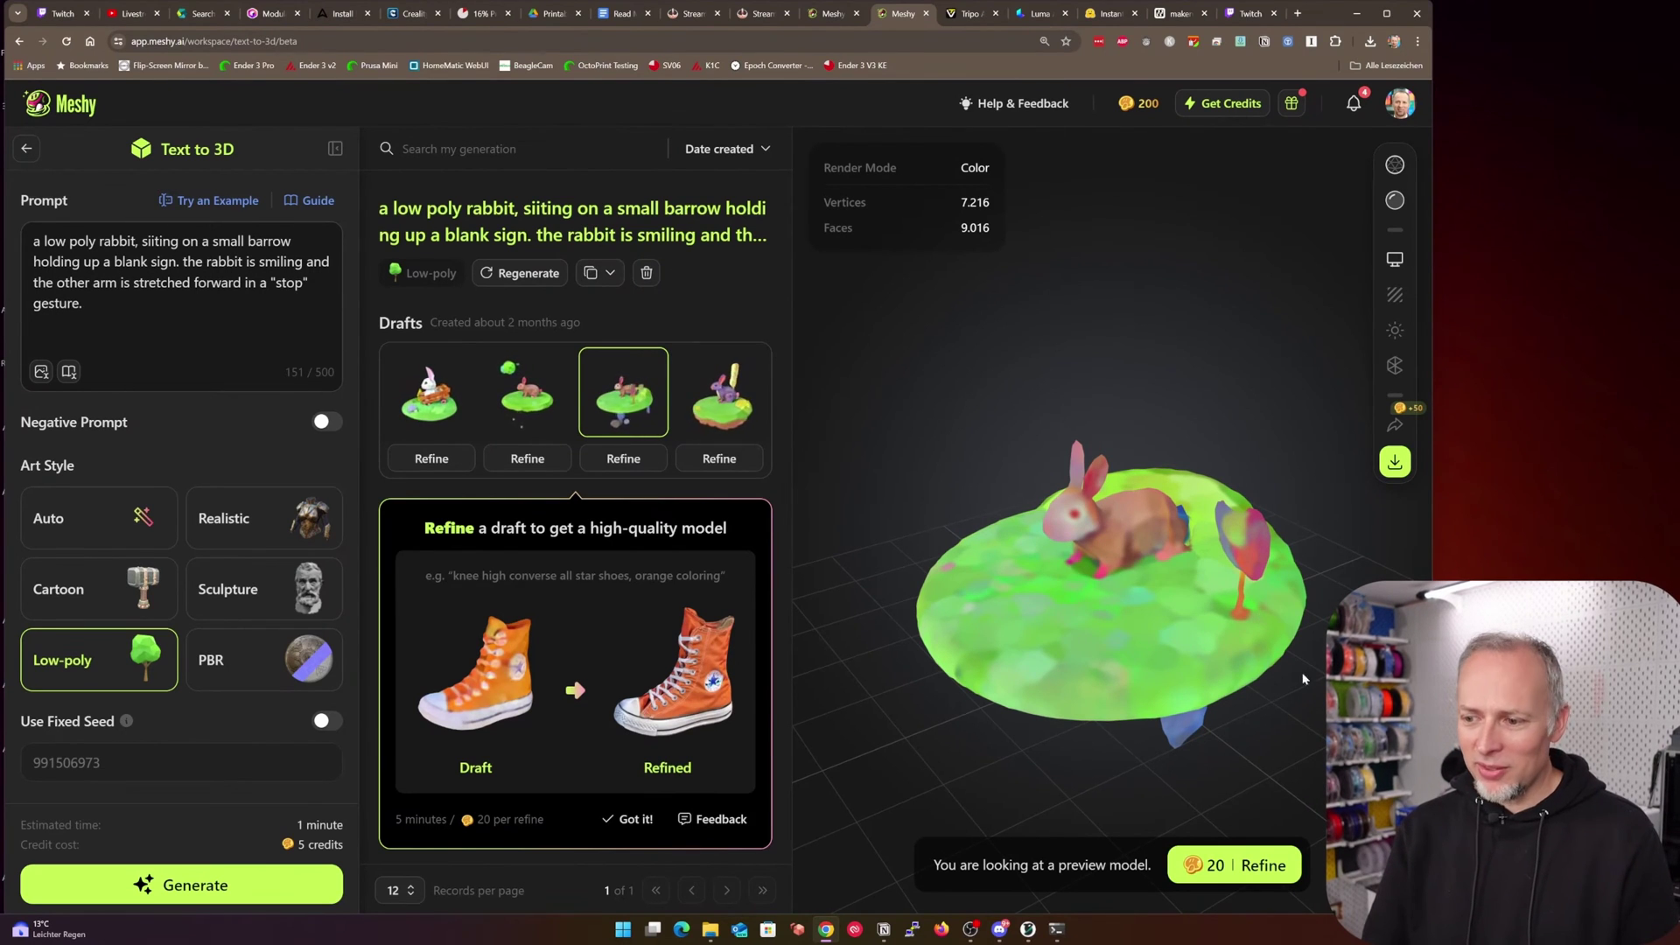
drag(1303, 678, 1249, 581)
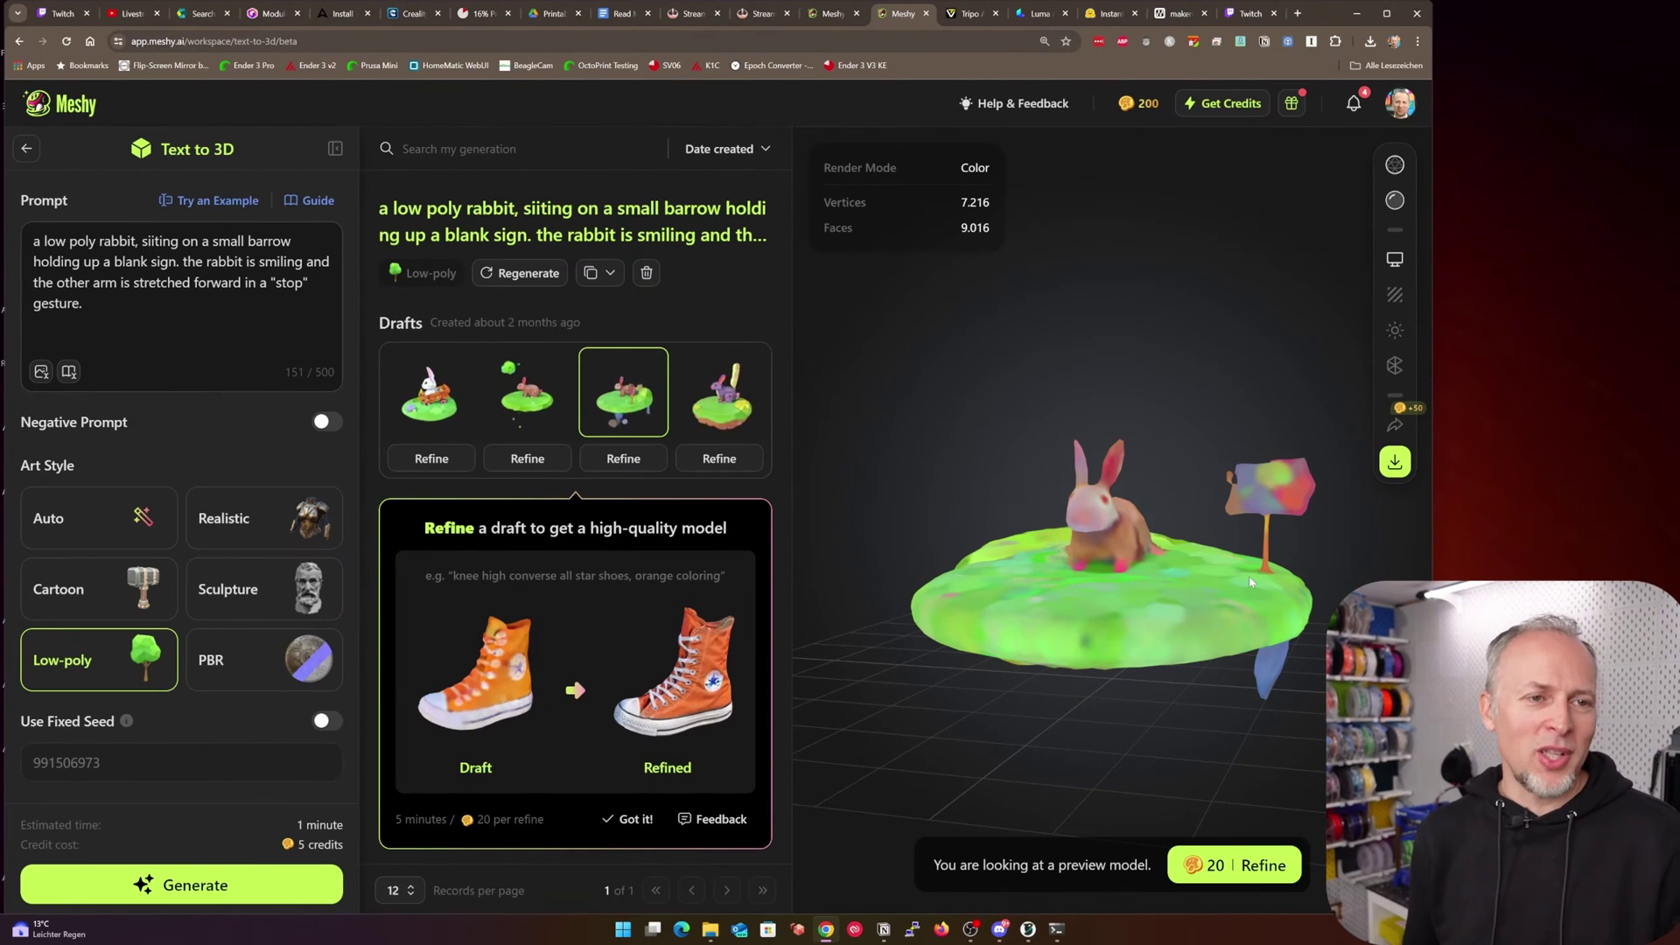
drag(1140, 604, 1063, 722)
Step: Inspect the fourth draft, the purple rabbit beside a sign, and refine it into a high-quality model
click(721, 399)
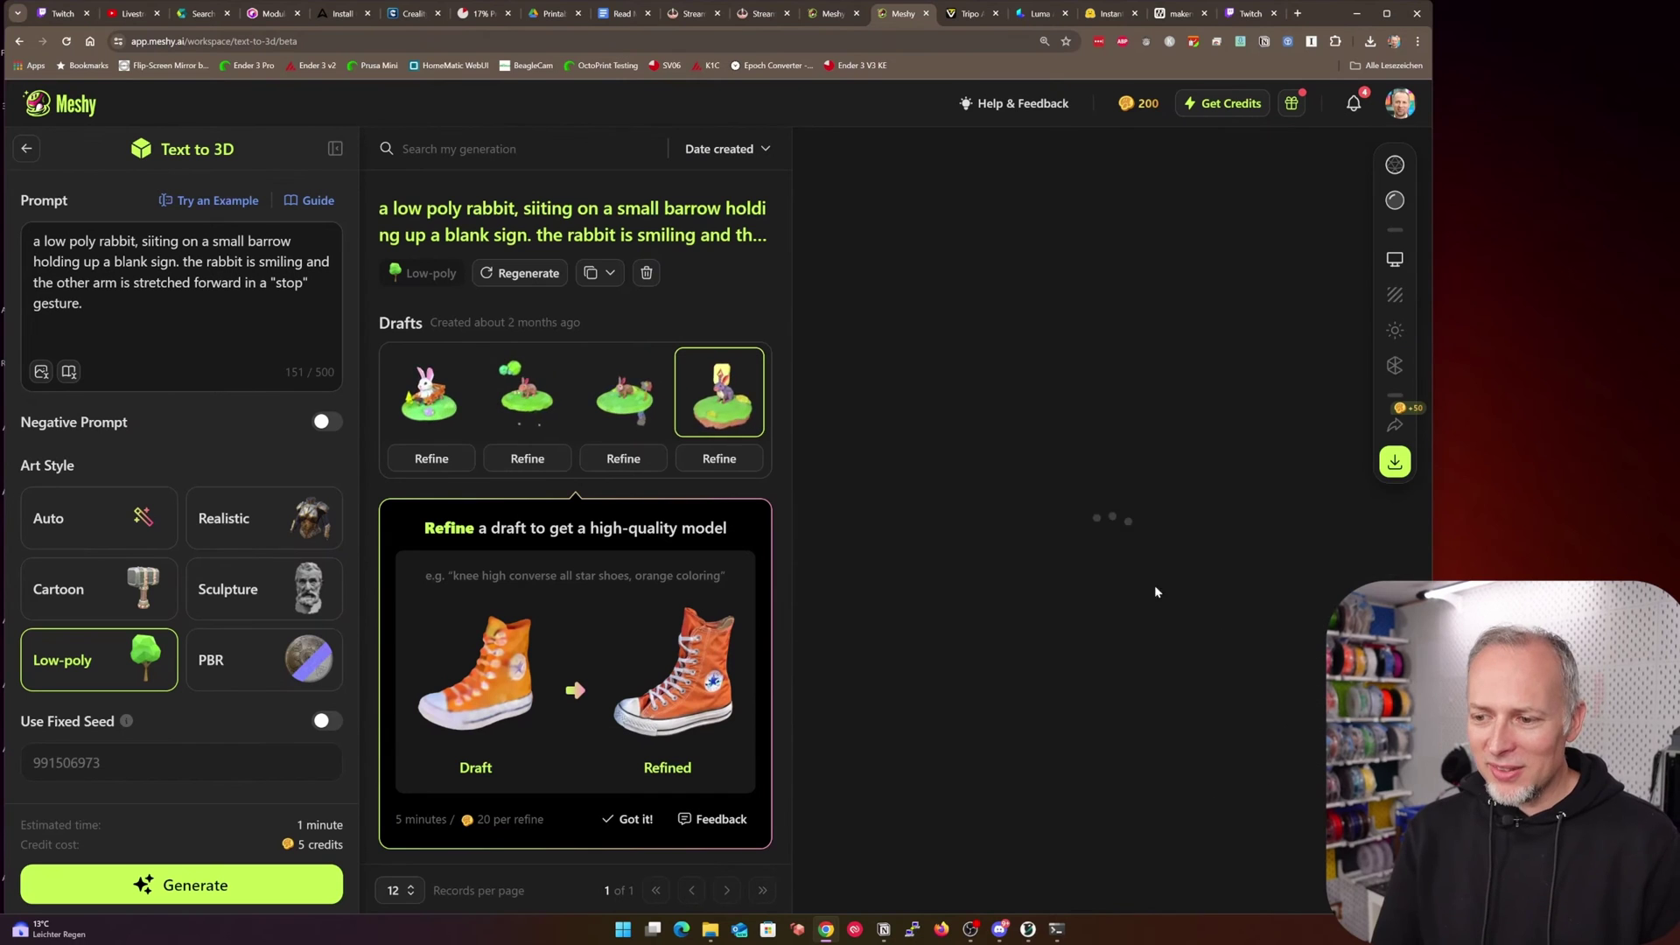
drag(1223, 621, 1097, 403)
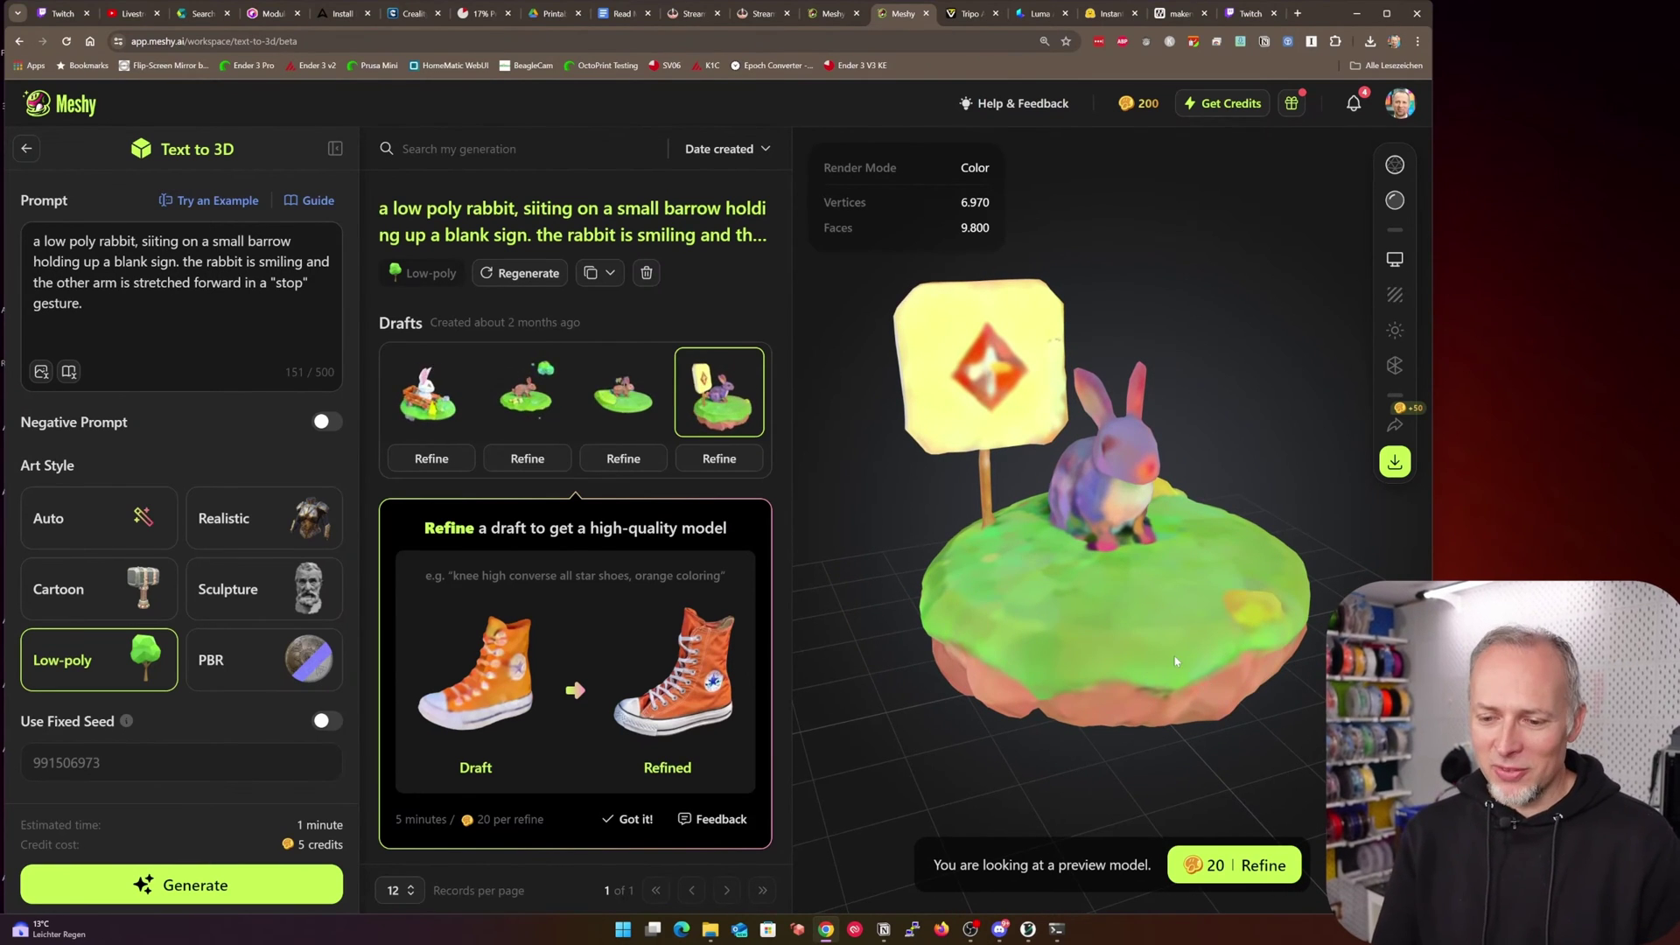
drag(1196, 679, 1098, 637)
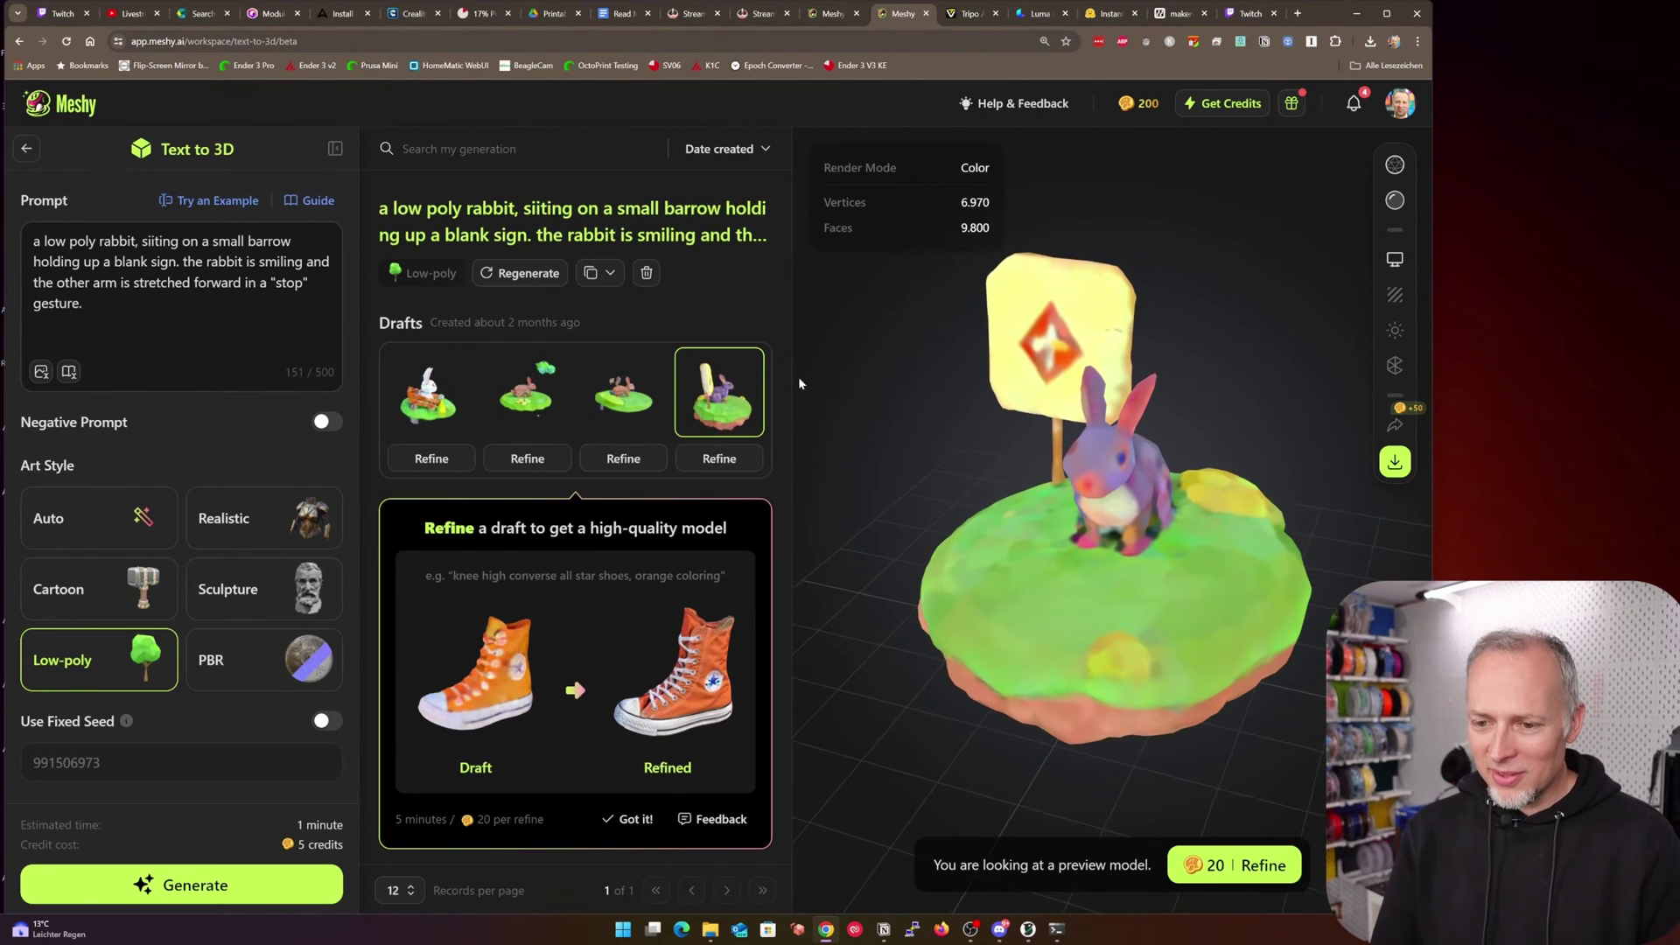
click(719, 460)
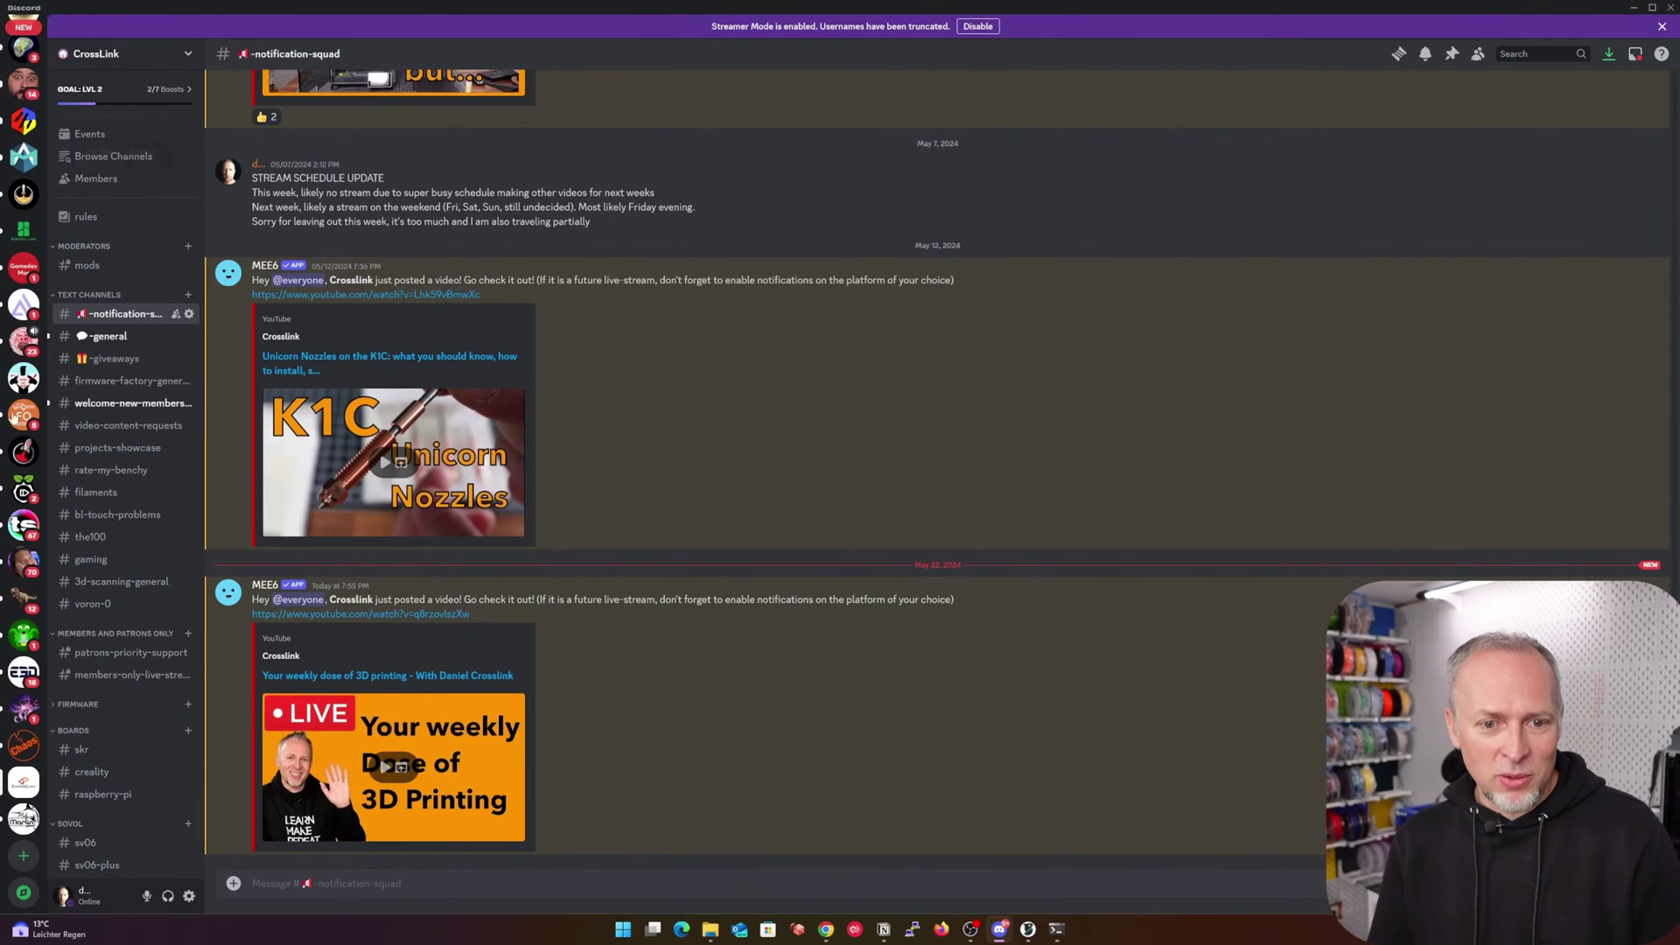
Step: Browse the general-1 channel on Midjourney's Discord server and view the enlarged customer-service portrait grid
scroll(24, 560, up, 5)
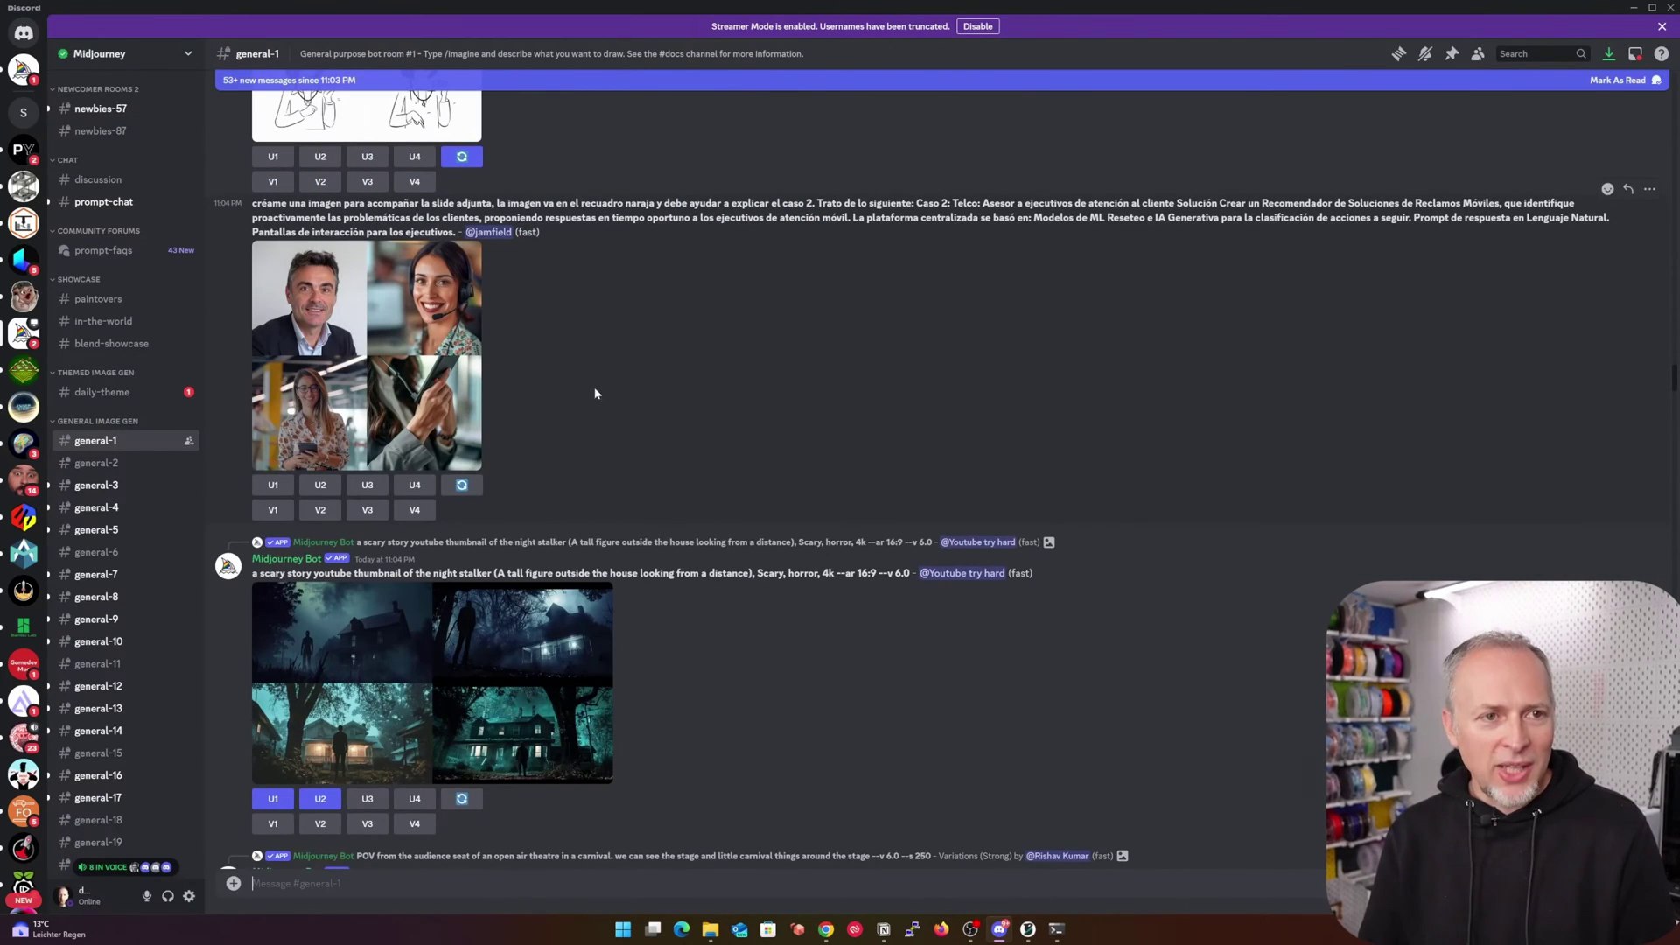
click(317, 306)
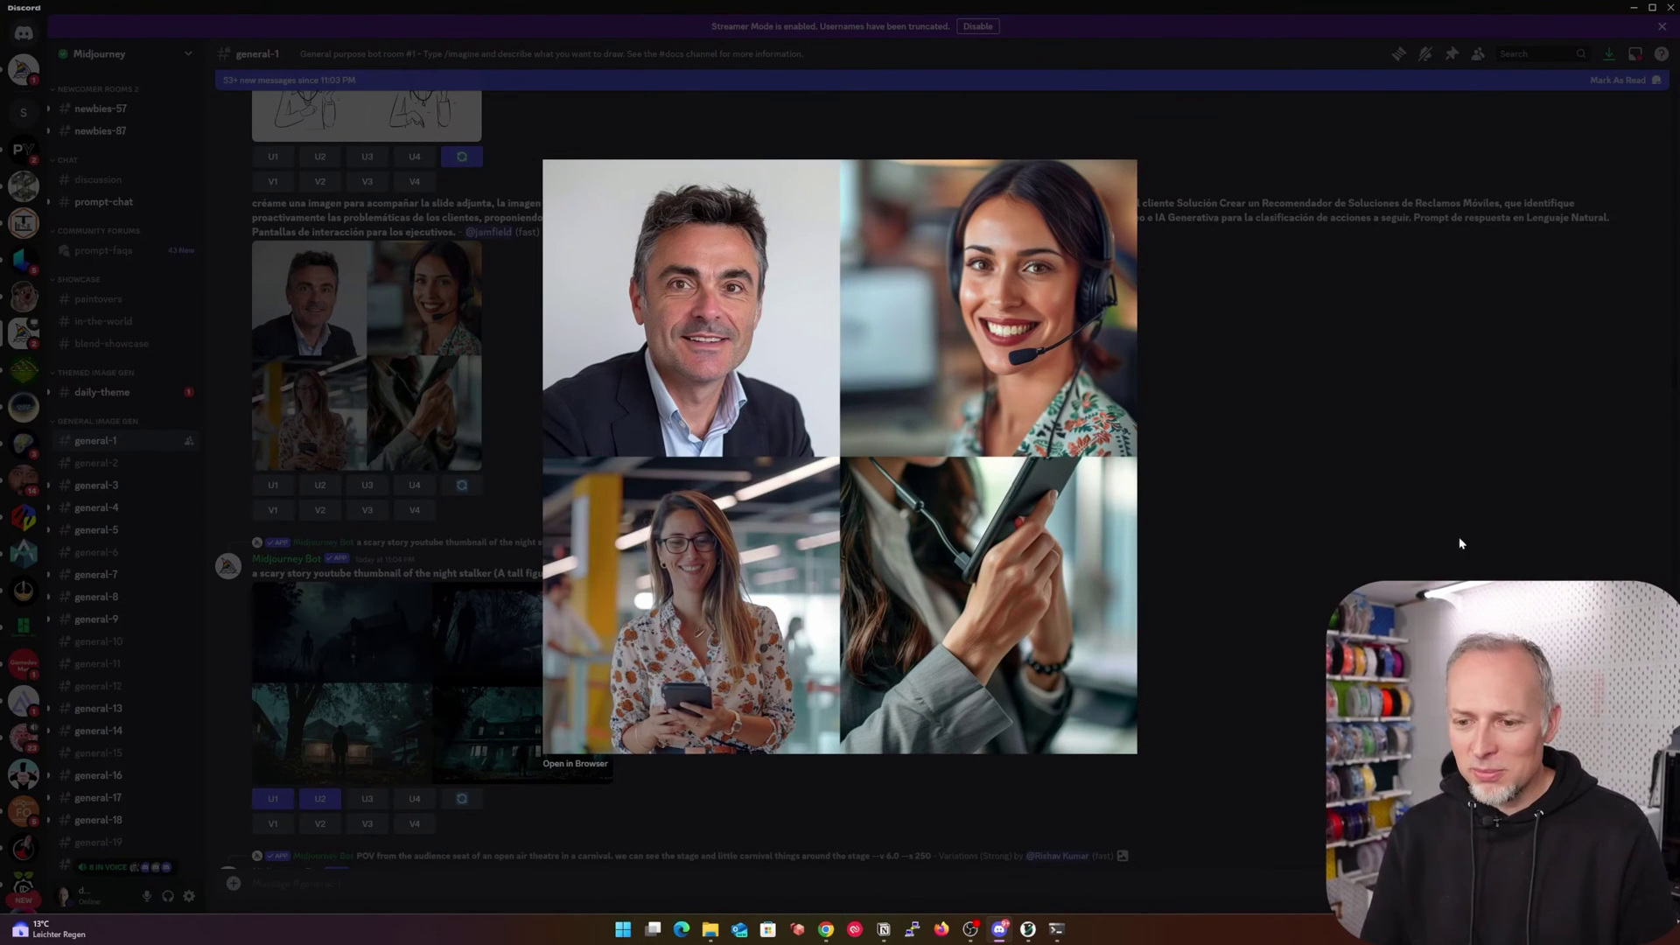
click(1305, 516)
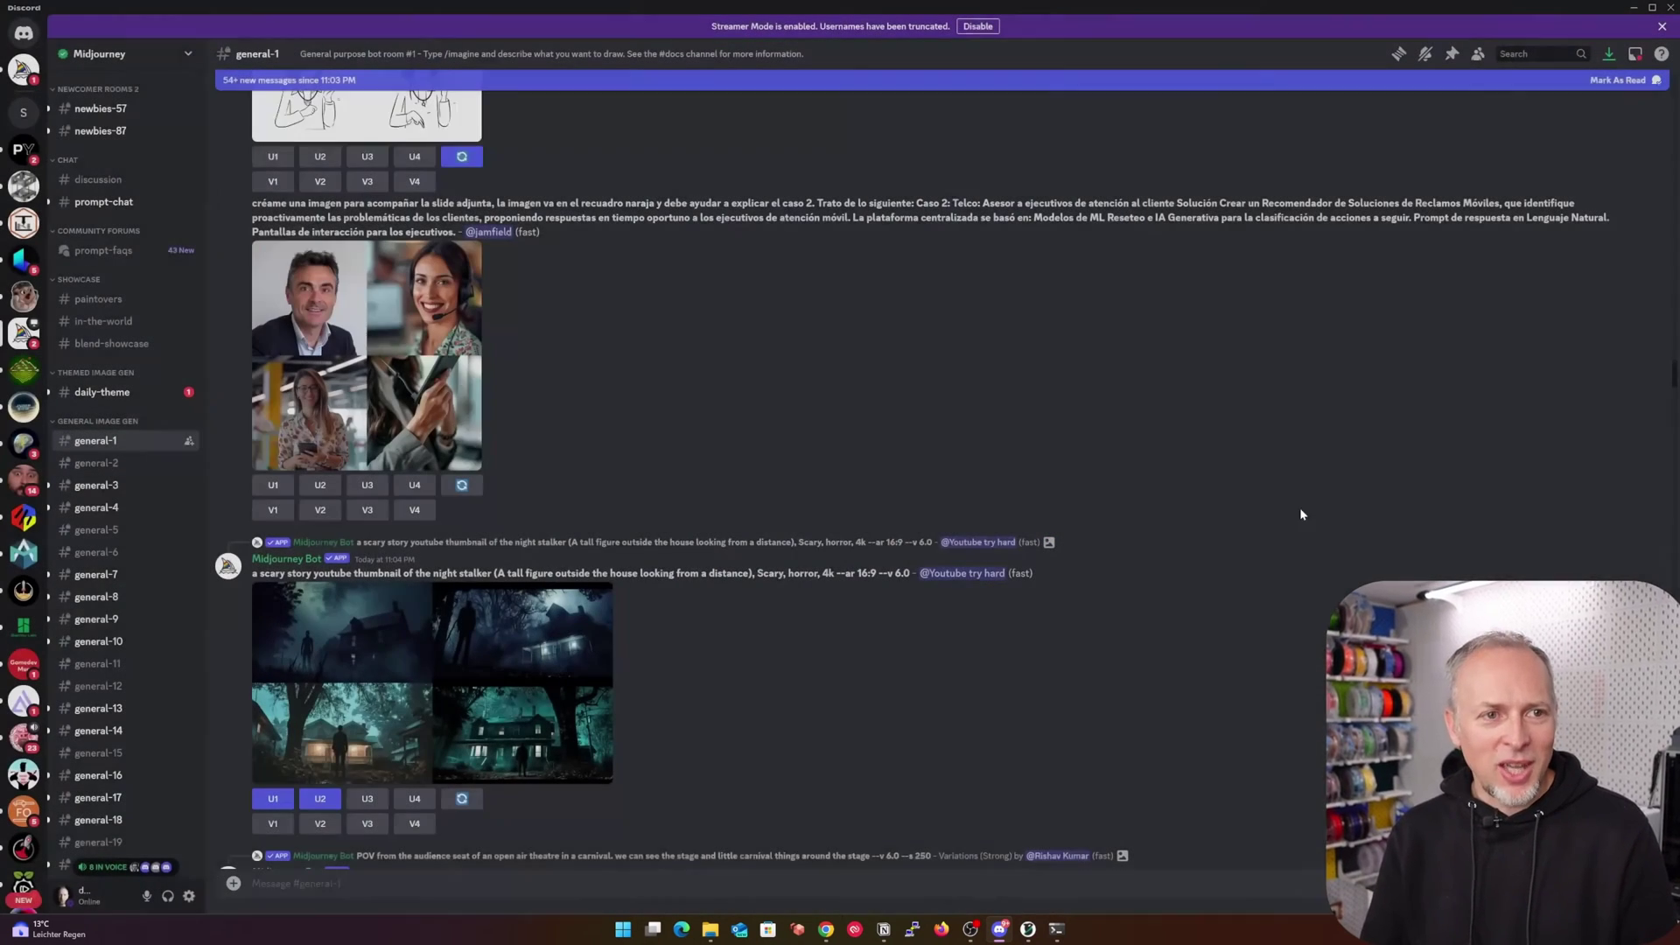
Step: View the enlarged image grid of smiling women in traditional dress and switch back to the Meshy workspace
scroll(612, 623, down, 10)
scroll(548, 628, down, 10)
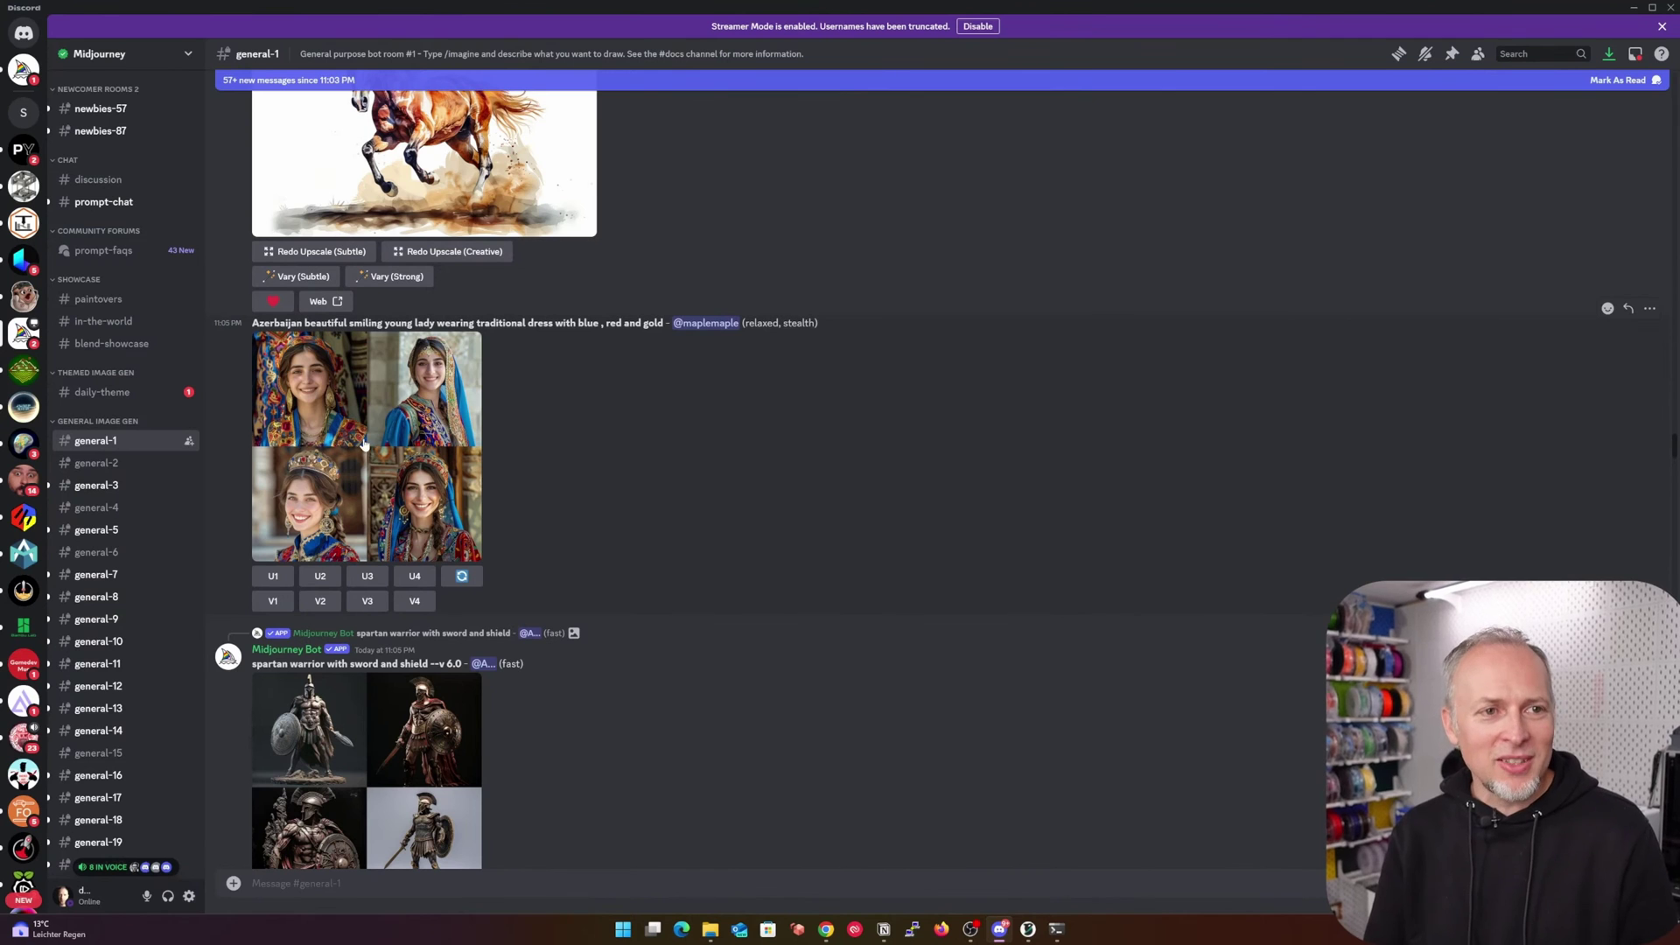
click(363, 401)
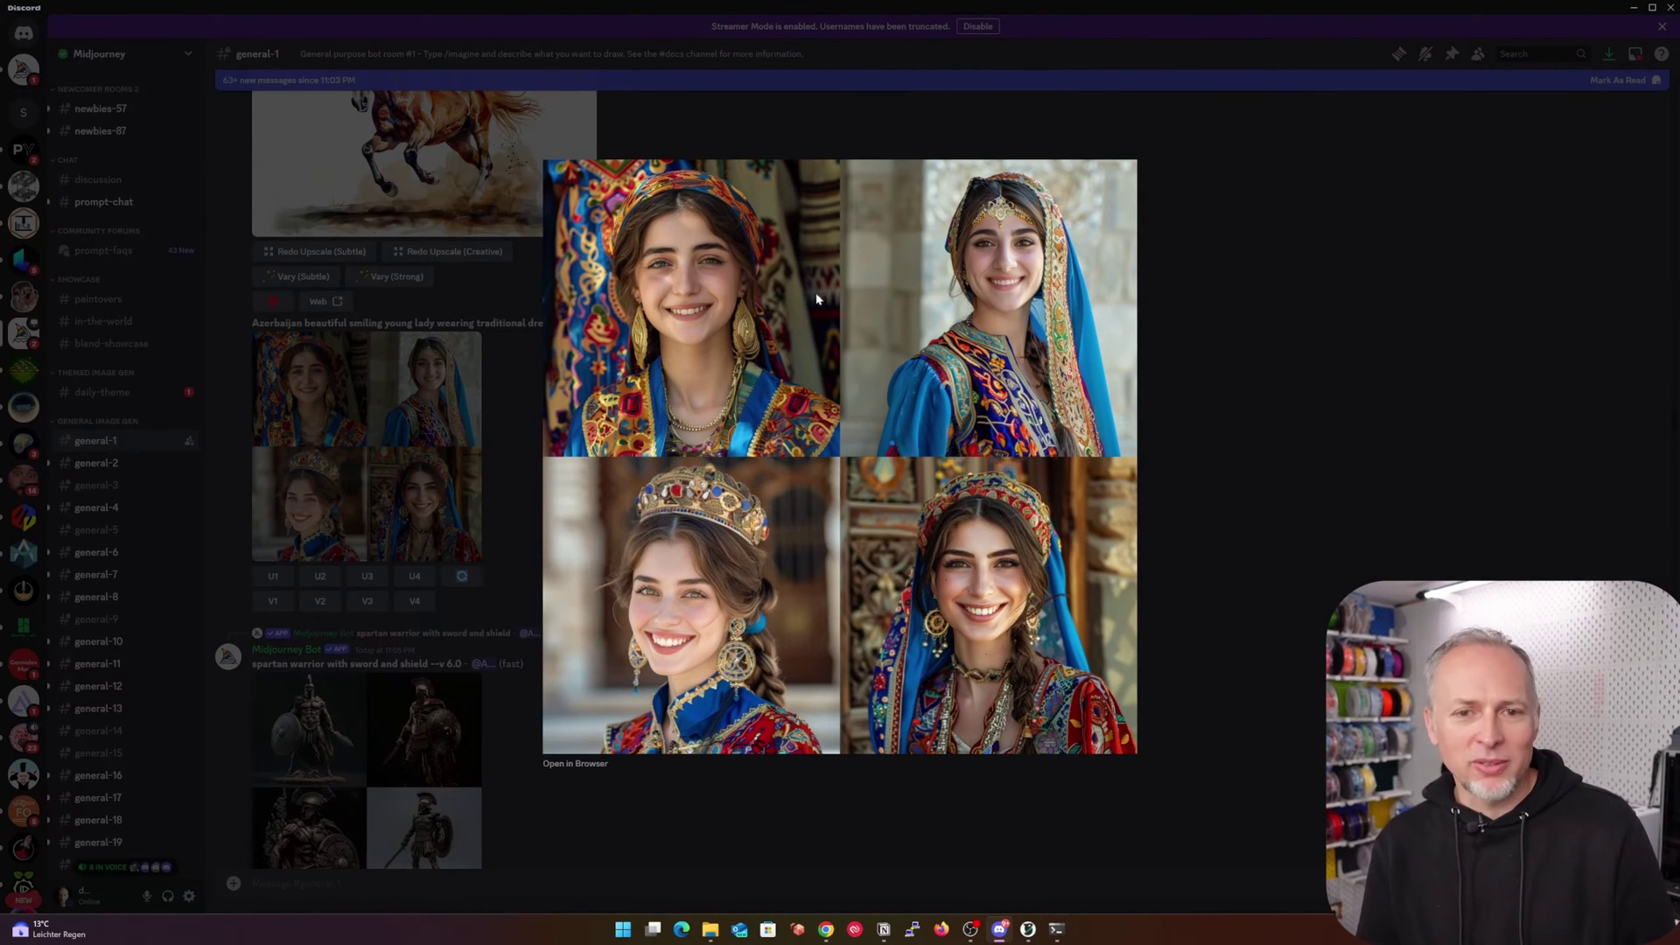
key(alt+Tab)
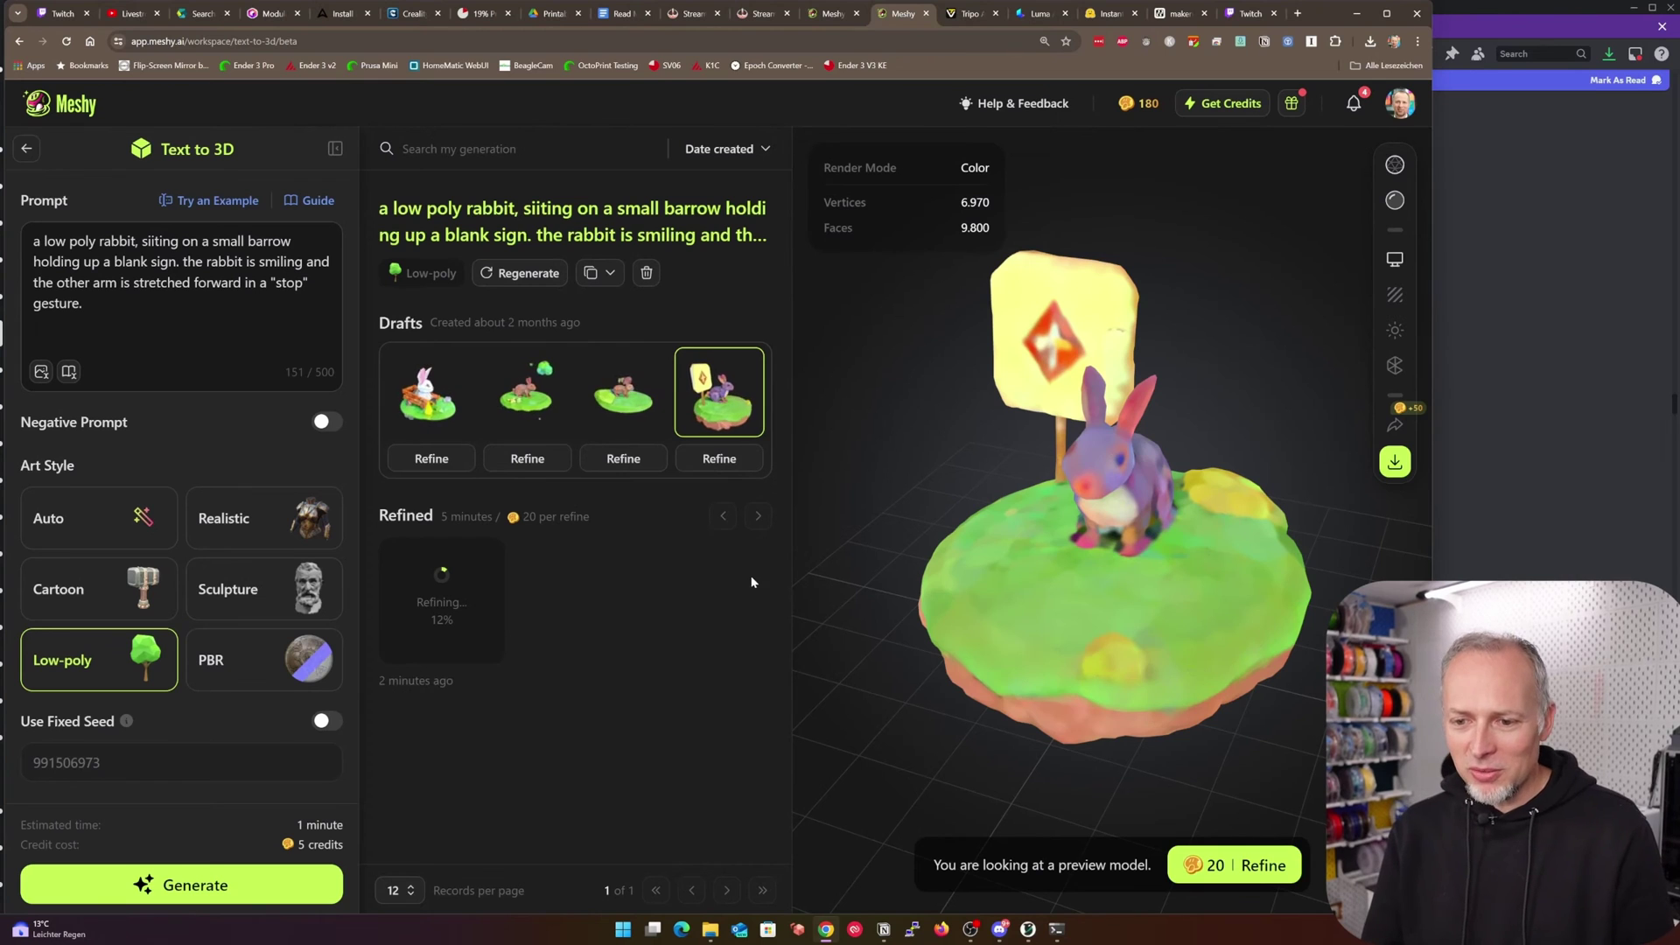
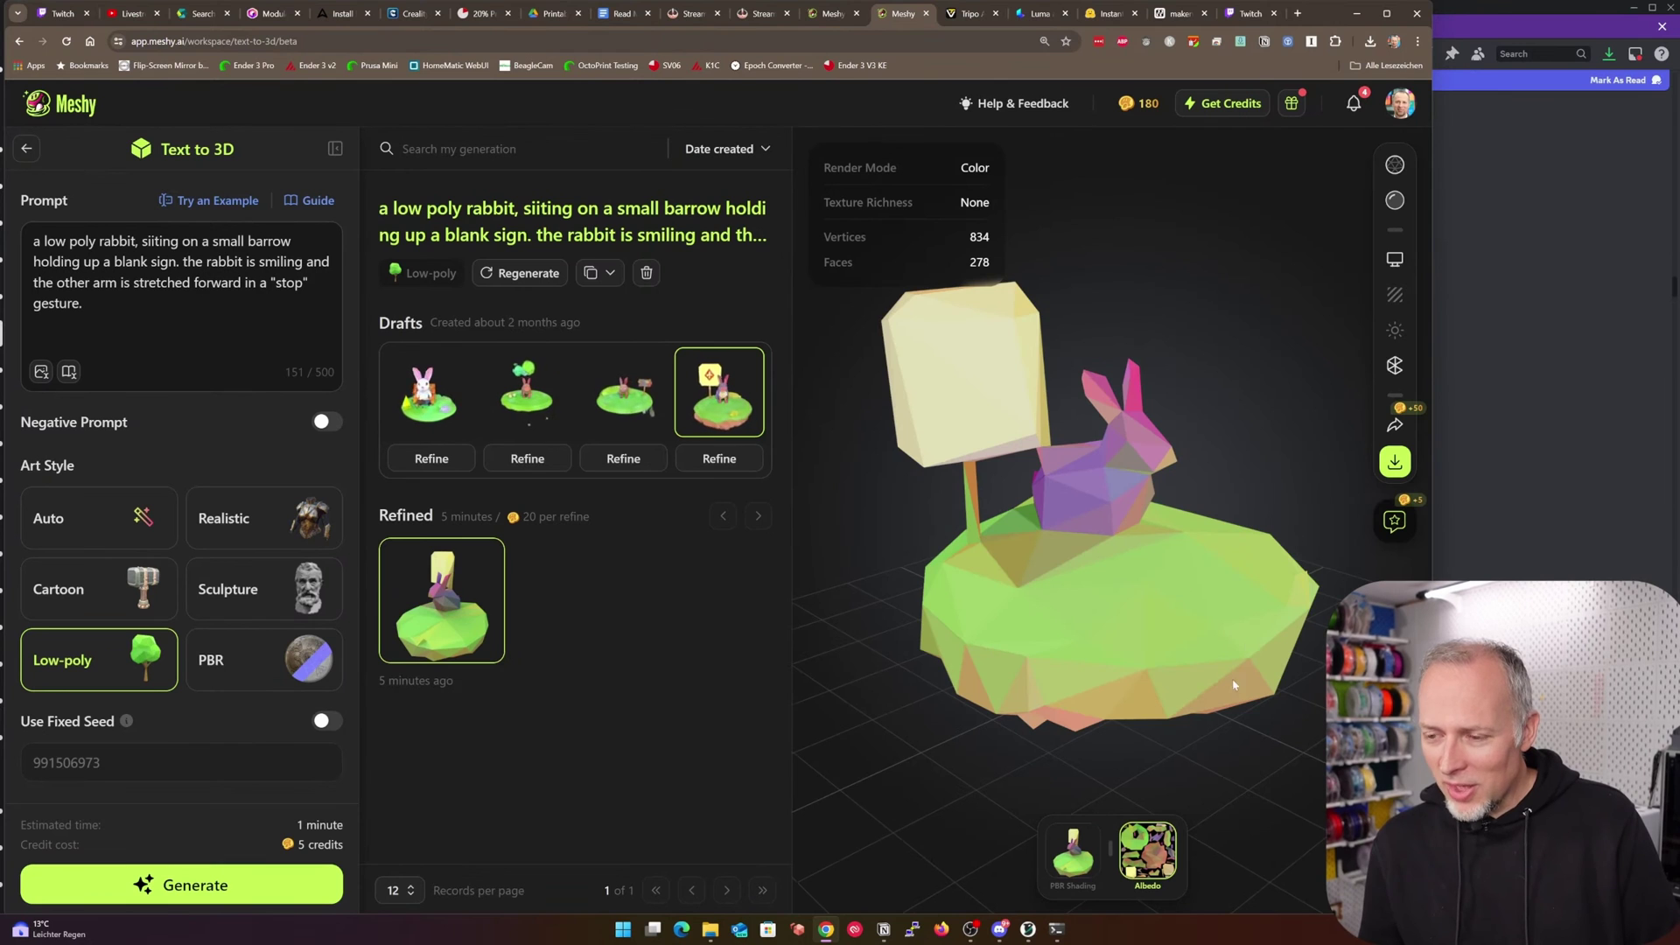
Step: Compare the refined low-poly rabbit with its fourth draft, examining both models from several angles
drag(1234, 686, 1057, 629)
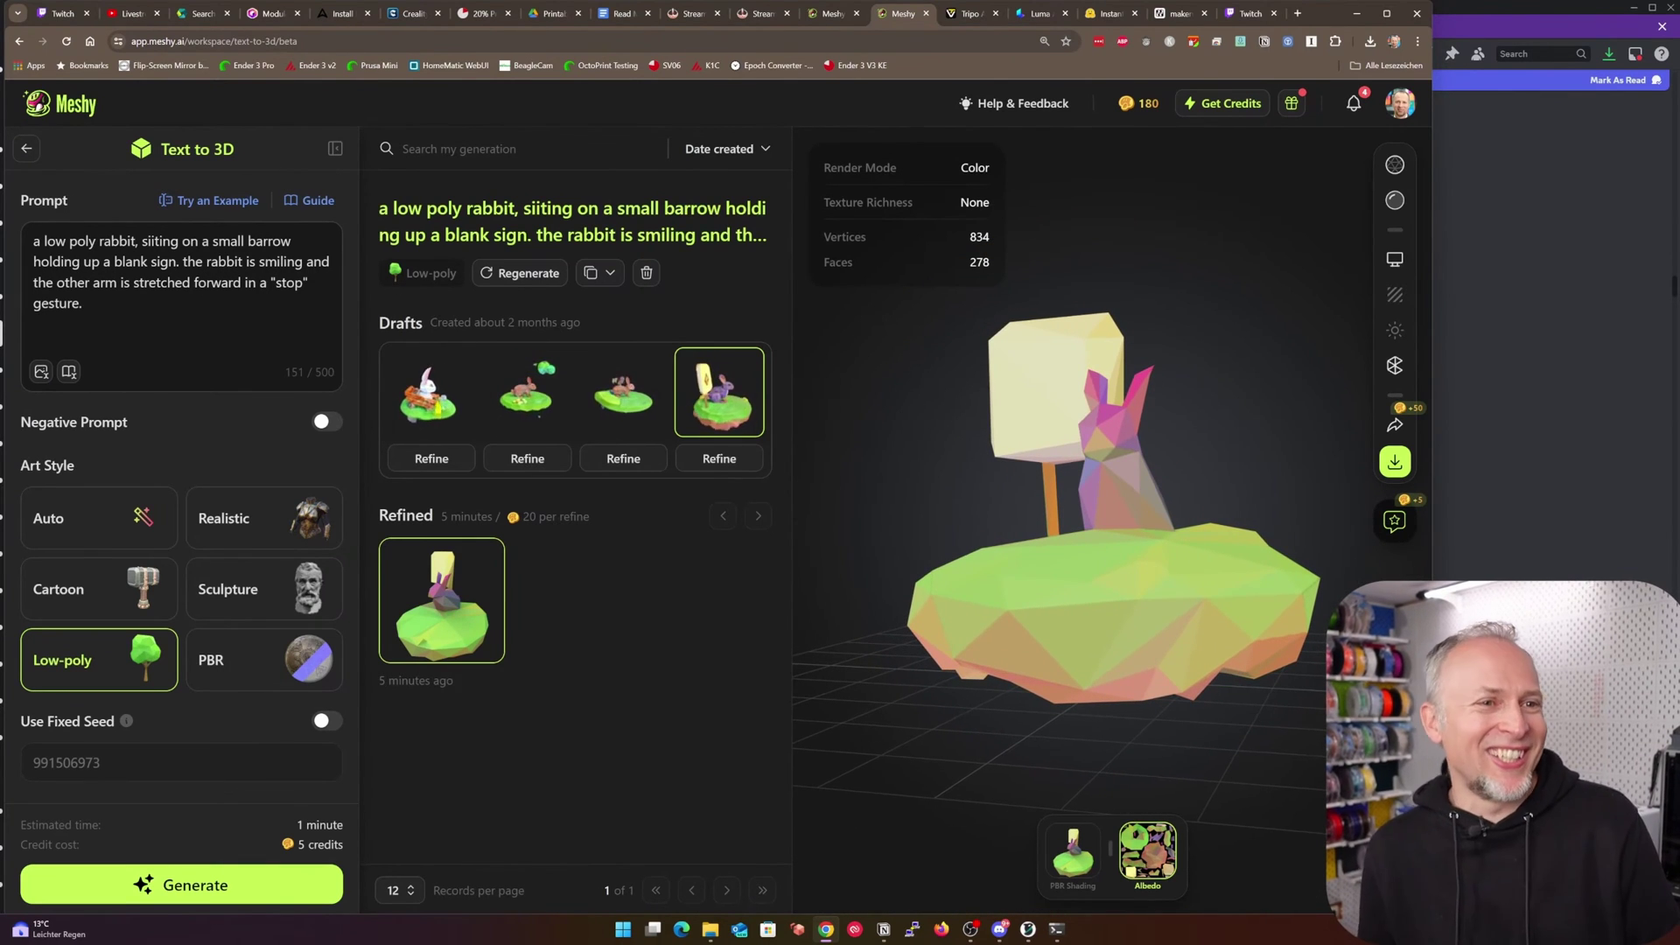
click(719, 461)
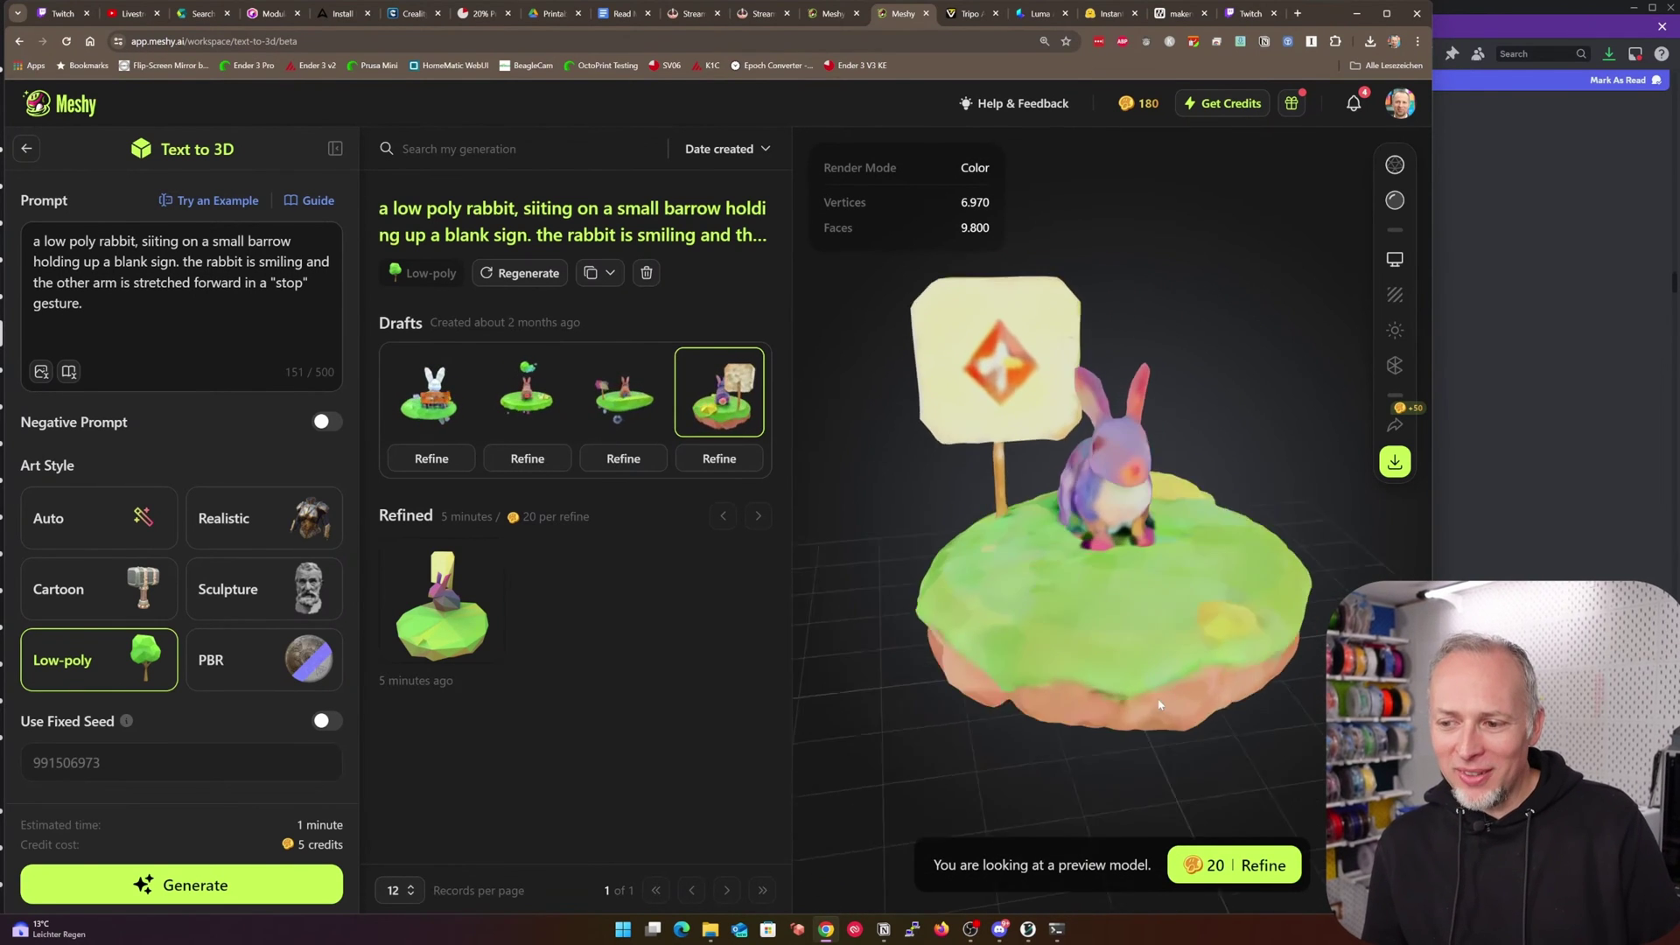
click(438, 648)
drag(919, 692, 1027, 674)
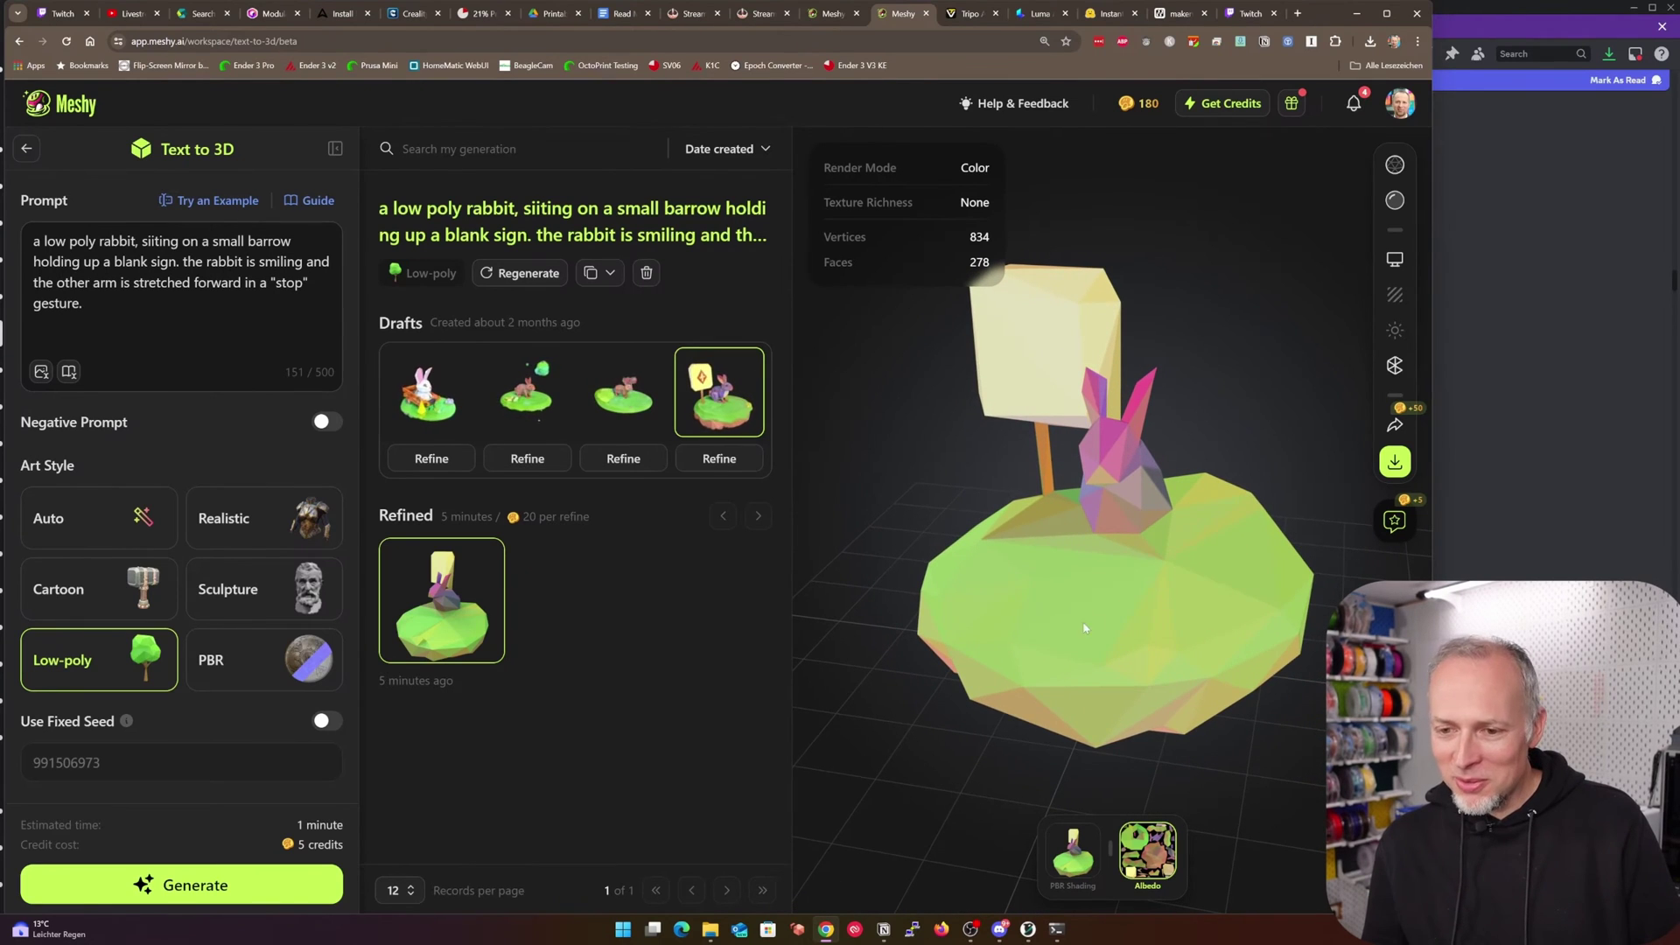
drag(1083, 623, 1099, 653)
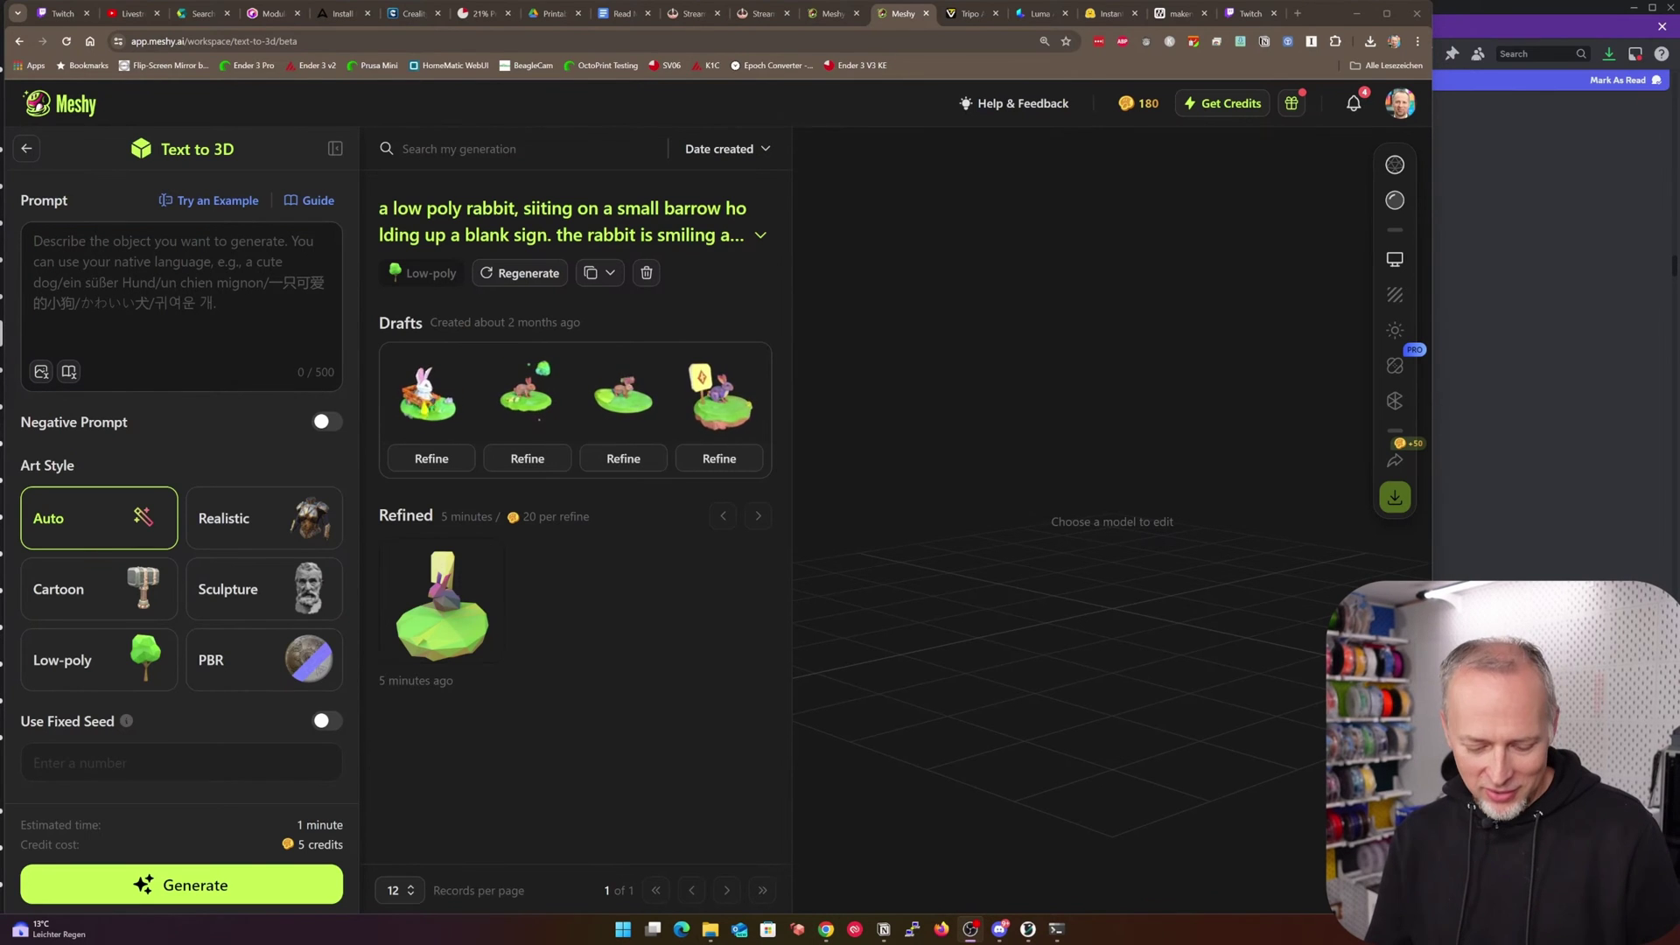
Step: Generate text-to-3D drafts from the prompt "a pig riding a motorcycle" in the Realistic art style
click(181, 289)
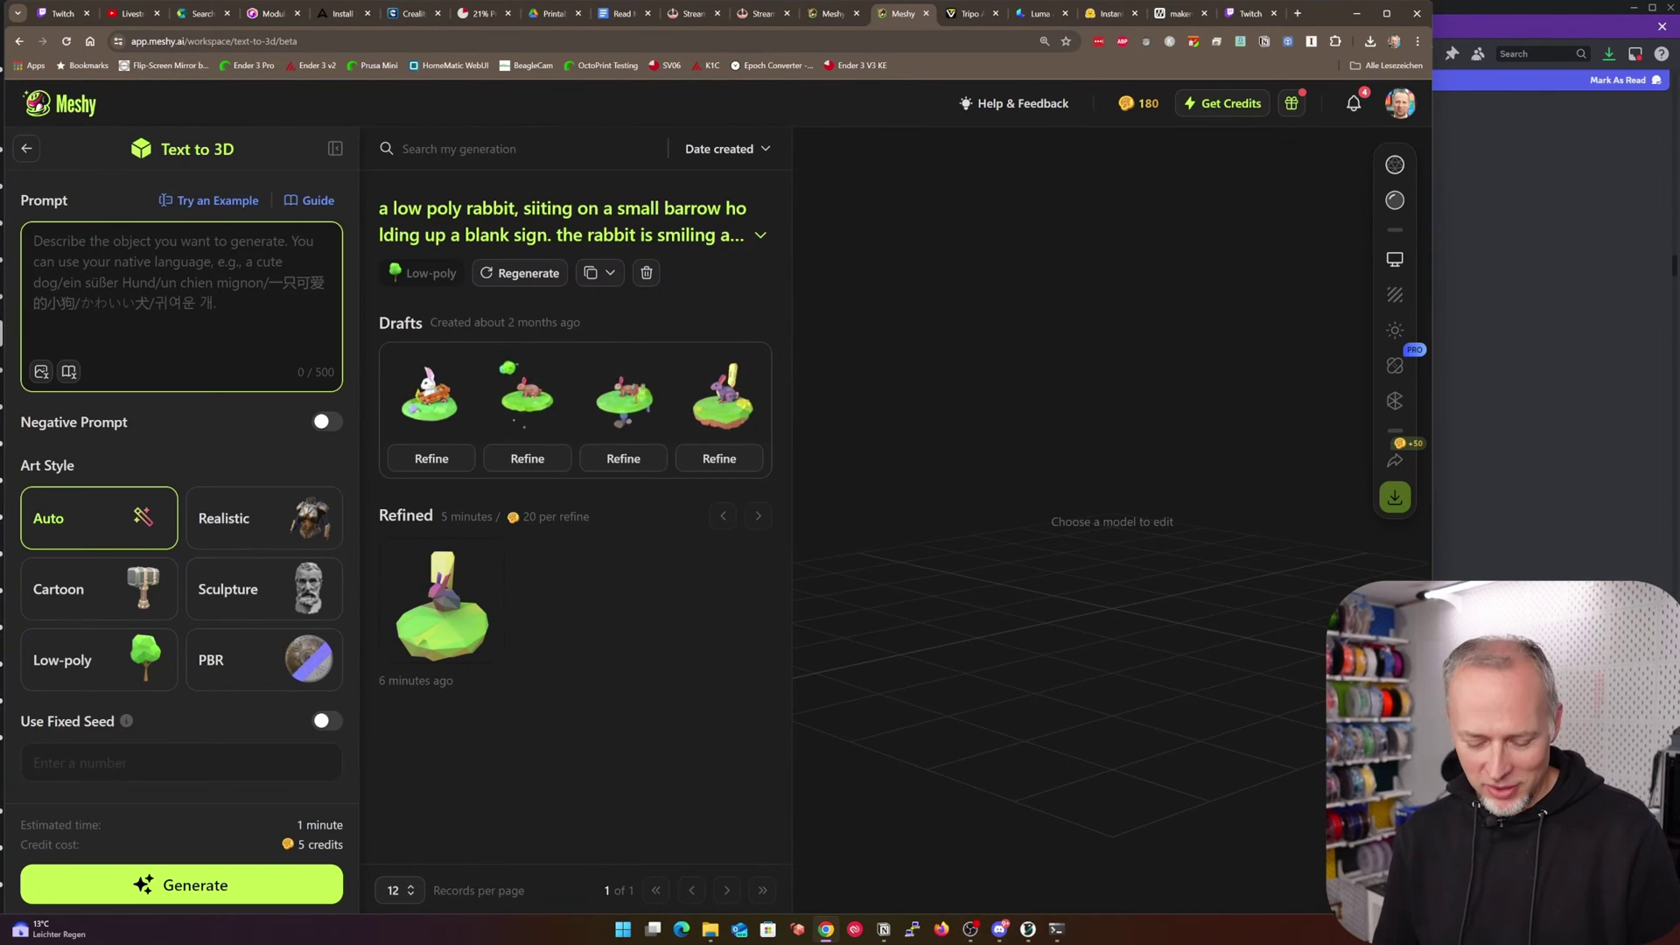
text(a pig riding a motorcycle)
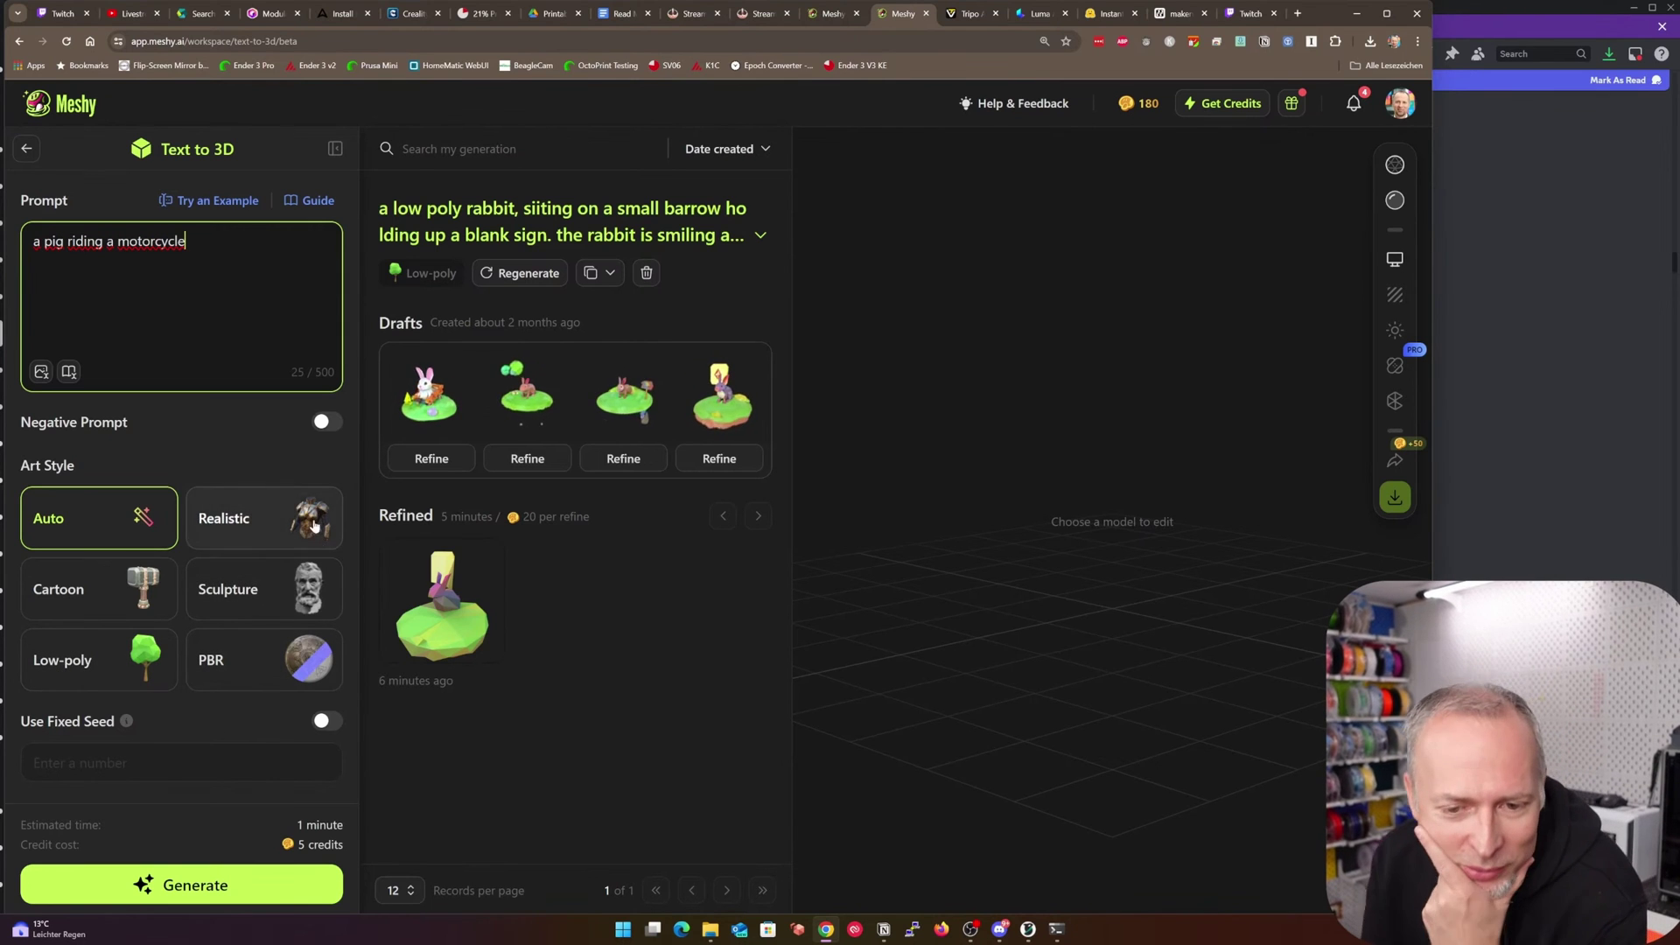
click(274, 510)
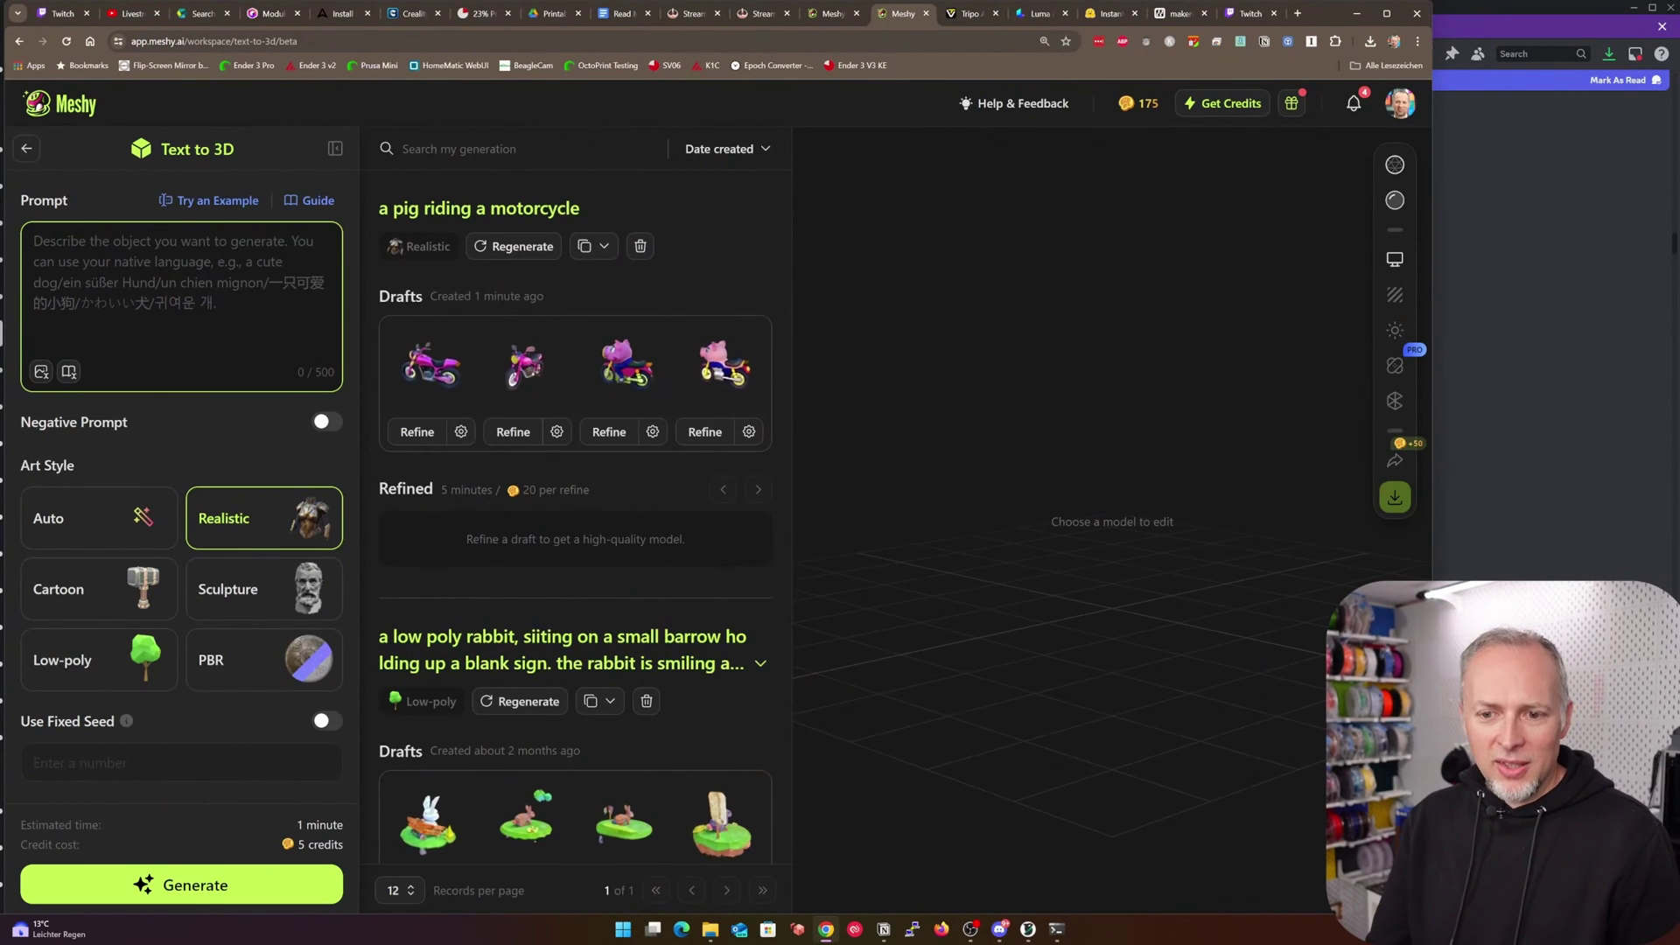
Step: Preview the four pig motorcycle drafts one after another
click(426, 378)
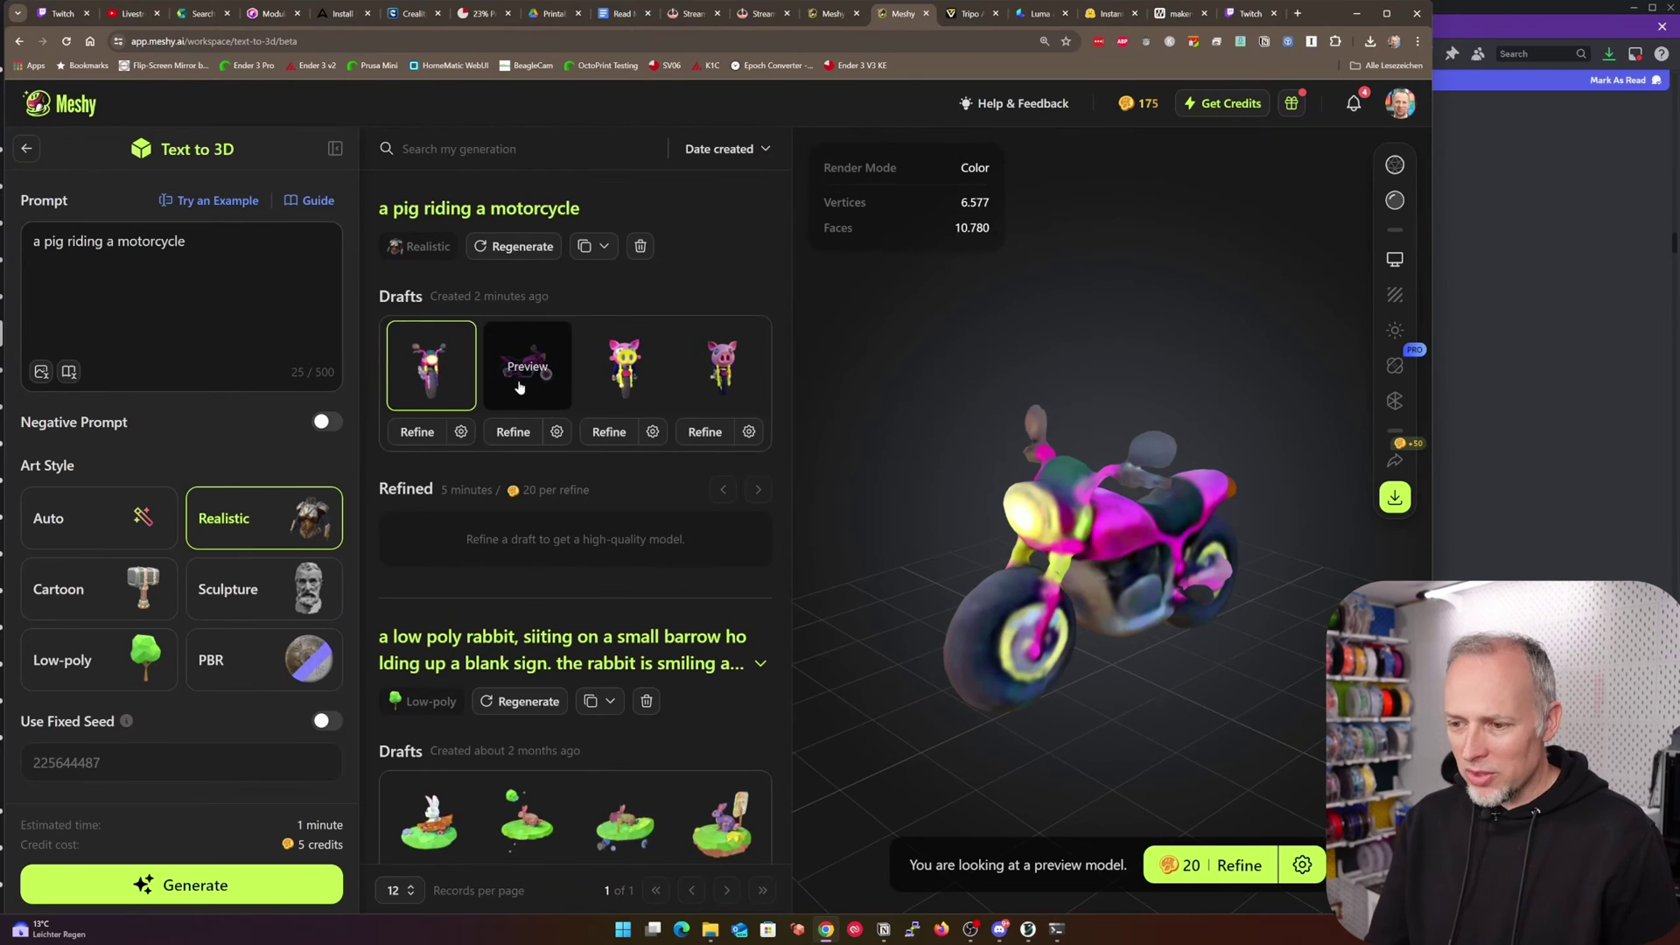
click(535, 378)
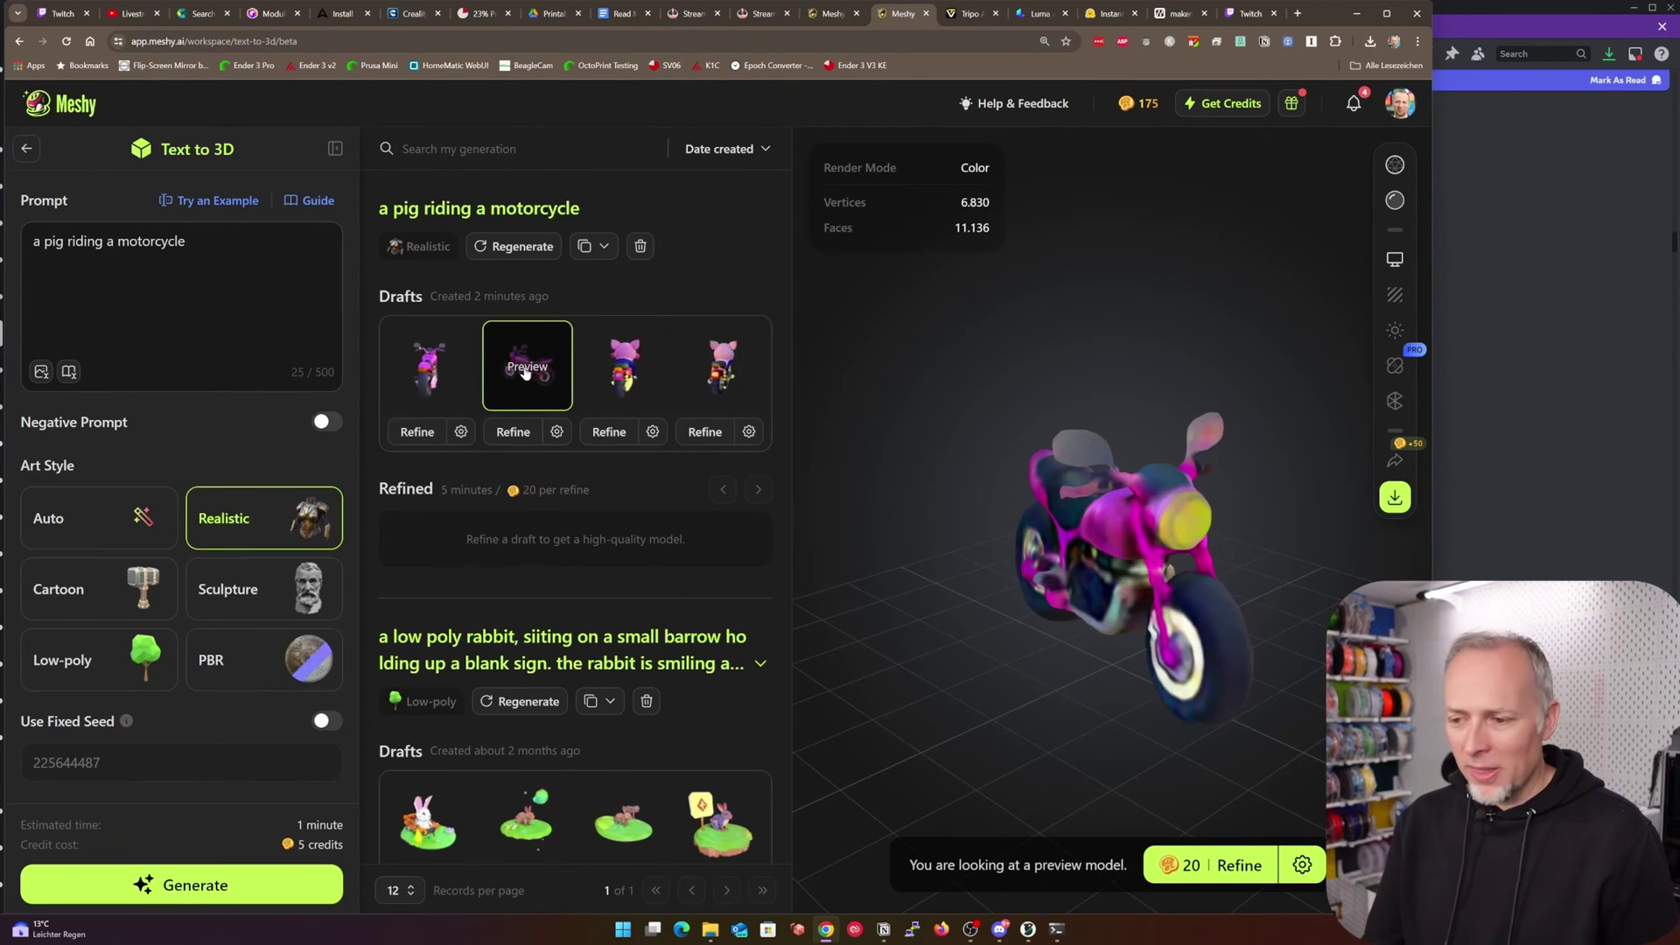
click(607, 366)
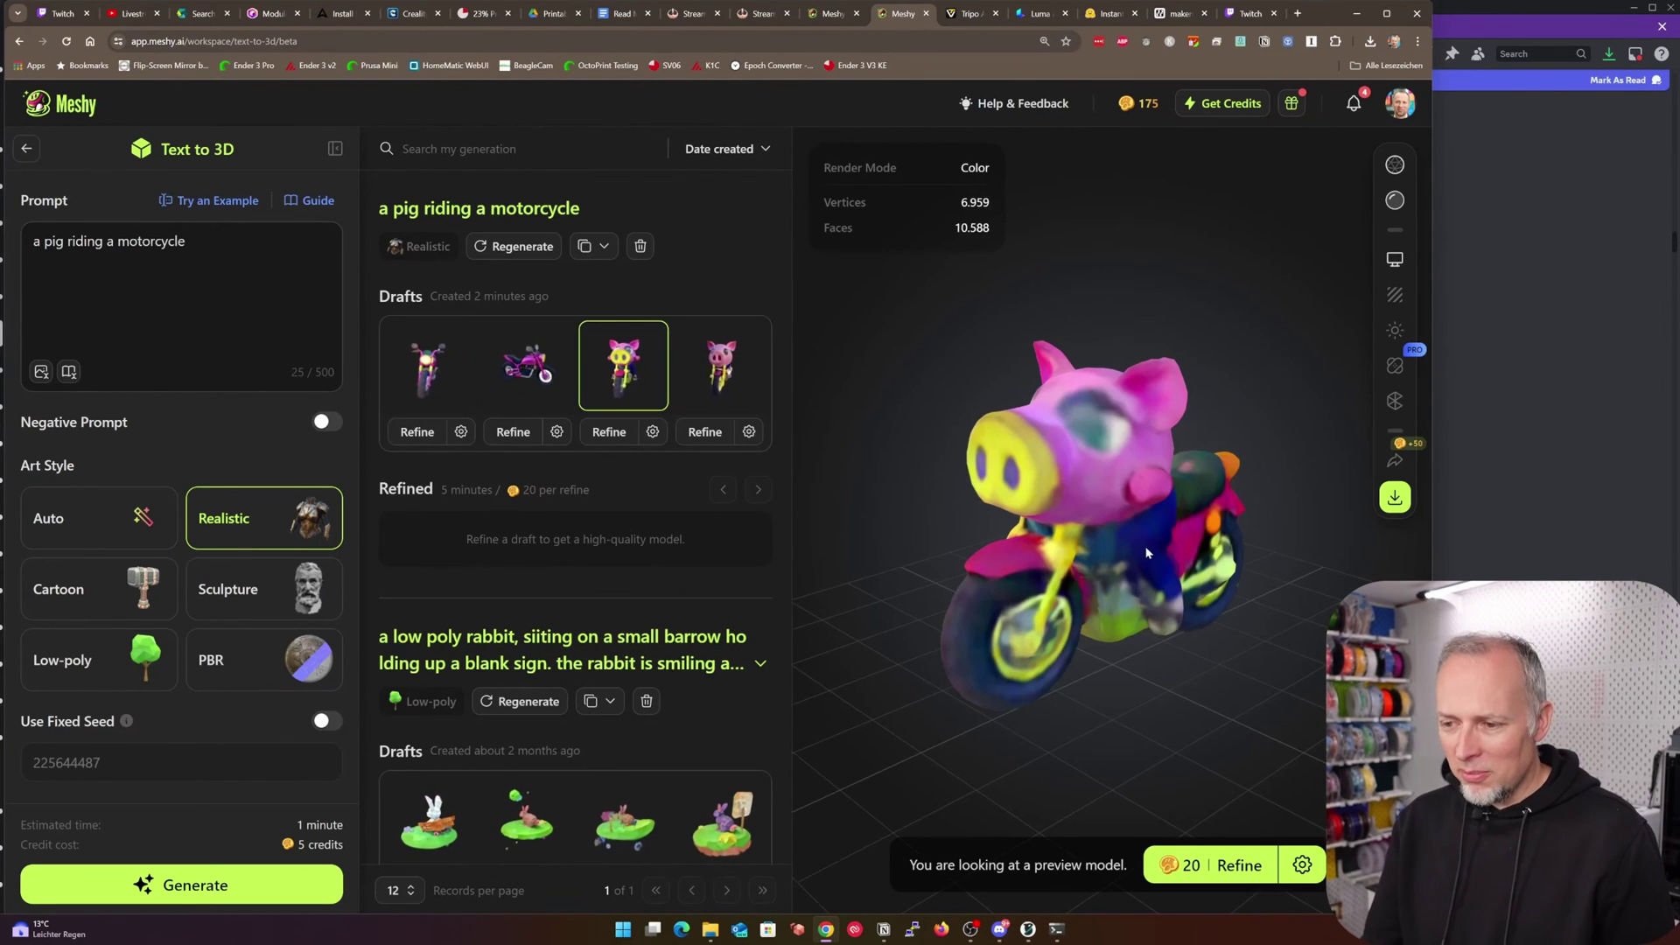
click(717, 372)
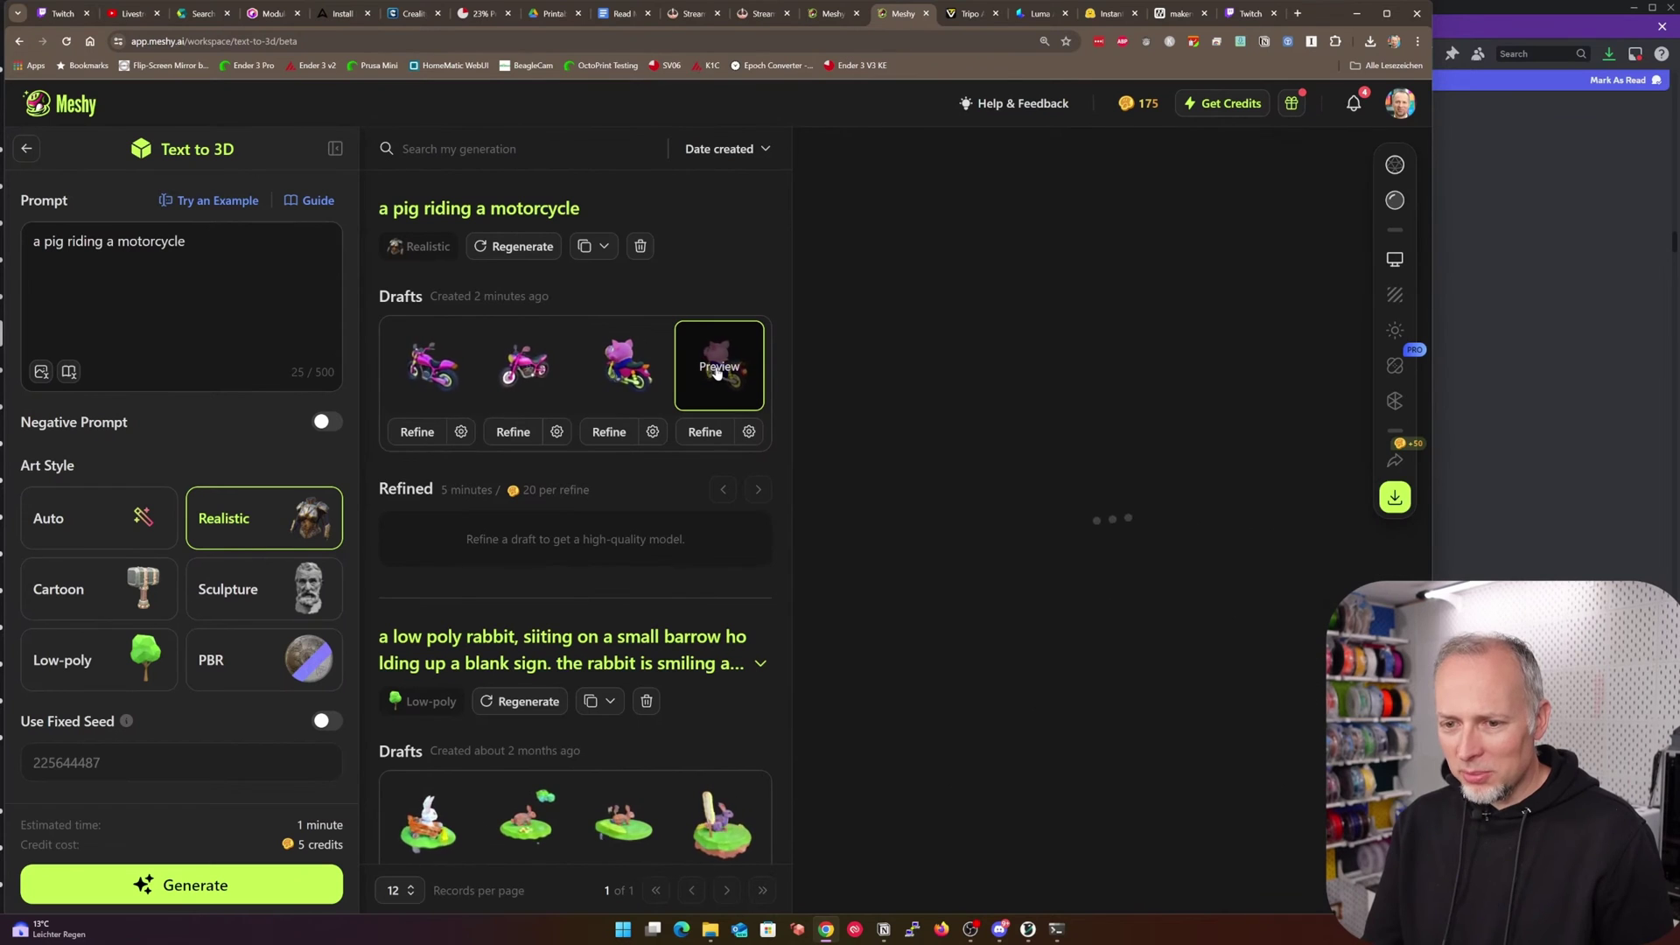
Step: Compare the third and fourth pig drafts from different angles and refine the fourth into a high-quality model
drag(1254, 565, 971, 503)
click(641, 385)
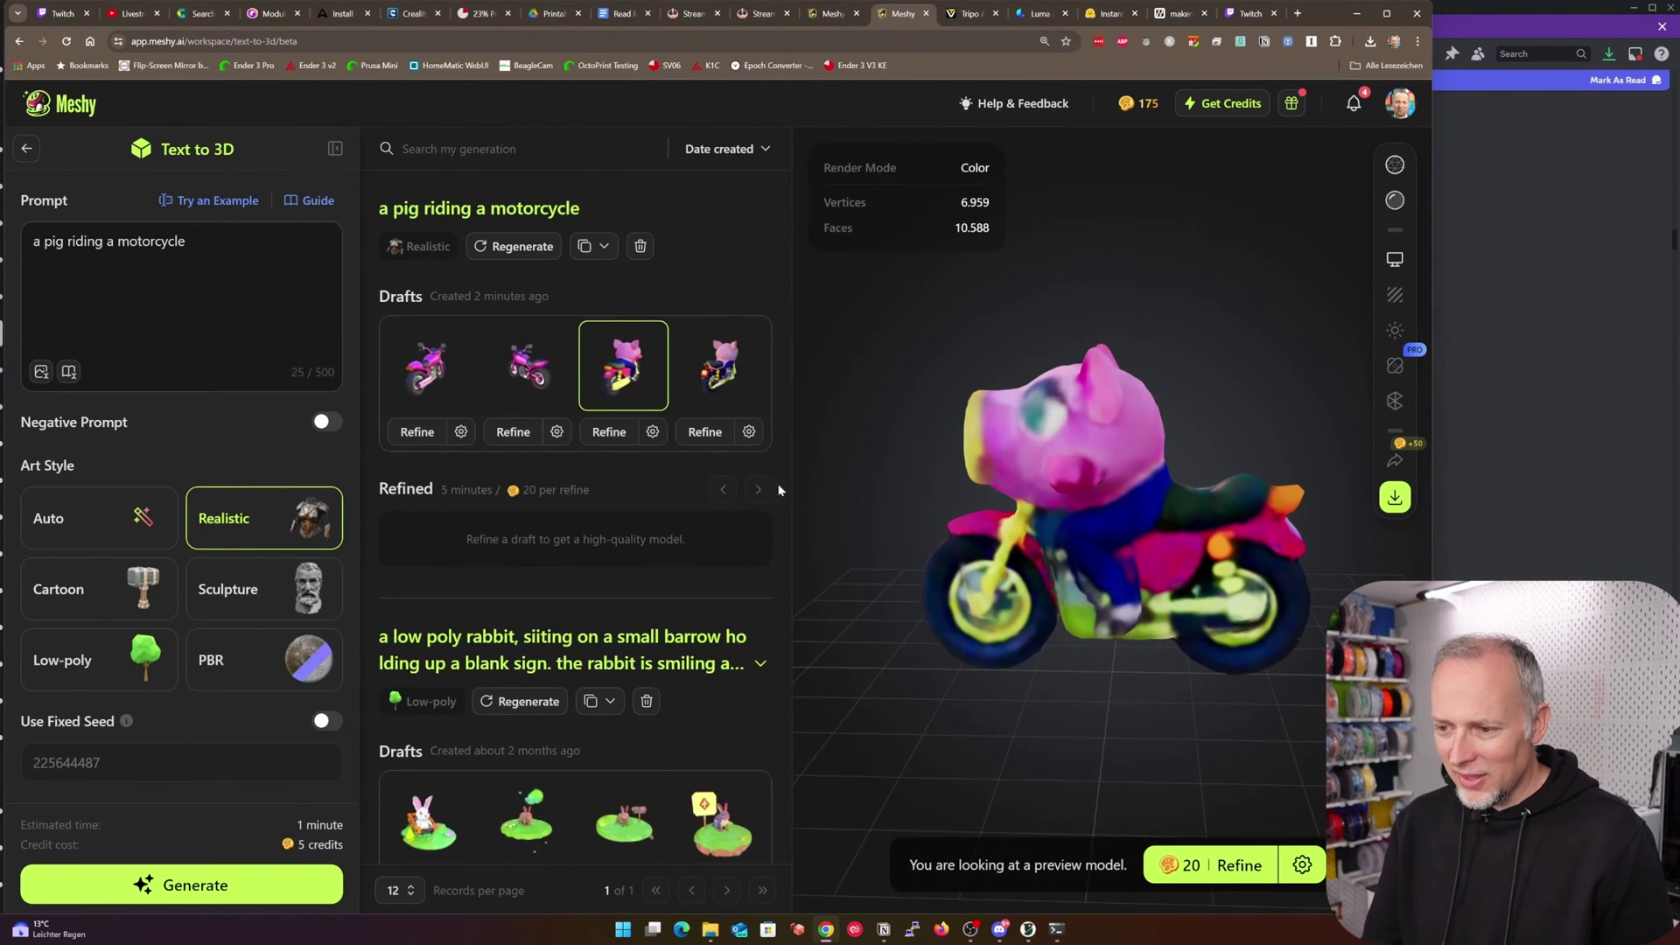
click(698, 377)
click(618, 374)
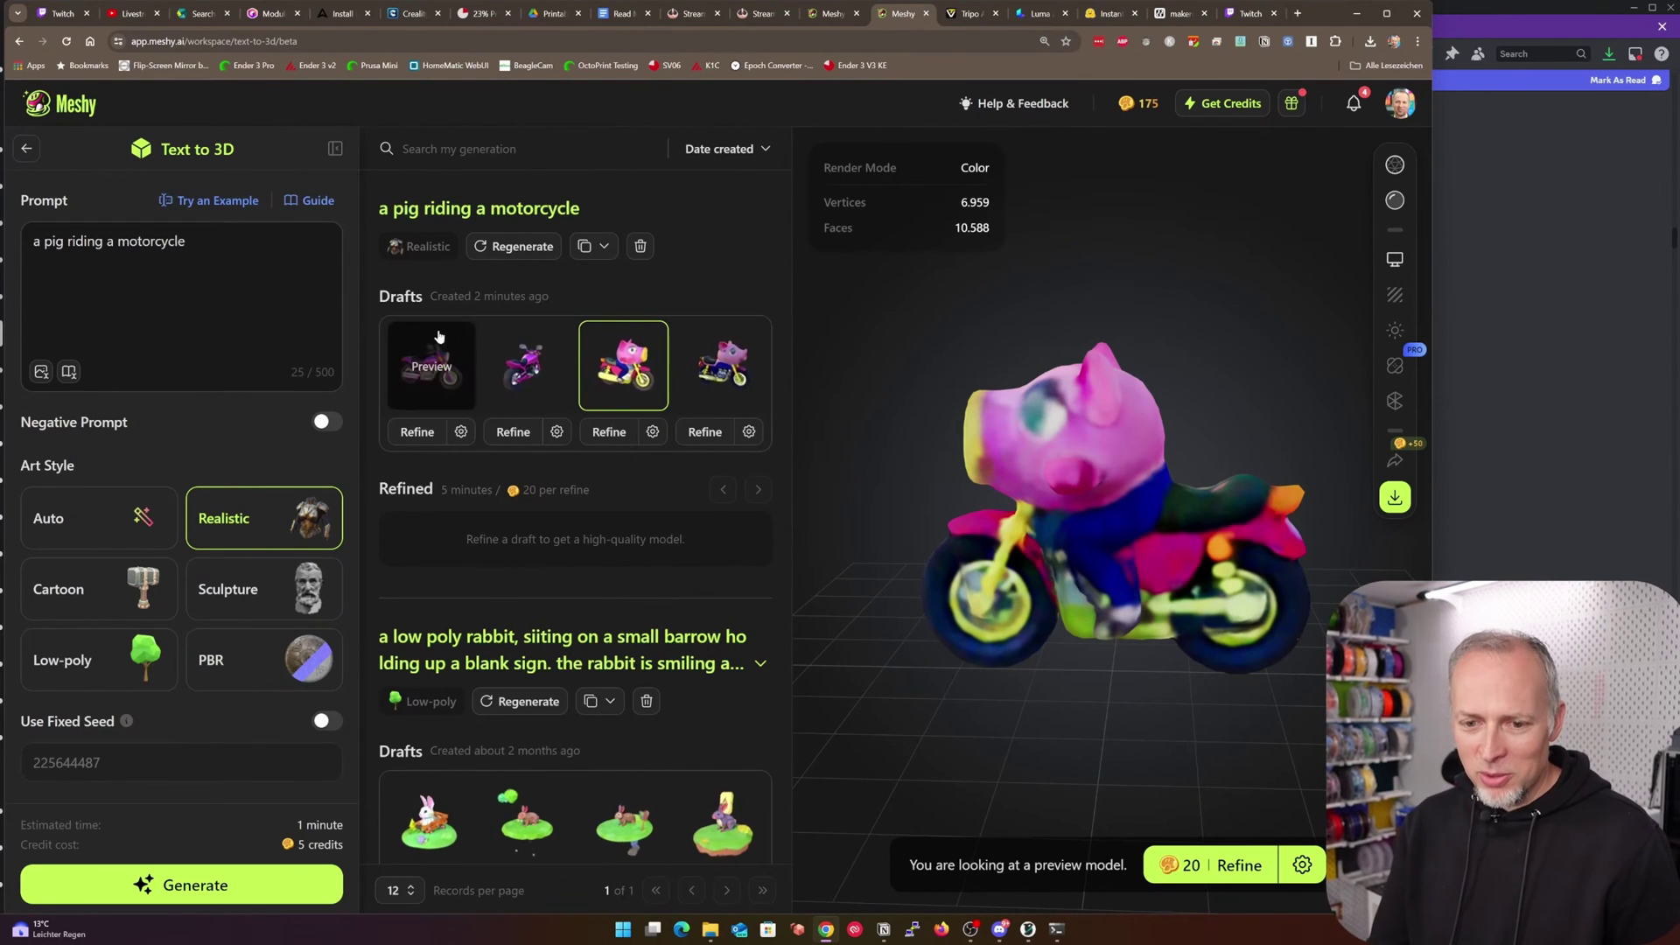
click(700, 432)
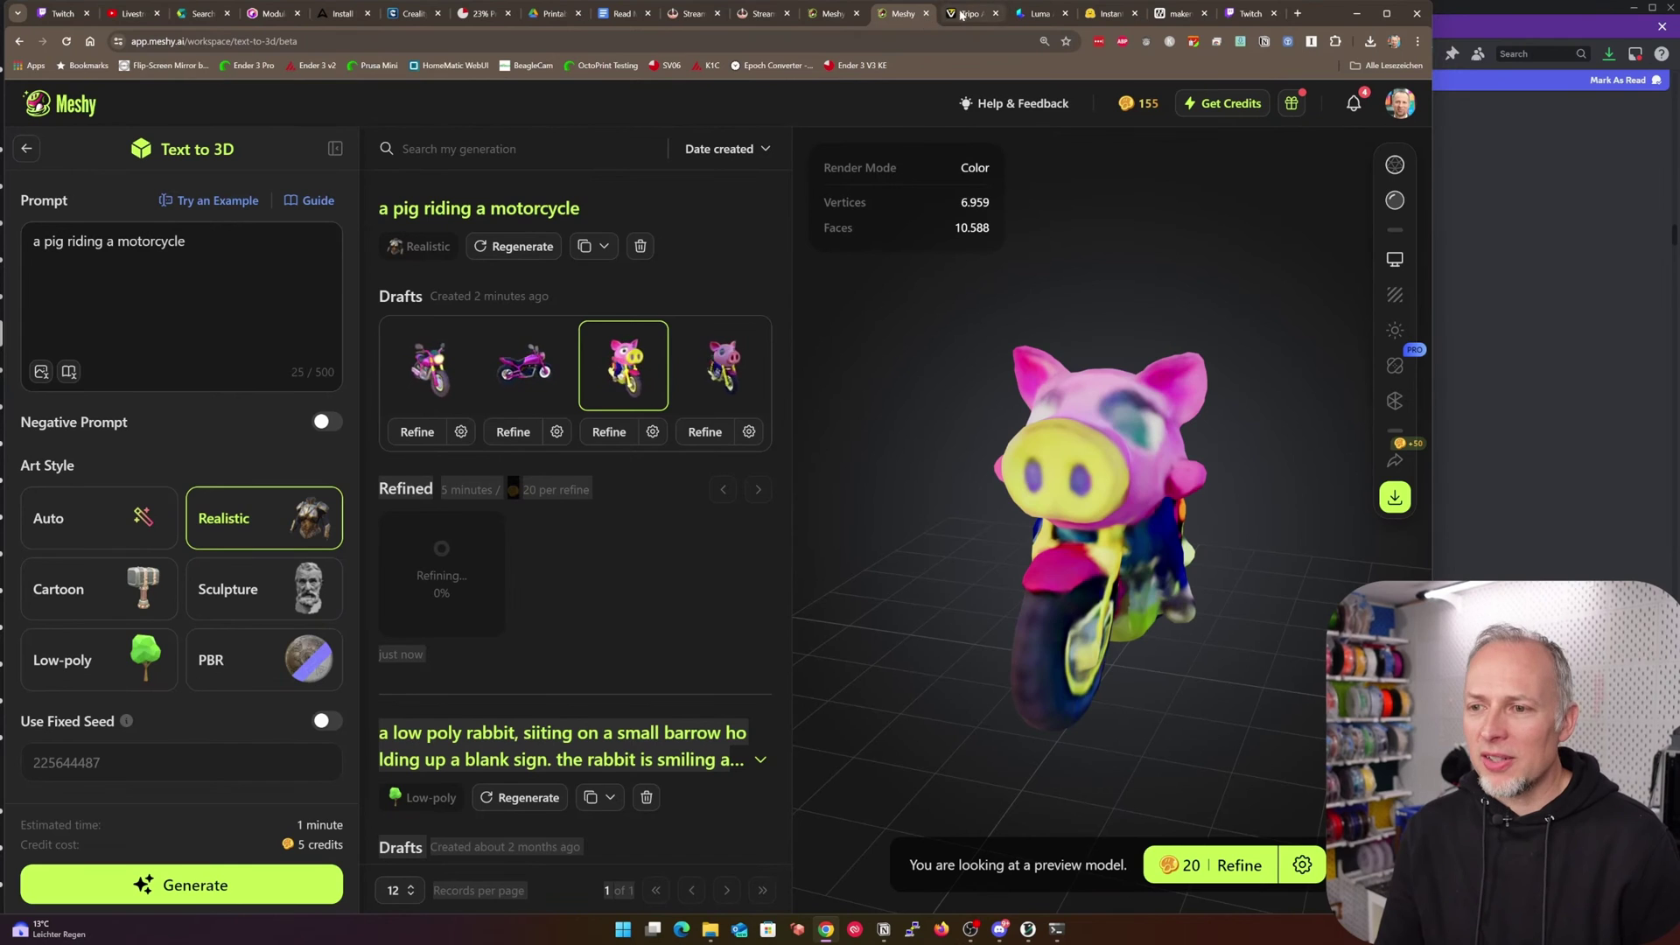
Step: Switch to Tripo and create draft models from the prompt "a pig riding a motorcycle"
click(961, 14)
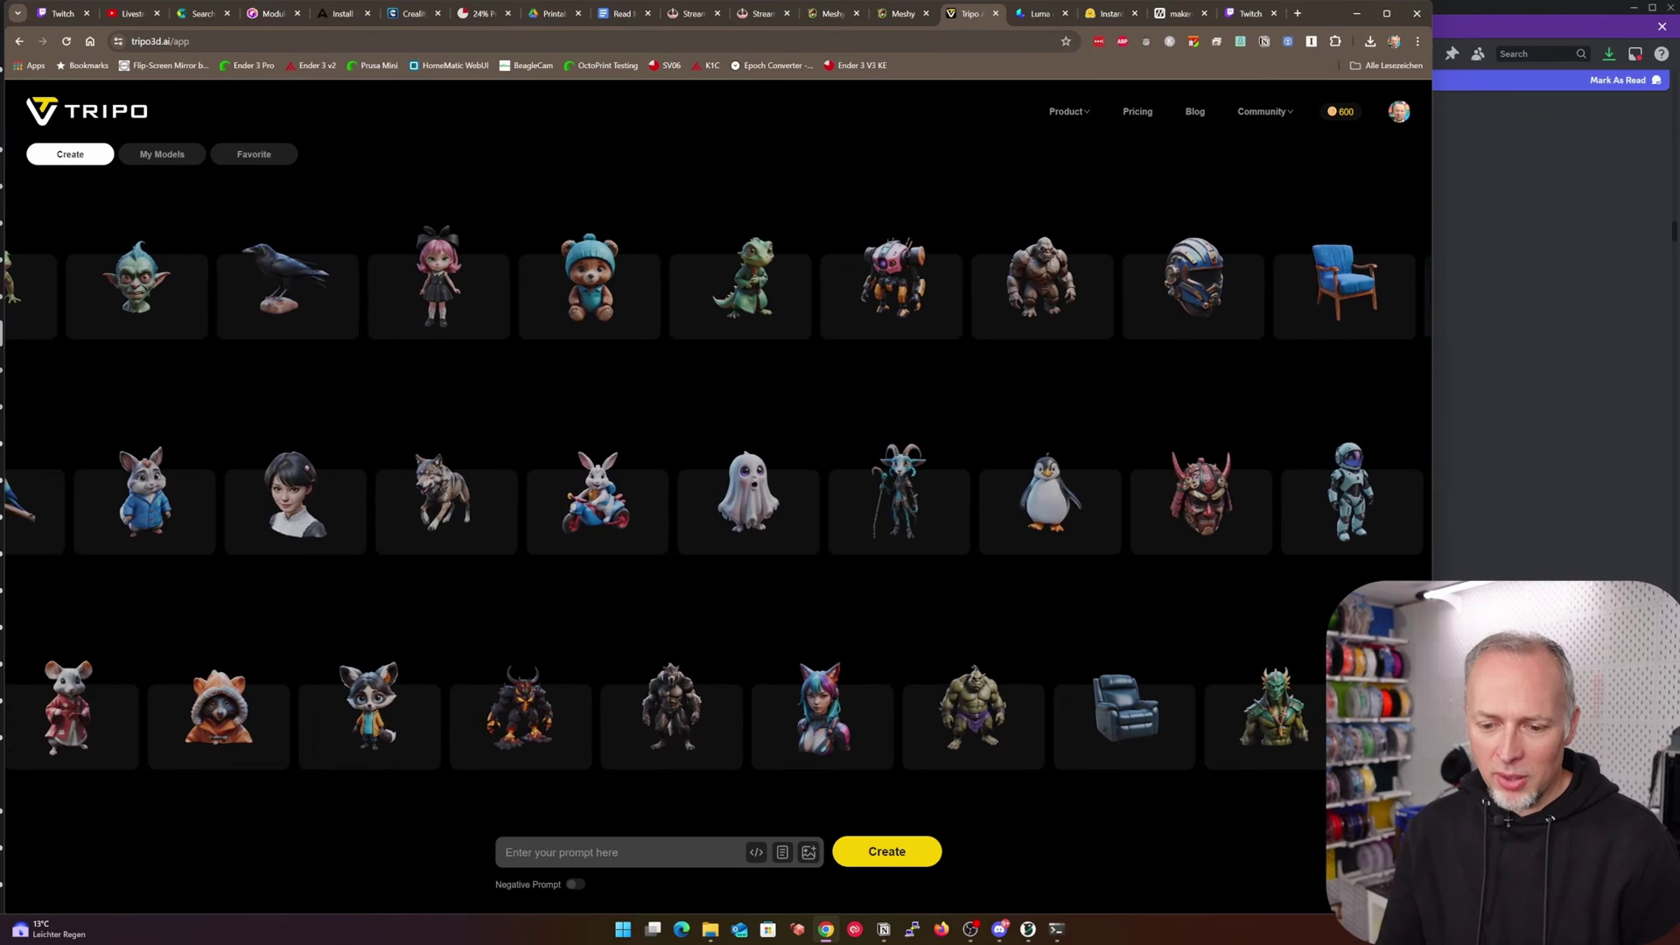
text(a pig riding a motorcycle)
click(879, 853)
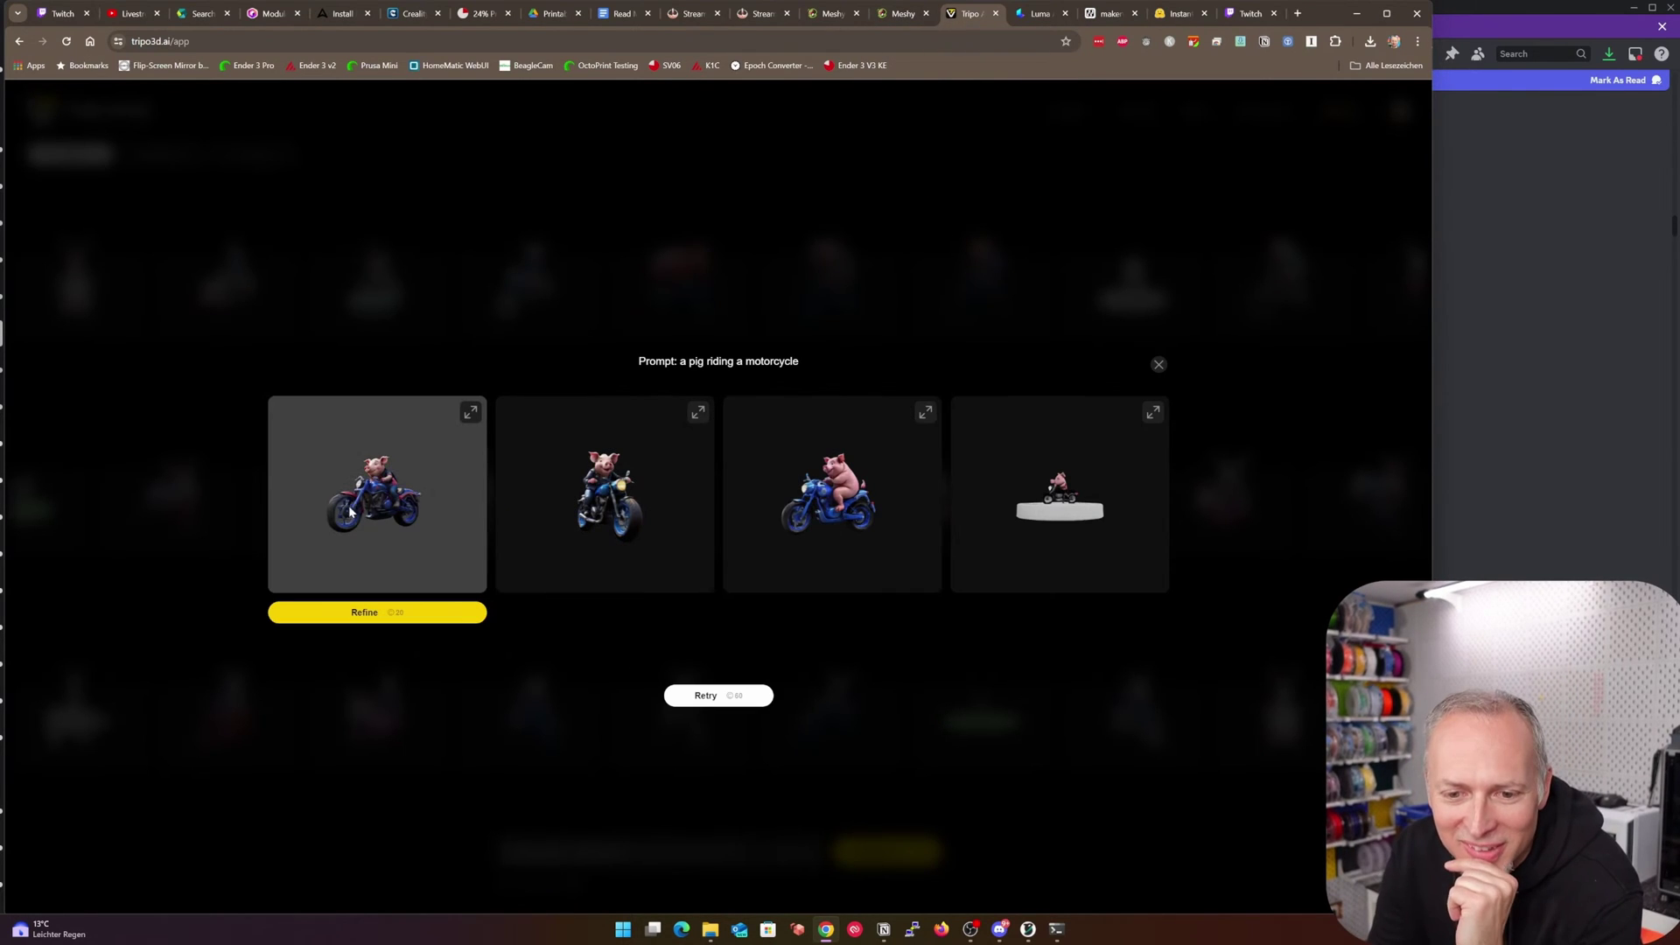
Step: Inspect Tripo's first pig draft in the enlarged 3D view, compare it with Meshy's pig preview, and close it
click(471, 413)
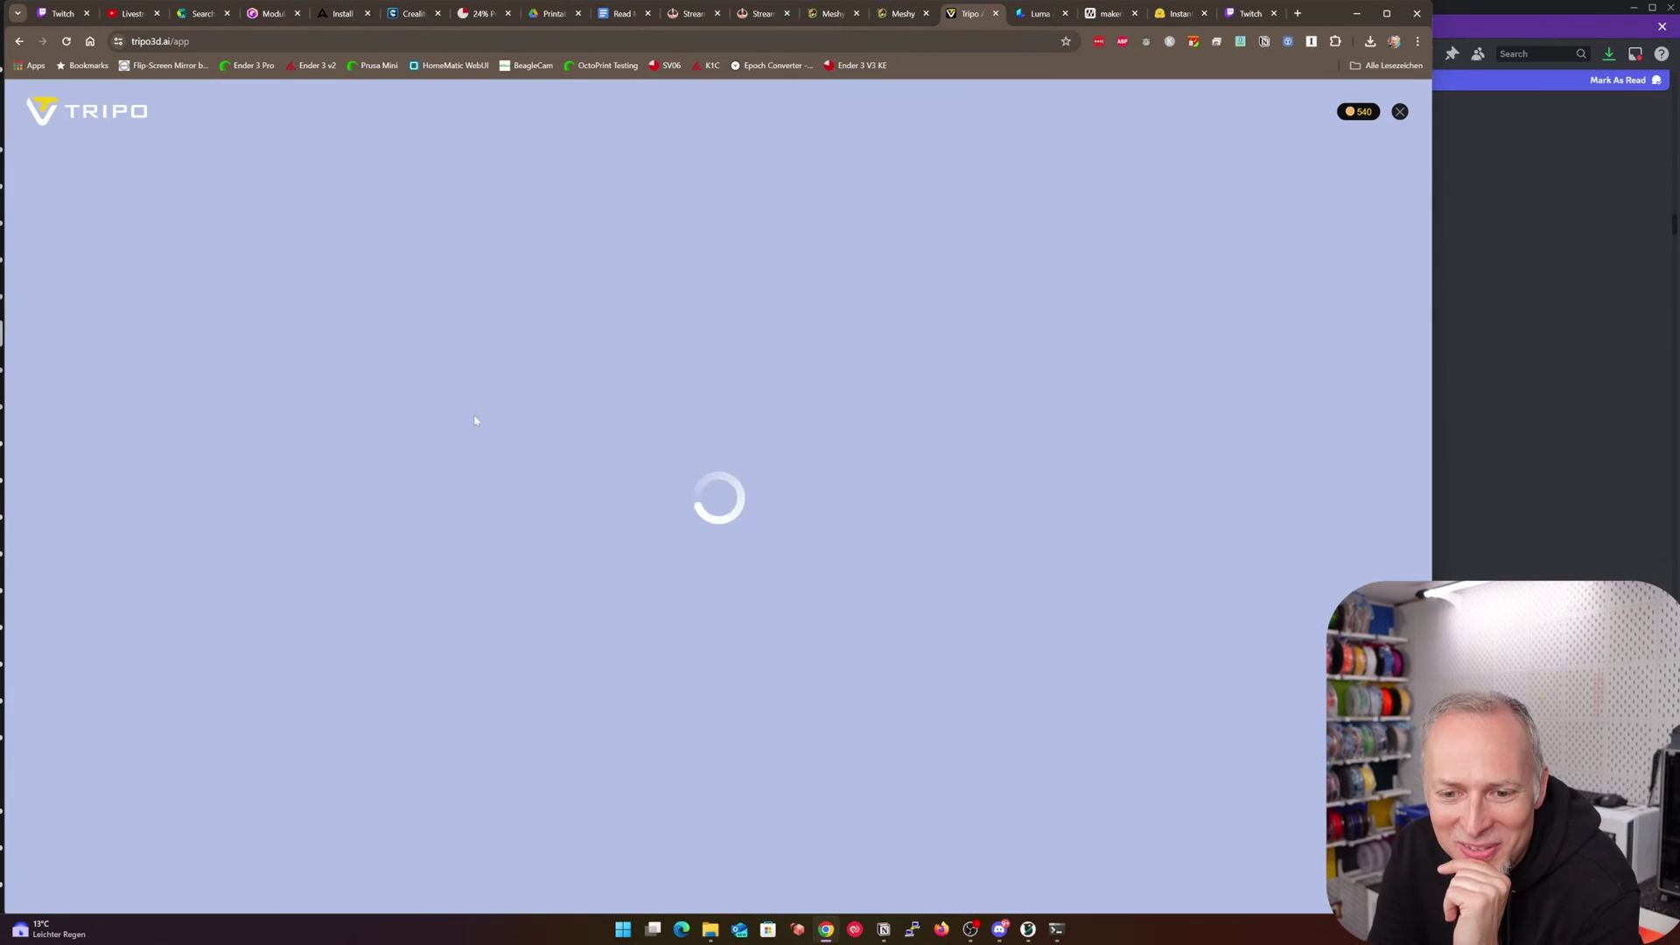
drag(760, 468, 753, 543)
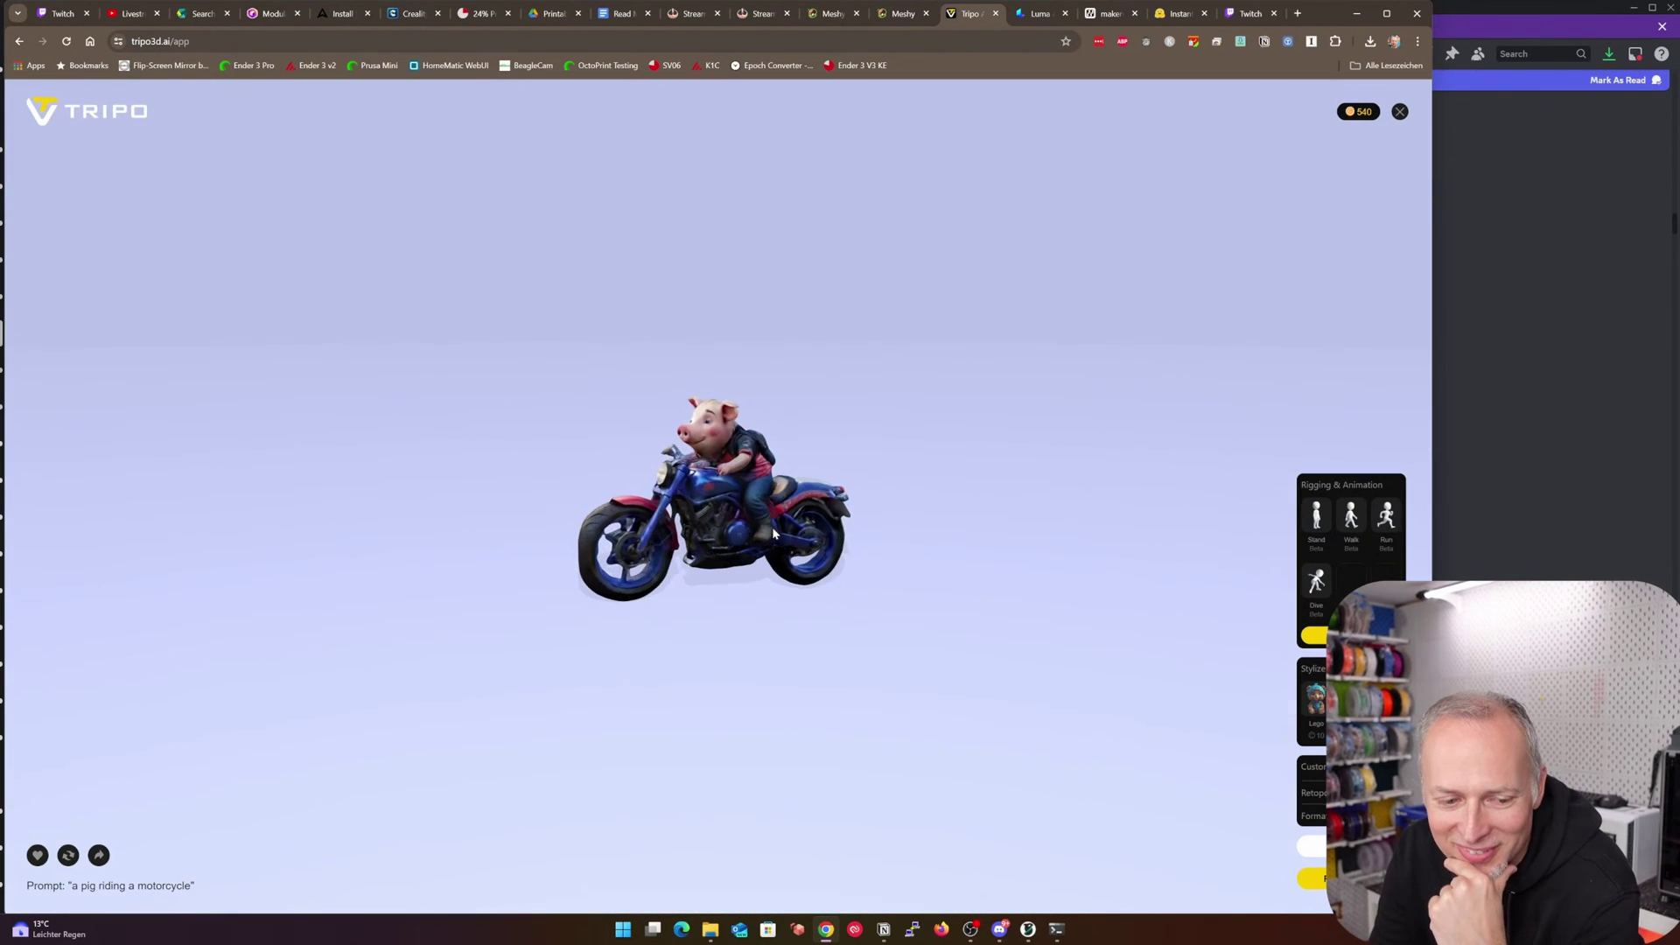
key(ctrl+shift+Tab)
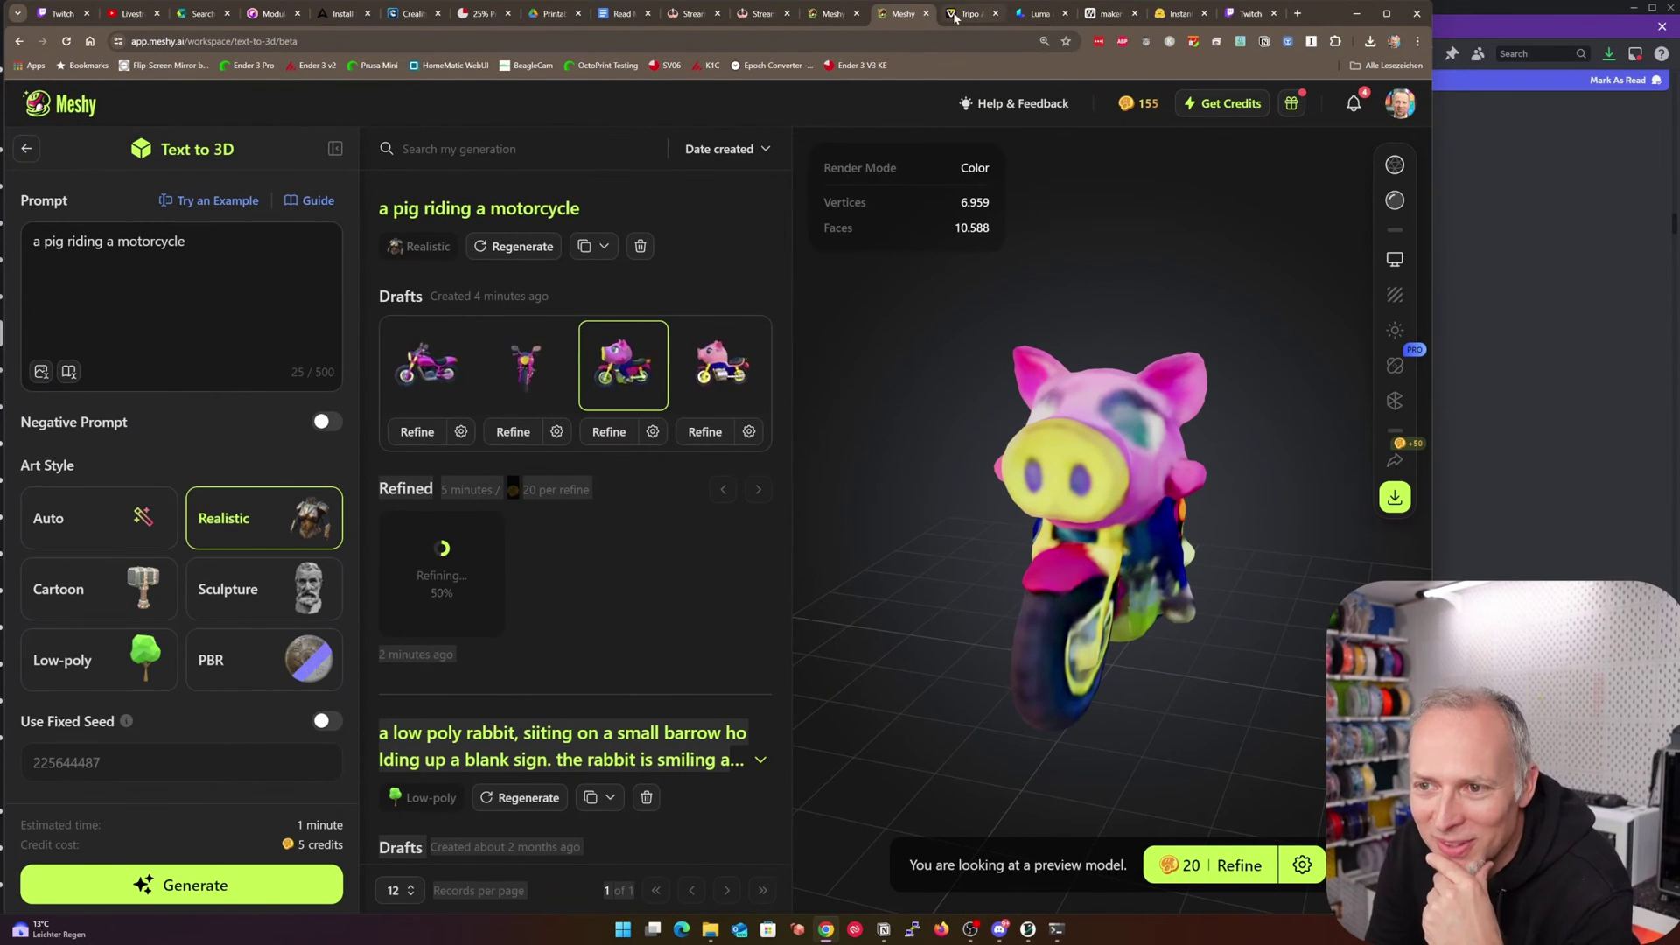
key(ctrl+Tab)
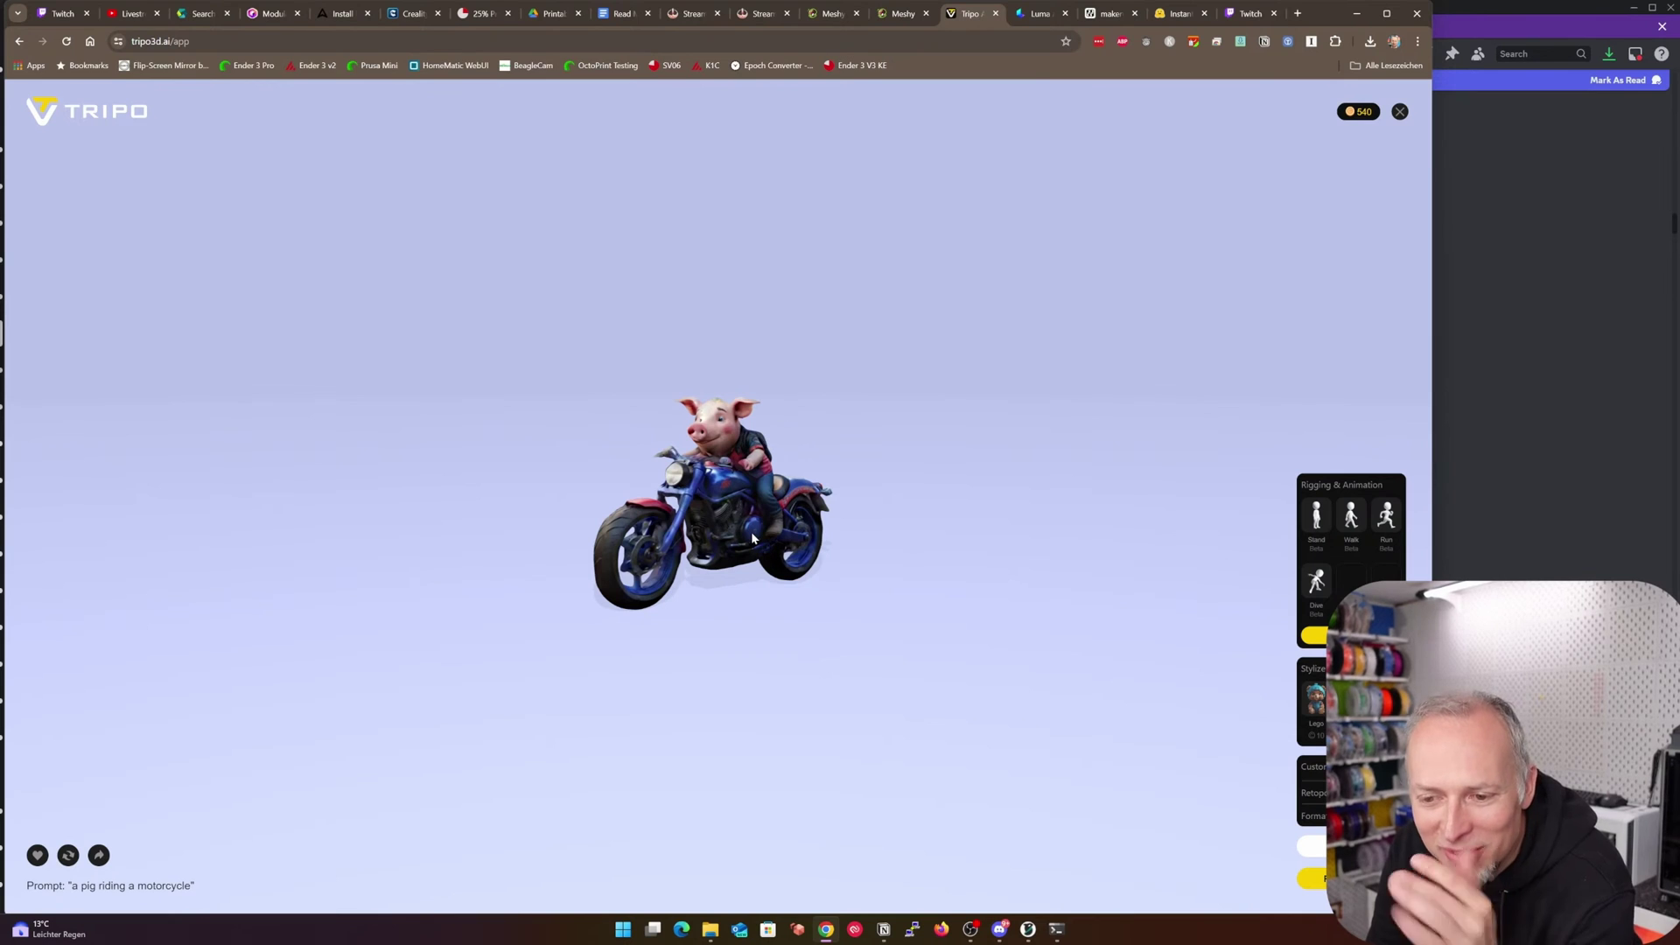
click(1398, 114)
Step: Inspect the third draft on the blue motorcycle and the fourth on a round base in the enlarged 3D view
click(705, 443)
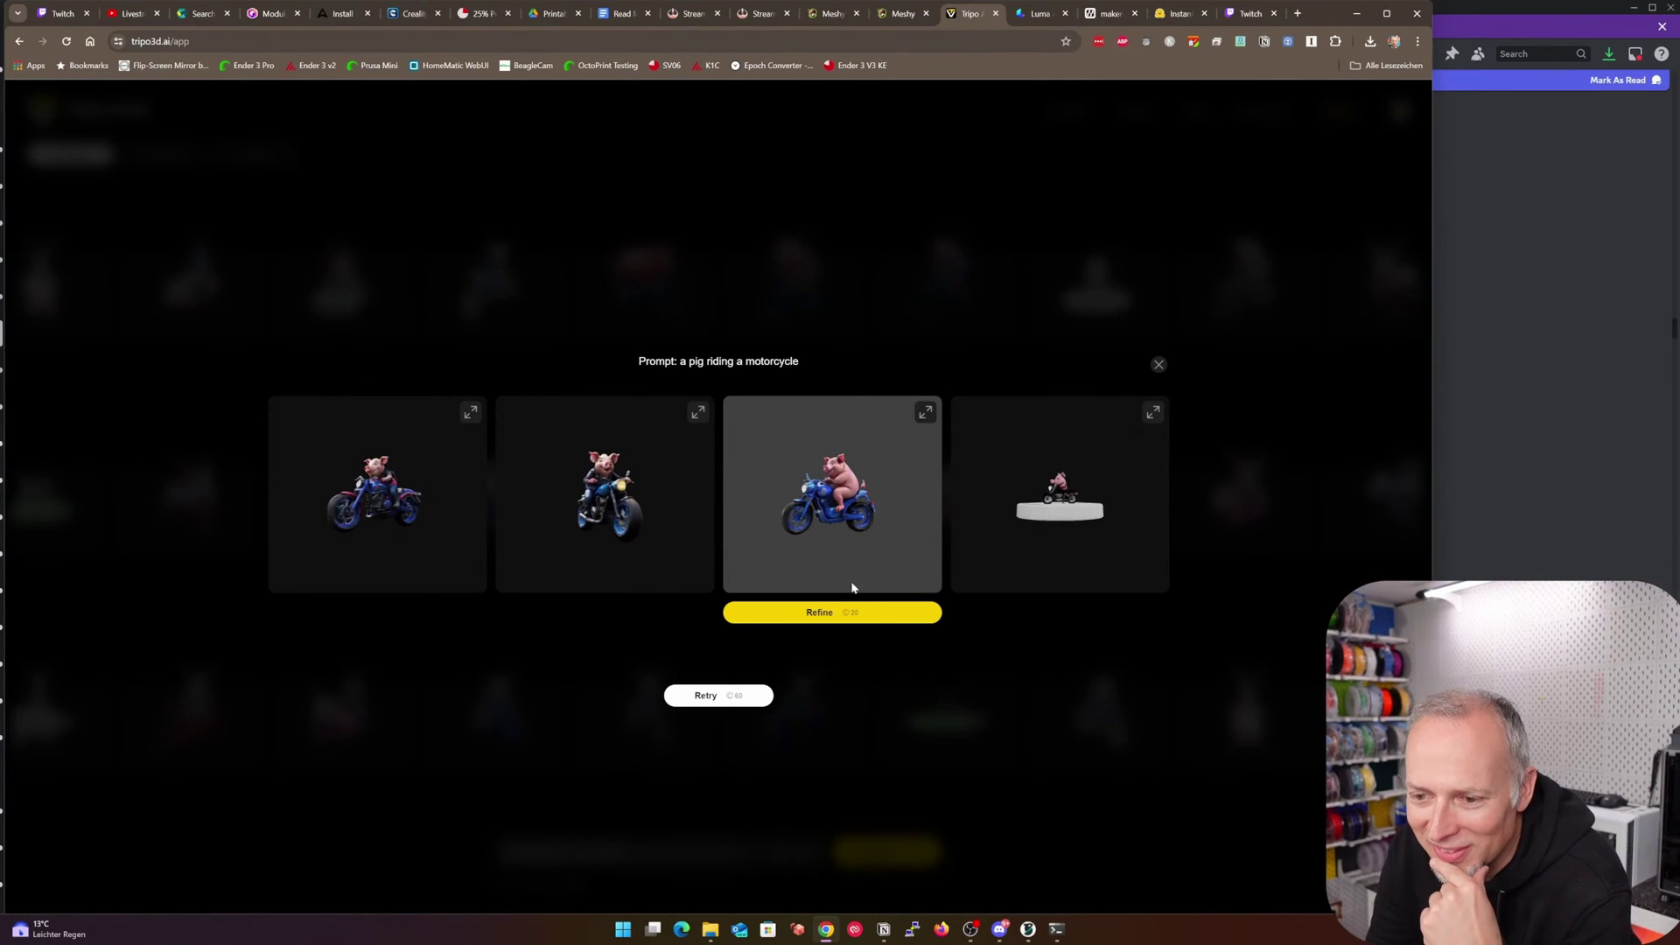
click(926, 412)
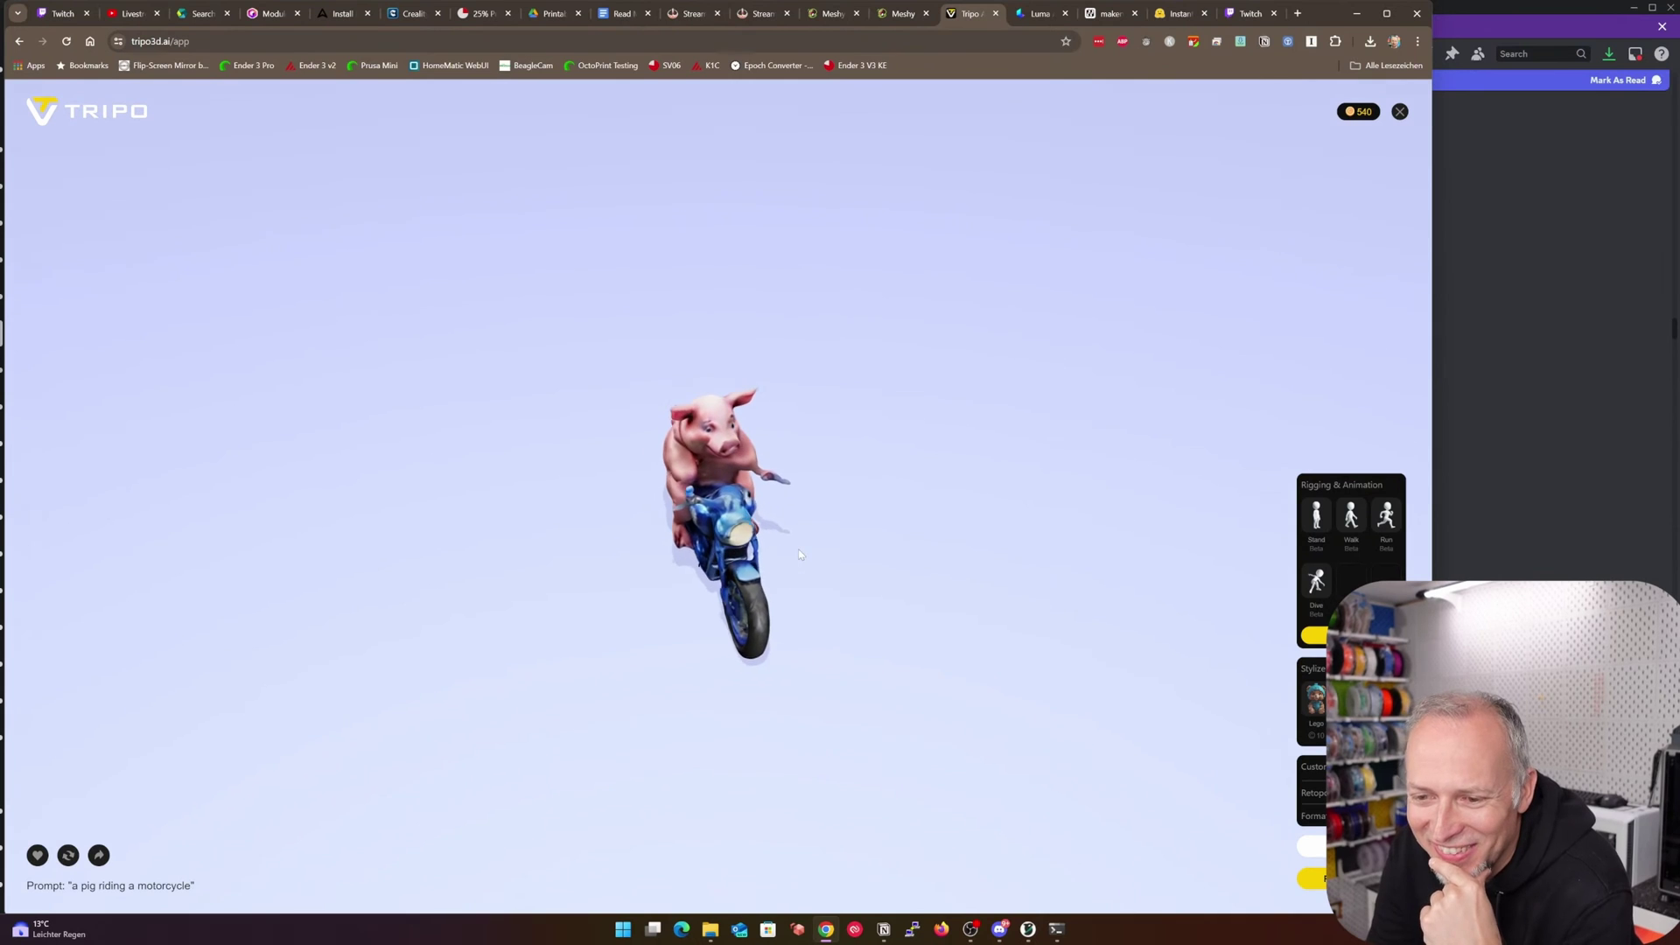
mouse_move(799, 550)
mouse_down()
mouse_move(676, 540)
mouse_move(595, 472)
mouse_move(617, 420)
mouse_move(796, 559)
mouse_up()
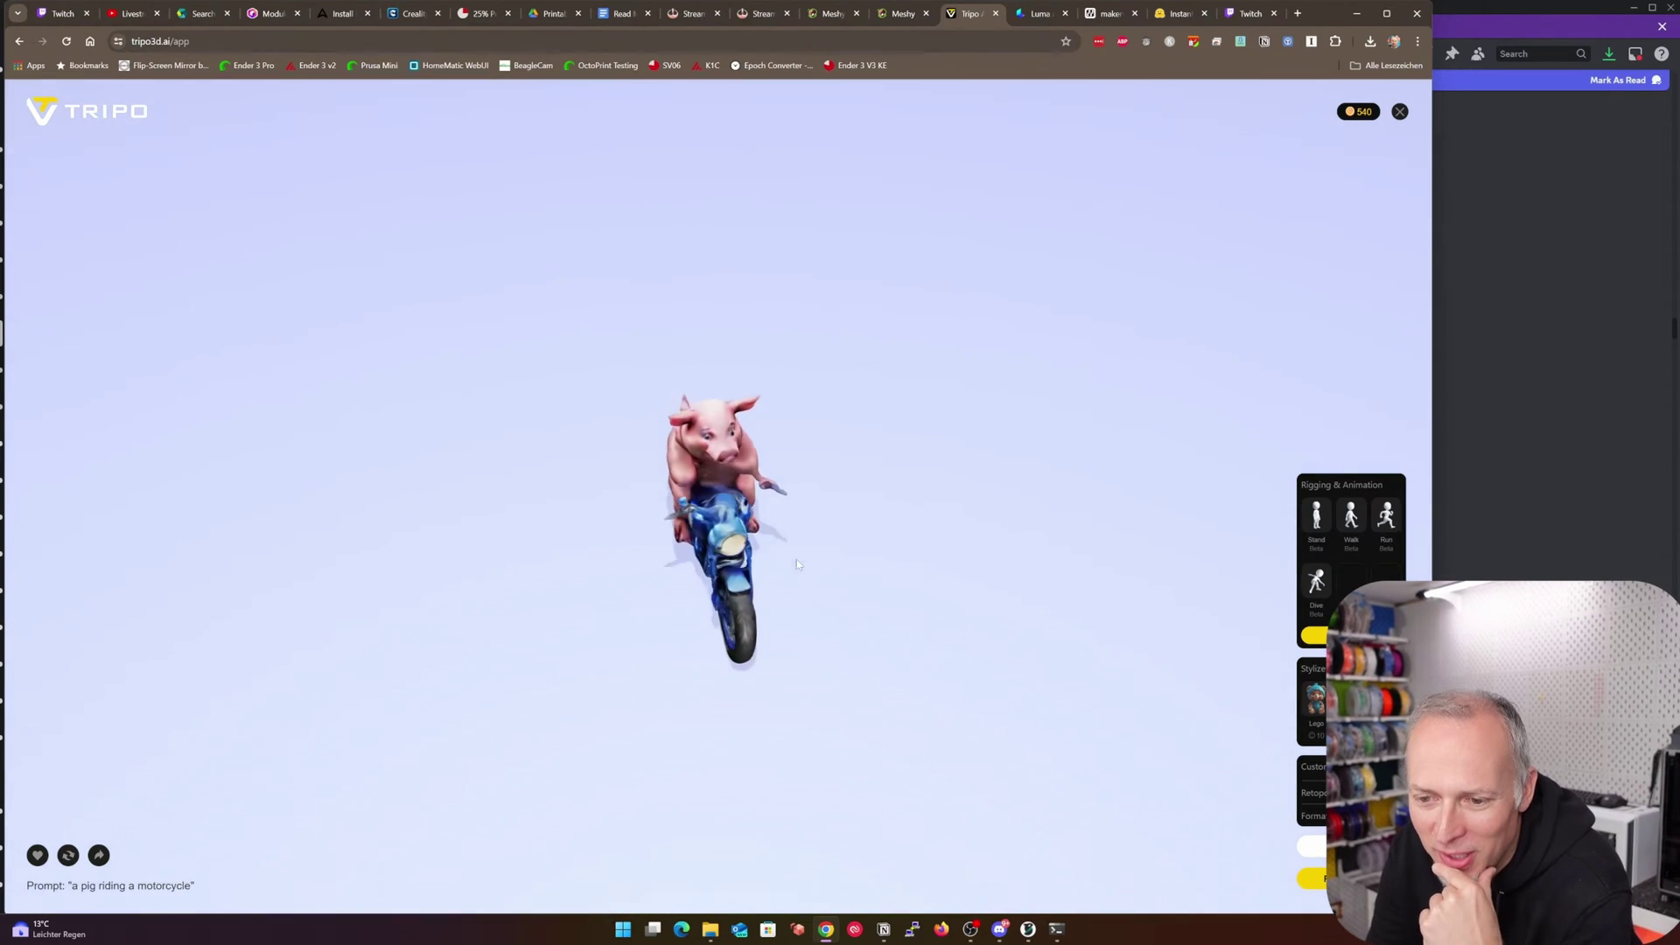
click(1398, 112)
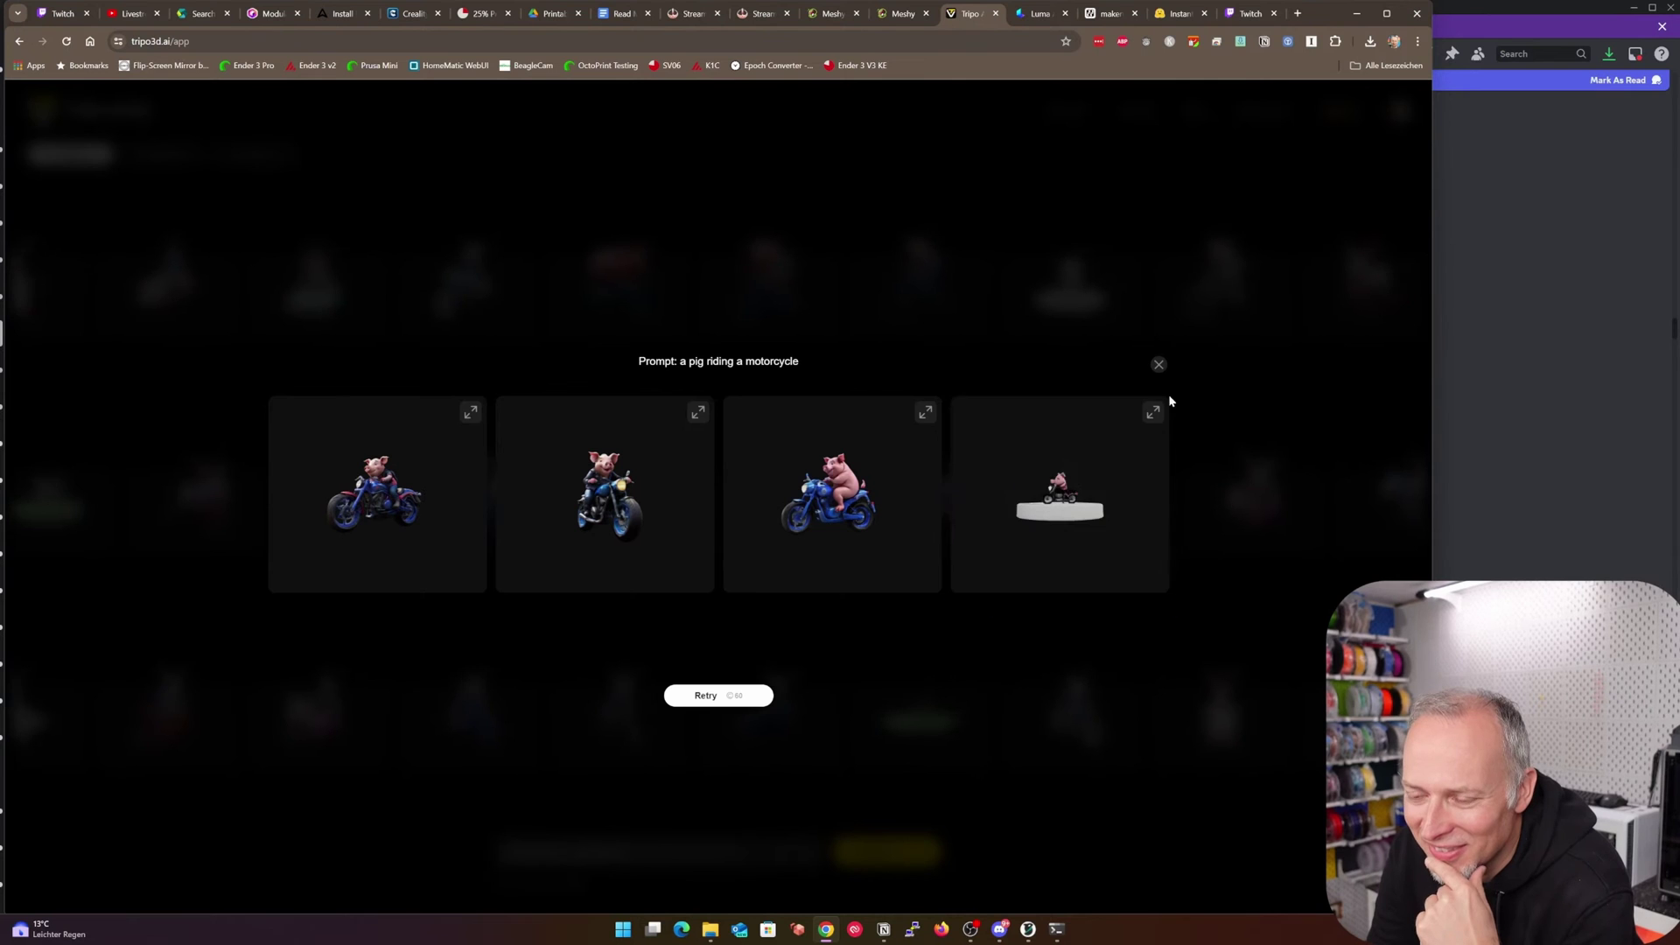
click(1154, 413)
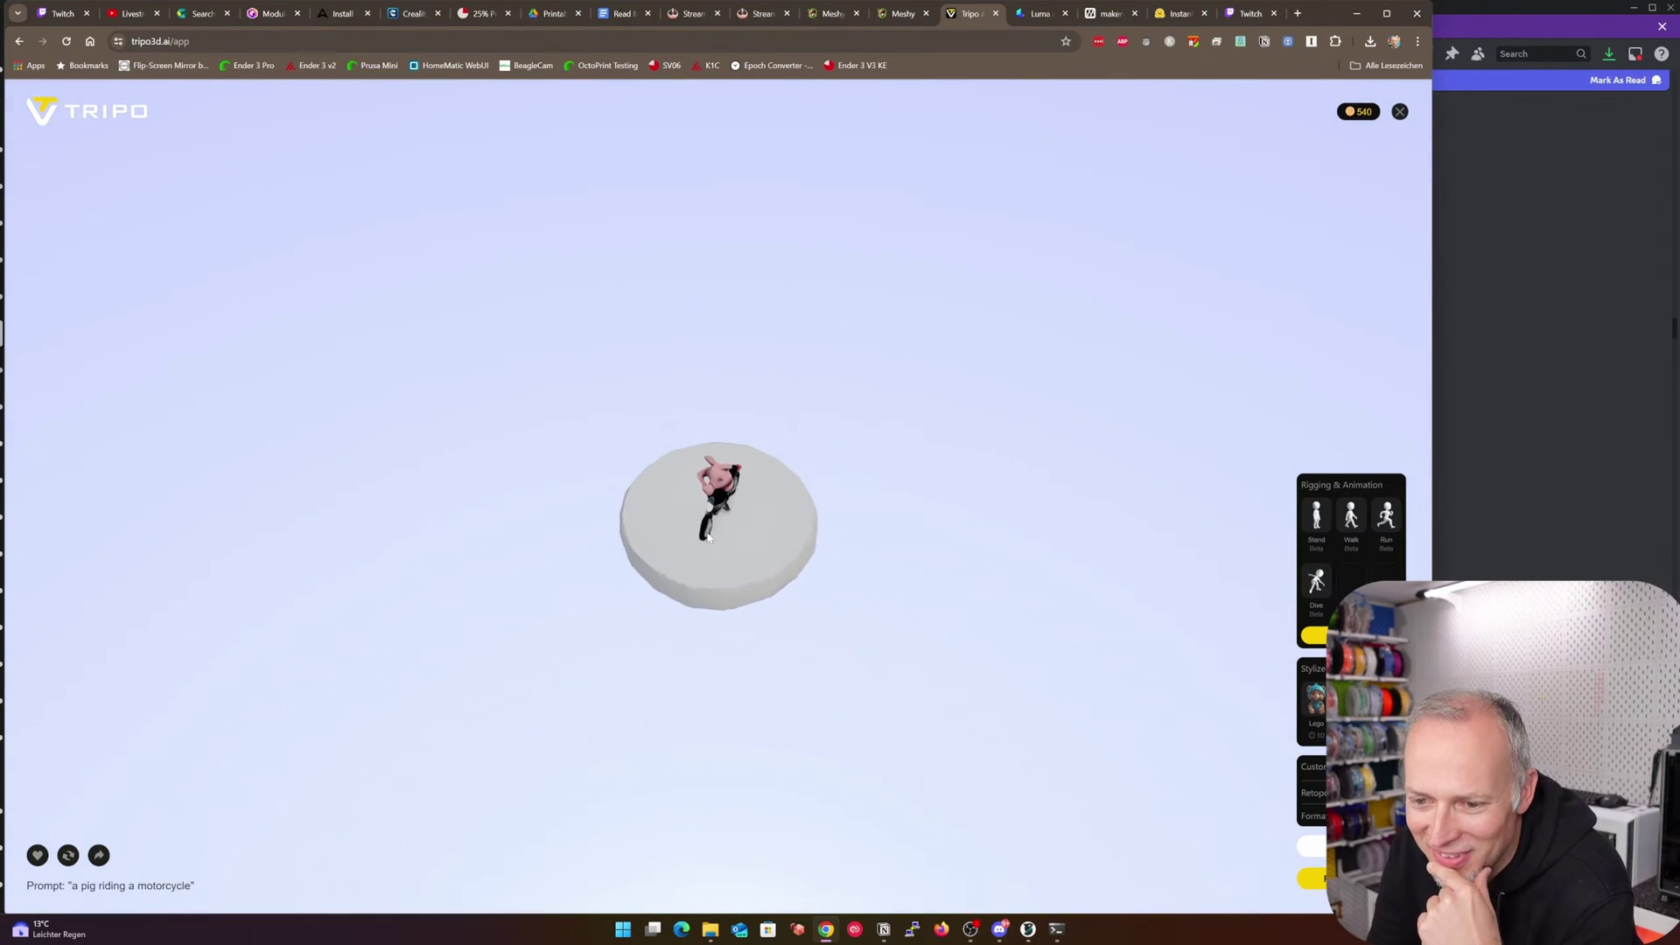
drag(710, 512, 667, 560)
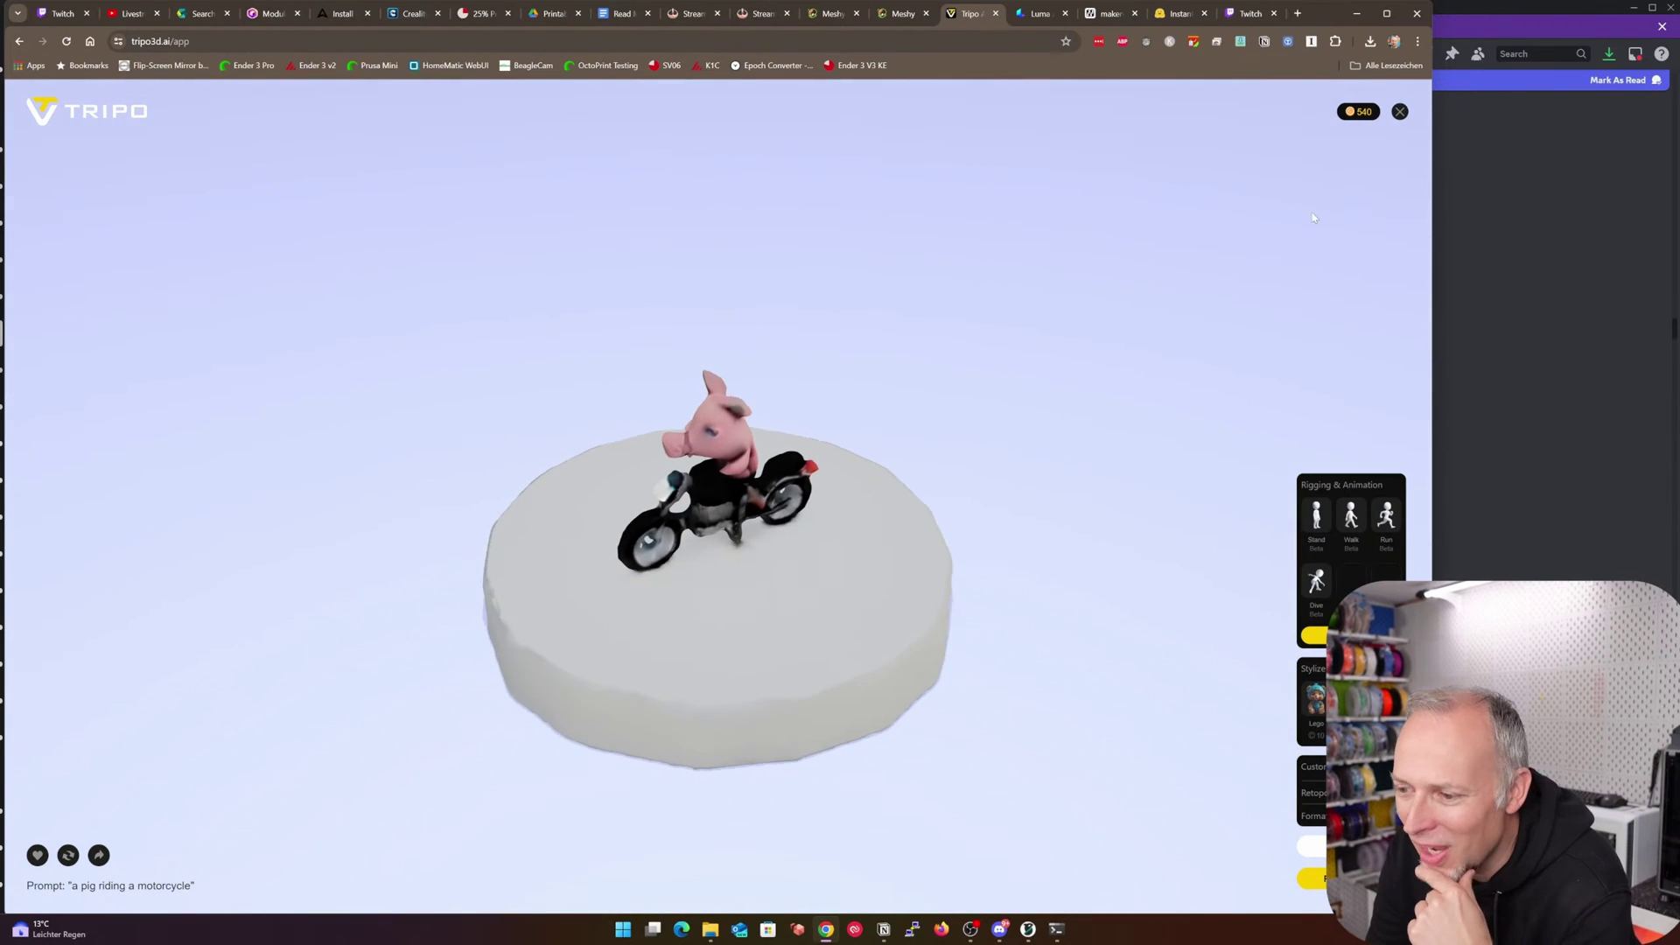
click(1399, 112)
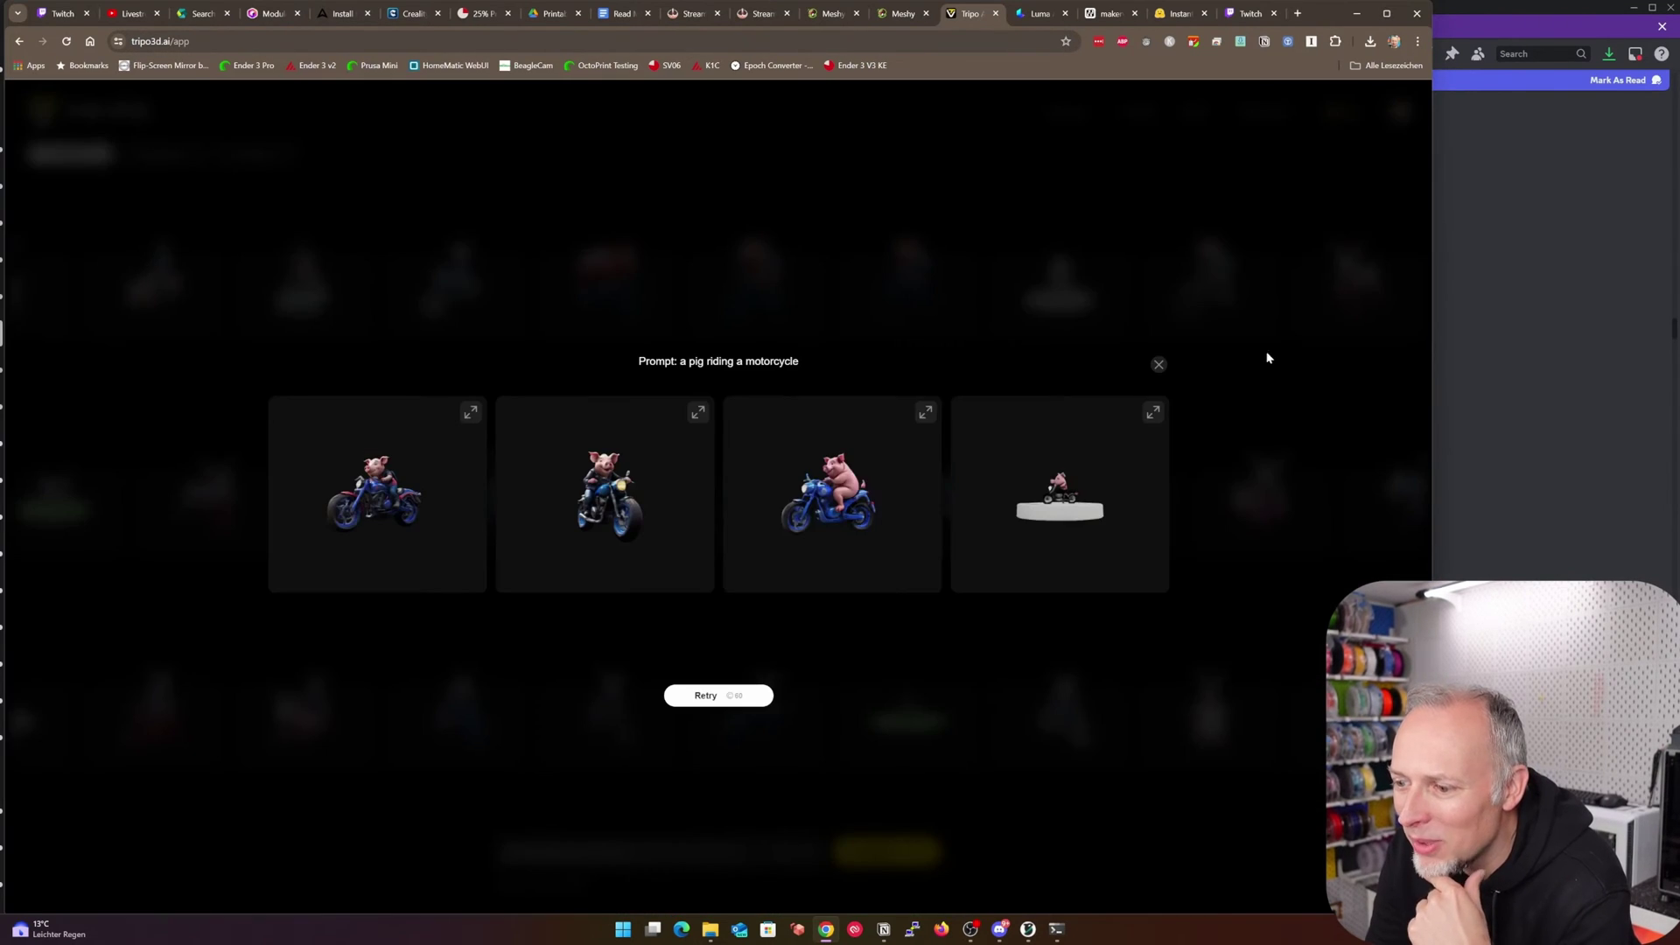
Step: Inspect the second draft, the pig in a jacket on a blue motorcycle, and refine it
click(797, 554)
drag(949, 458, 779, 507)
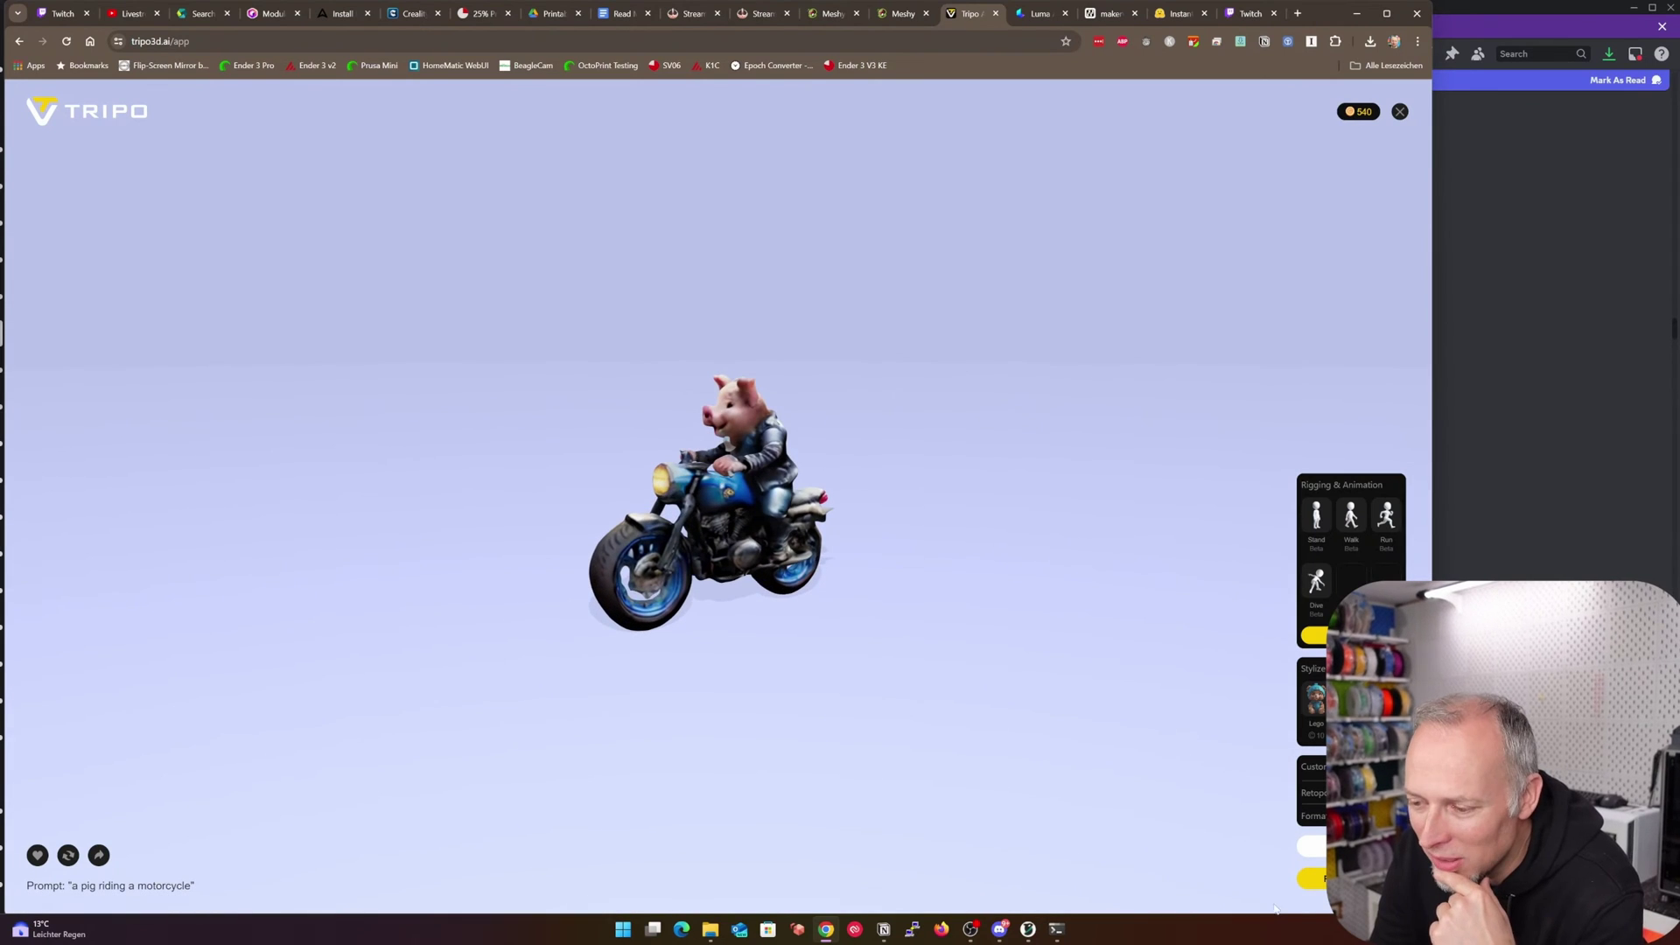
click(1315, 879)
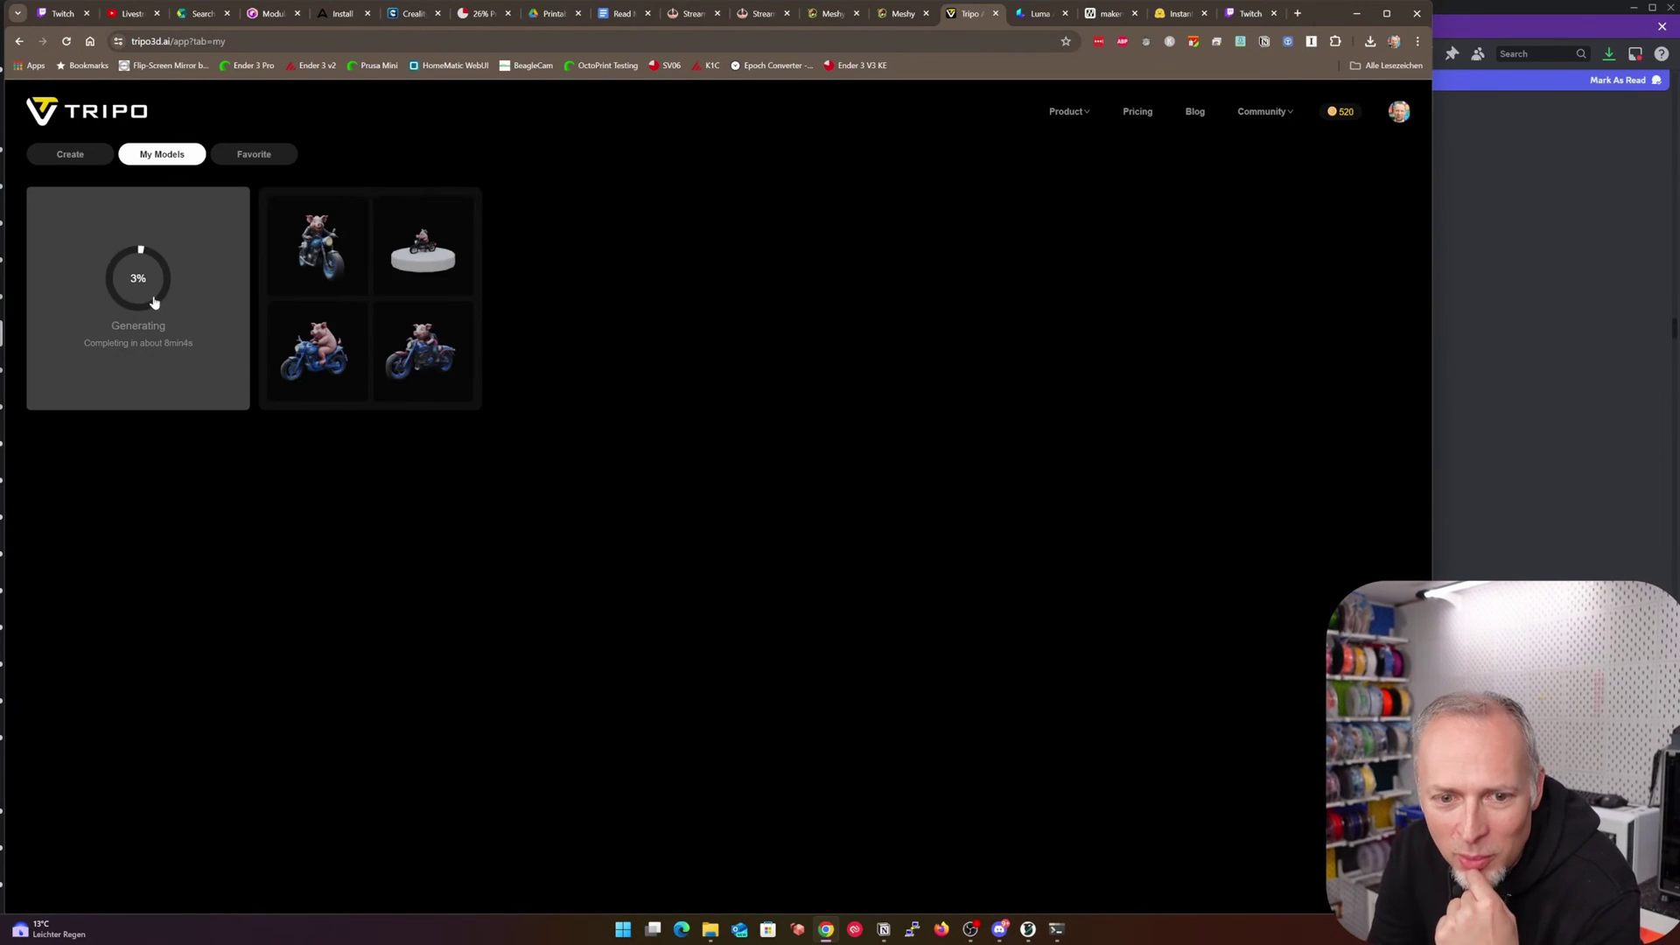
Step: Return to Meshy, open the medieval wild boar seller model in the Discover gallery, and examine its prompt
click(895, 16)
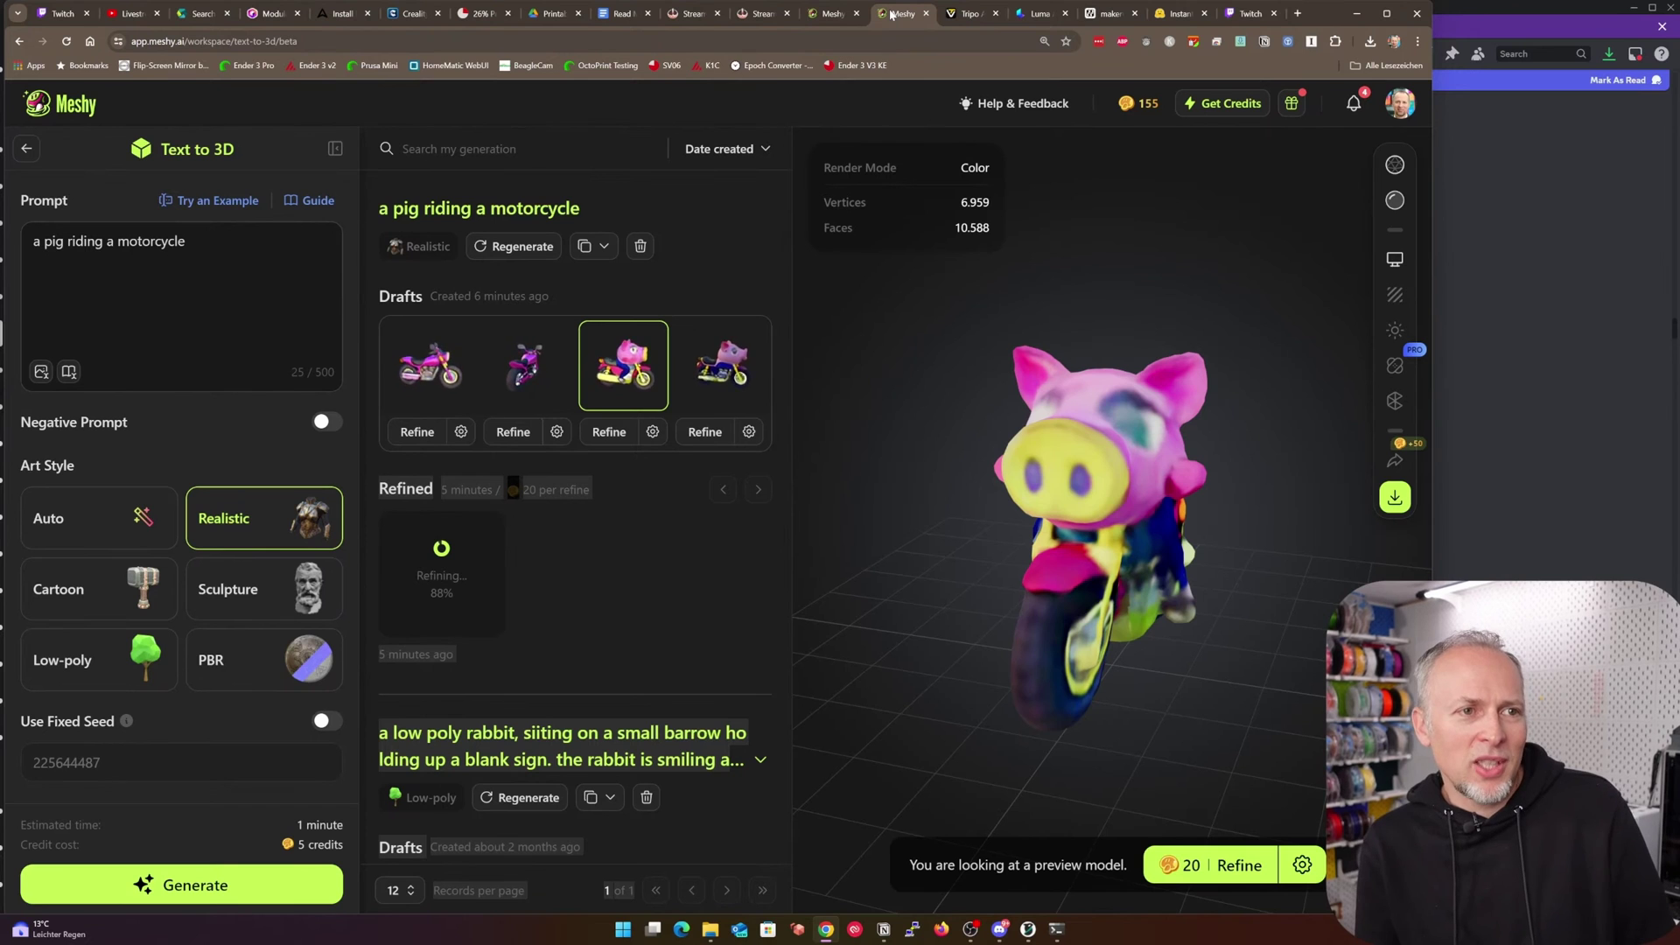
click(892, 15)
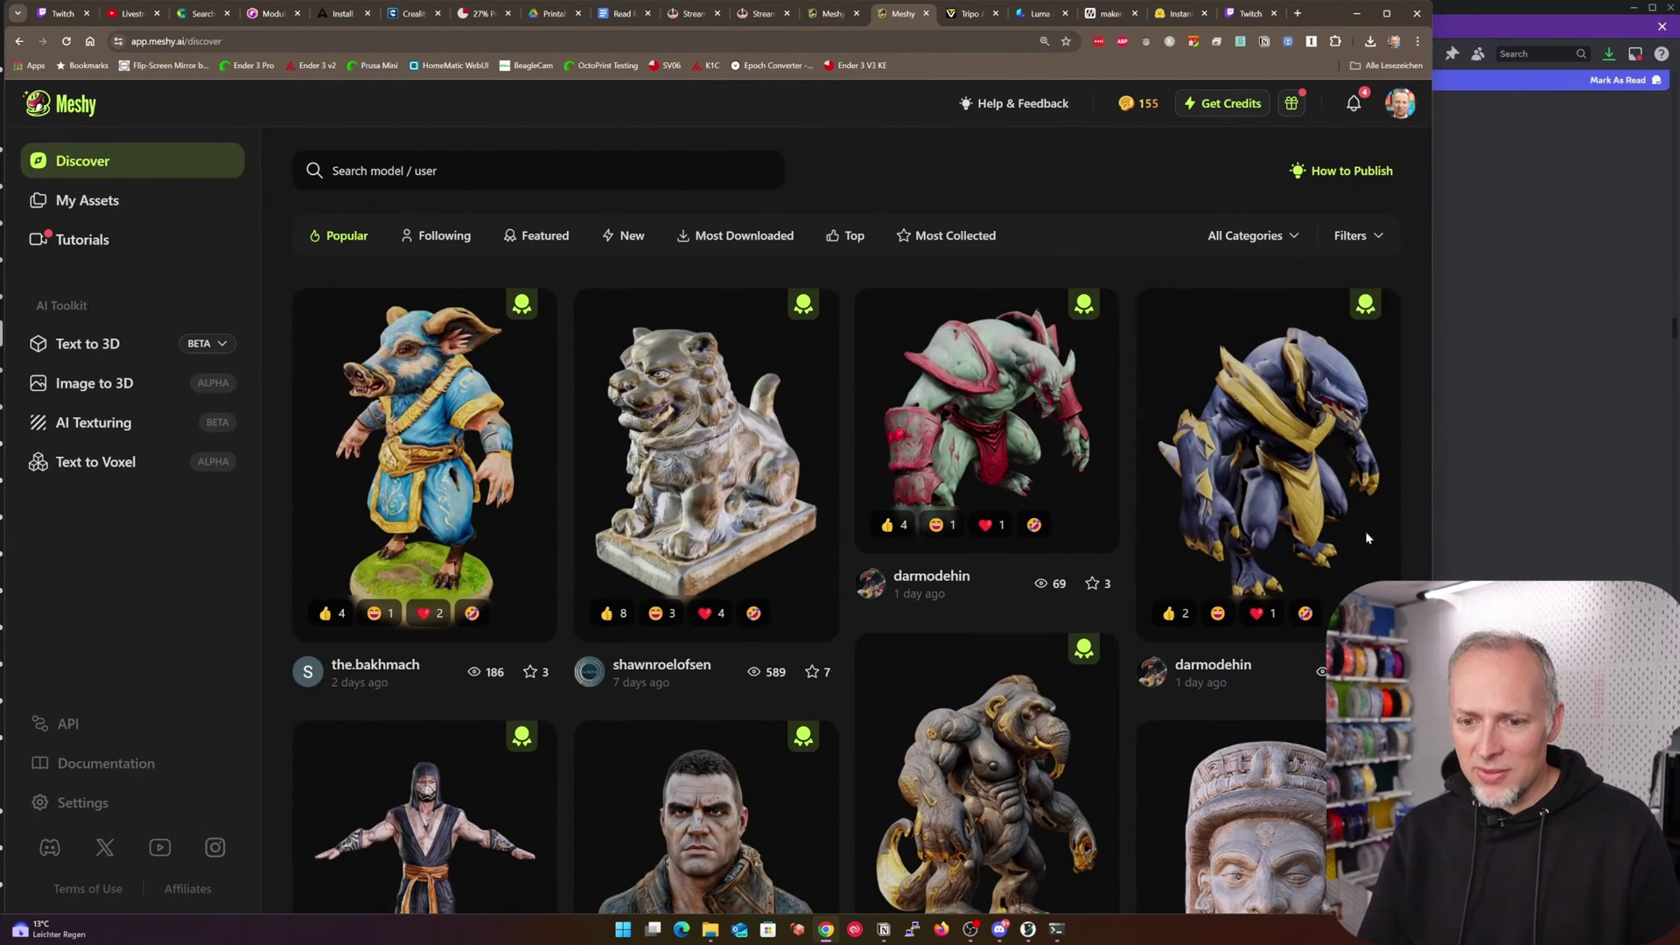
mouse_move(447, 562)
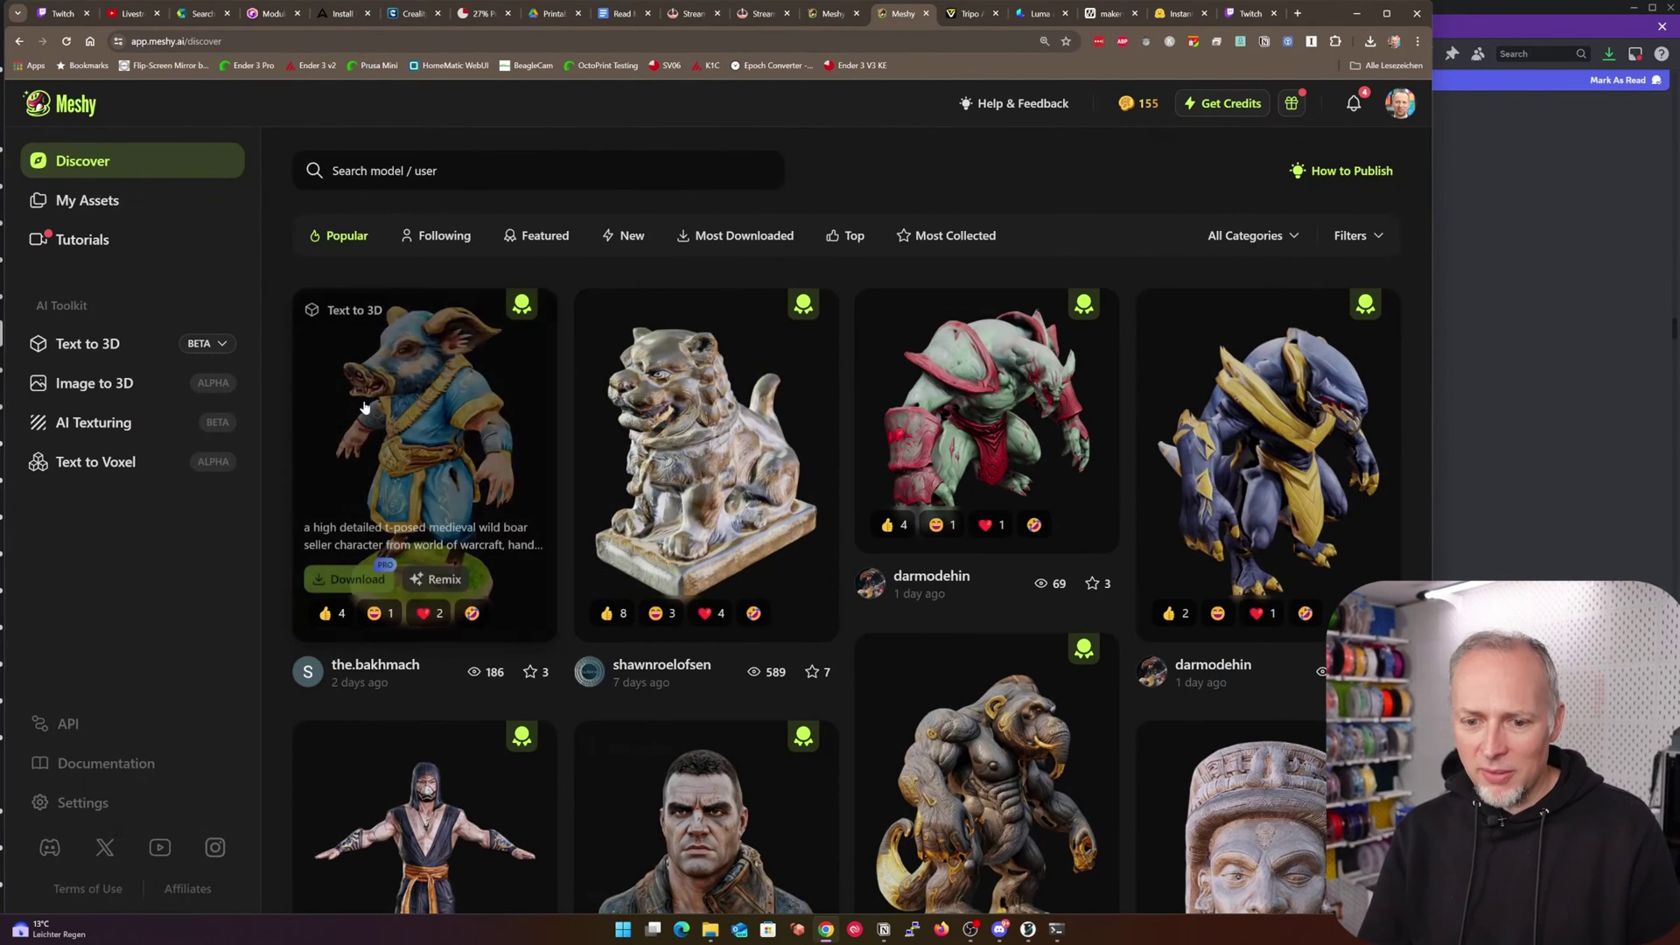
click(432, 434)
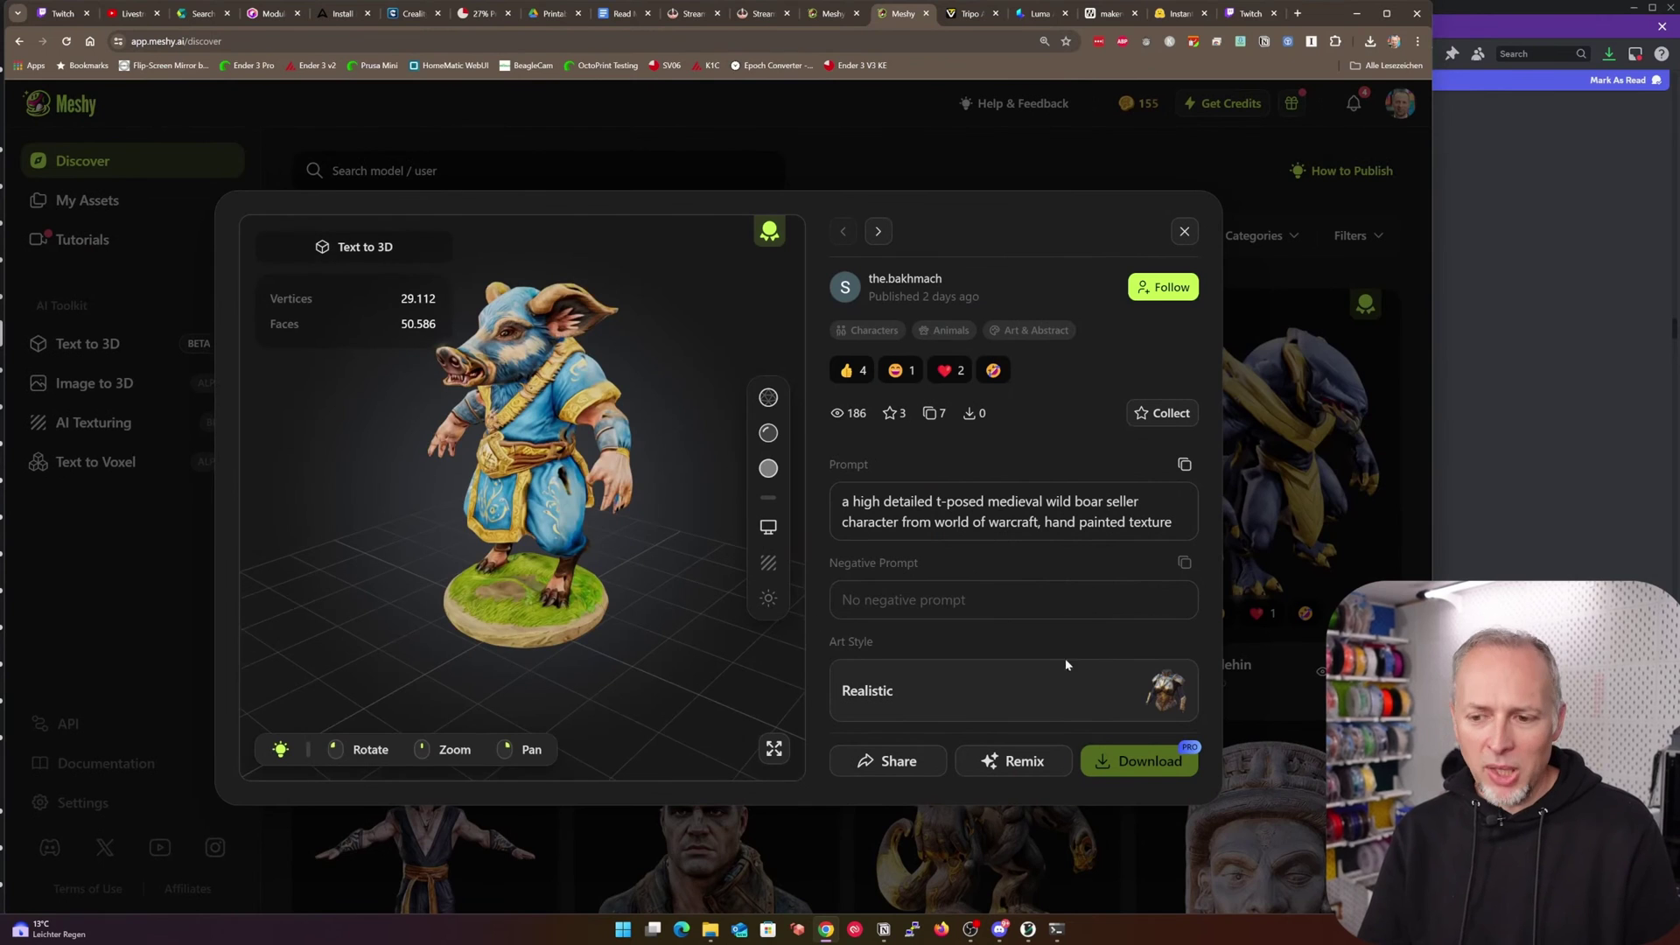
drag(999, 502, 1093, 522)
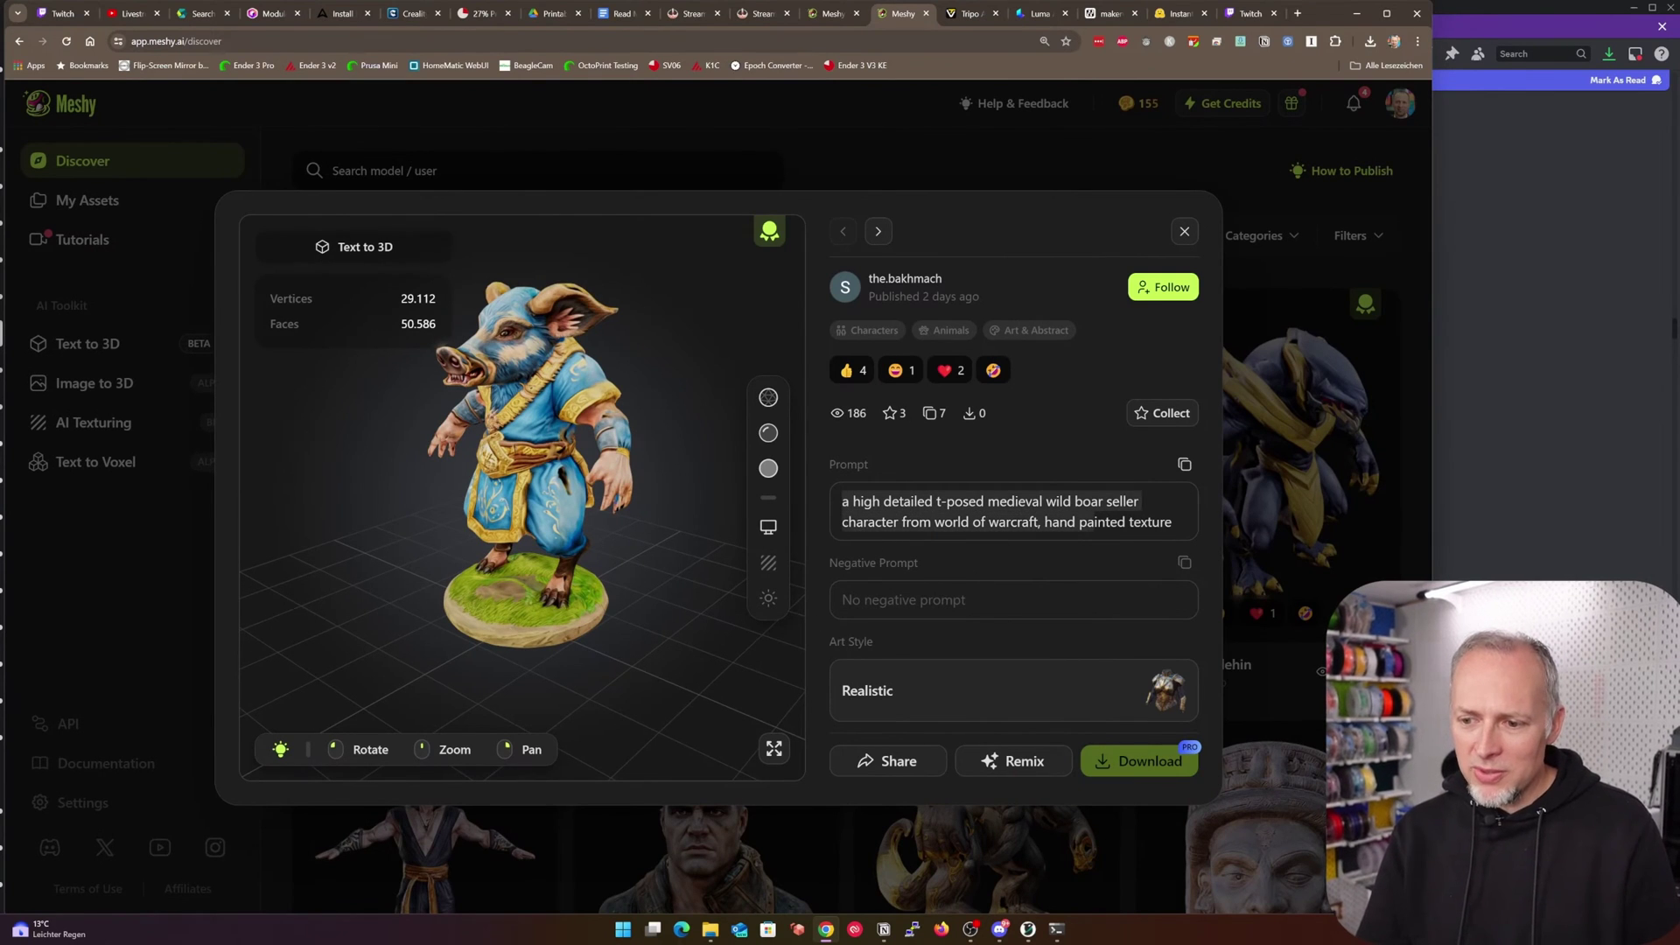
click(1041, 517)
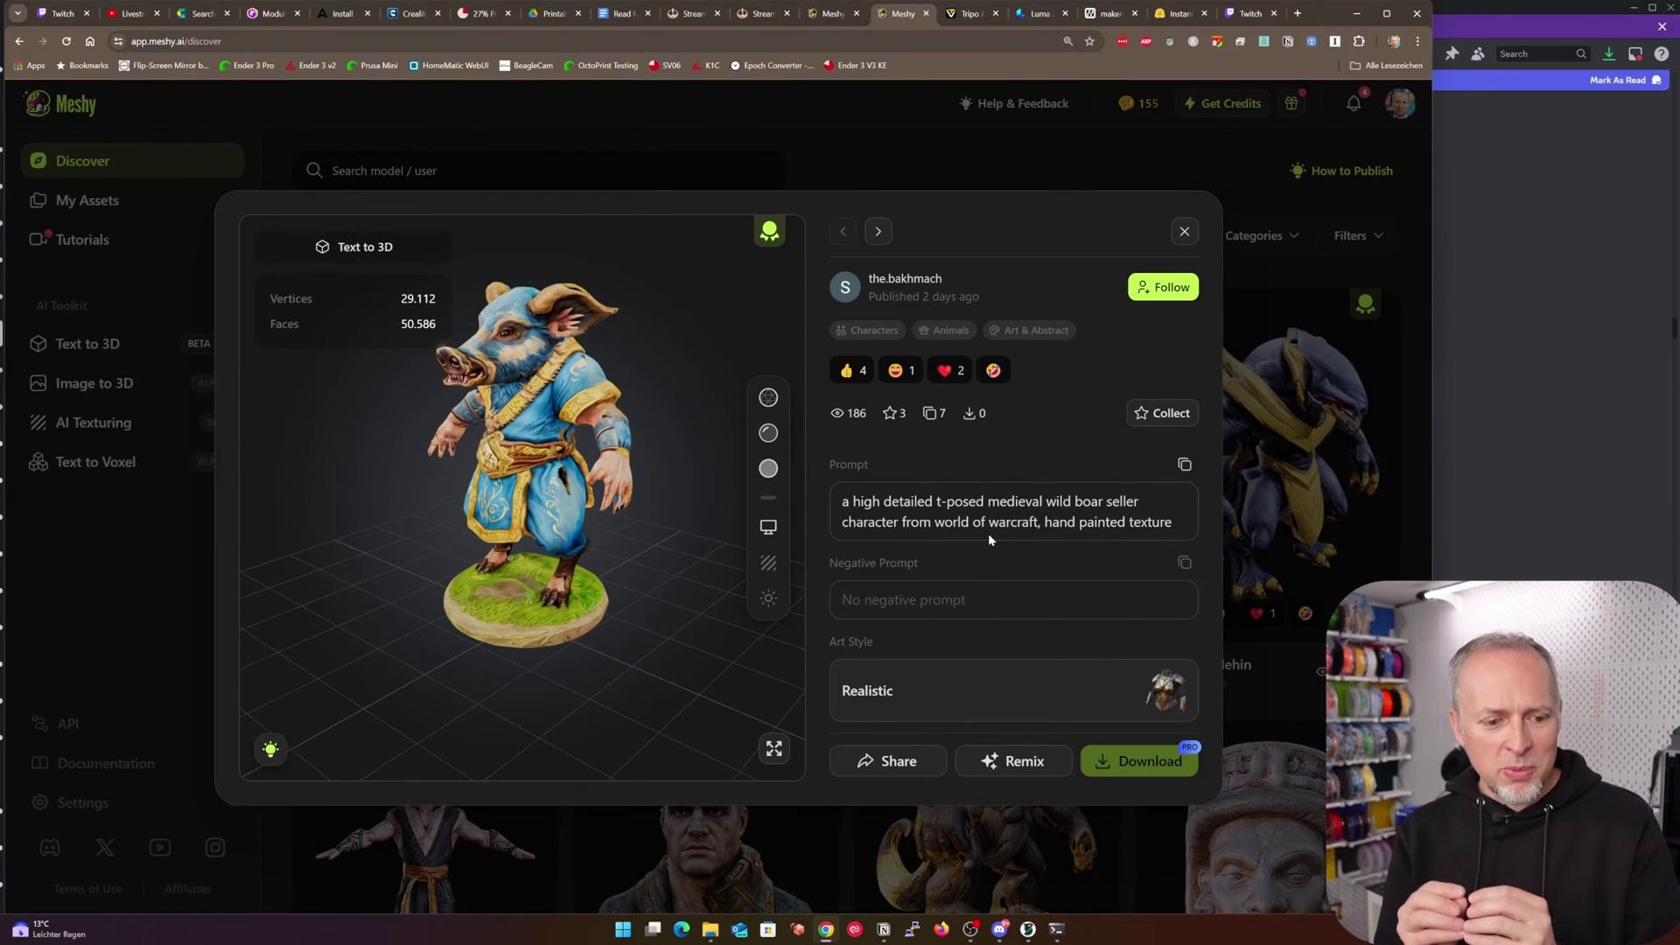
Step: Close the boar model, open the ninja film character from the Discover gallery, inspect its 3D preview up close, and close it
click(1184, 231)
scroll(787, 657, down, 4)
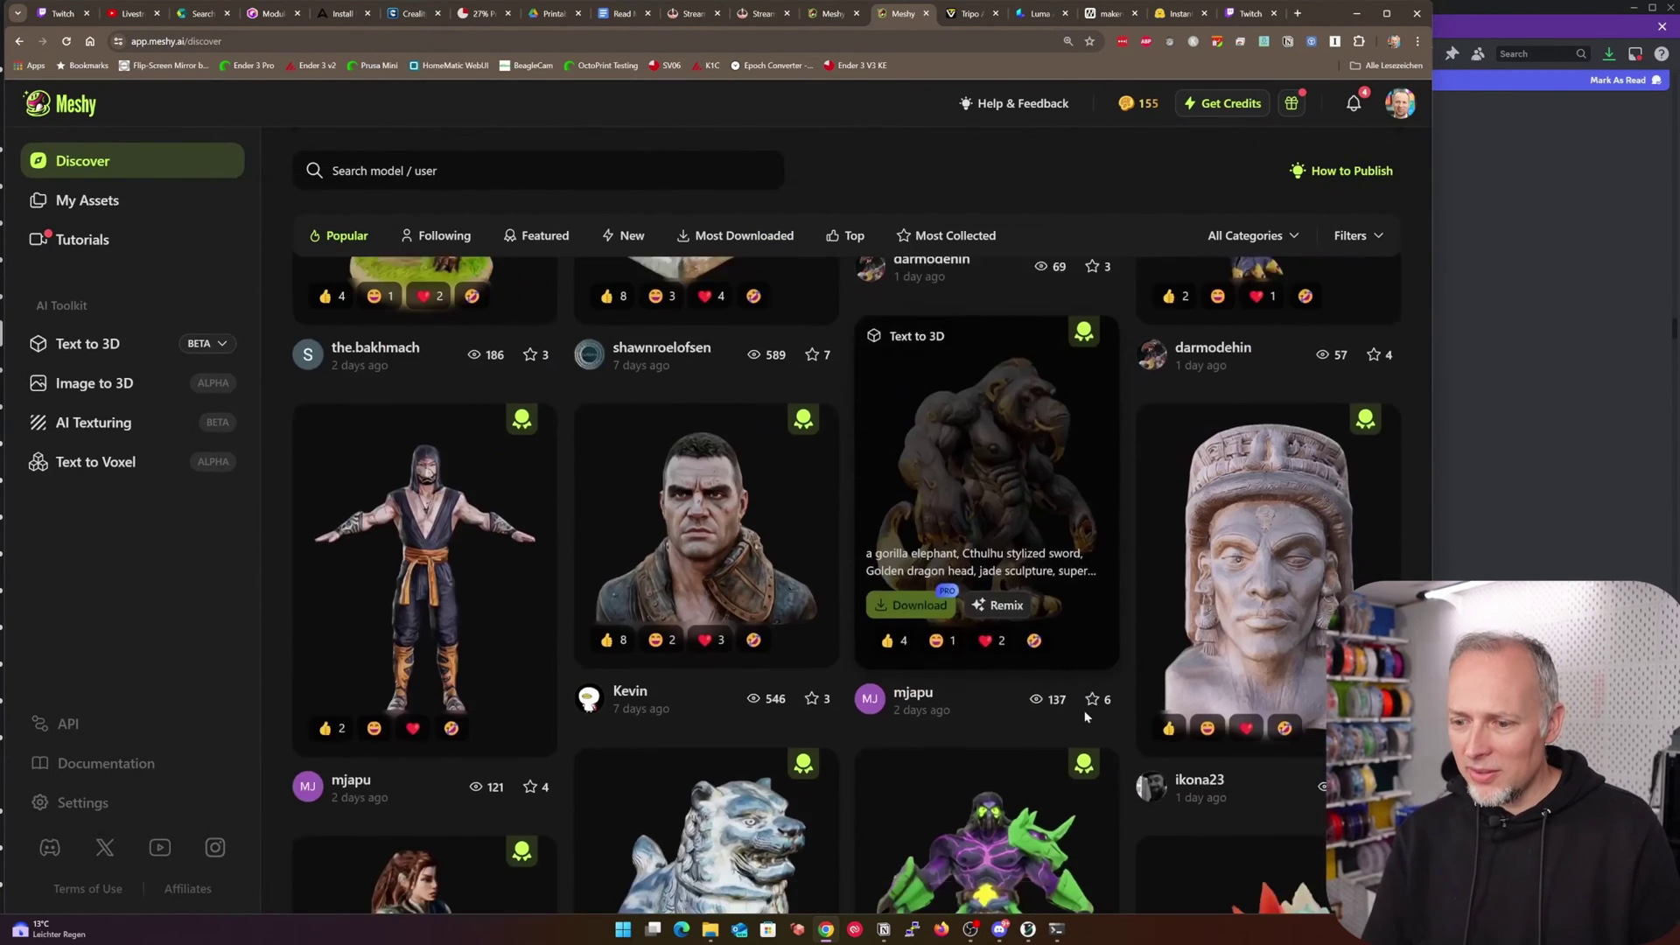
click(434, 574)
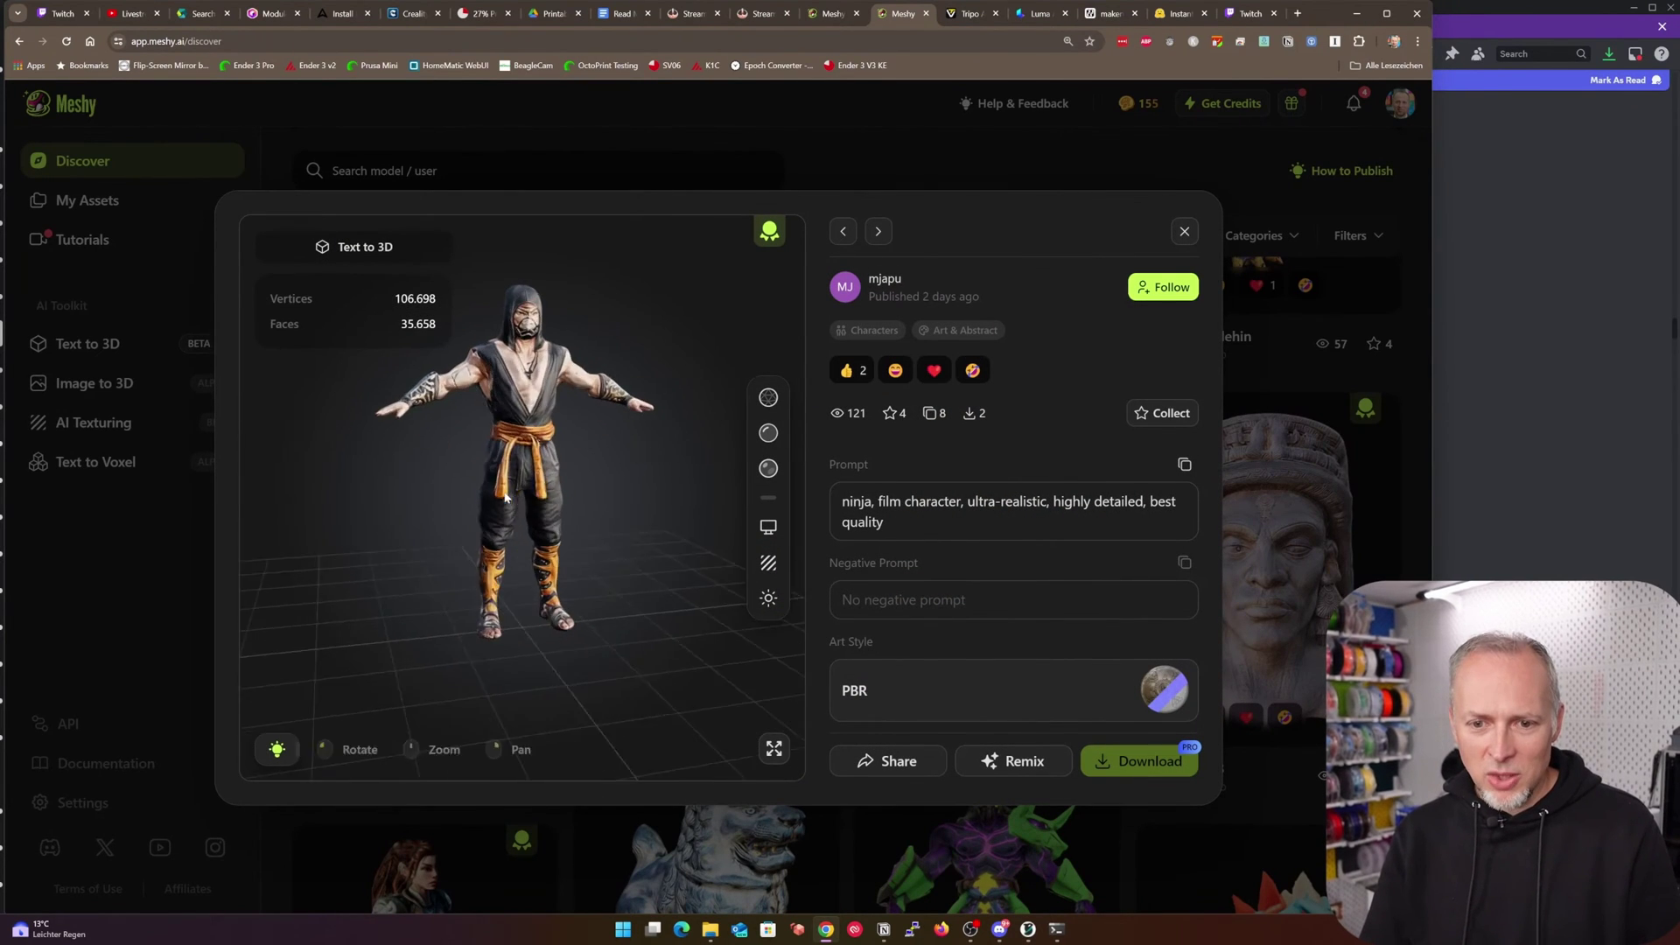
scroll(549, 344, up, 3)
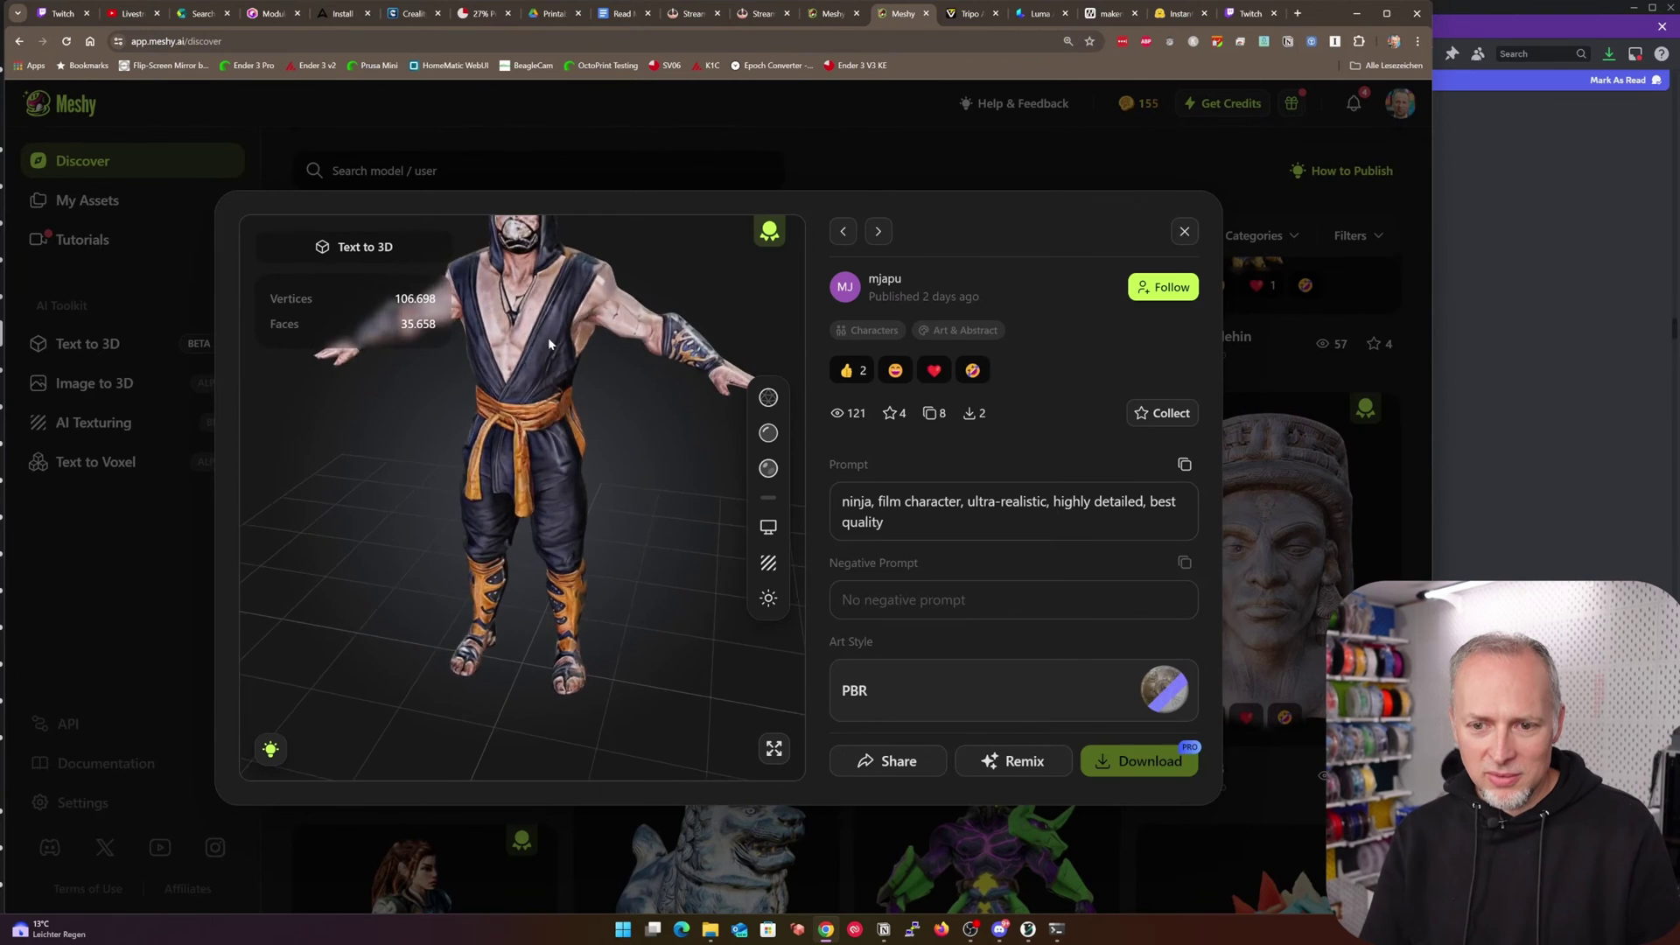
right_drag(549, 344, 549, 517)
click(1183, 231)
Step: Open the Japanese Shinto Lion Dog sculpture in the Discover gallery, examine its preview and prompt, and close it
scroll(925, 598, down, 1)
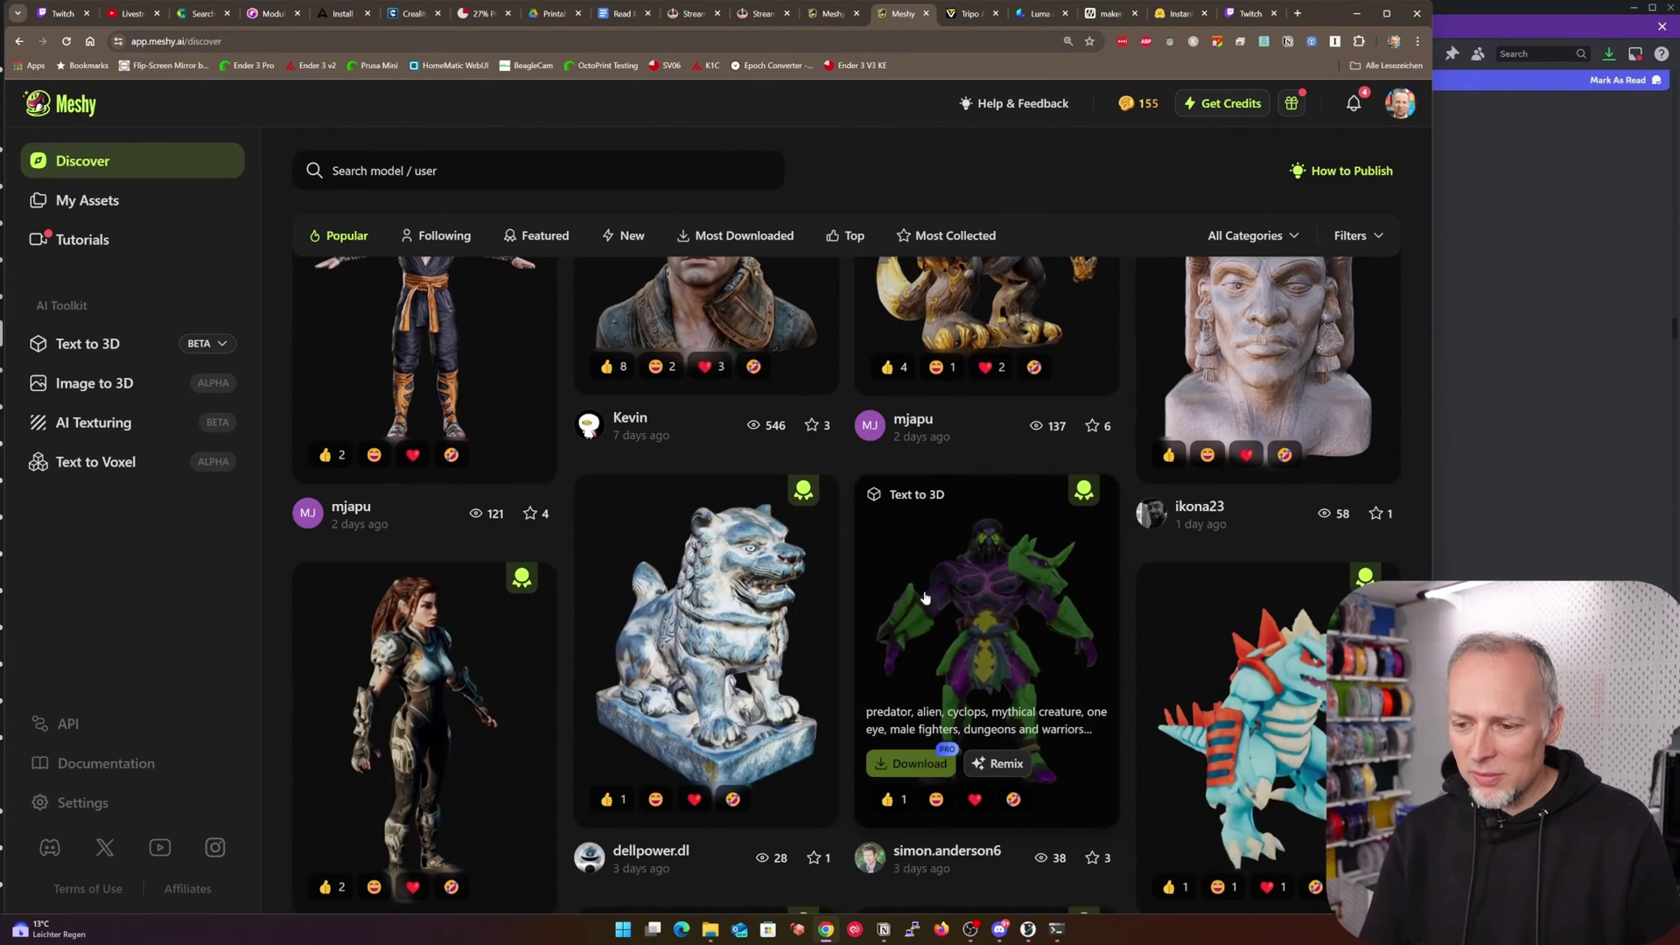
click(730, 686)
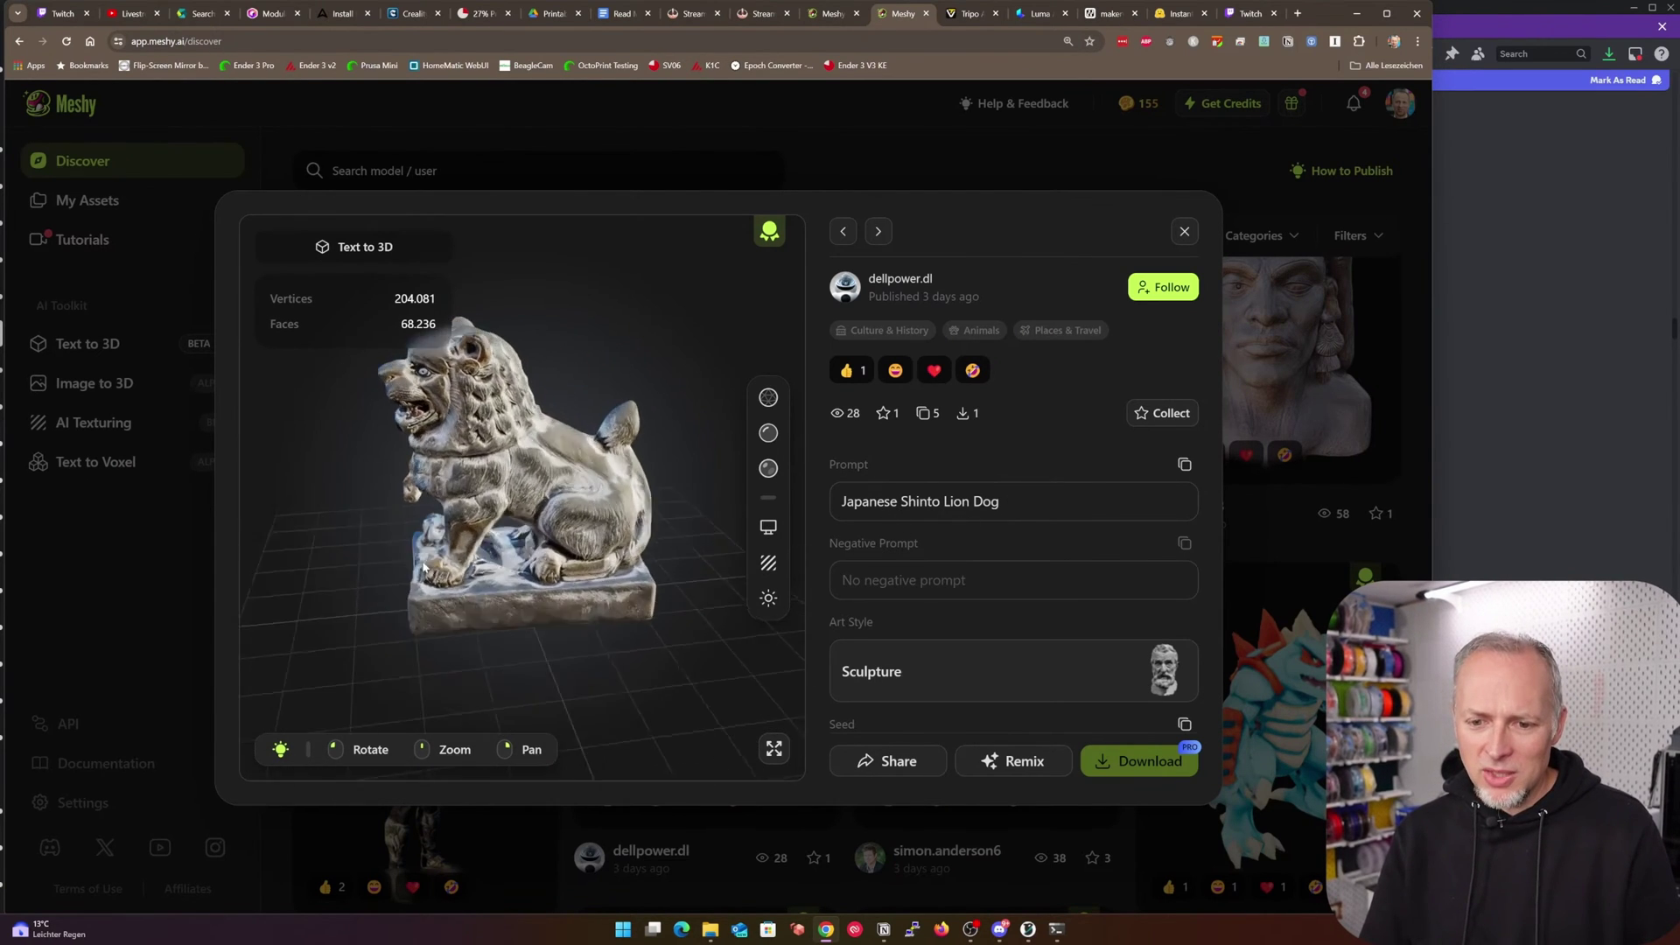
click(1184, 231)
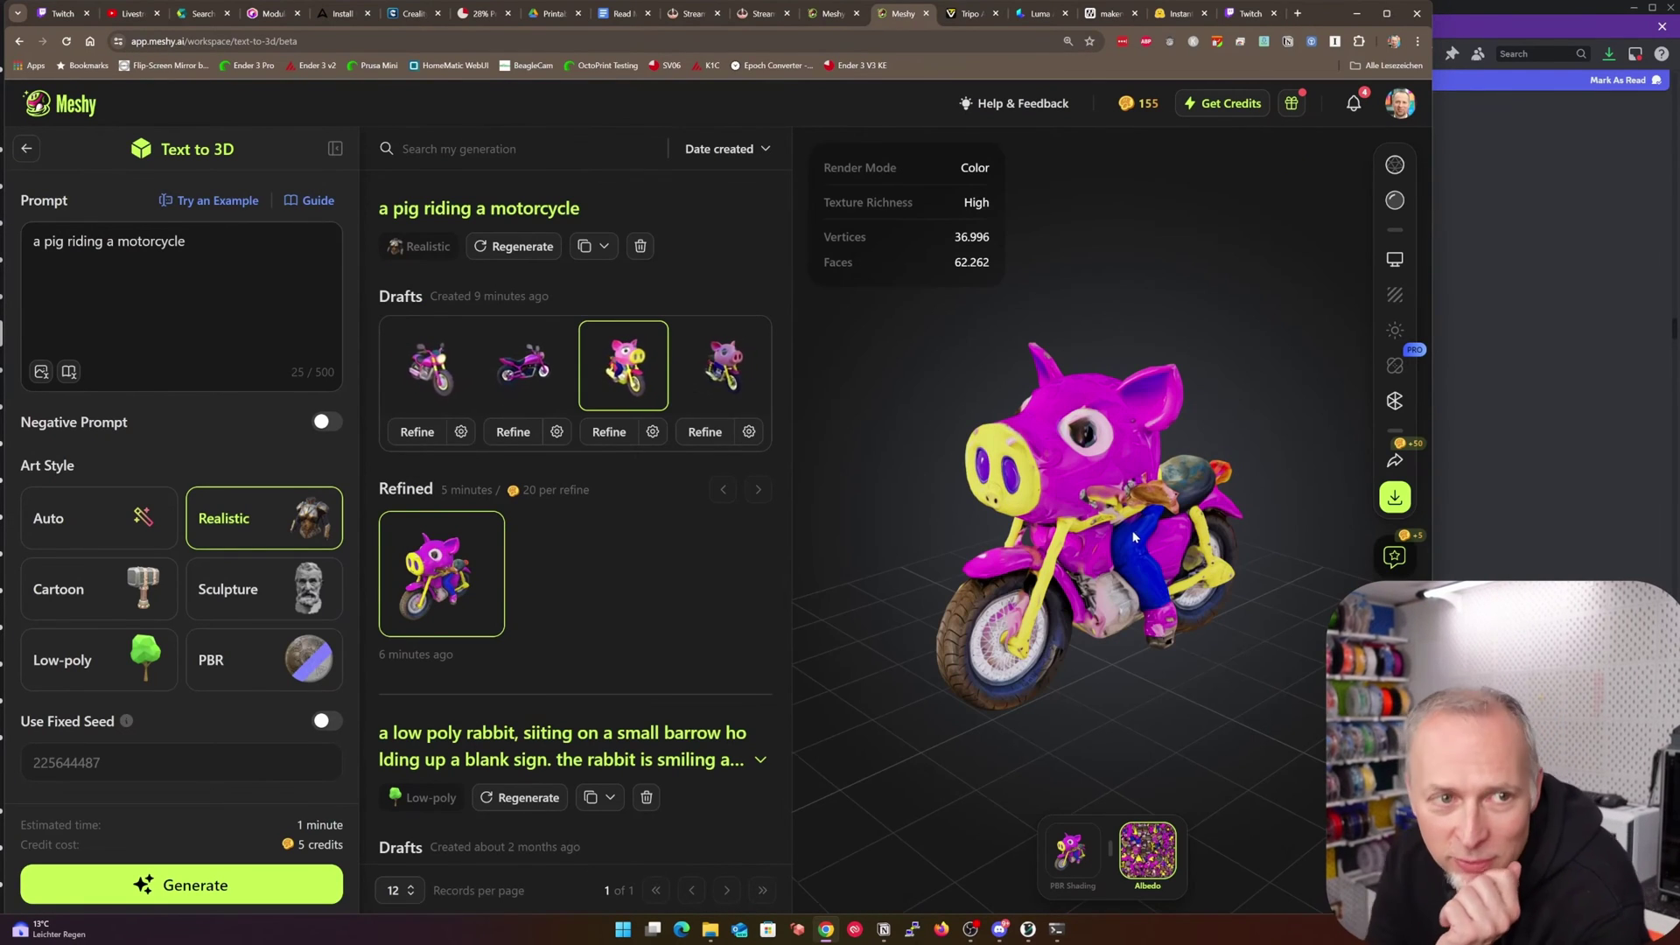
Step: Check Meshy's refined pig, switch to Tripo, and inspect the Hi-Res pig on the blue motorcycle from both sides
drag(1090, 576, 1079, 610)
click(970, 13)
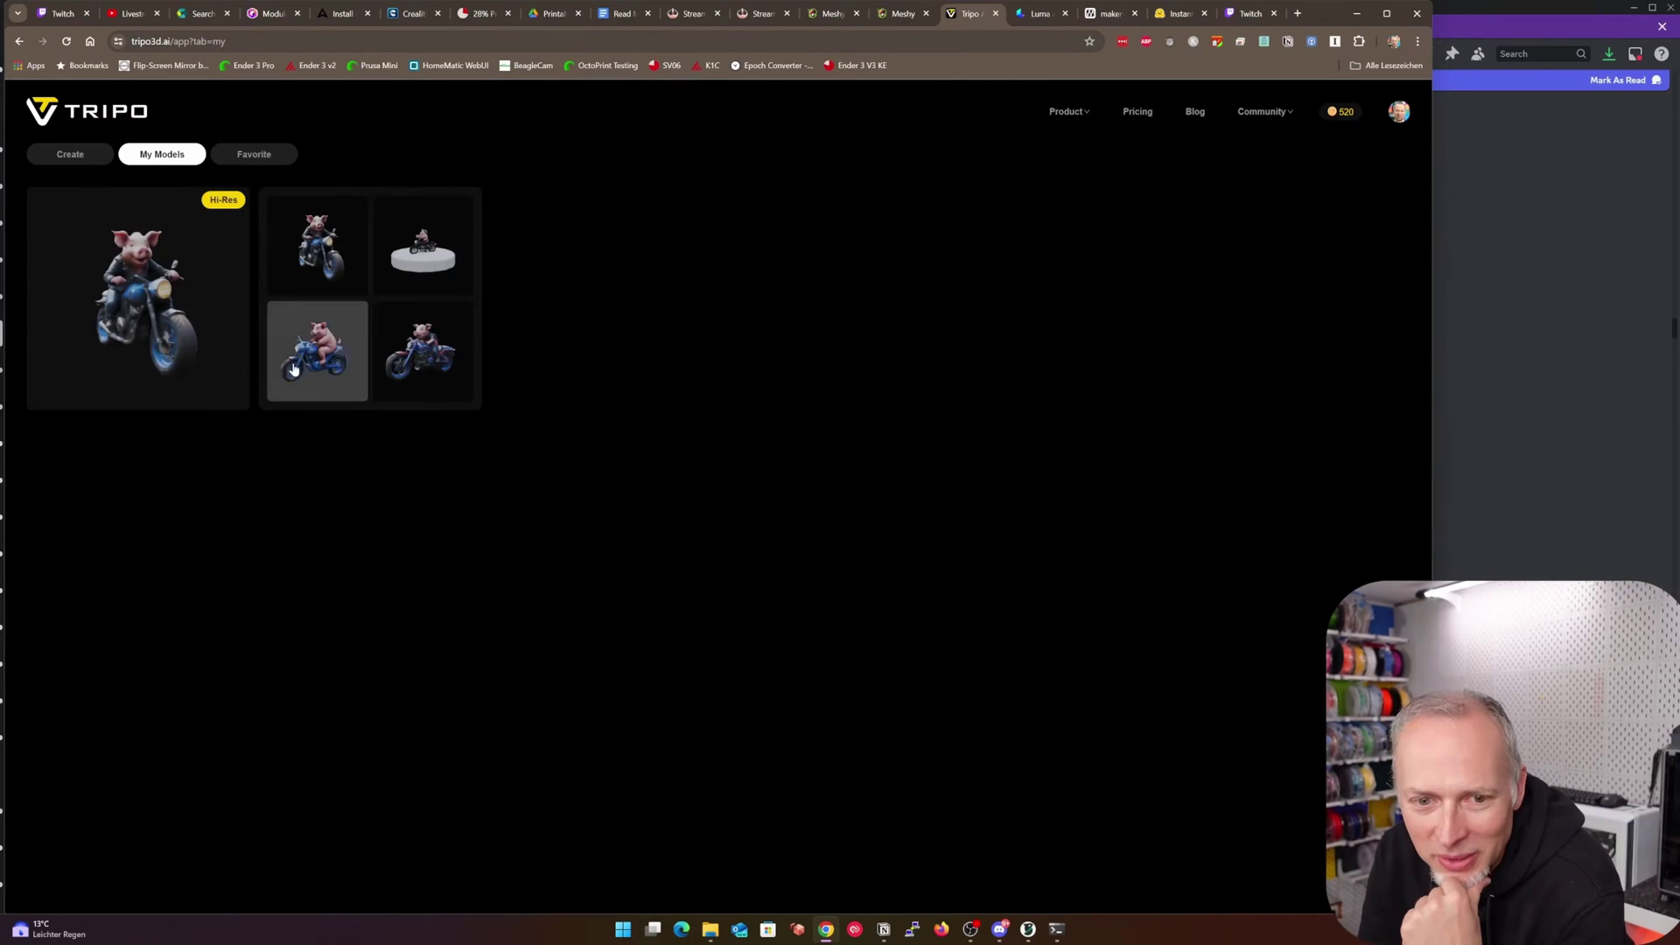
click(141, 289)
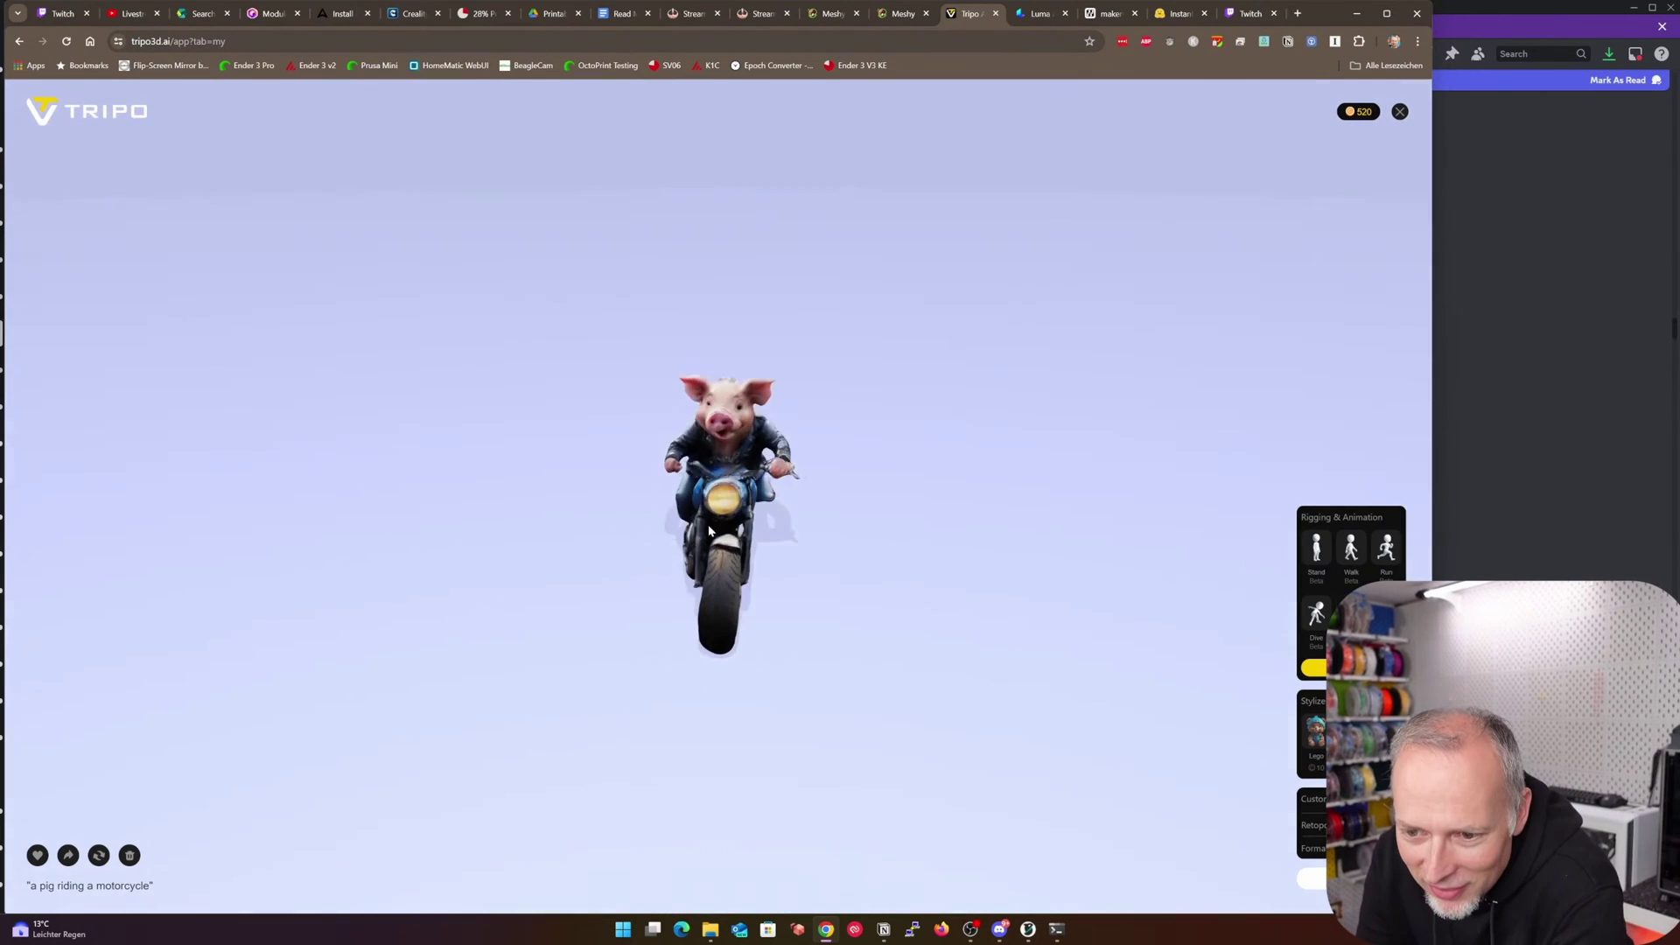
mouse_move(810, 569)
mouse_down()
mouse_move(578, 525)
mouse_move(472, 543)
mouse_move(638, 516)
mouse_move(776, 565)
mouse_move(758, 565)
mouse_move(806, 537)
mouse_move(683, 556)
mouse_move(807, 567)
mouse_up()
scroll(776, 566, down, 3)
scroll(776, 566, up, 8)
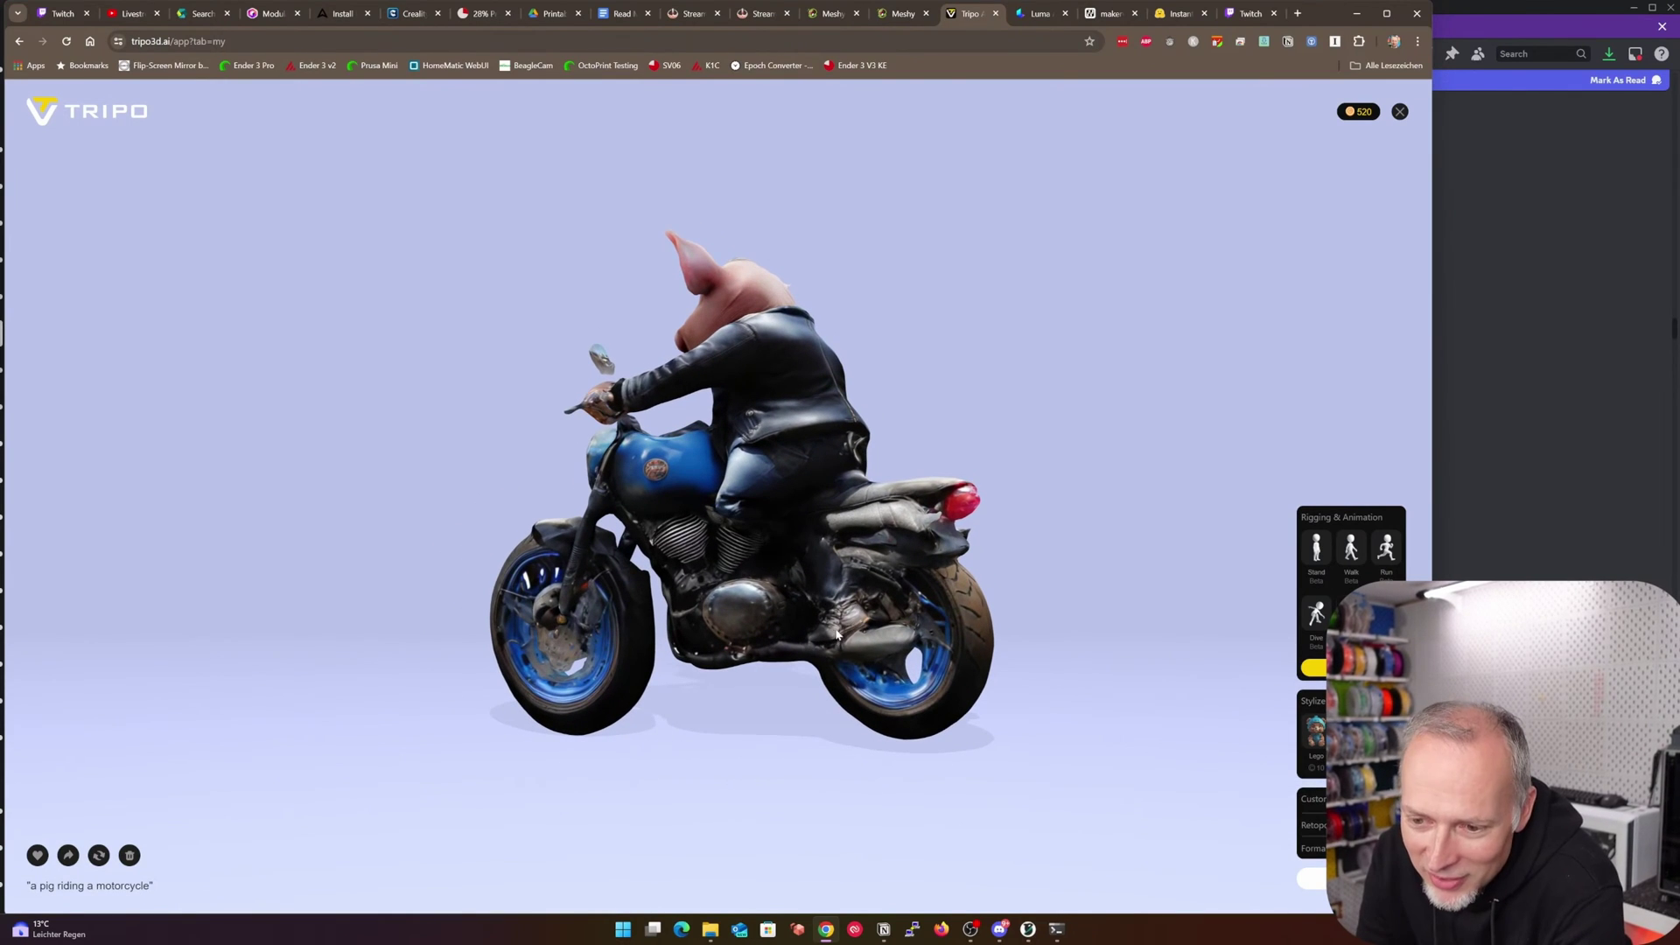
drag(846, 636, 604, 663)
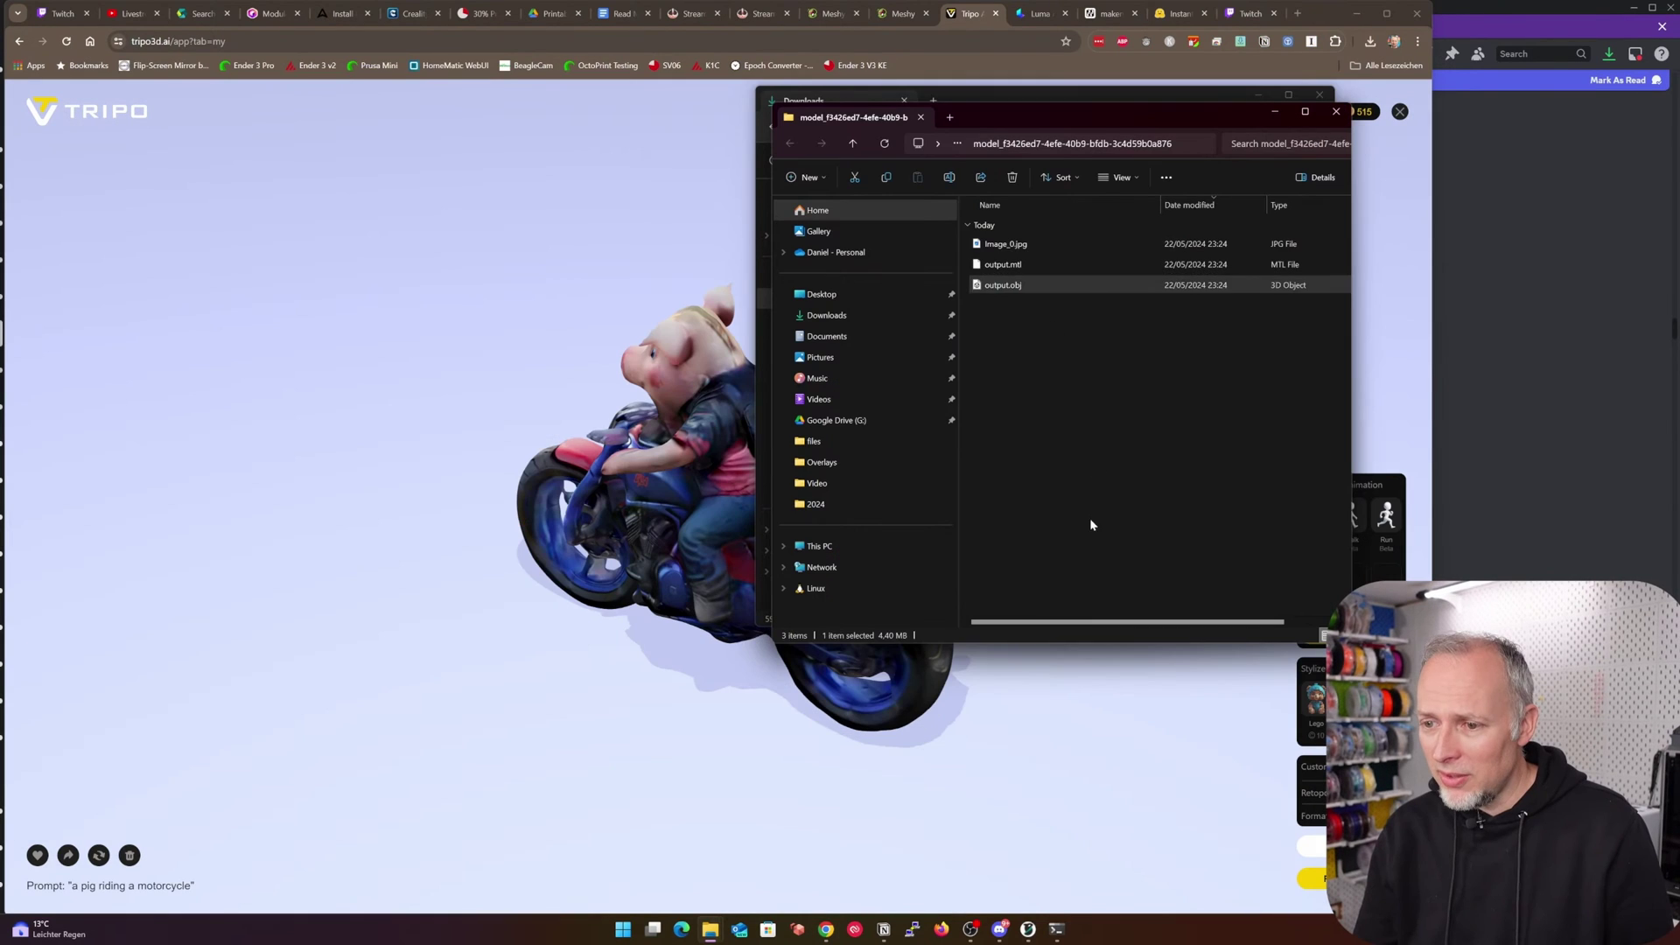
Step: Open the extracted output.obj model in 3D Viewer
right_click(1006, 287)
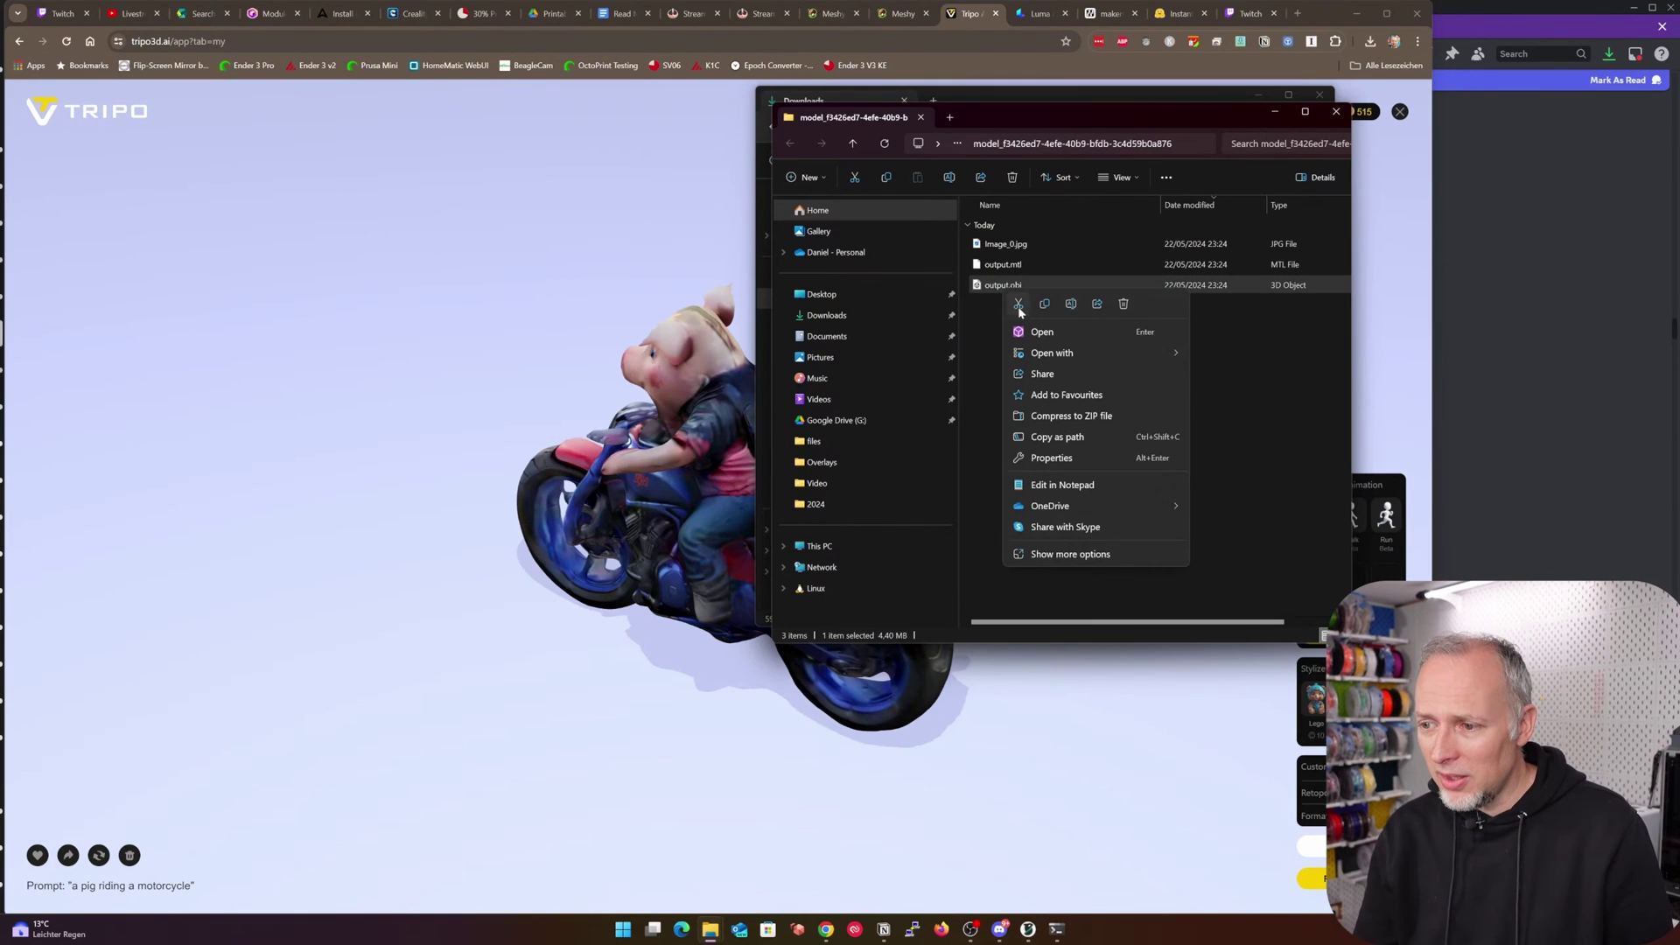
mouse_move(1053, 353)
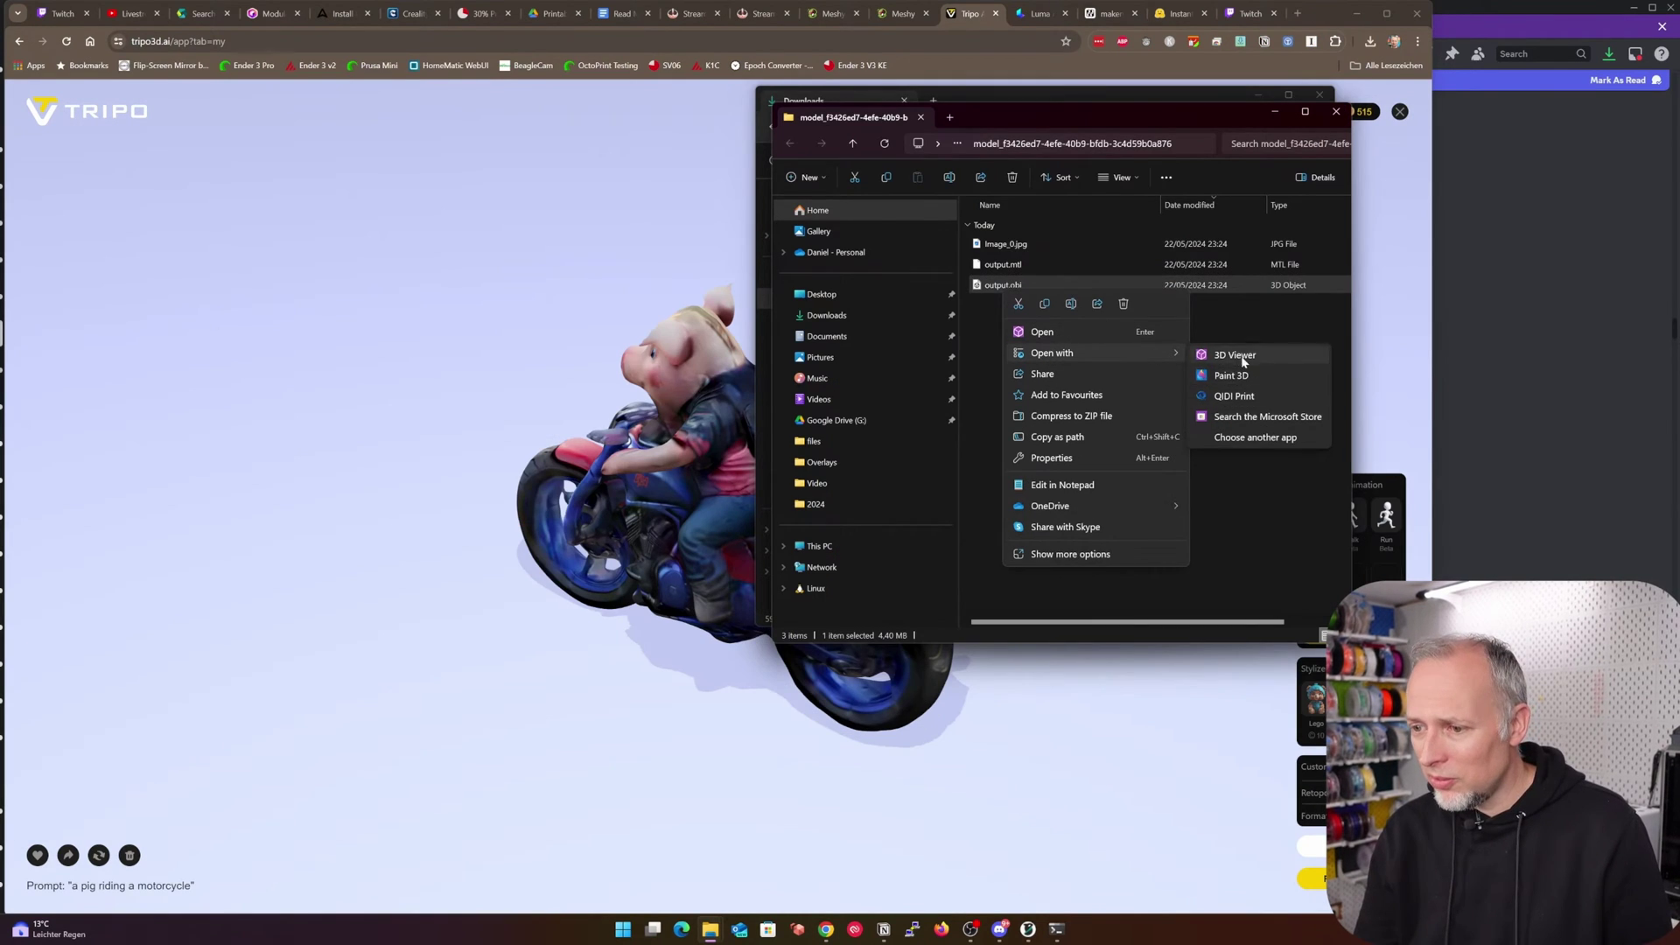
click(1243, 359)
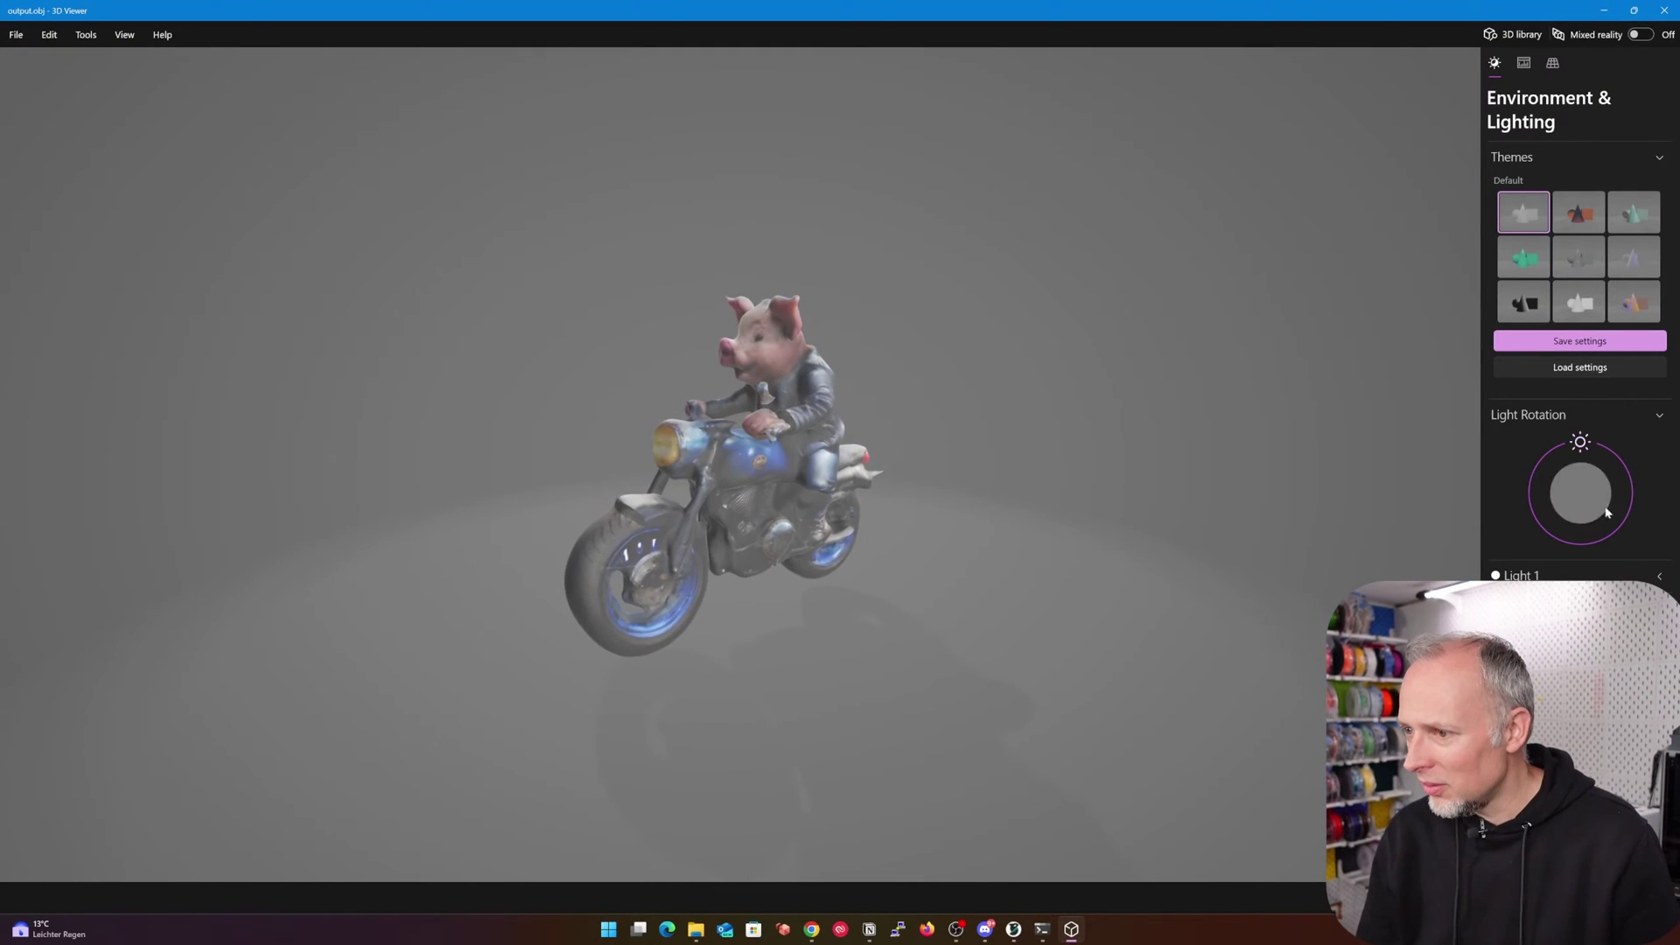
Step: Display the pig model's triangle mesh and examine the wireframe from several angles and distances
click(1525, 65)
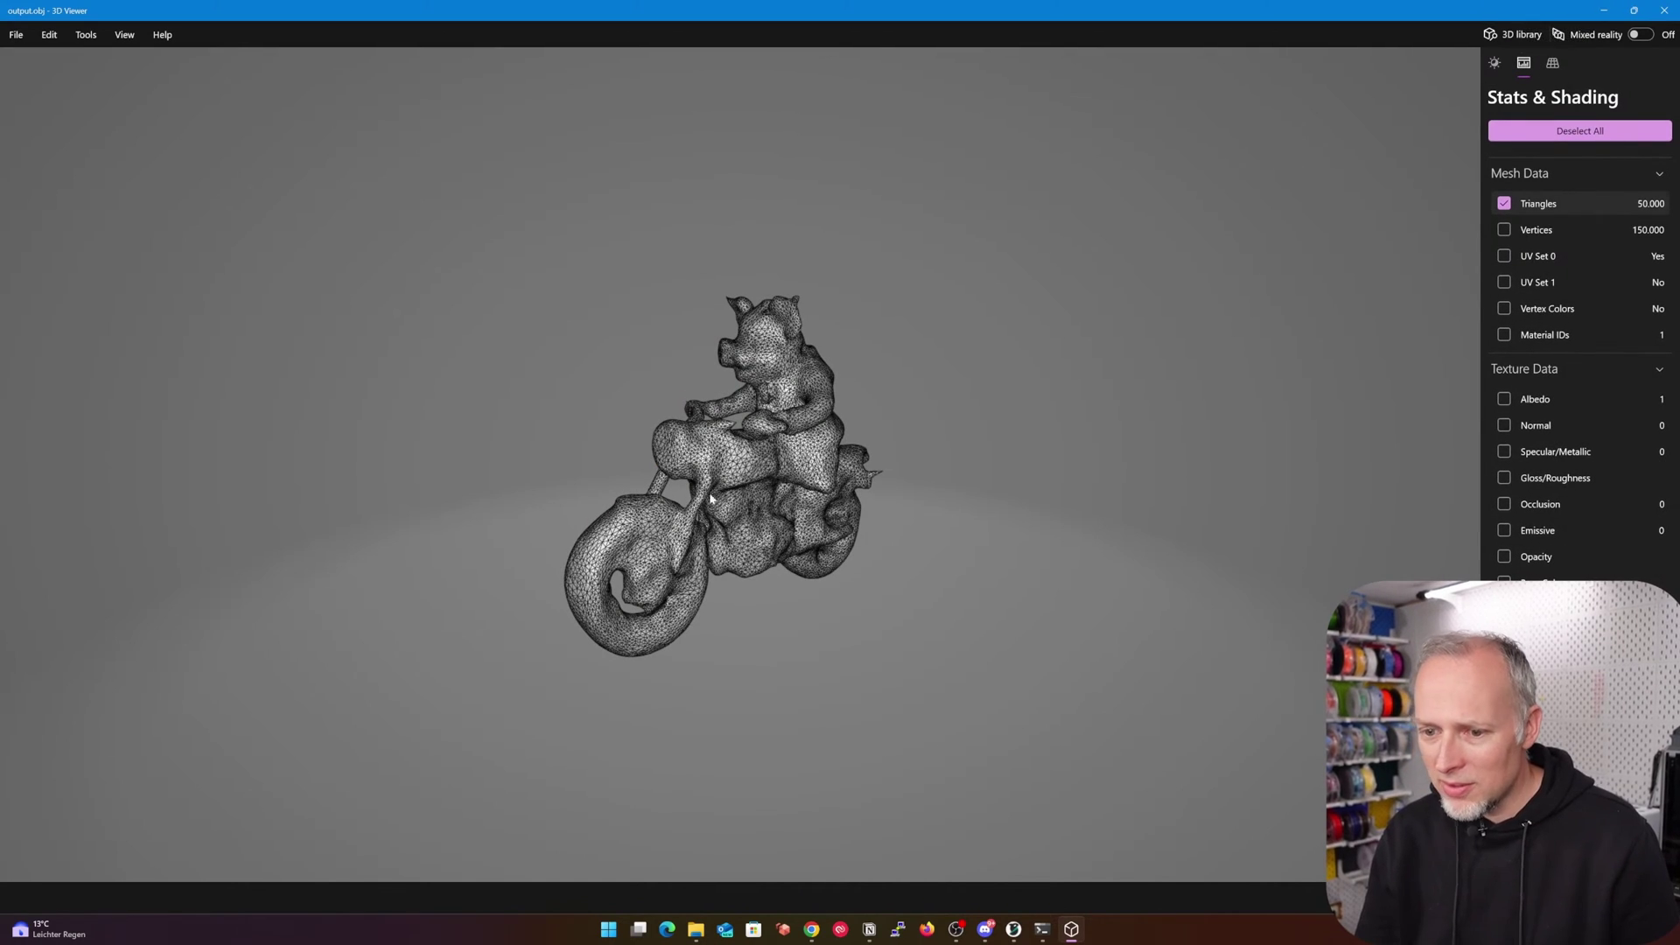
scroll(712, 500, down, 5)
scroll(717, 508, up, 8)
scroll(718, 505, down, 4)
drag(718, 502, 443, 510)
scroll(602, 481, down, 3)
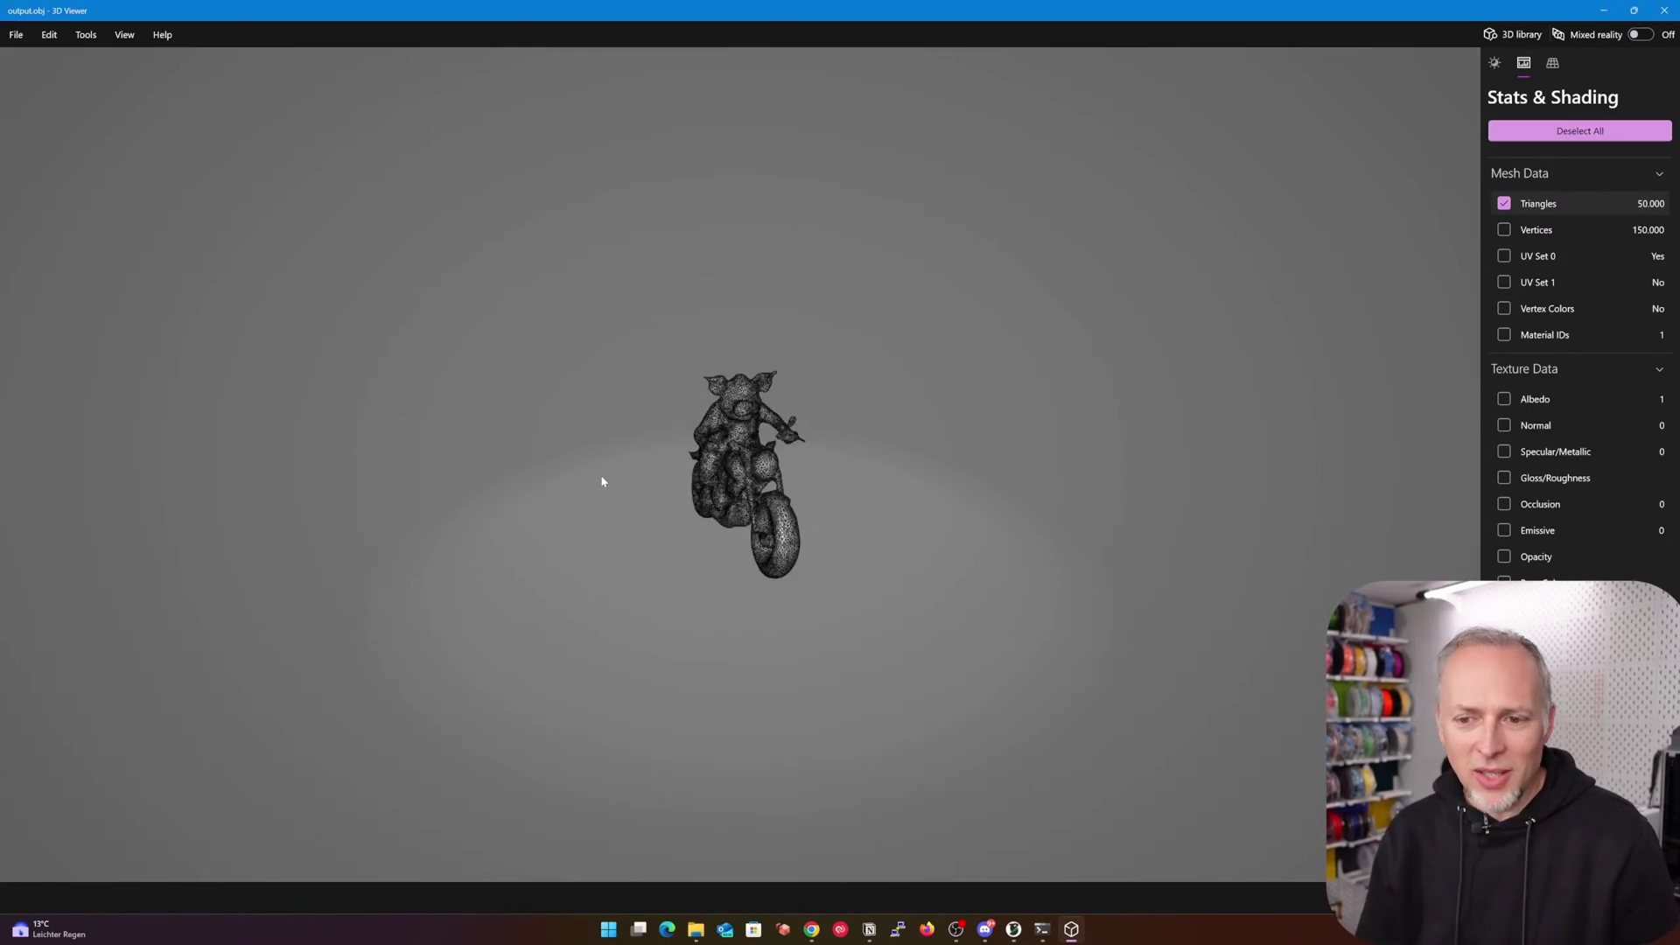
scroll(712, 442, up, 6)
scroll(717, 455, down, 3)
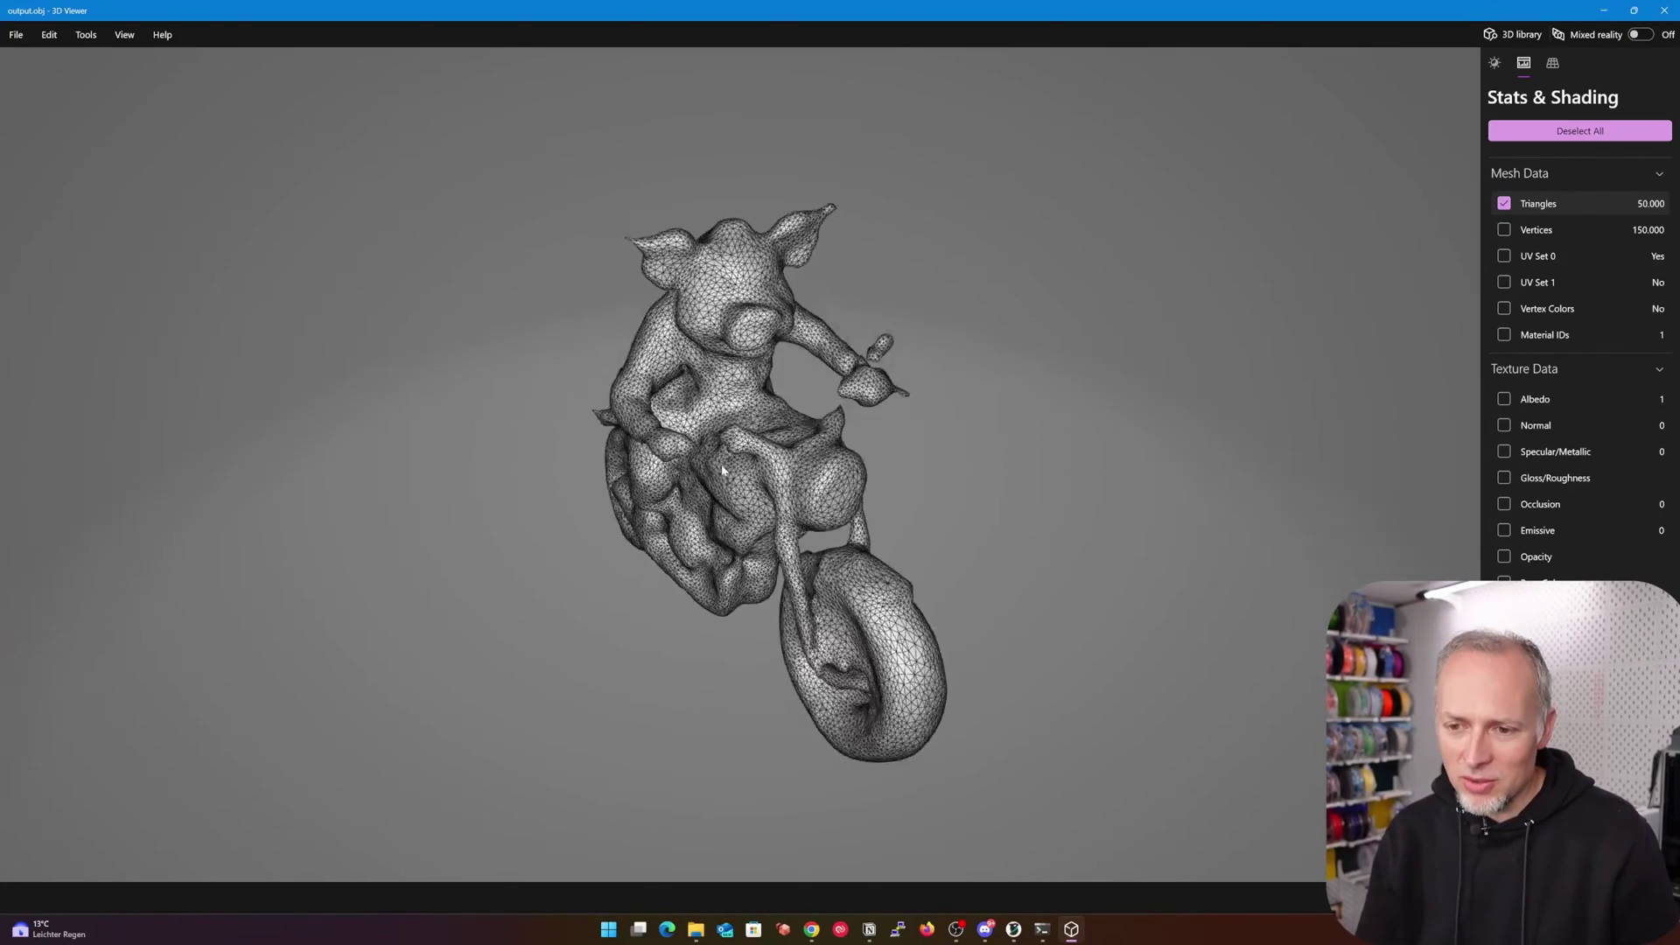
drag(723, 470, 705, 440)
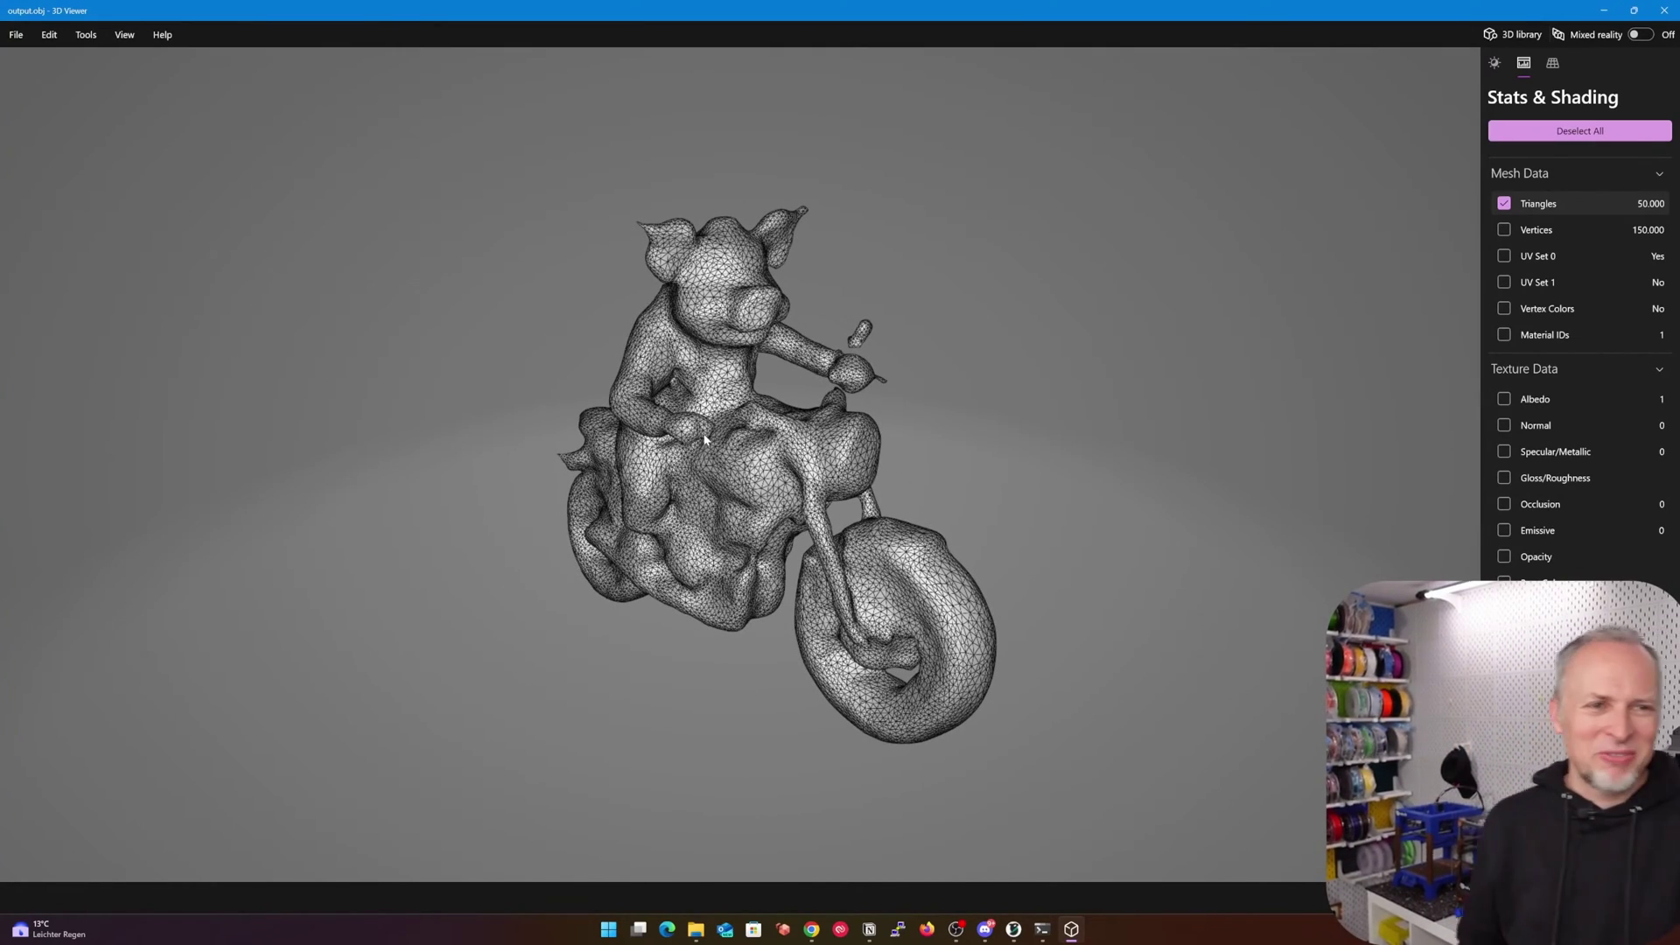
Step: Check the model's vertices display, turn it off, and return to the textured Environment & Lighting view
click(1505, 232)
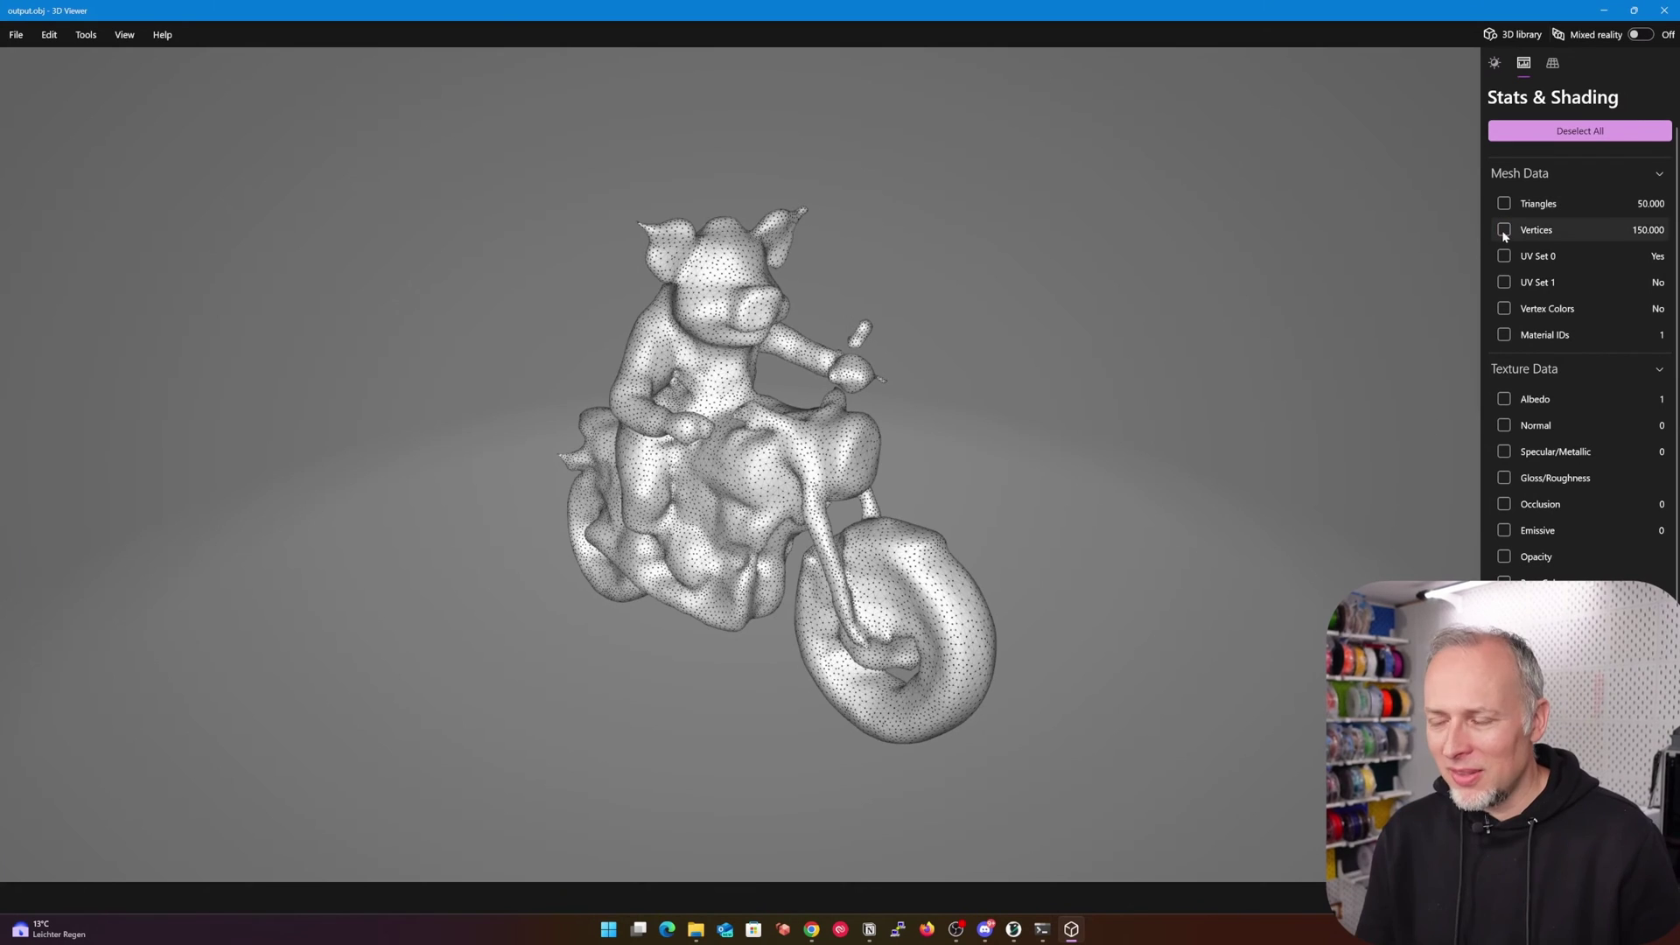
click(1505, 231)
click(1494, 67)
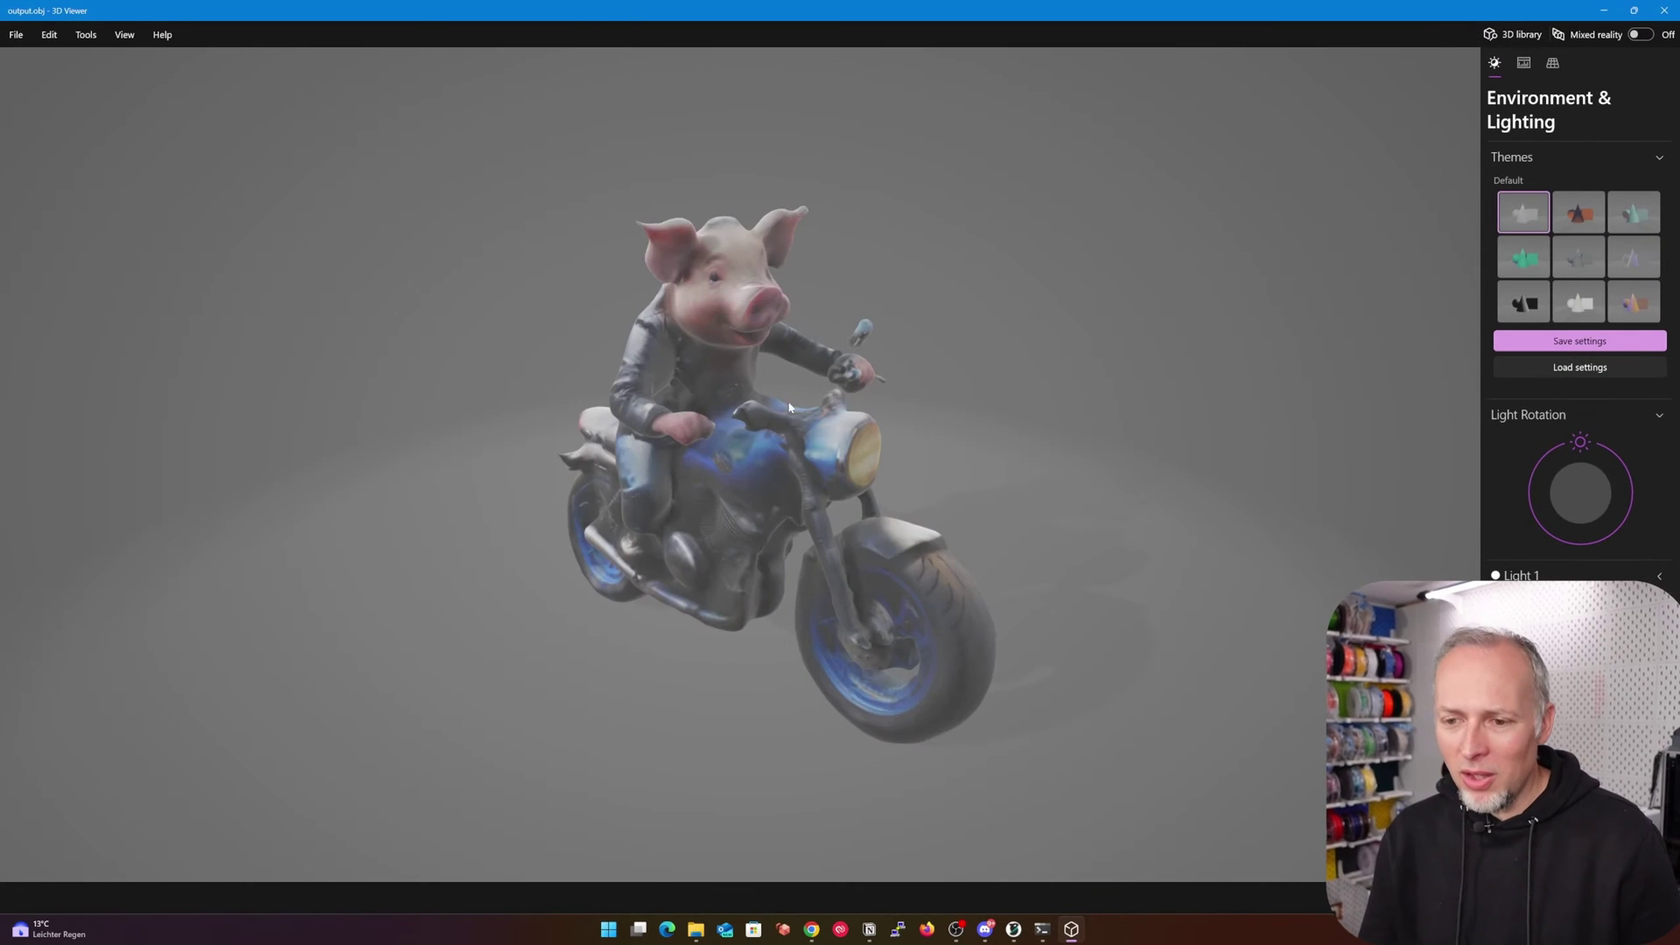
Step: Inspect the textured pig and motorcycle from the front, up close and from farther away
mouse_move(783, 451)
mouse_down()
mouse_move(656, 437)
mouse_move(783, 427)
mouse_up()
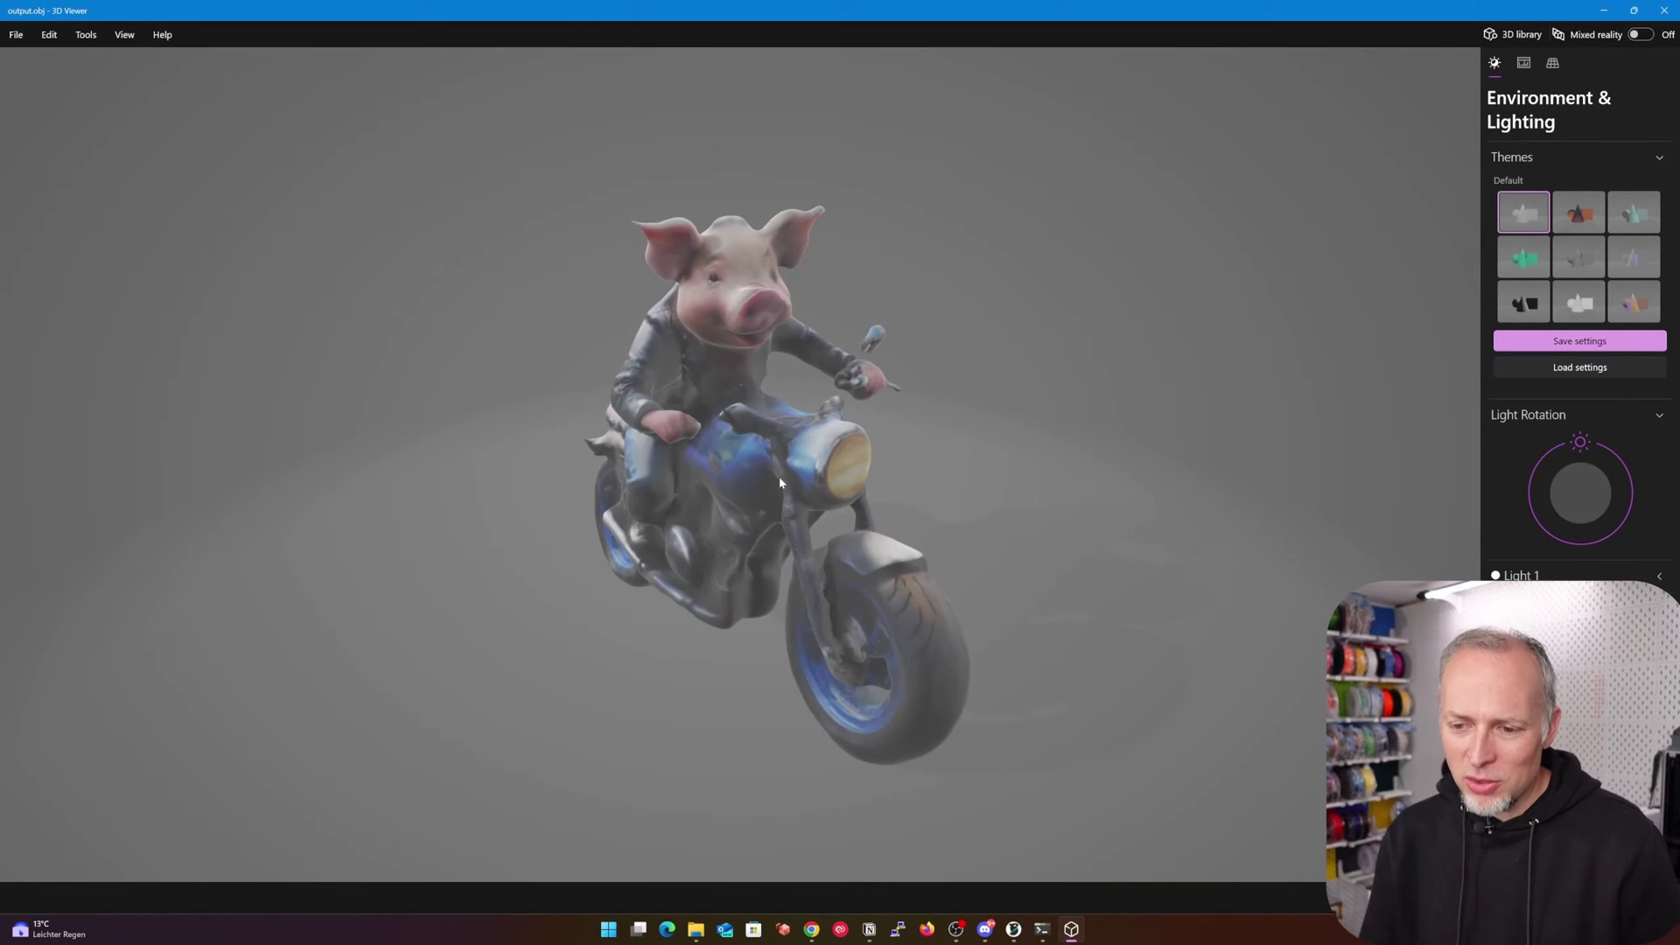
scroll(778, 476, down, 5)
scroll(713, 438, up, 6)
scroll(711, 441, up, 4)
scroll(707, 445, down, 5)
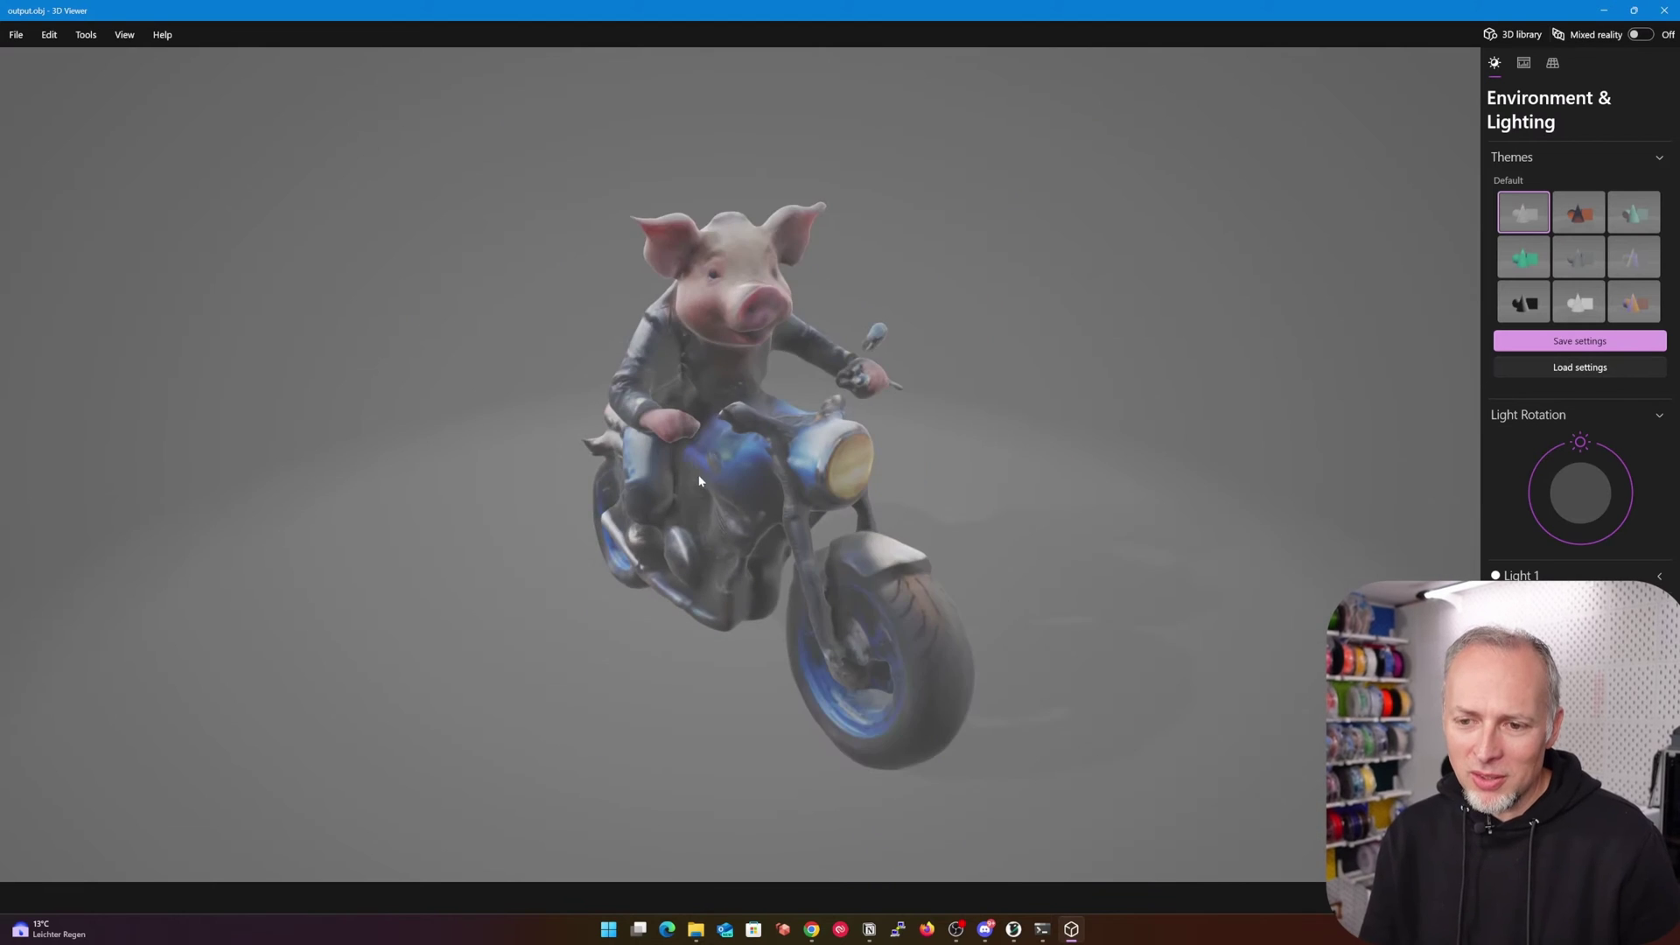
mouse_move(701, 481)
mouse_down()
mouse_move(577, 472)
mouse_move(665, 438)
mouse_move(736, 460)
mouse_move(706, 448)
mouse_move(700, 464)
mouse_up()
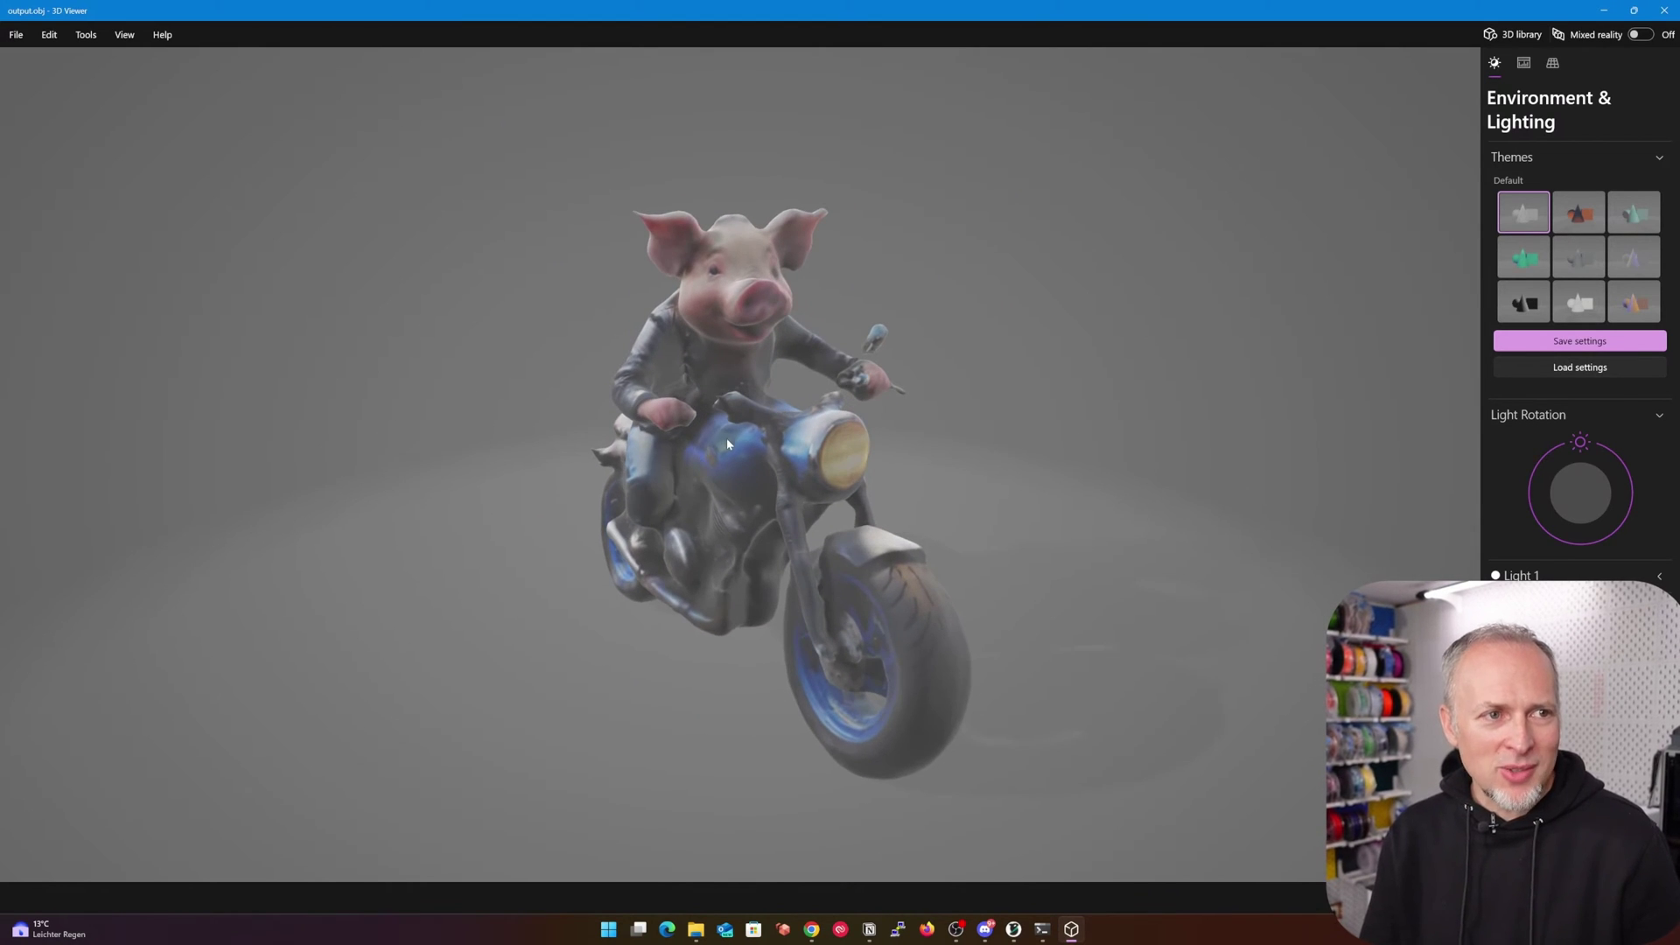
Step: Examine the model without its texture in Stats & Shading, and return to Tripo to view the pig with the backpack from behind
click(1523, 63)
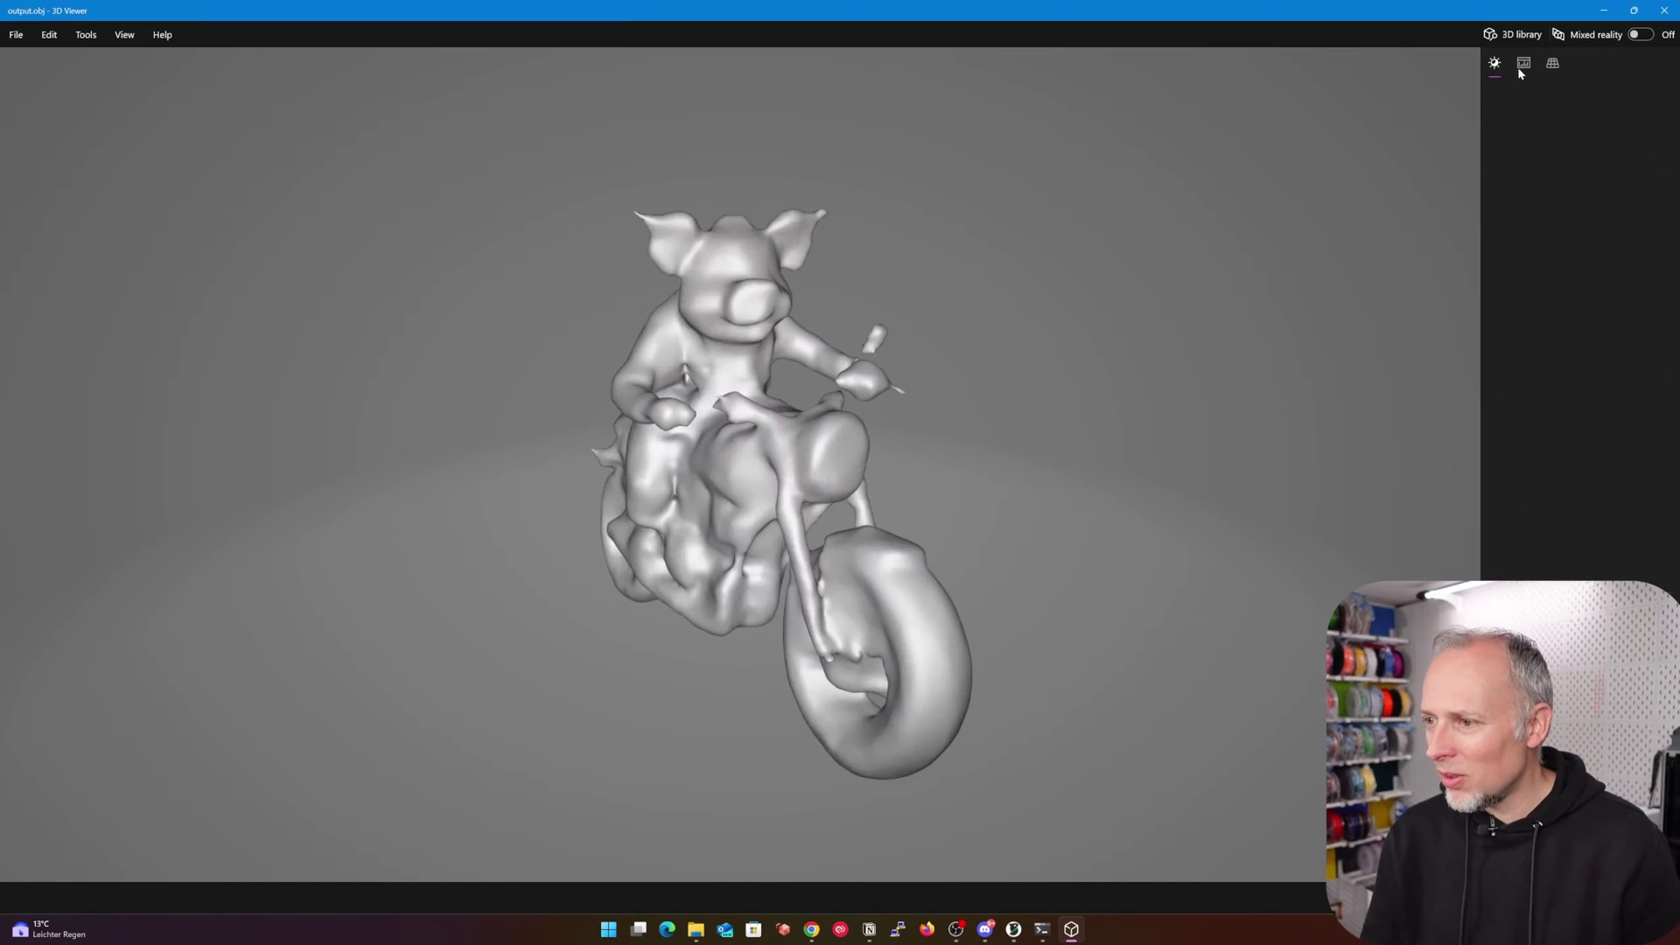
mouse_move(770, 455)
mouse_down()
mouse_move(789, 590)
mouse_move(766, 486)
mouse_up()
click(1504, 203)
mouse_move(910, 376)
mouse_down()
mouse_move(899, 452)
mouse_move(927, 377)
mouse_move(900, 356)
mouse_move(801, 409)
mouse_move(687, 345)
mouse_move(809, 310)
mouse_move(778, 403)
mouse_move(802, 432)
mouse_move(826, 343)
mouse_move(927, 359)
mouse_up()
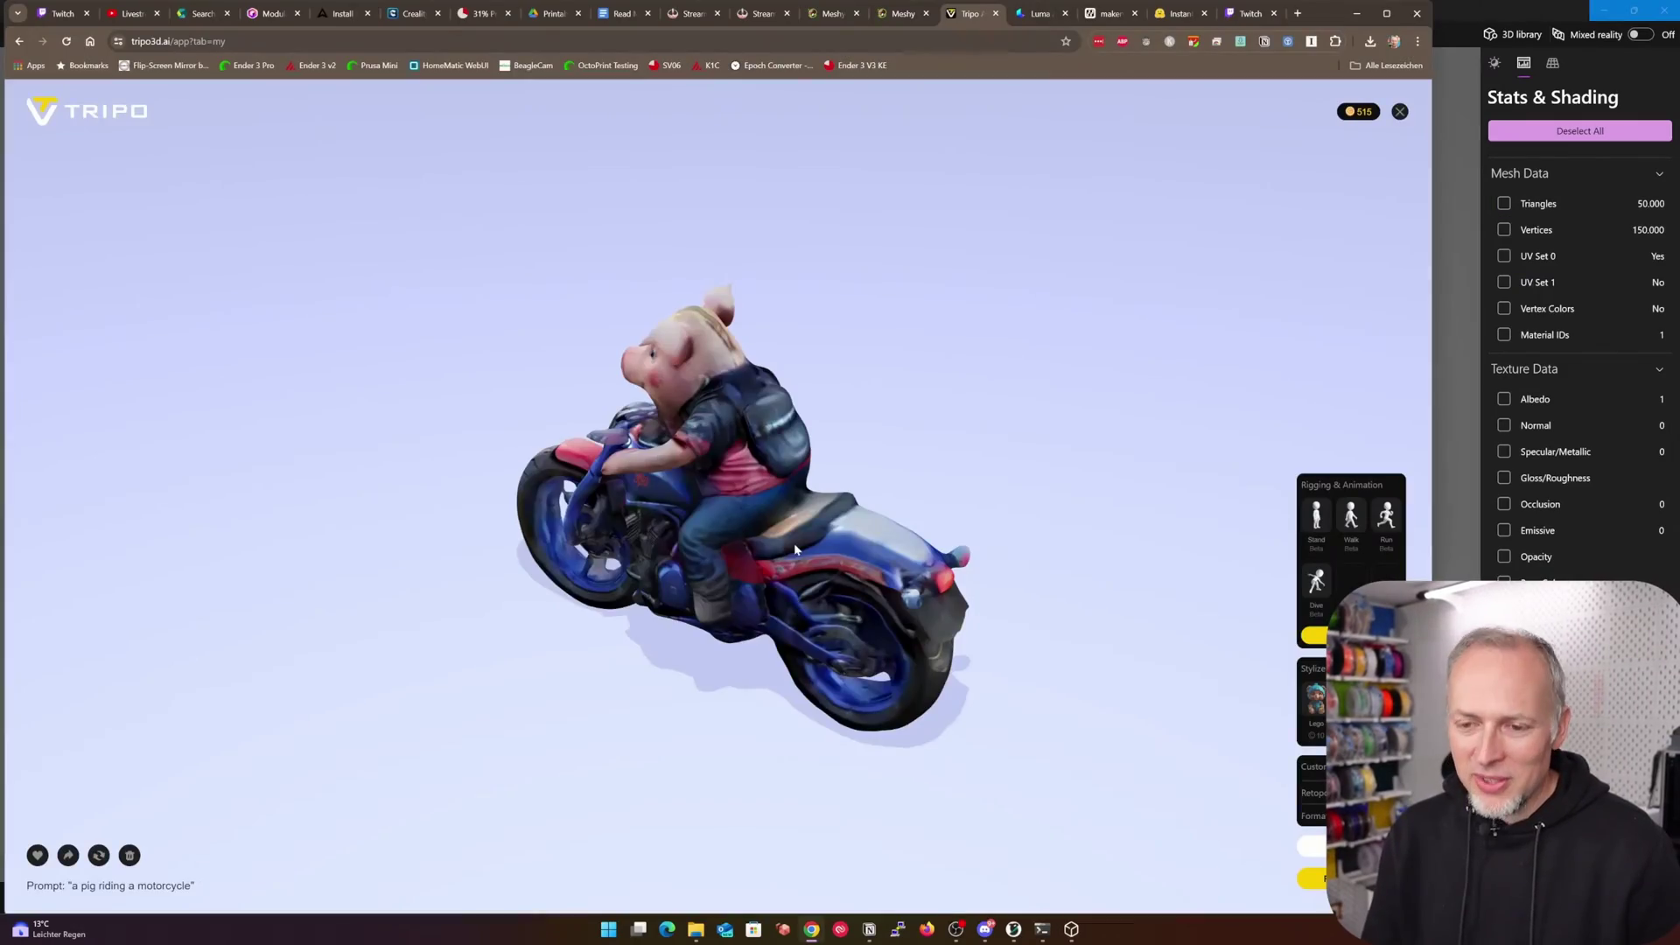
drag(795, 544, 657, 521)
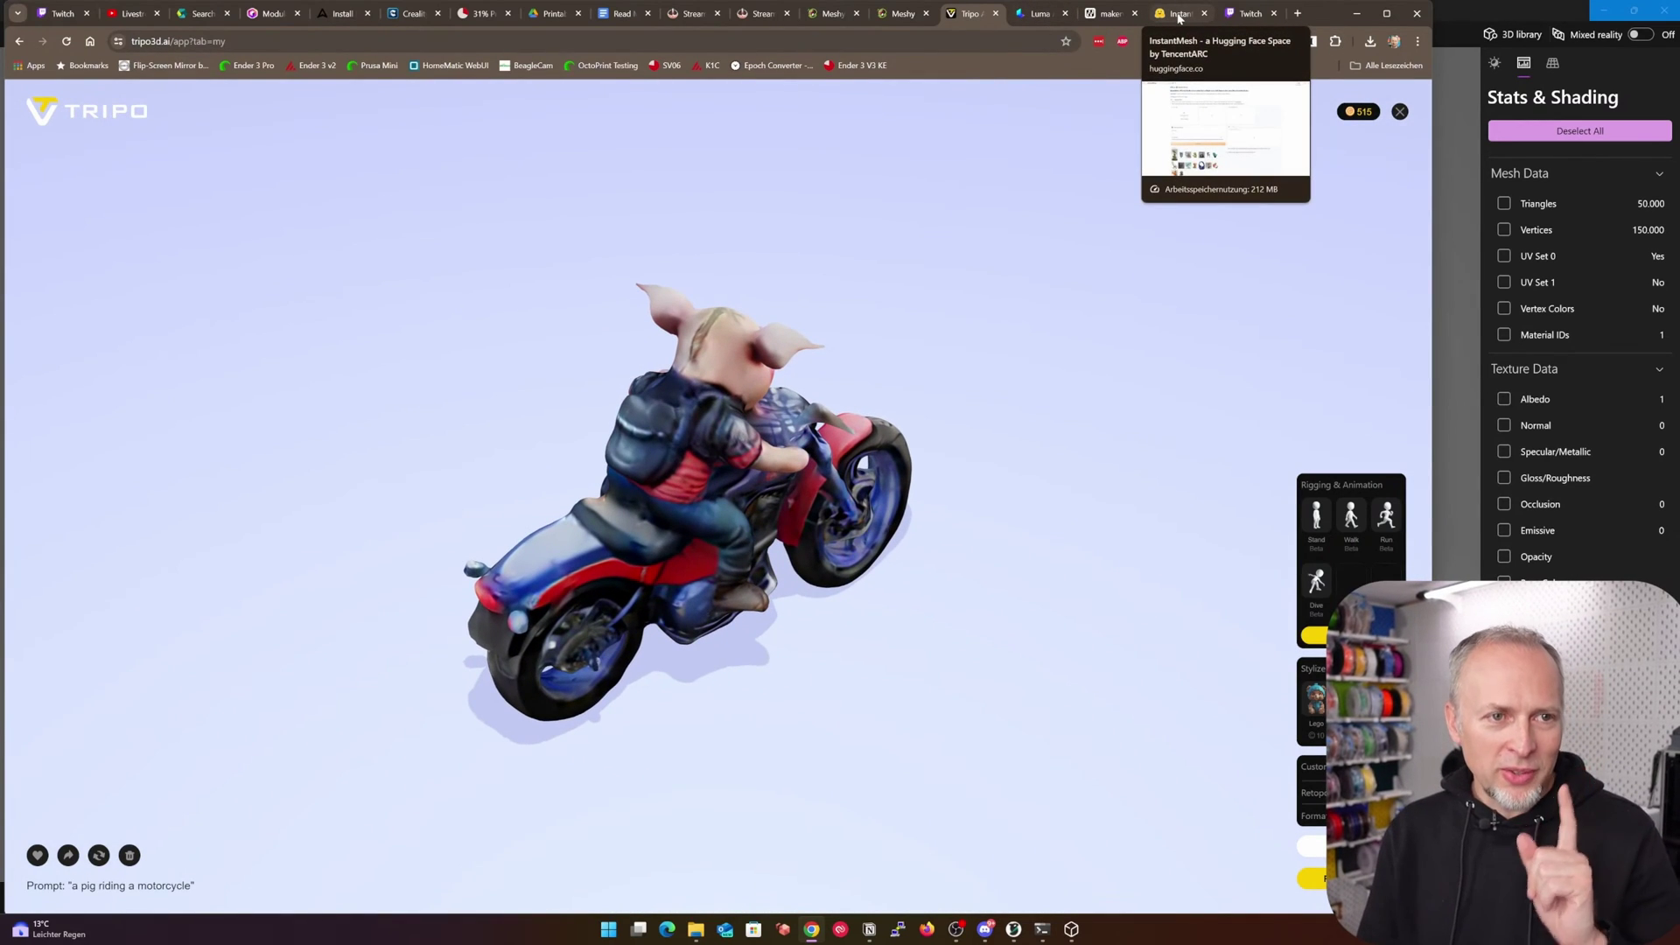
Step: Open images.google.com in a new browser tab and search for "motorcycle"
key(ctrl+t)
text(images.google.com)
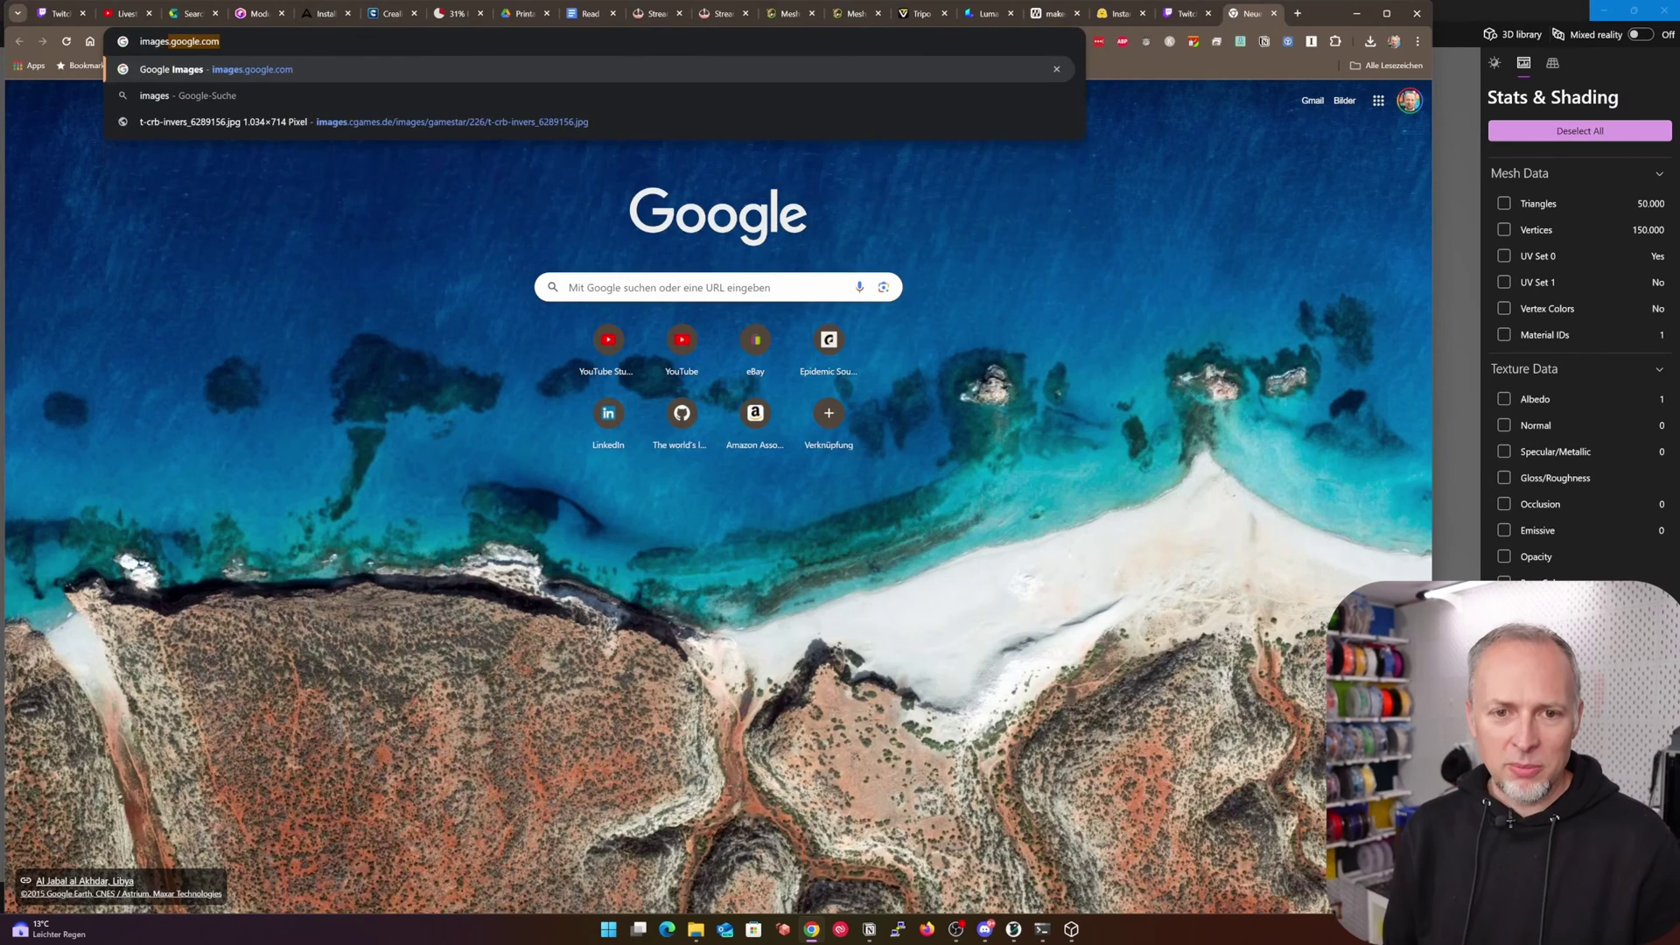
key(Return)
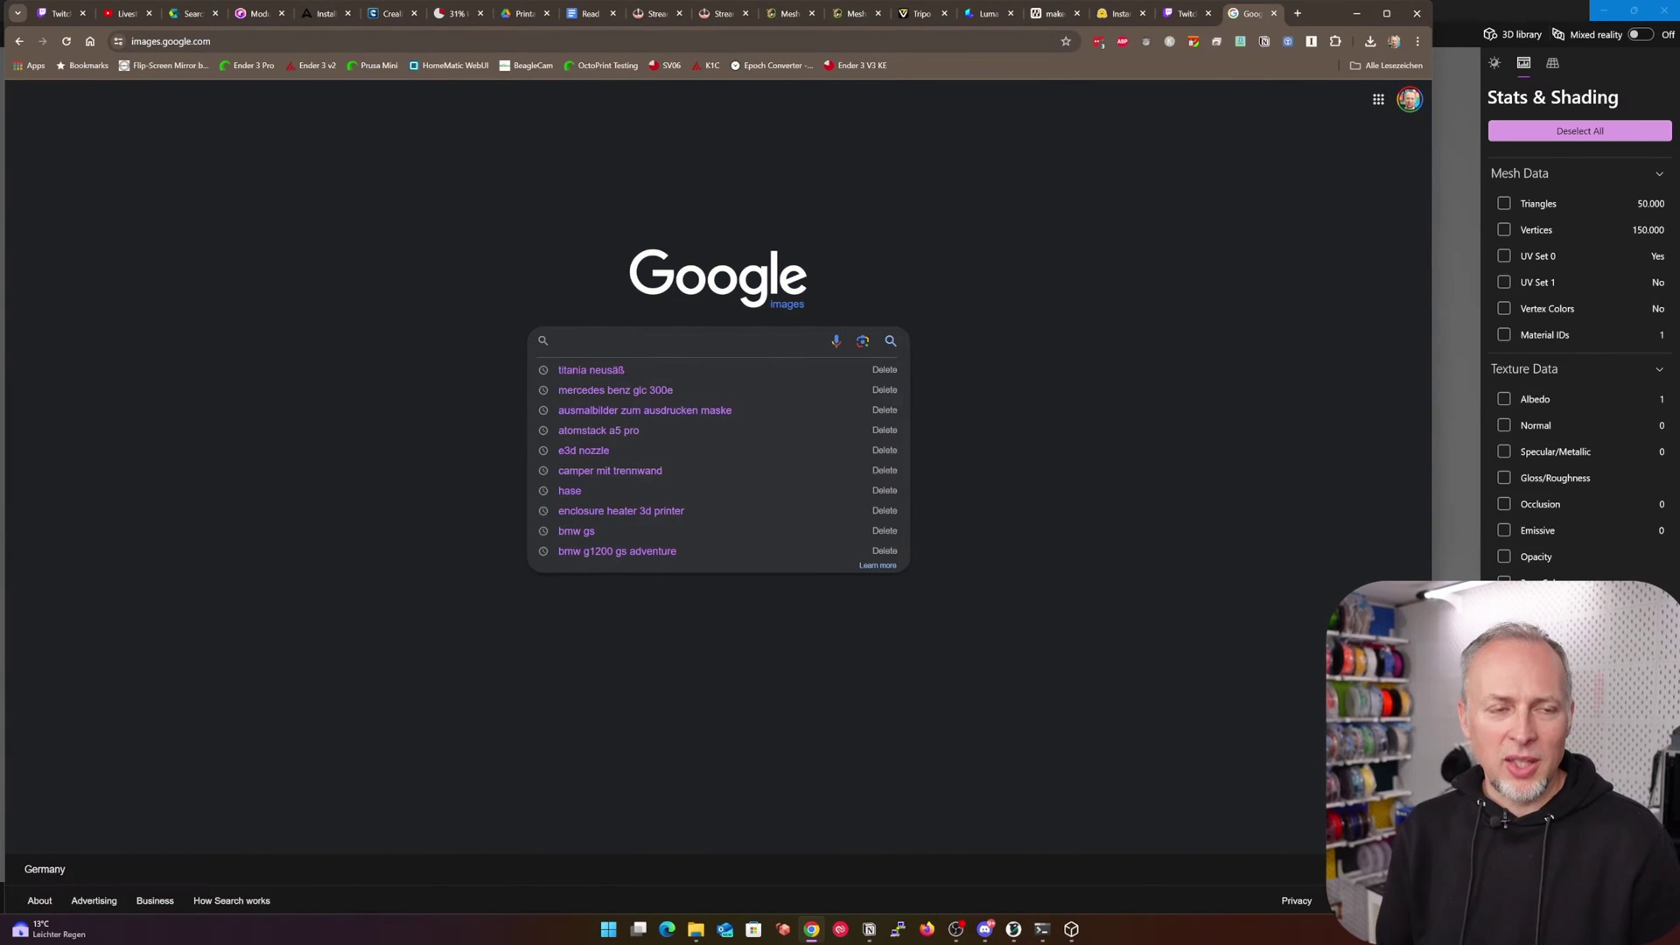
key(Escape)
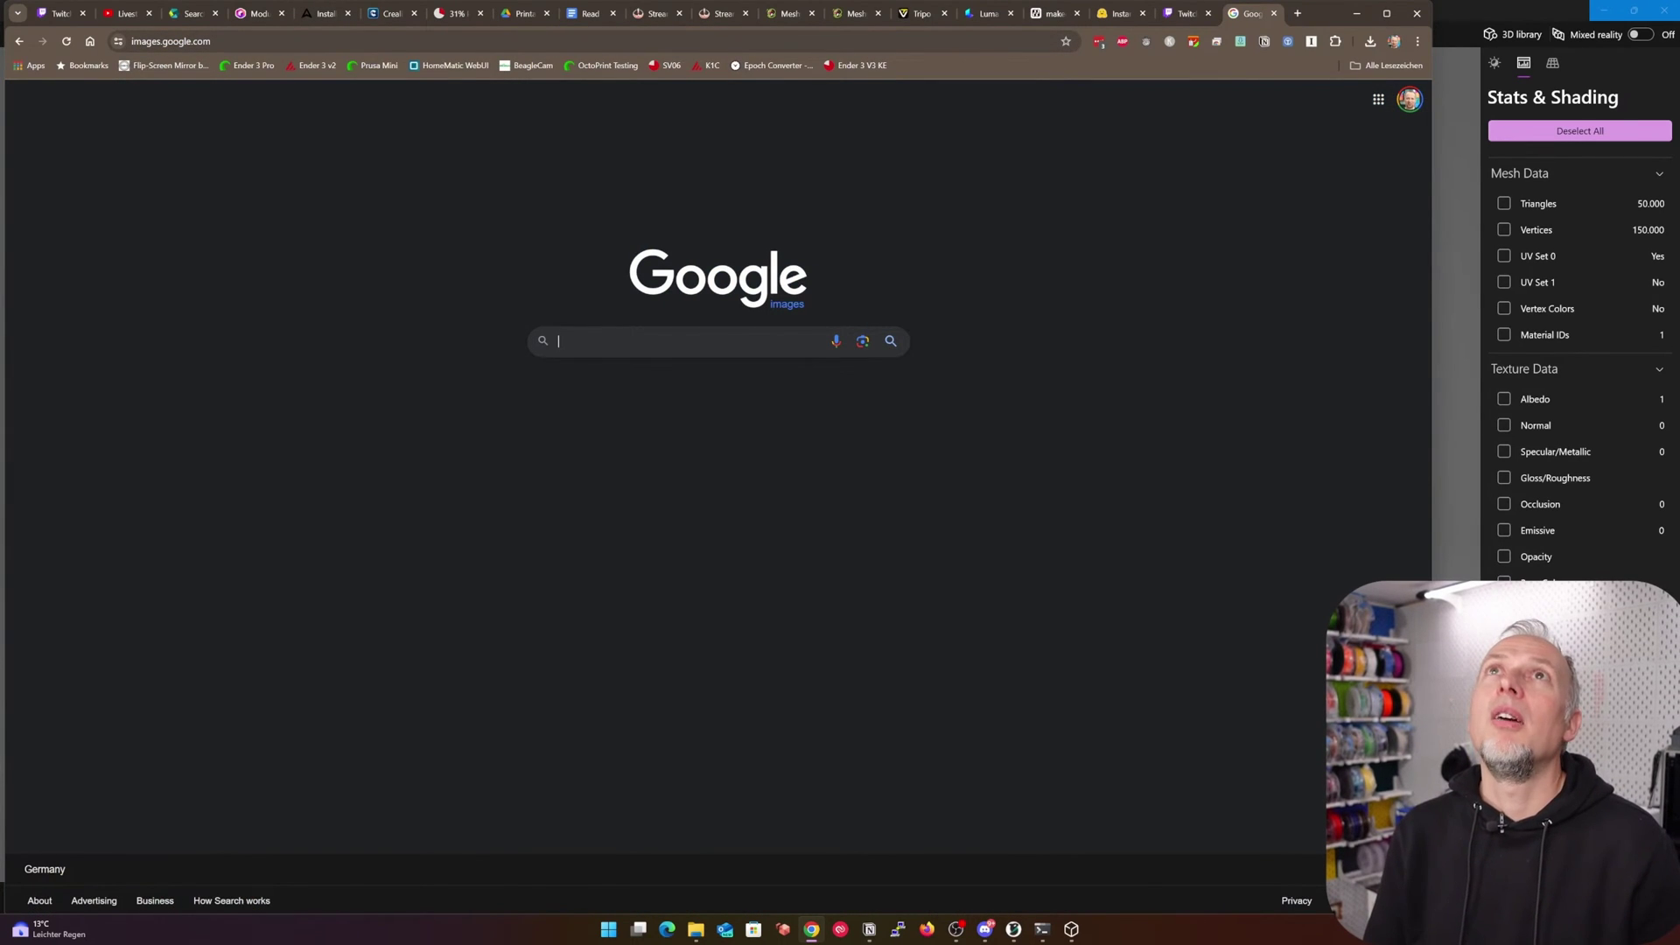
text(motorcycle)
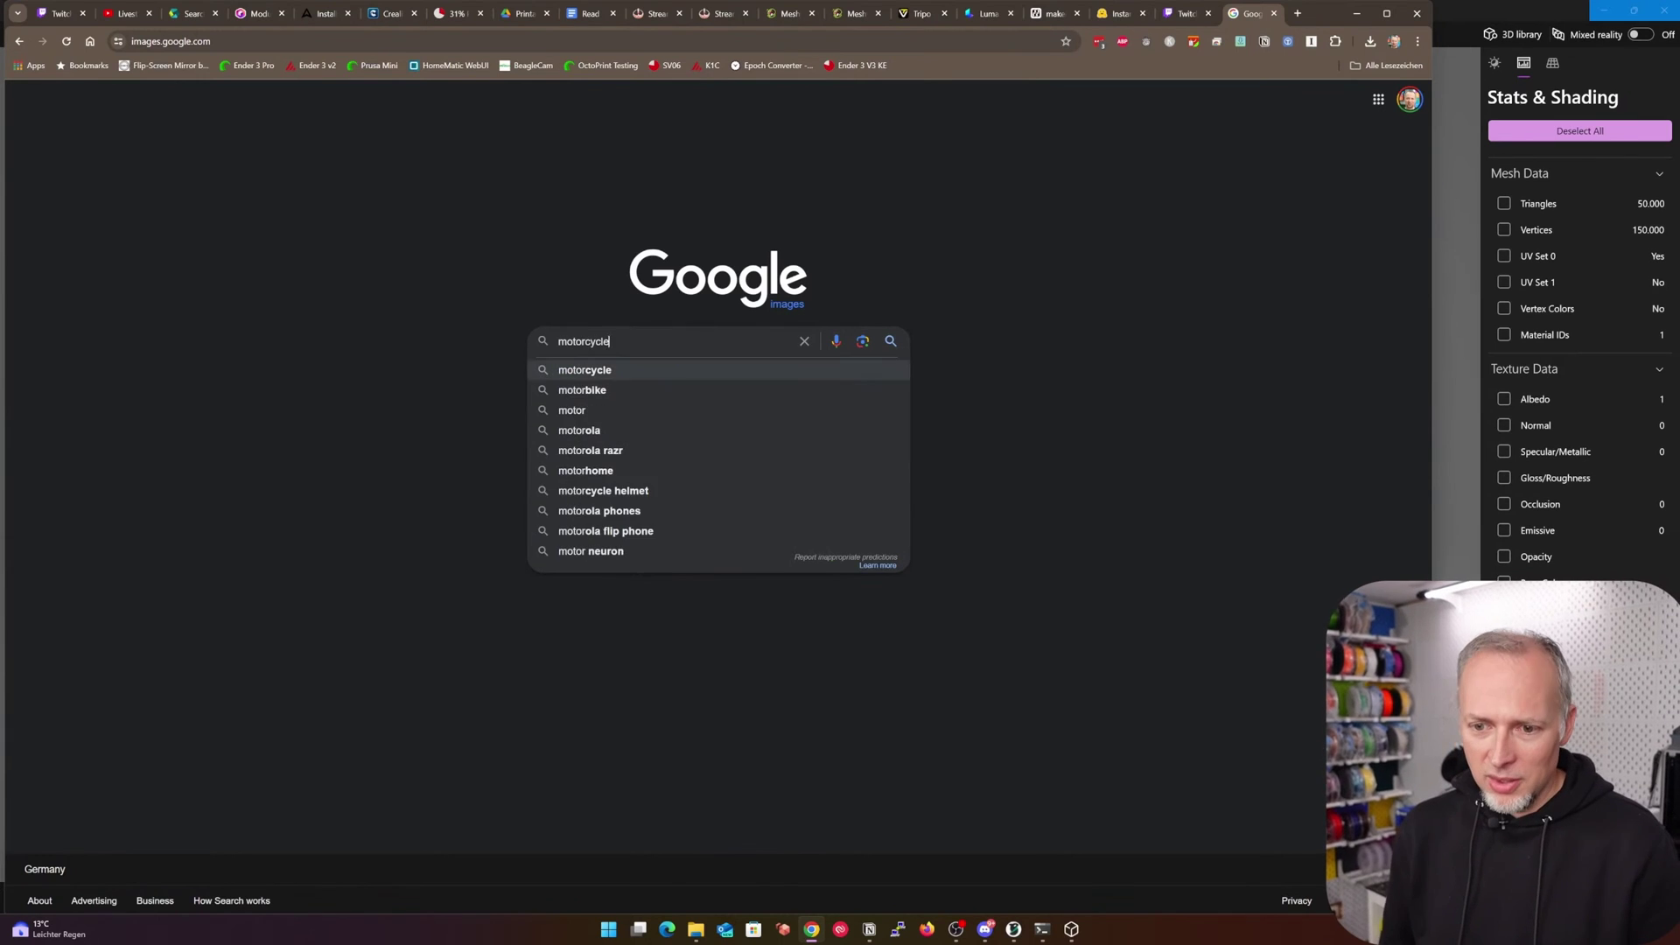
key(Return)
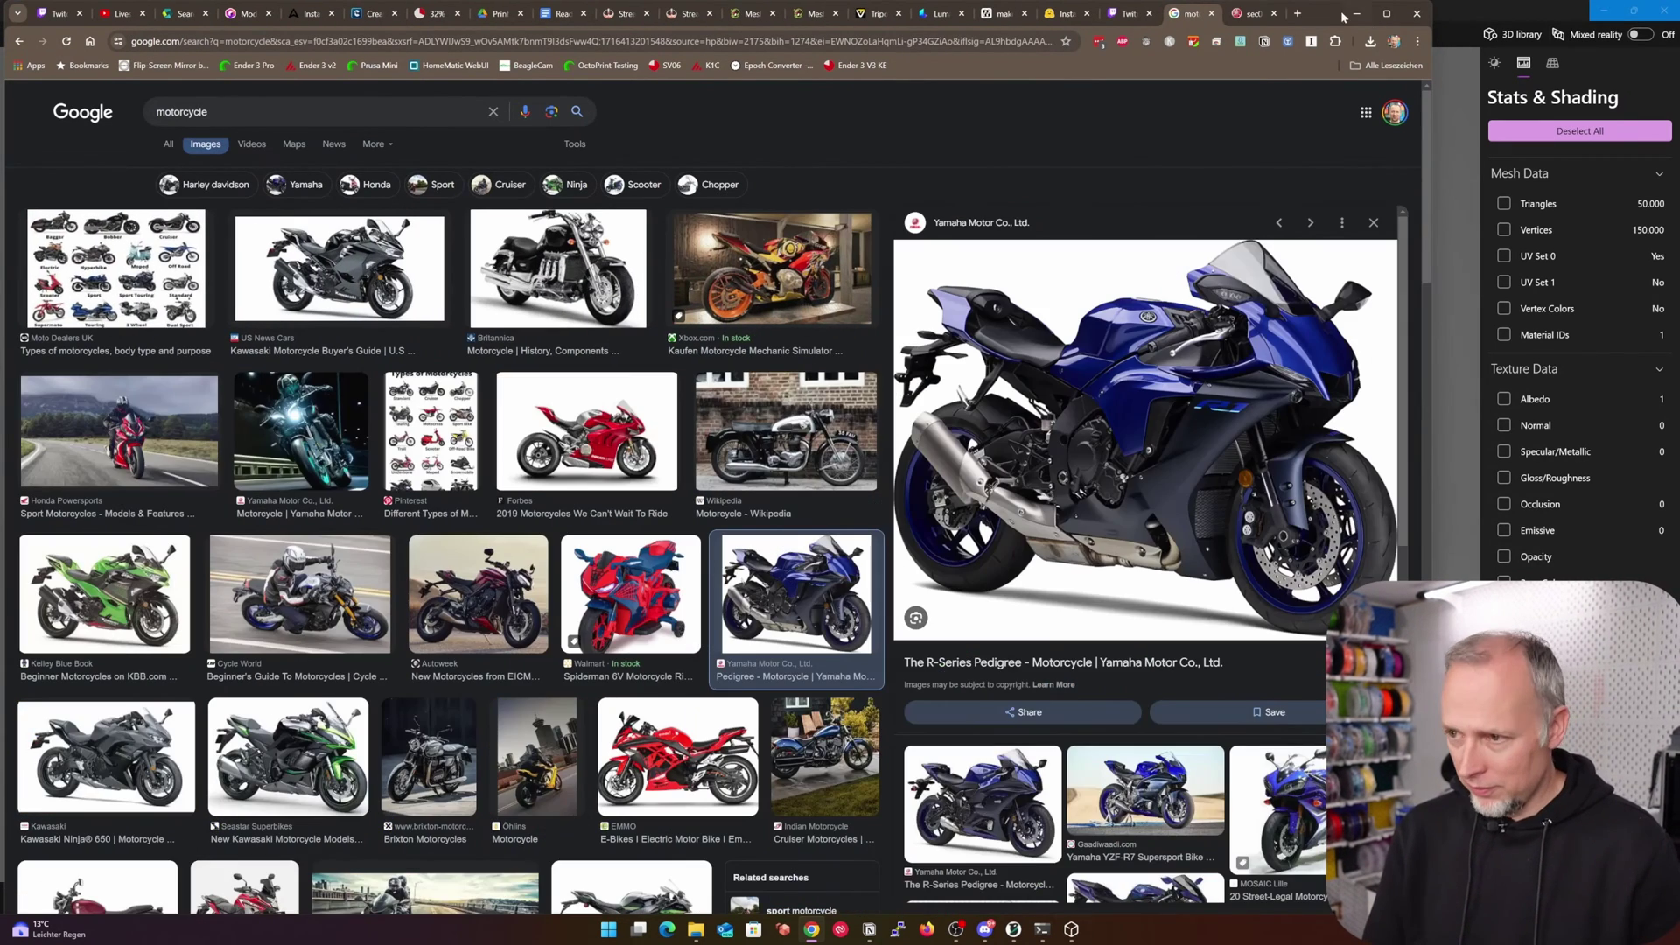
Step: Open the full-size picture of the blue Yamaha motorcycle and save it as sec00_01_yzf-r1.jpg
click(1256, 14)
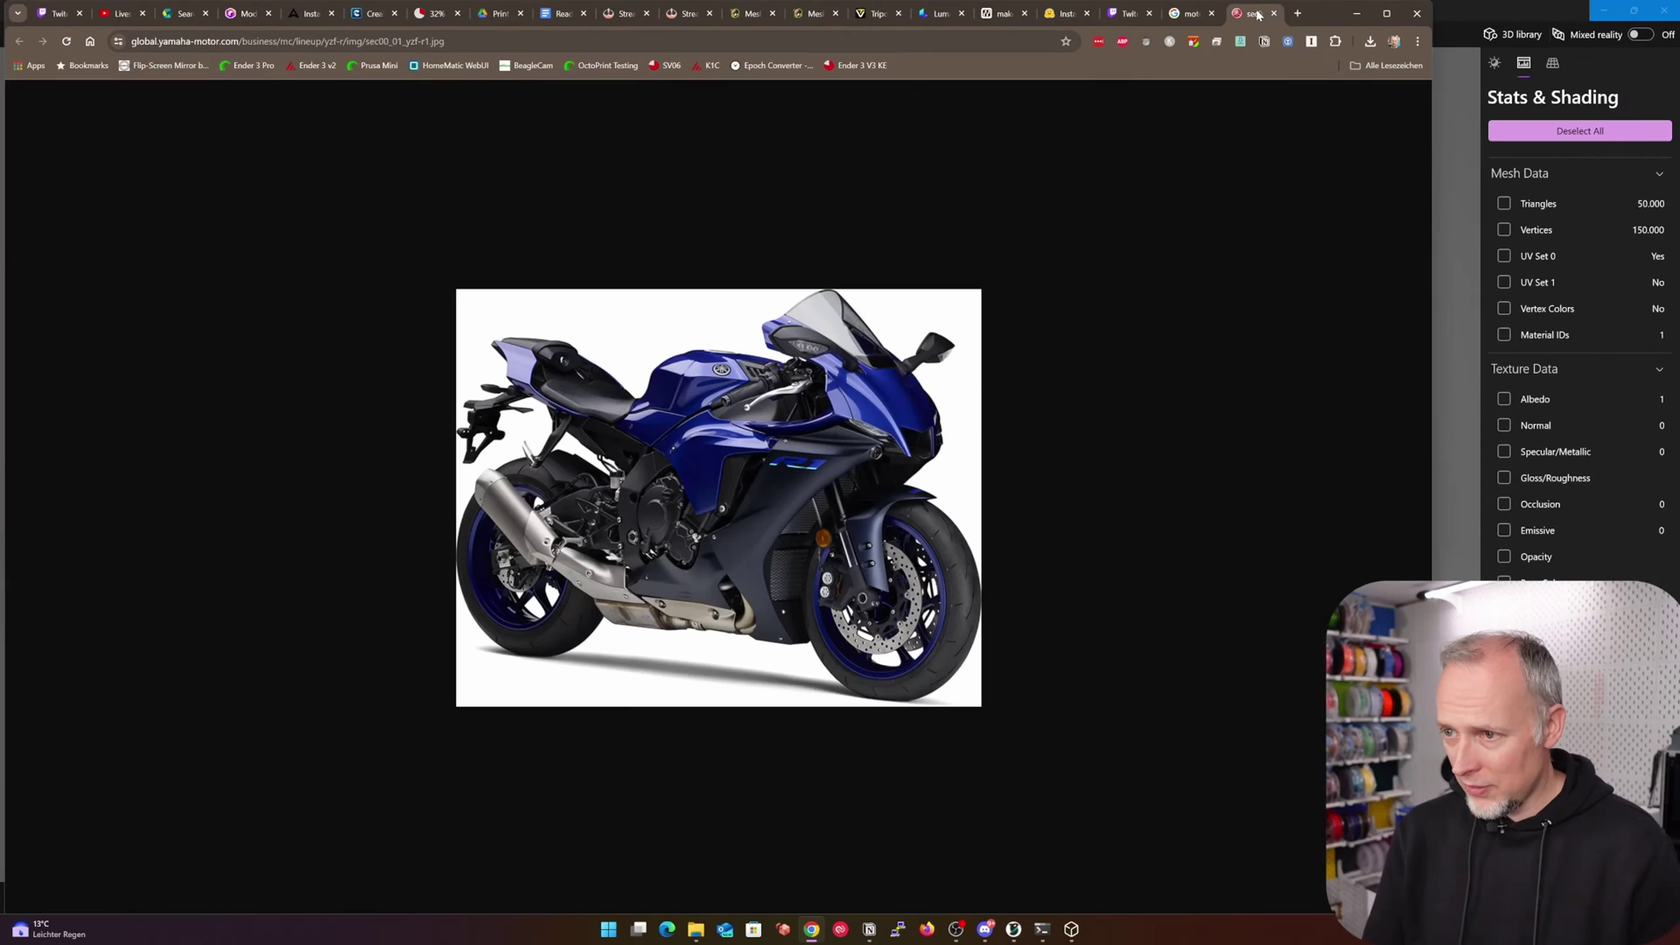
right_click(681, 413)
click(763, 451)
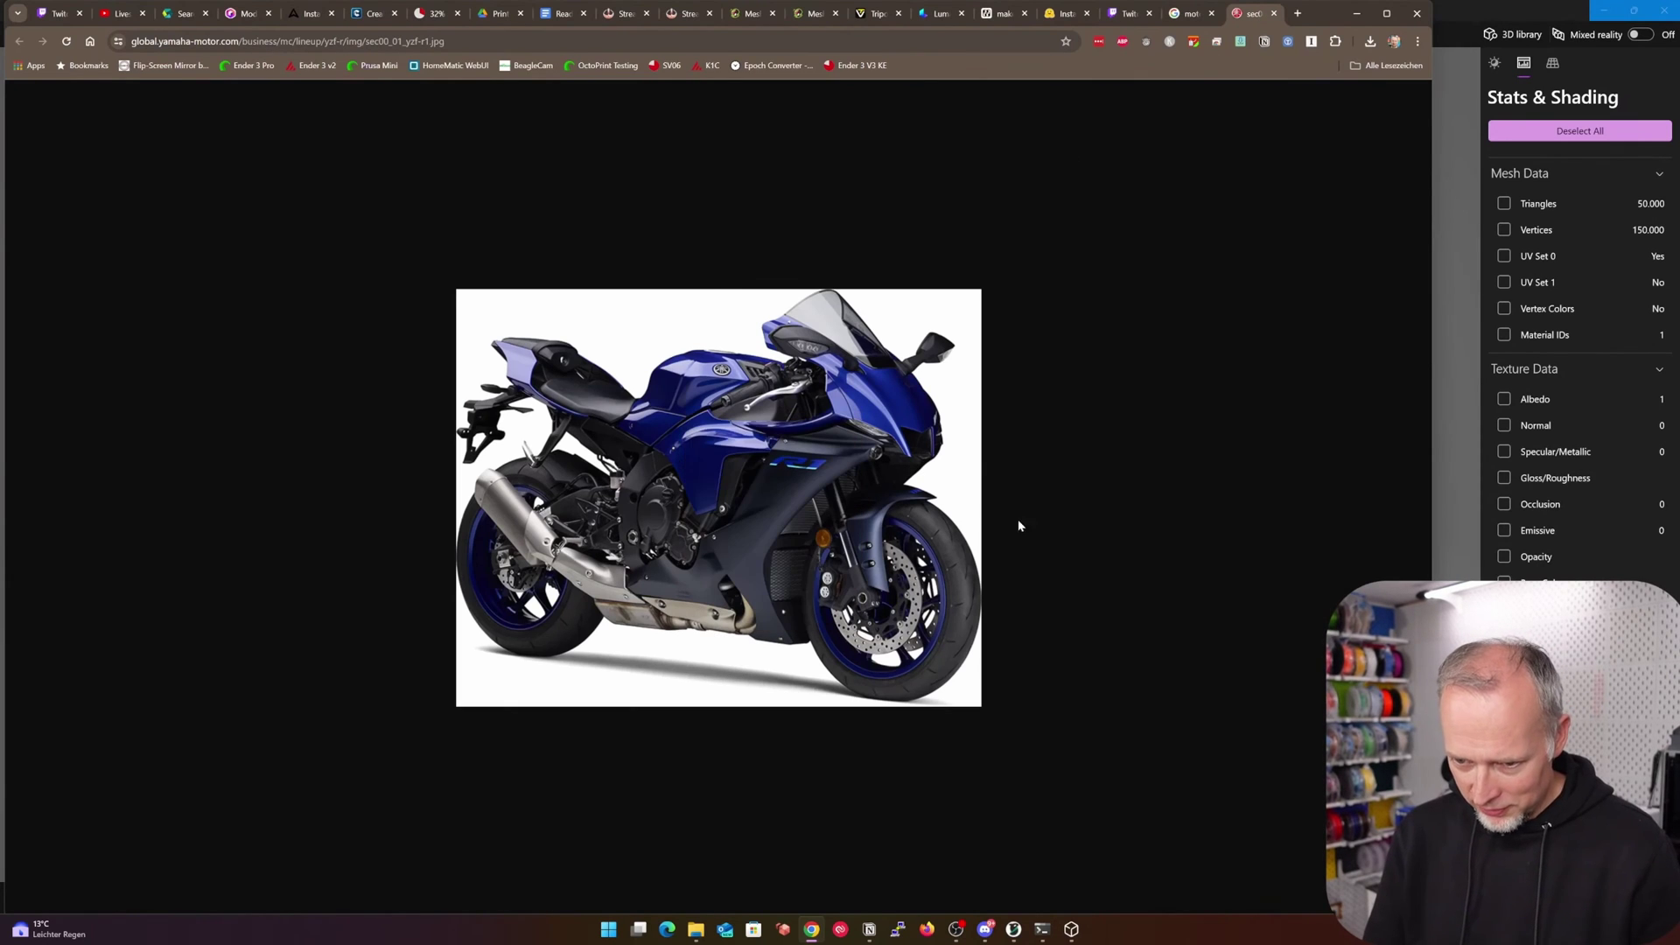
key(Return)
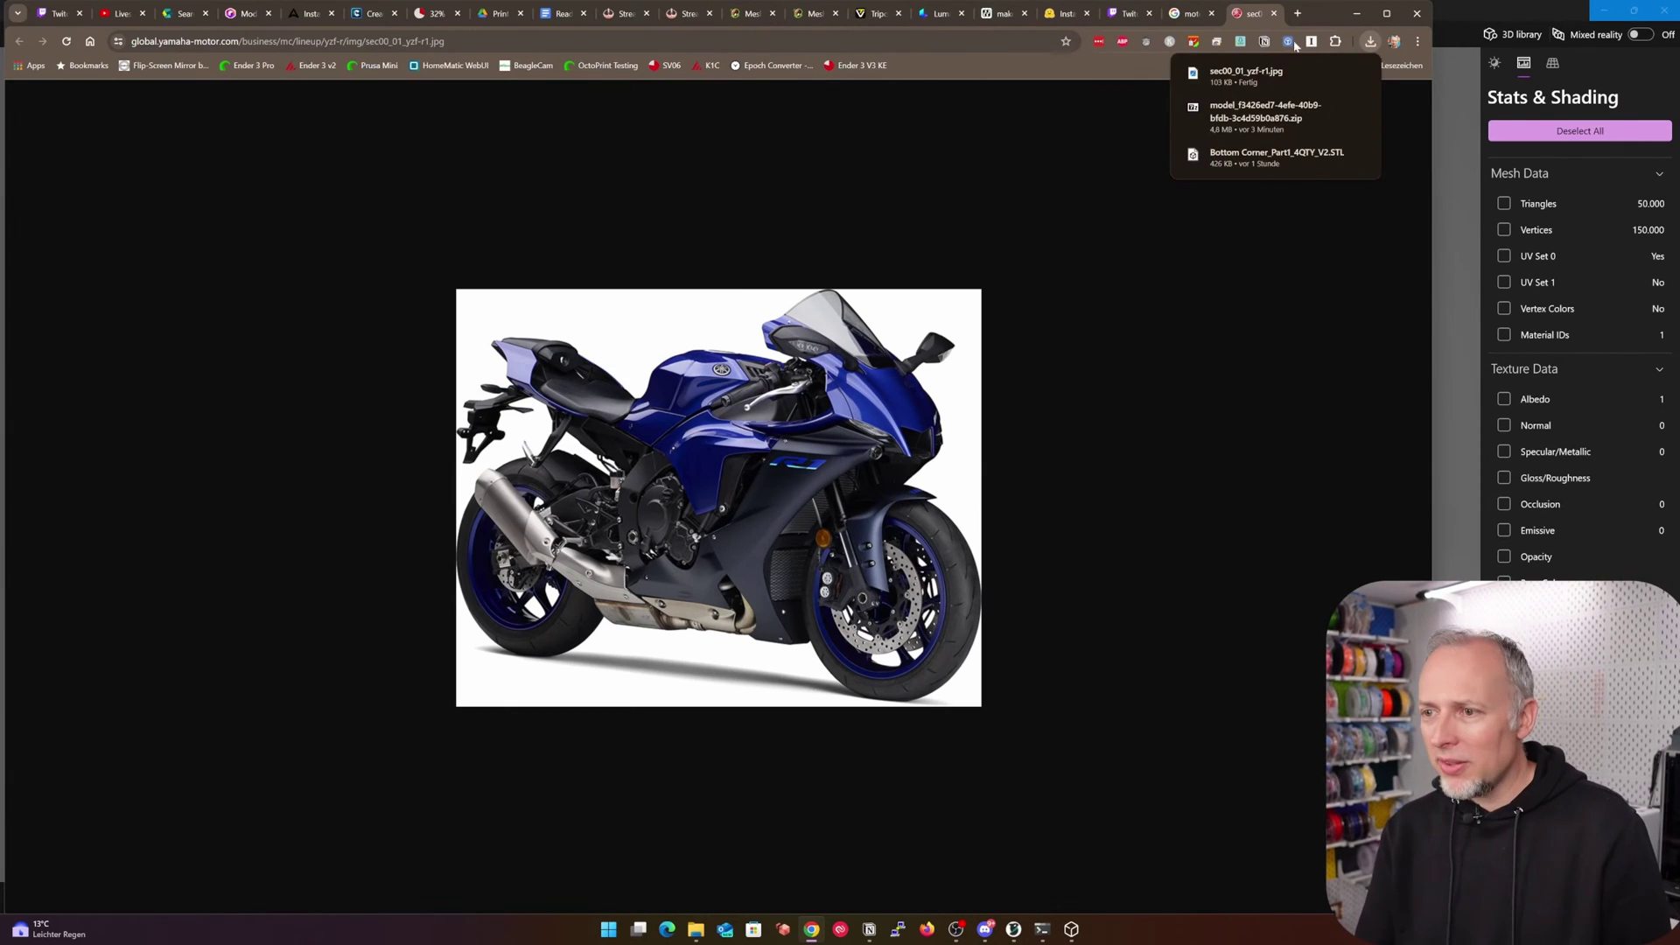
Step: Switch to the InstantMesh space on Hugging Face and look over its image input, generation settings and examples
click(1173, 15)
click(1061, 15)
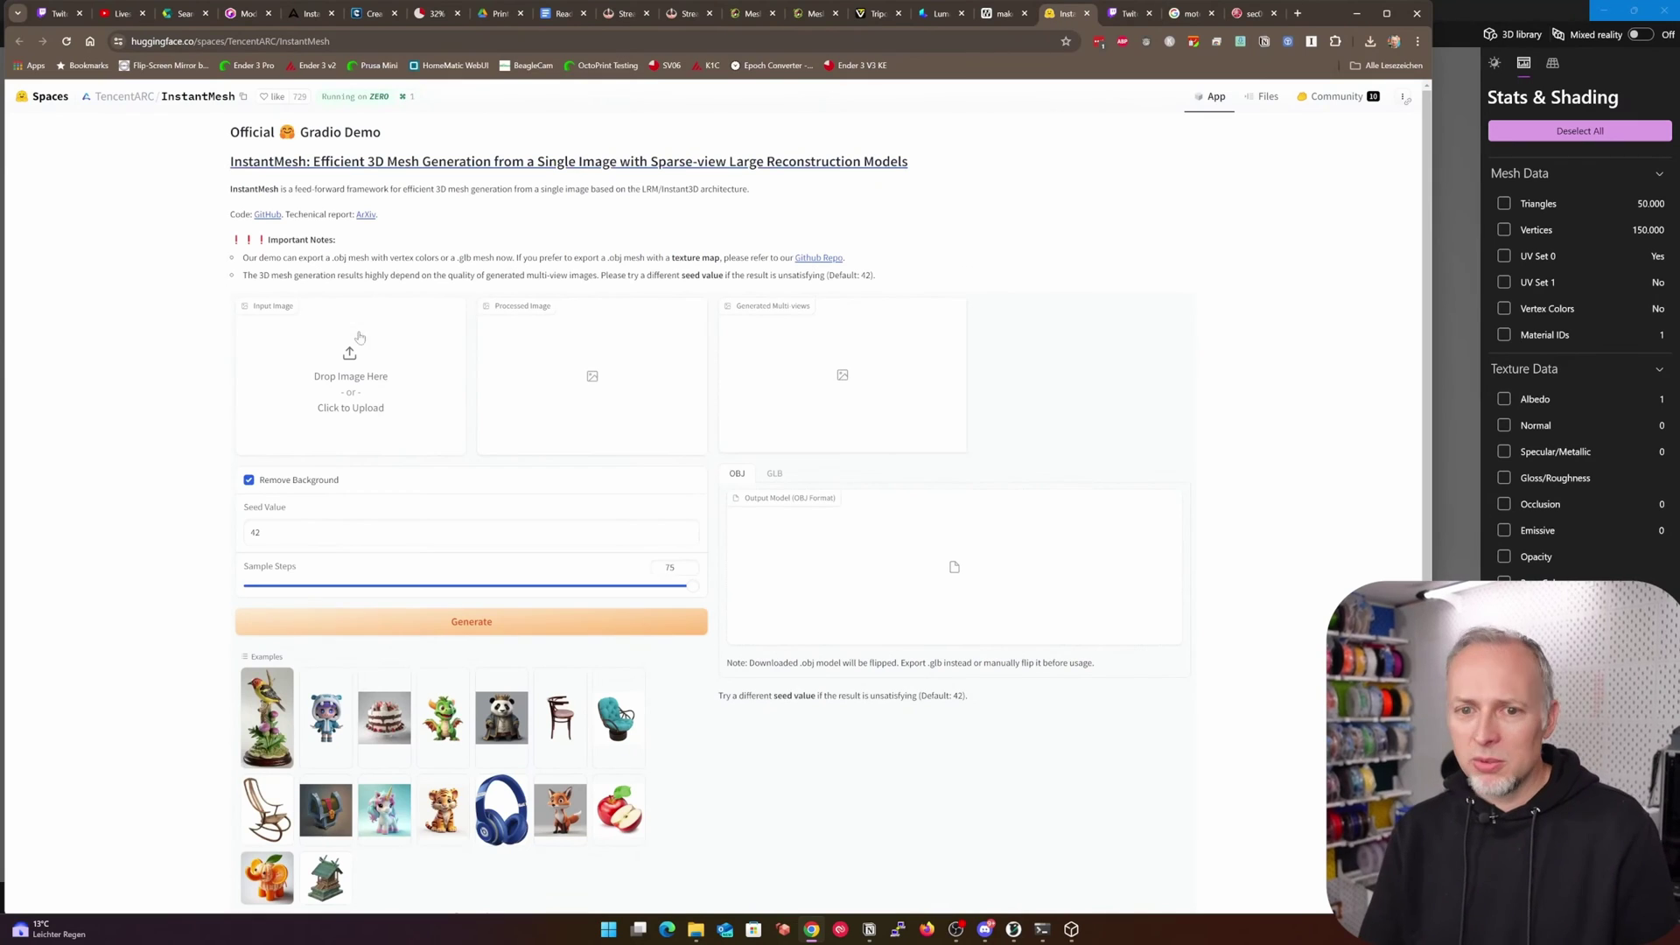
scroll(280, 560, down, 3)
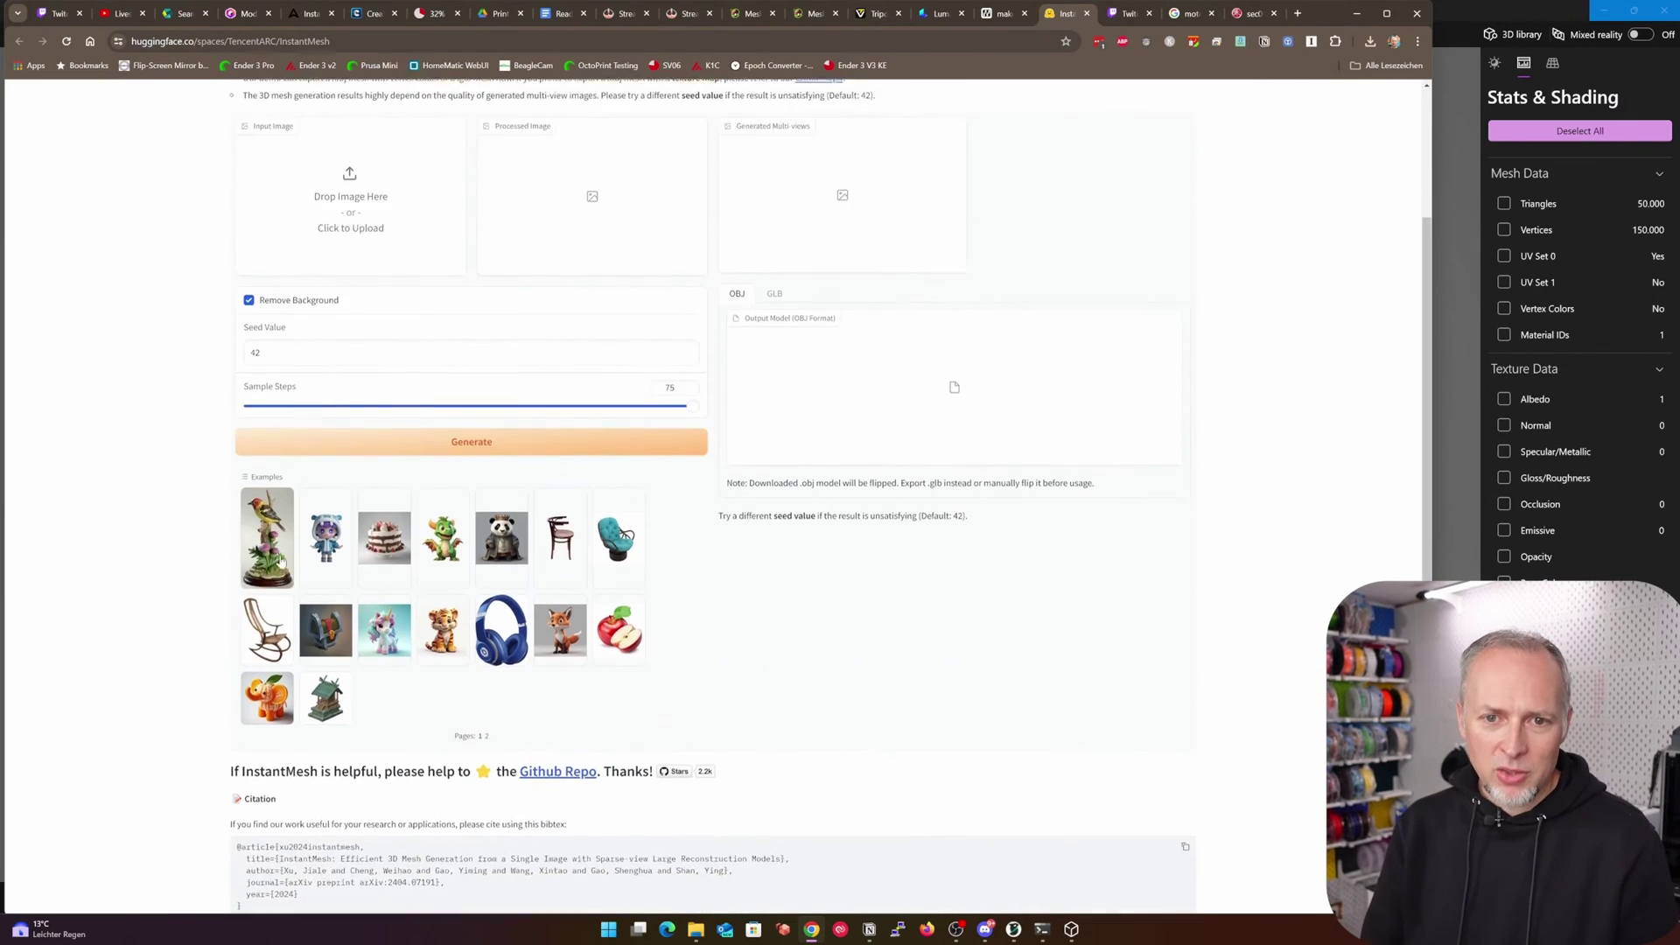
Step: Upload the saved blue Yamaha motorcycle picture as InstantMesh's input image and generate the 3D model with seed 42 and 75 sample steps
scroll(280, 560, up, 3)
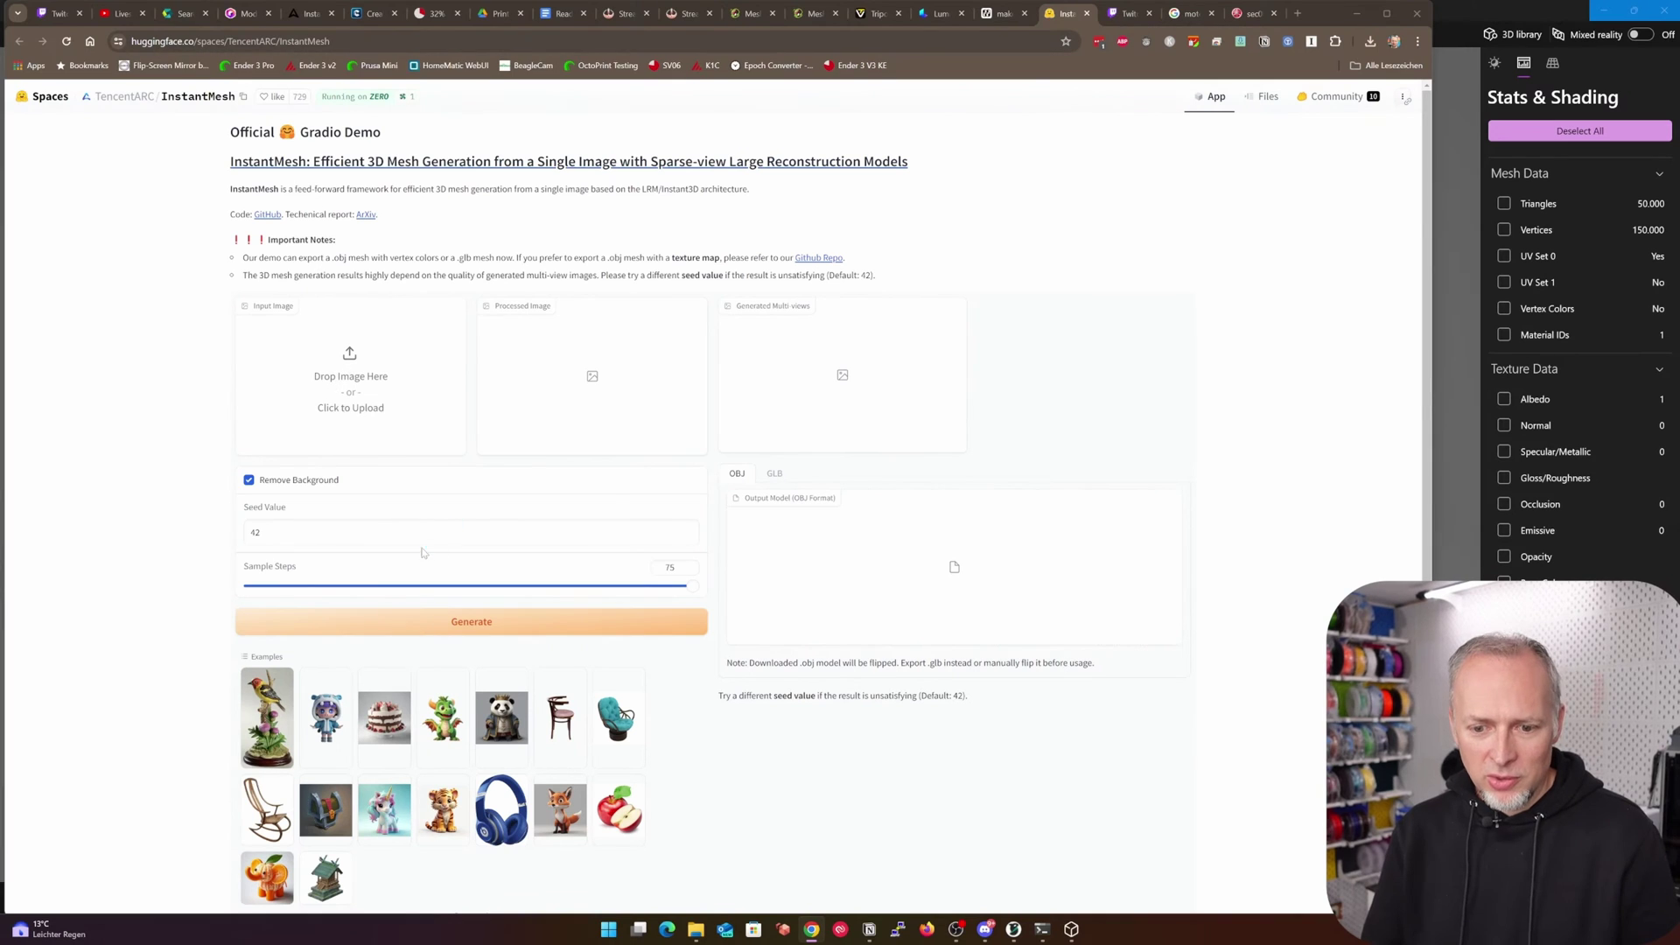
click(446, 342)
double_click(299, 122)
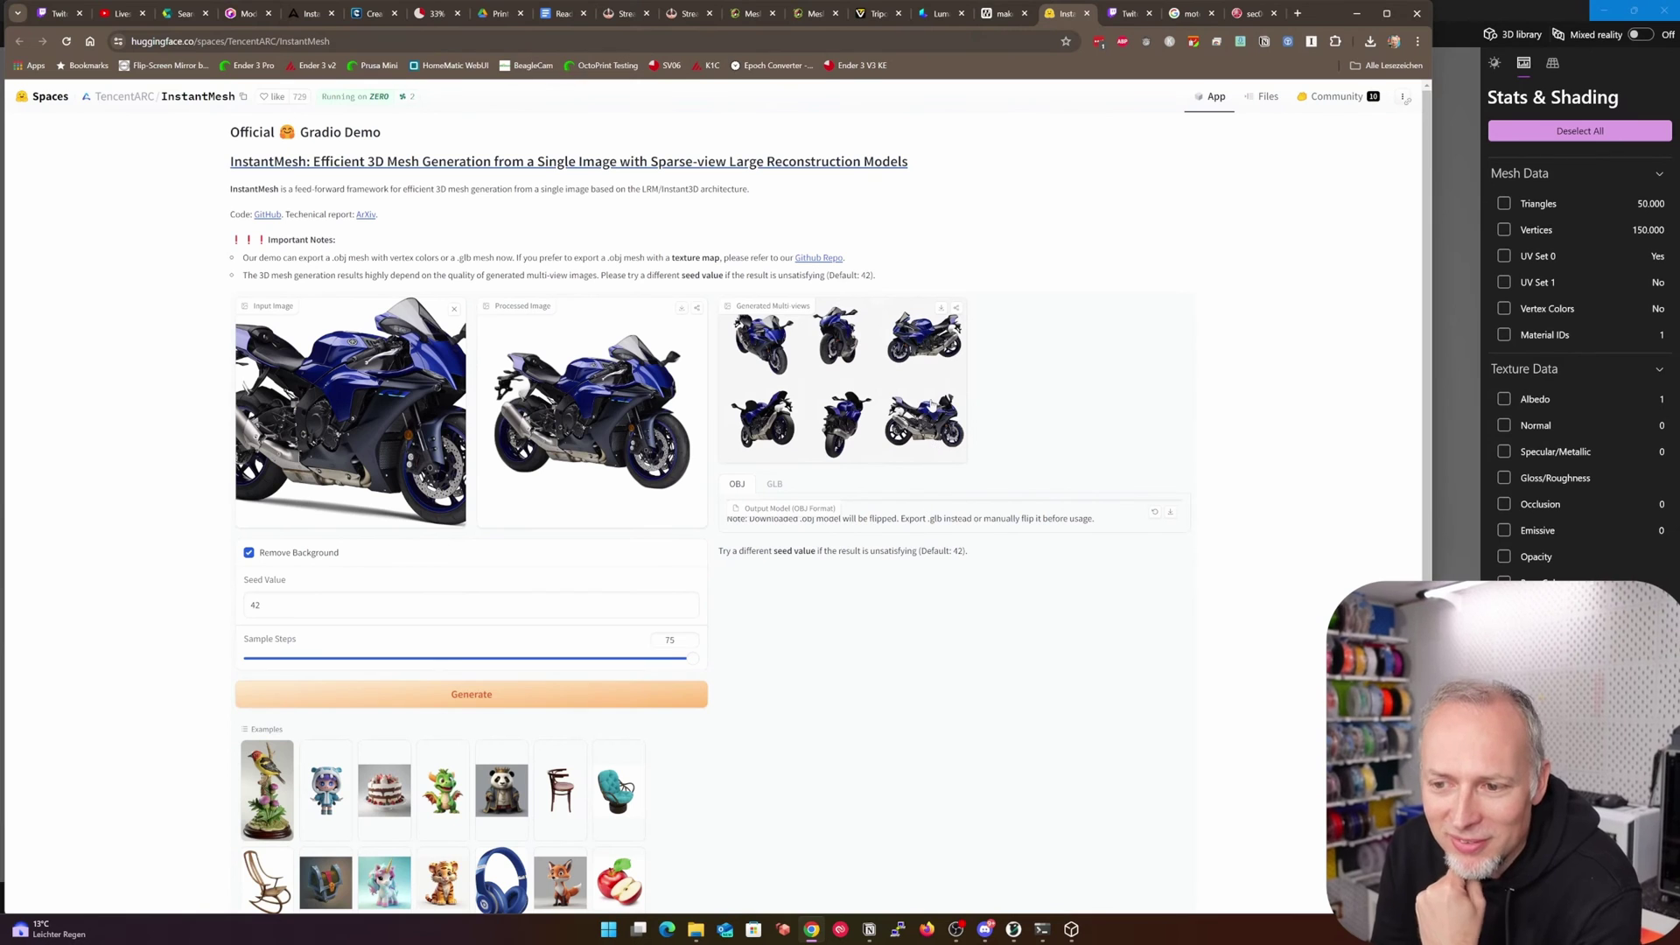
Step: Inspect the generated motorcycle in the OBJ output from both sides, and check its surface detail up close
click(775, 483)
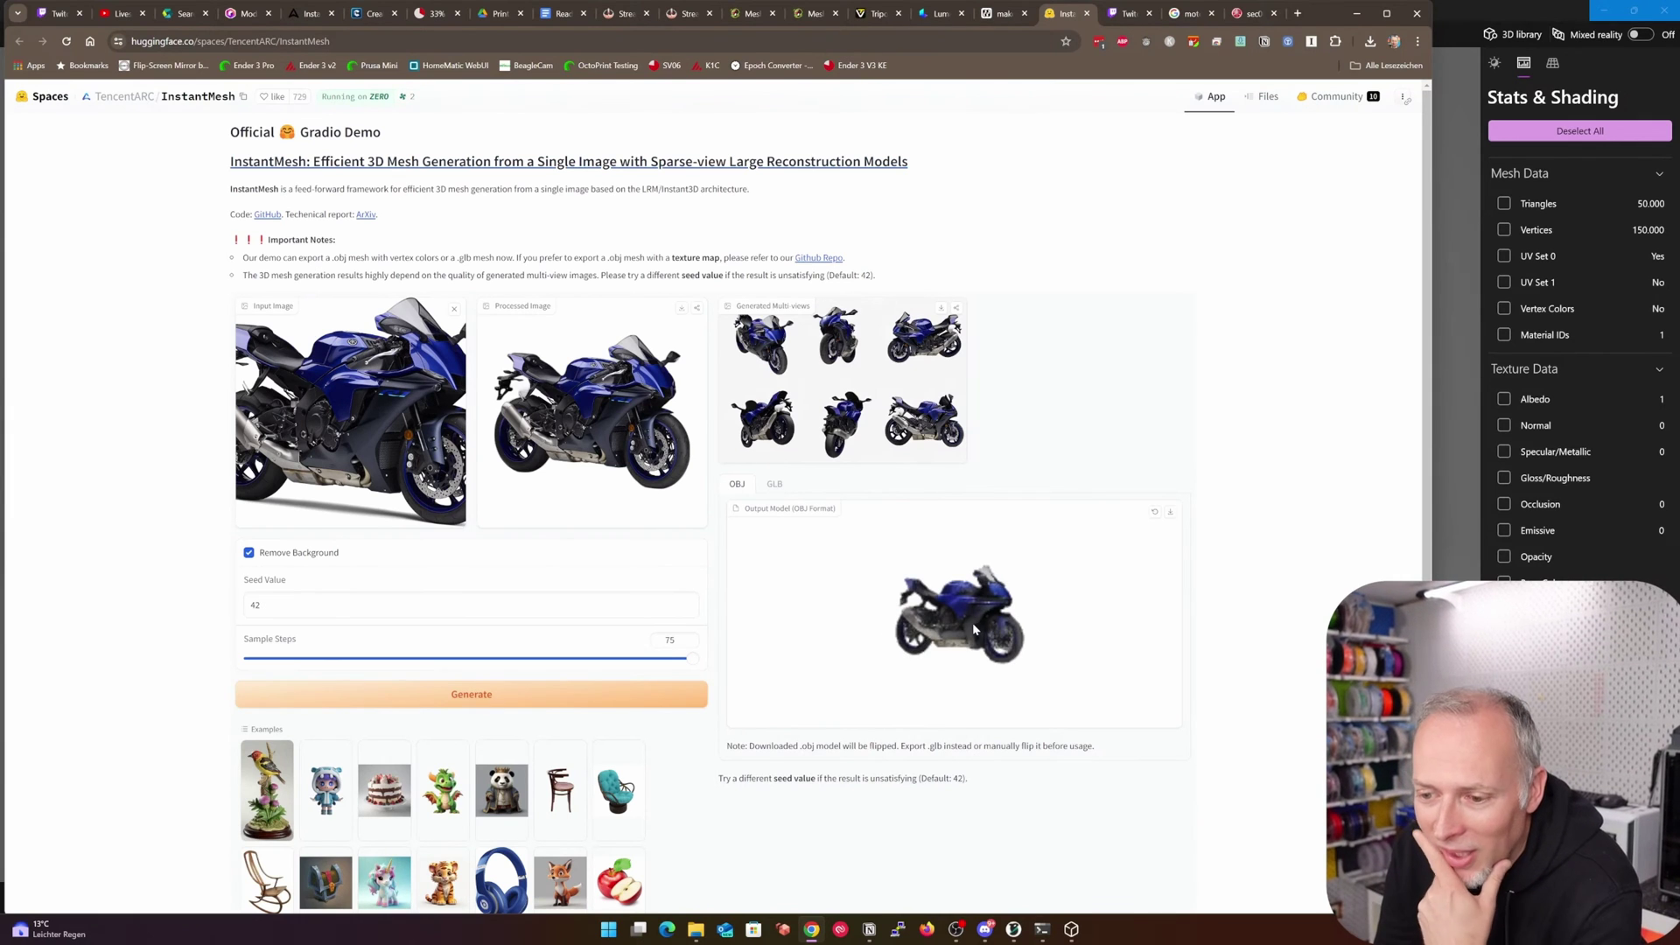
scroll(973, 622, up, 5)
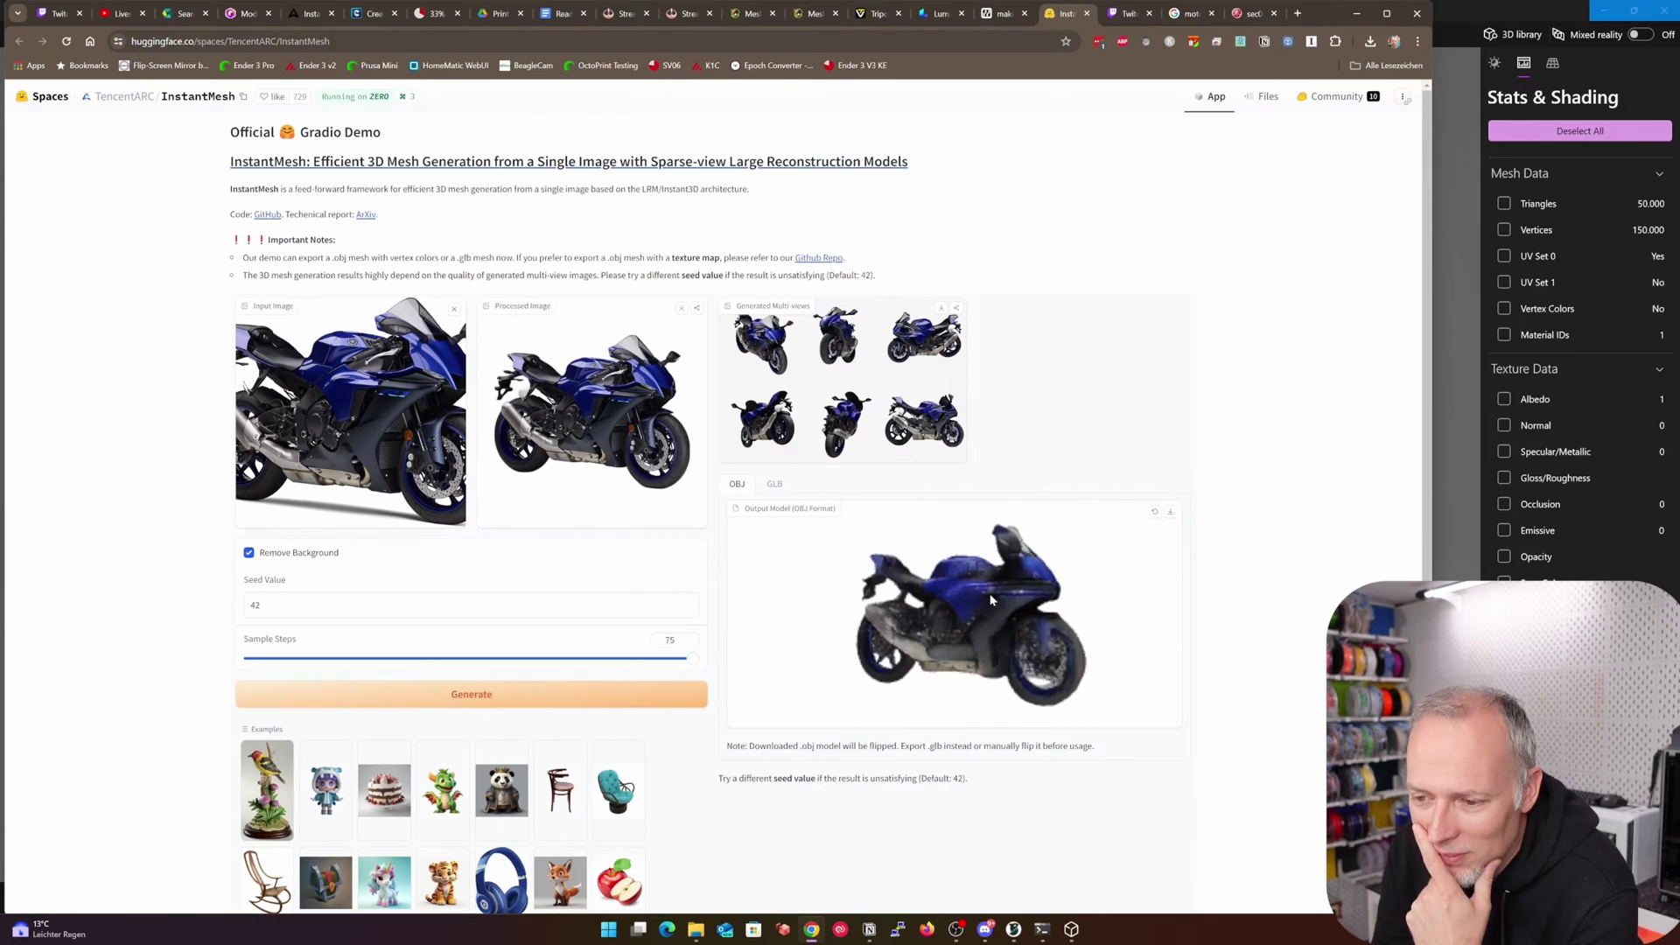
drag(989, 609, 933, 611)
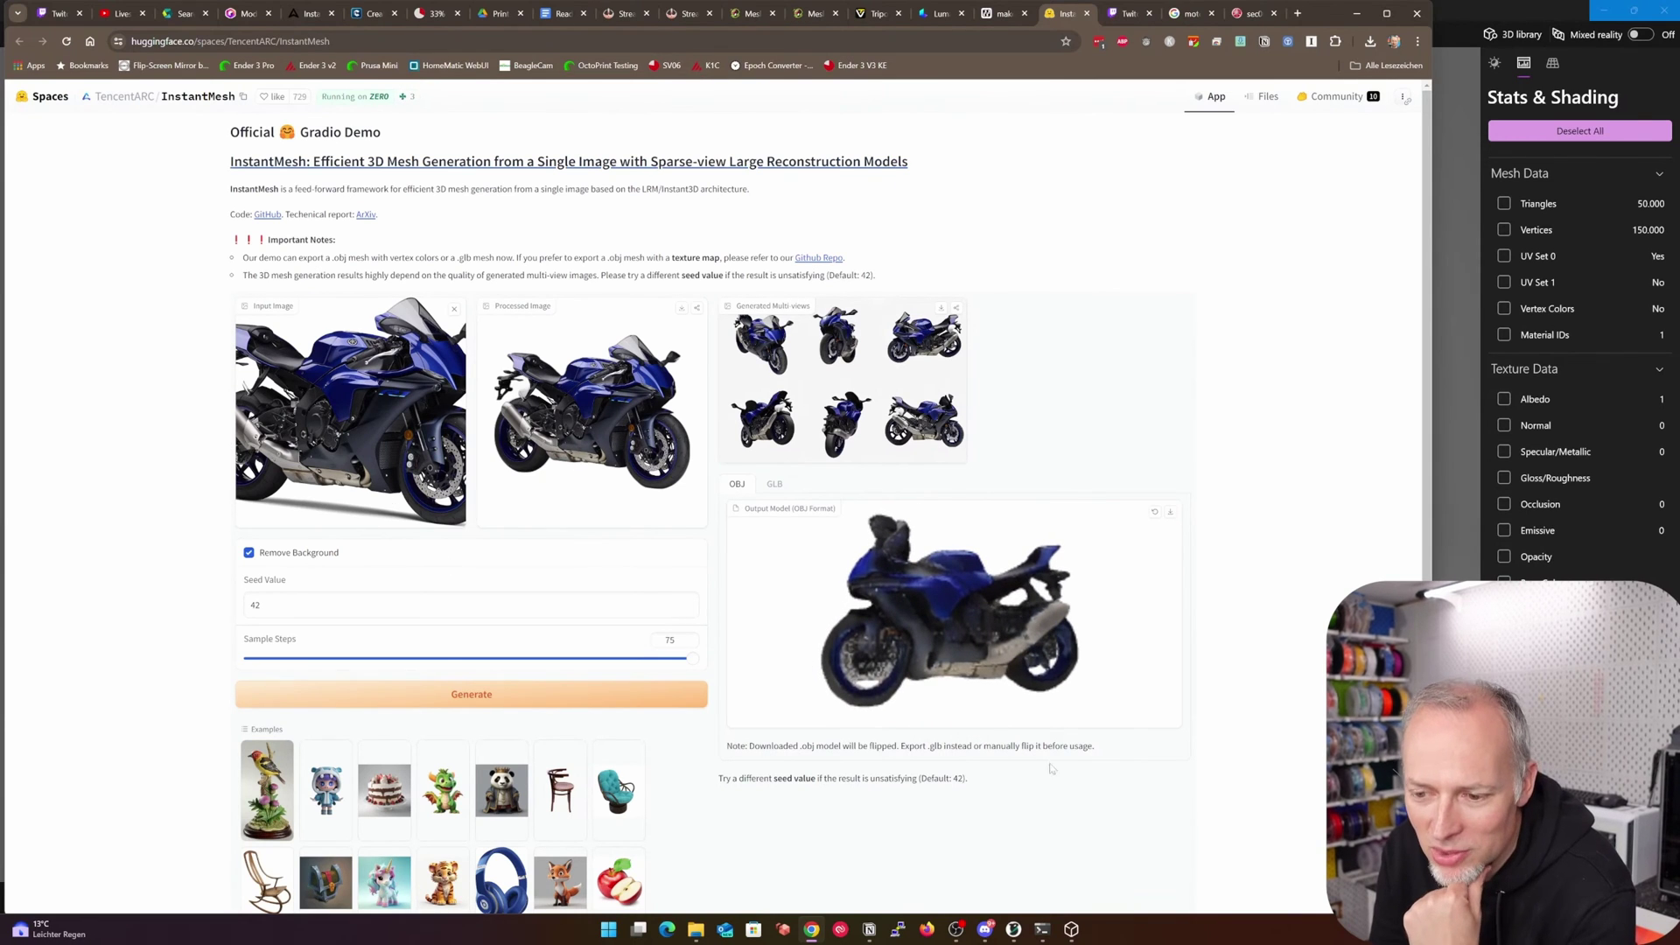
drag(949, 631, 999, 665)
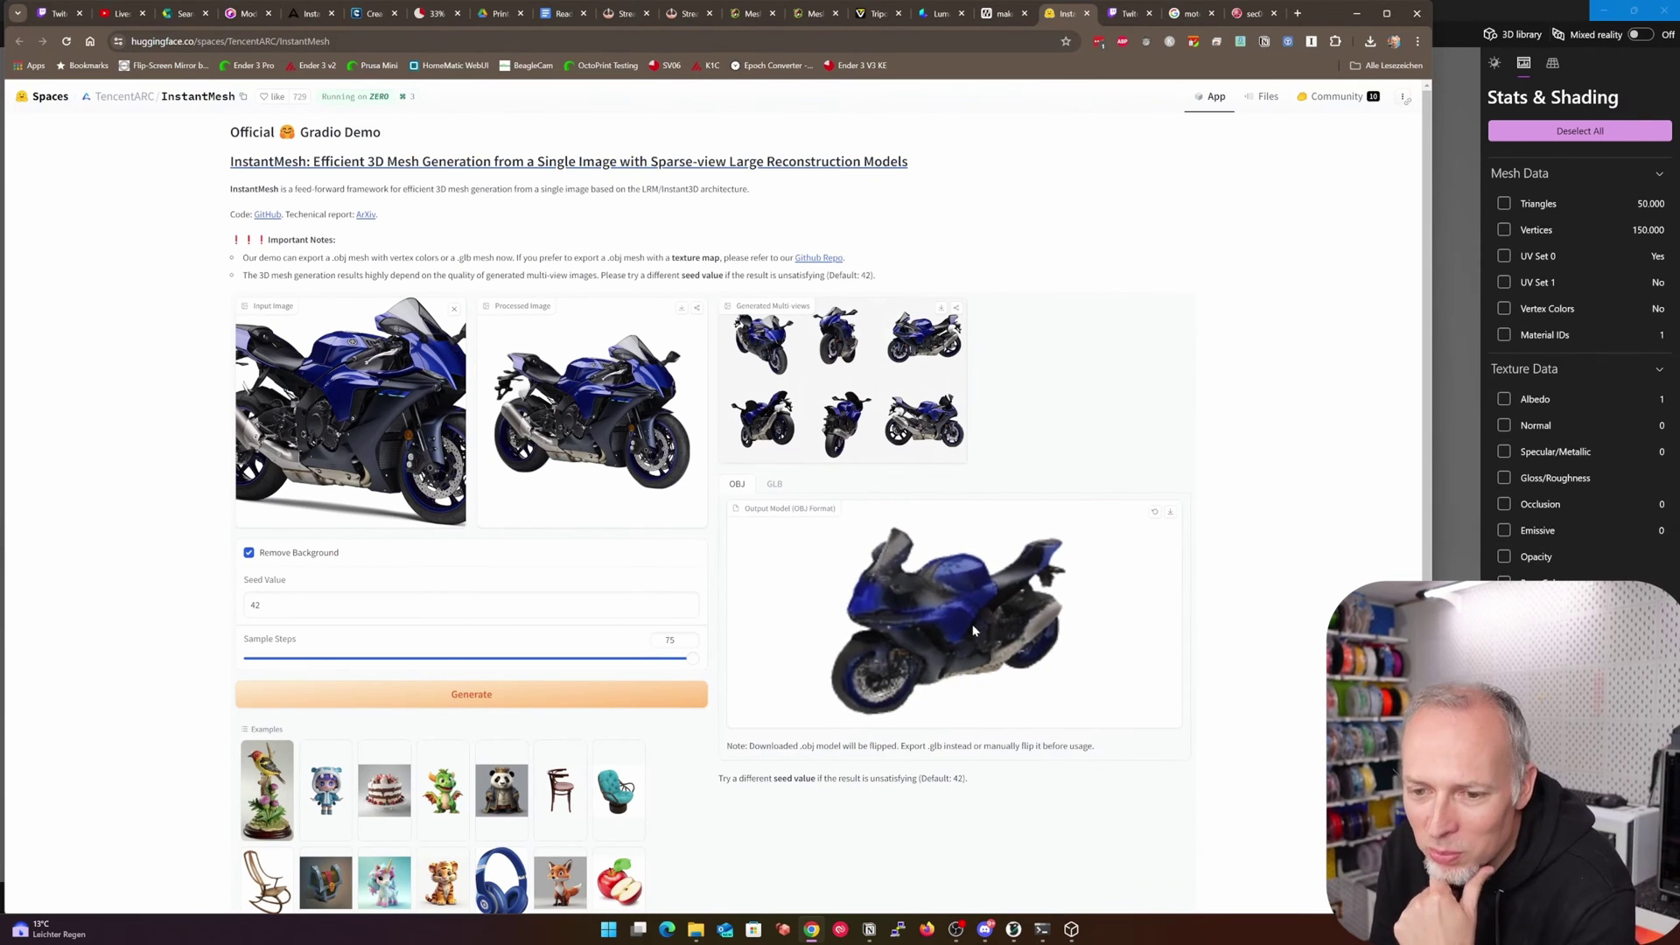
scroll(973, 622, up, 5)
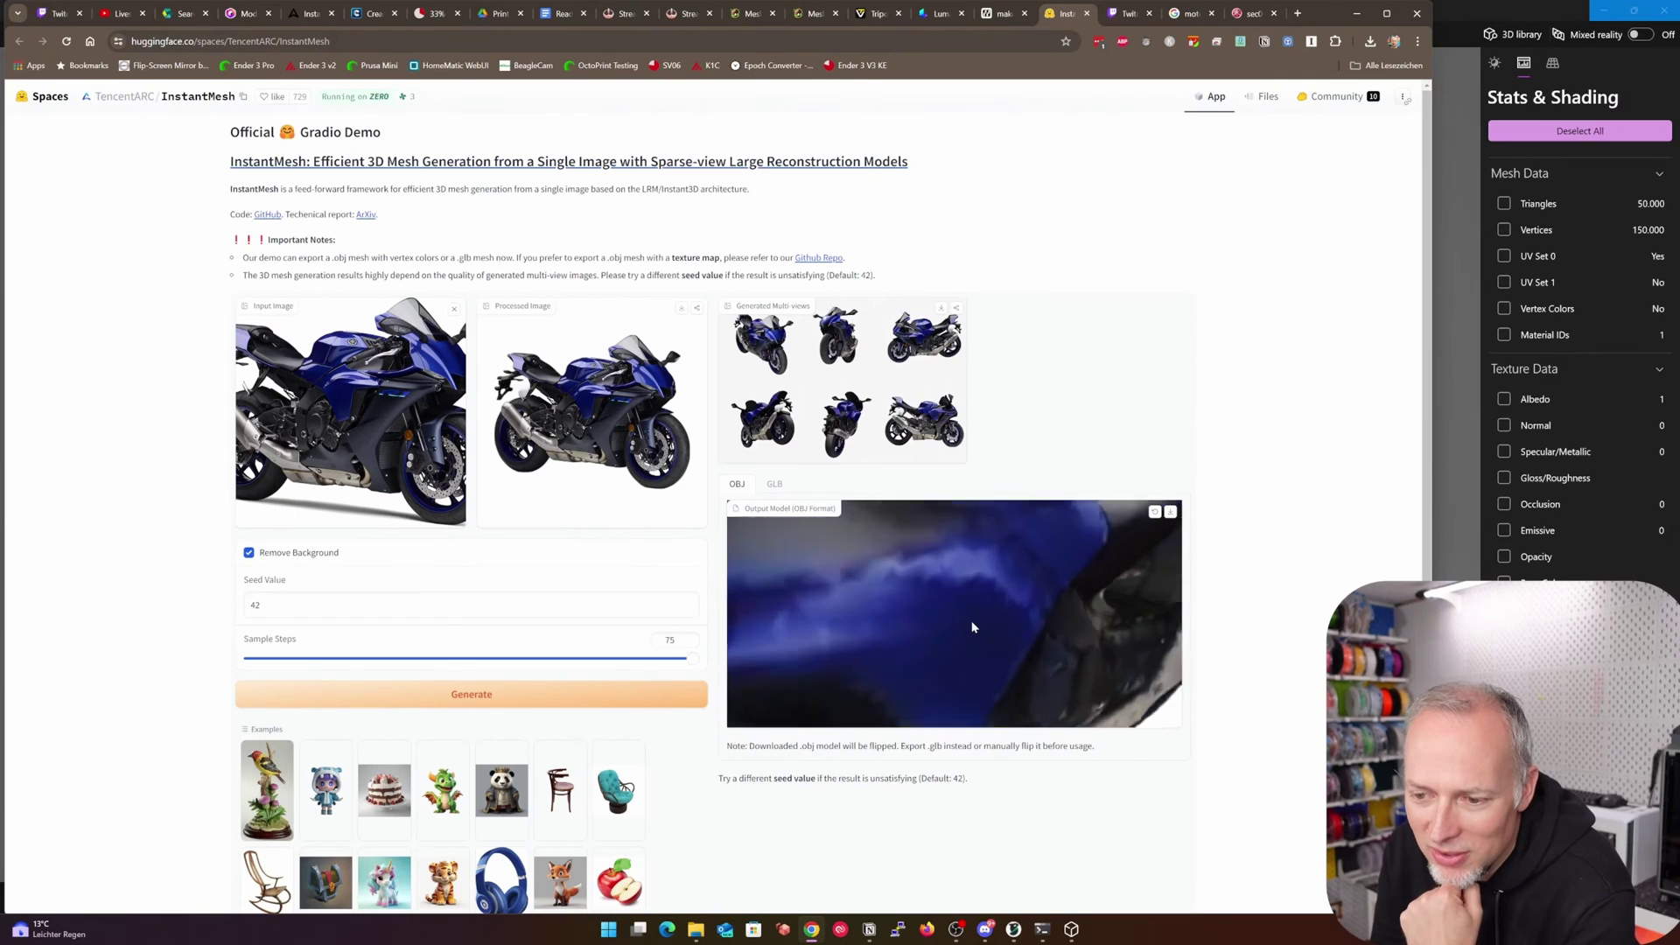
scroll(973, 626, down, 5)
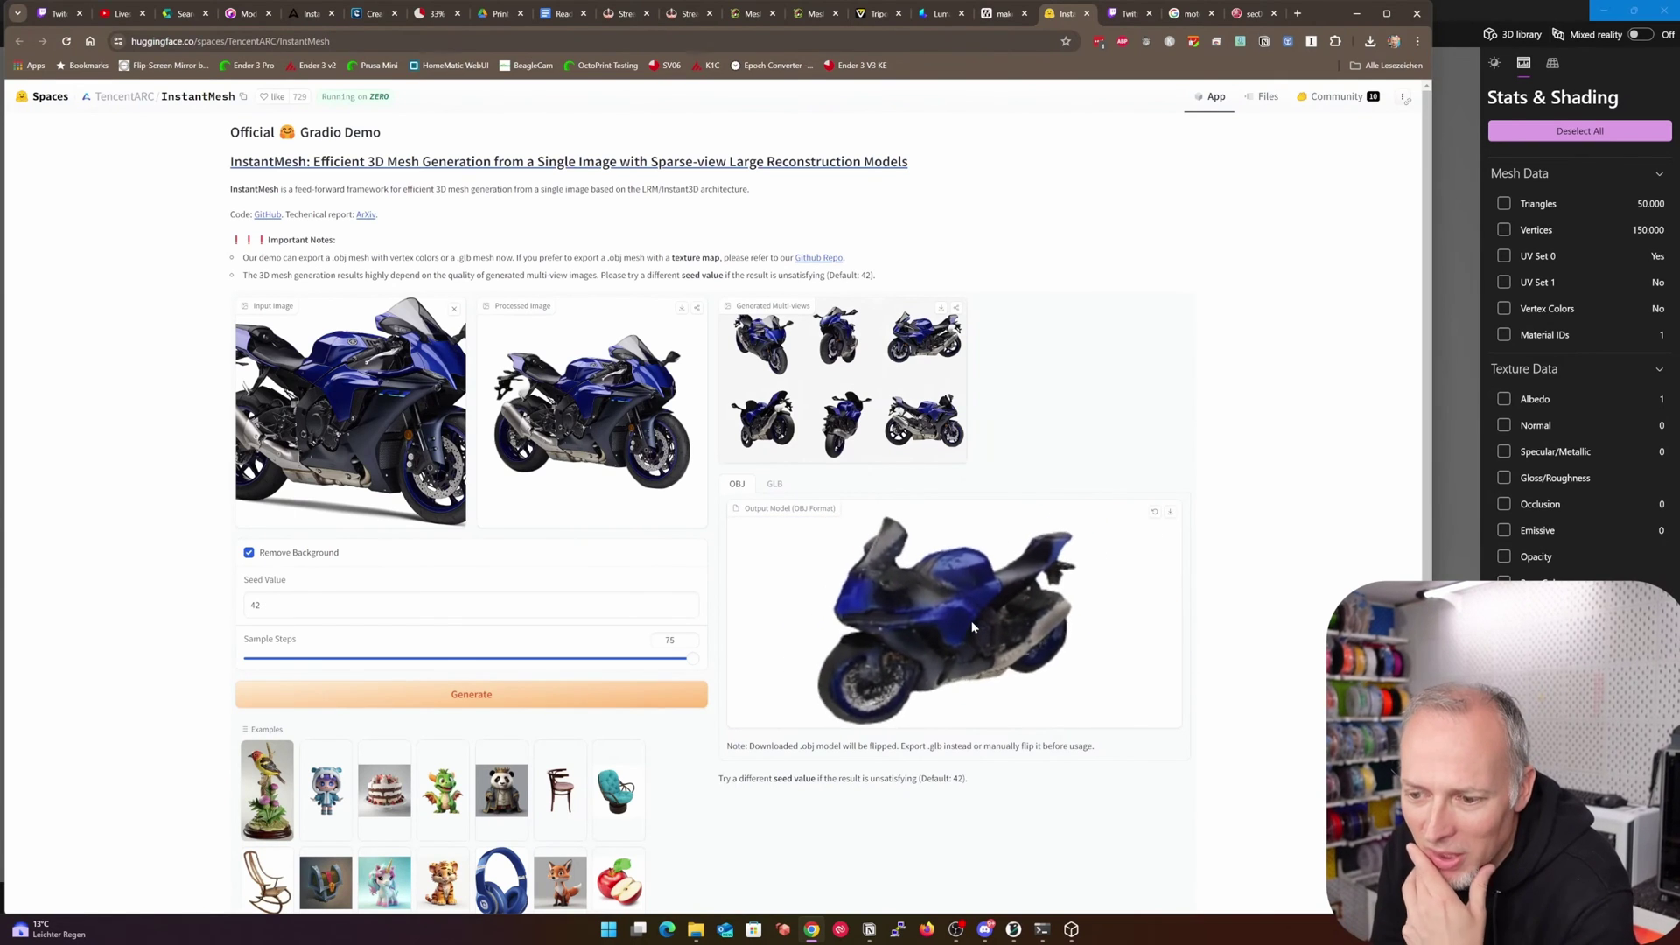
drag(972, 627, 907, 632)
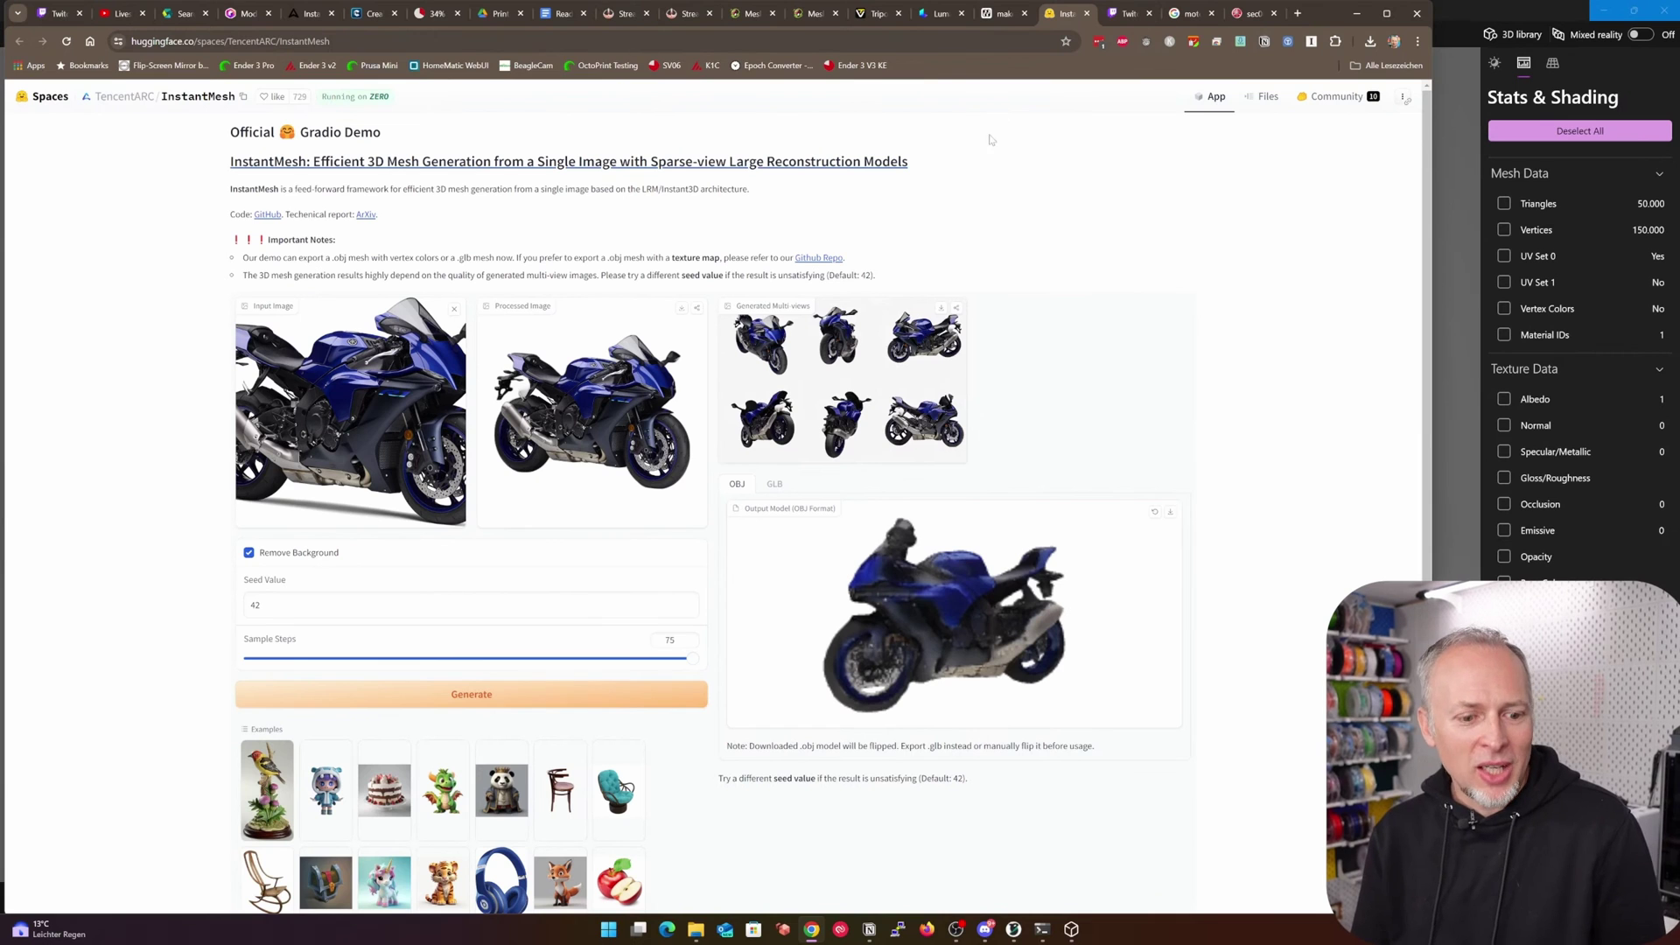
Step: Switch to the Luma Fields Dashboard, open the featured Gravity capture and view the jet-suit figure from several sides
click(918, 15)
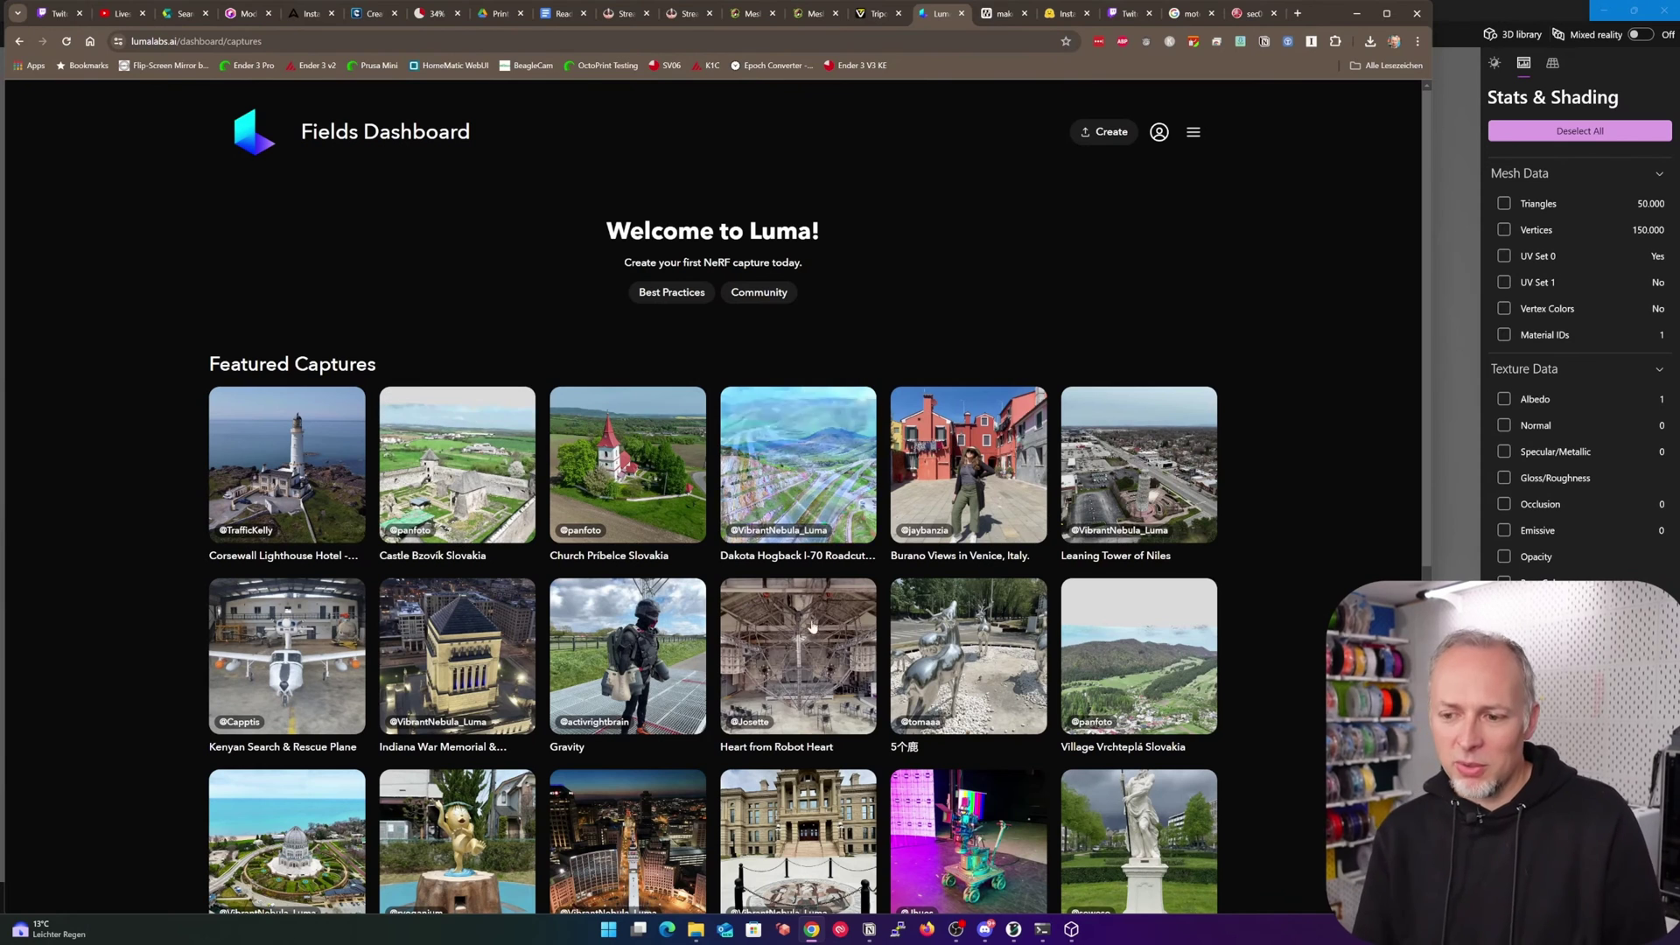
click(664, 704)
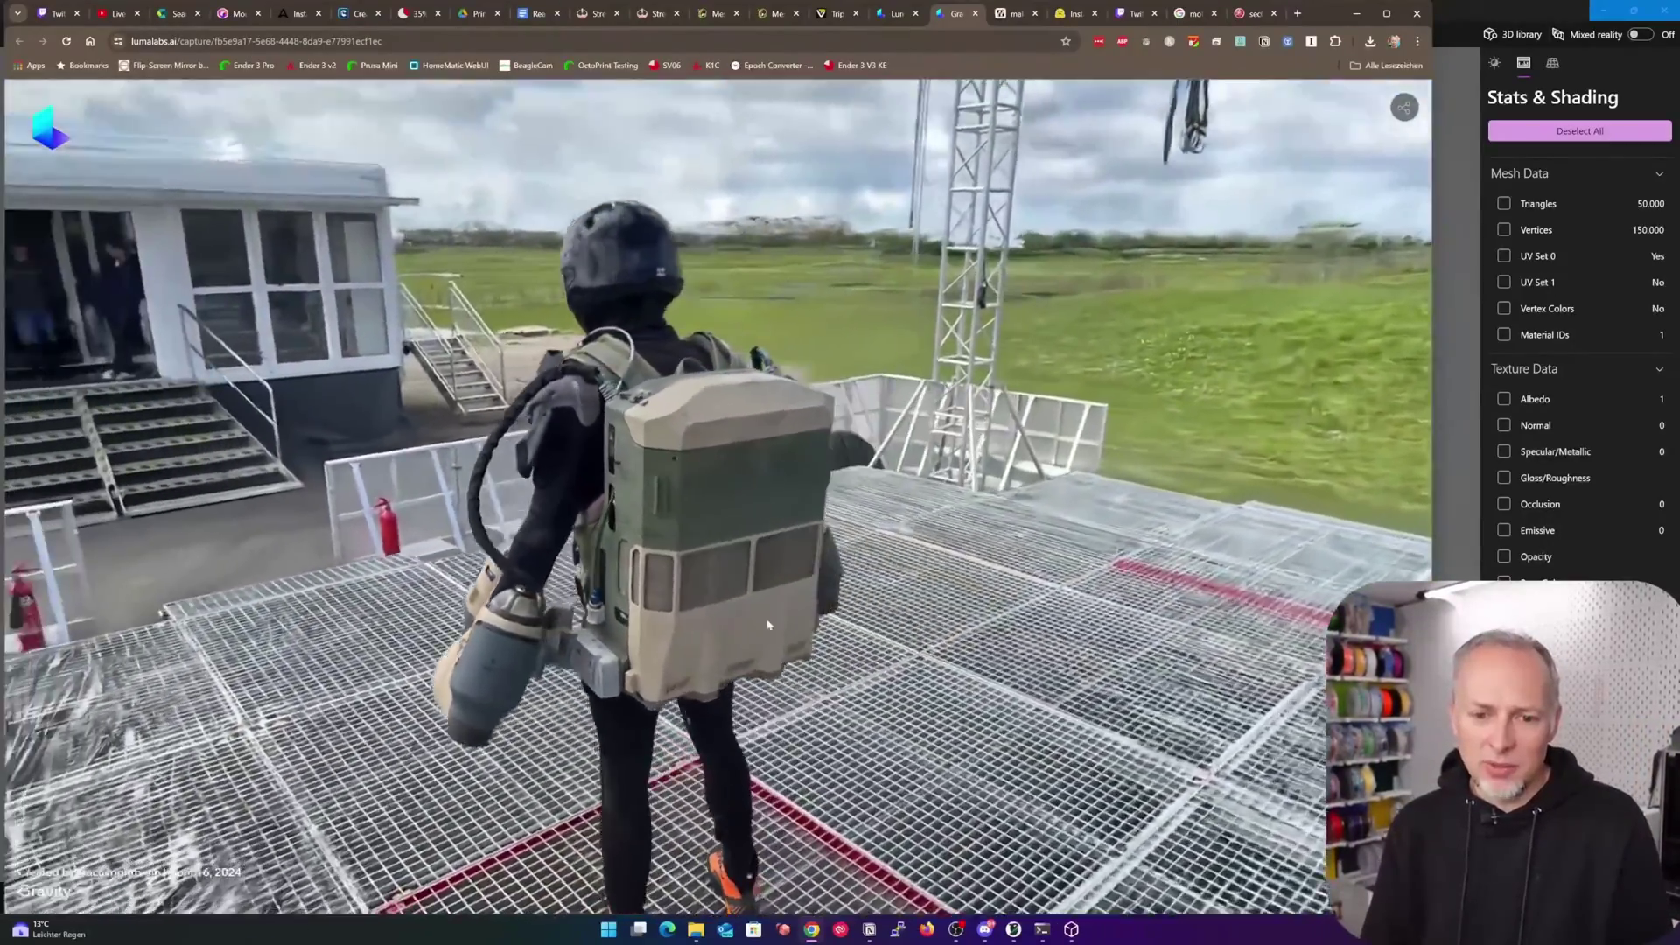
mouse_move(766, 625)
mouse_down()
mouse_move(595, 700)
mouse_move(490, 490)
mouse_move(219, 656)
mouse_up()
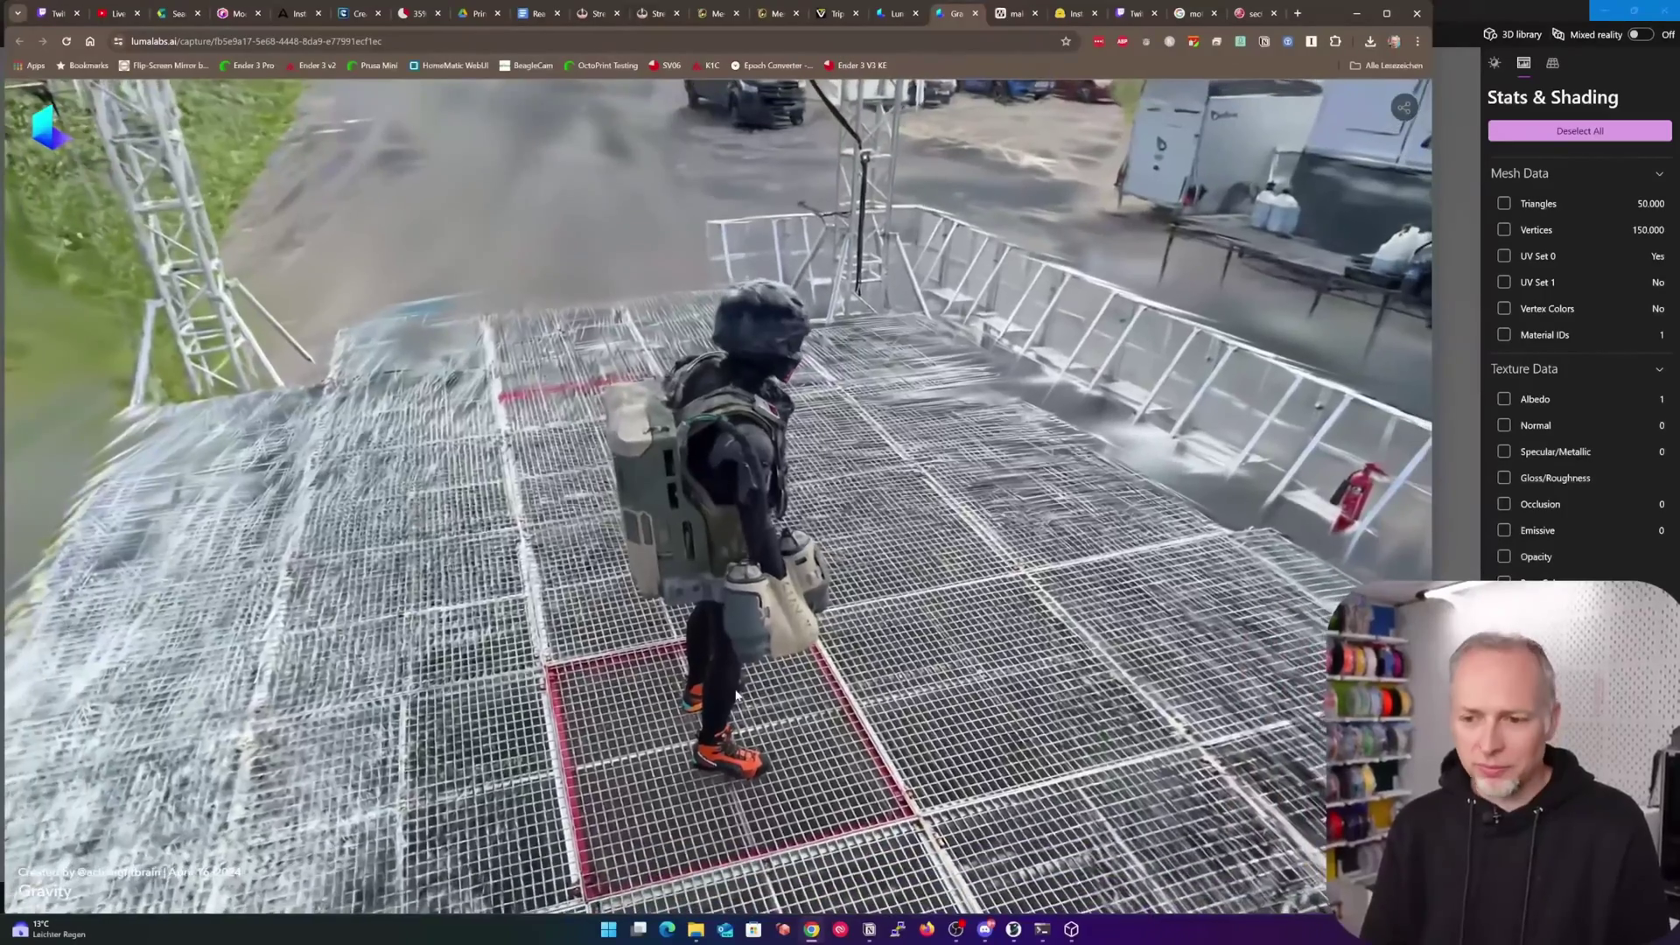
drag(735, 695, 608, 684)
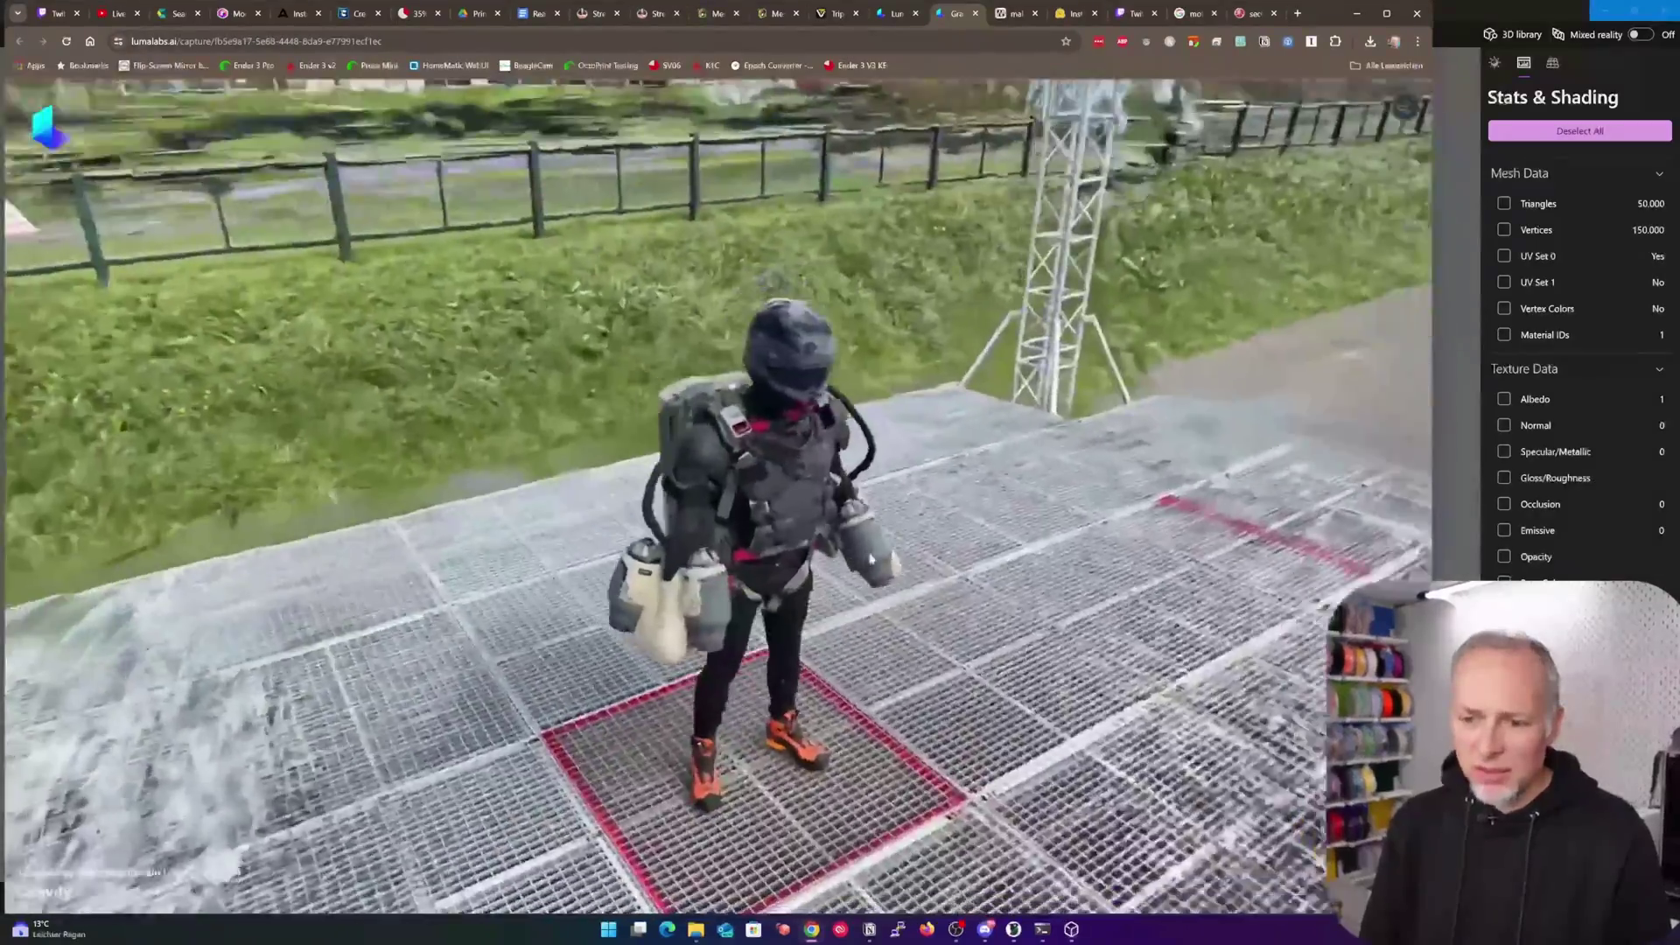
Step: Examine the Gravity capture's figure, platform and surroundings from near and far and from different heights
scroll(863, 540, down, 2)
scroll(867, 551, up, 3)
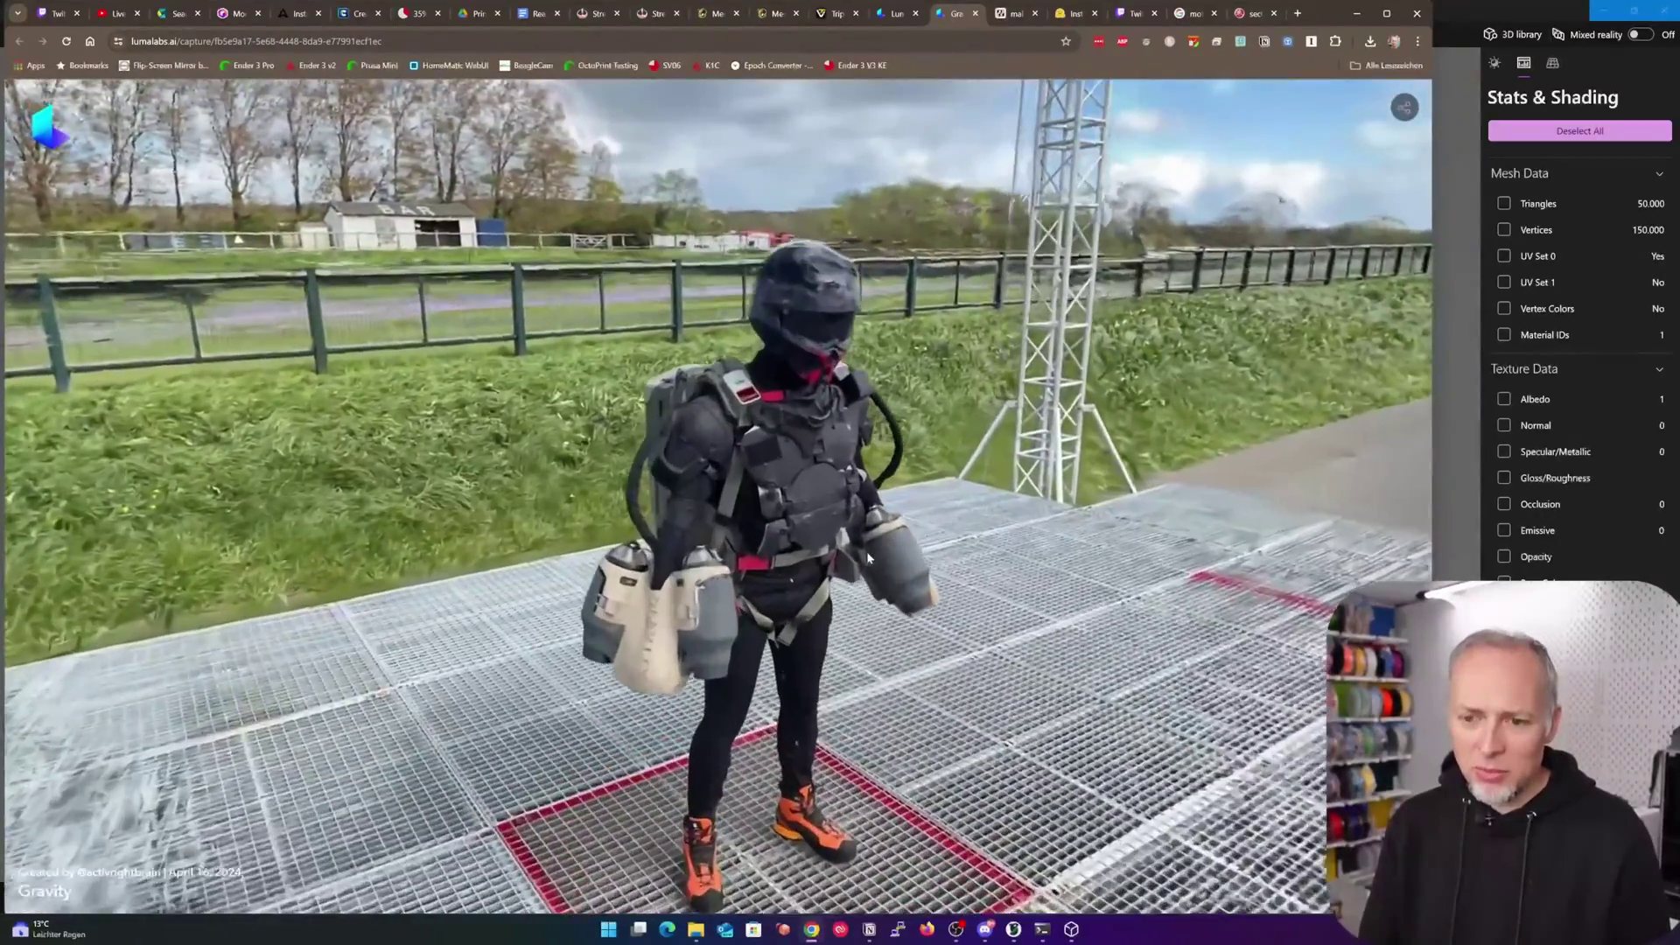
scroll(852, 569, down, 3)
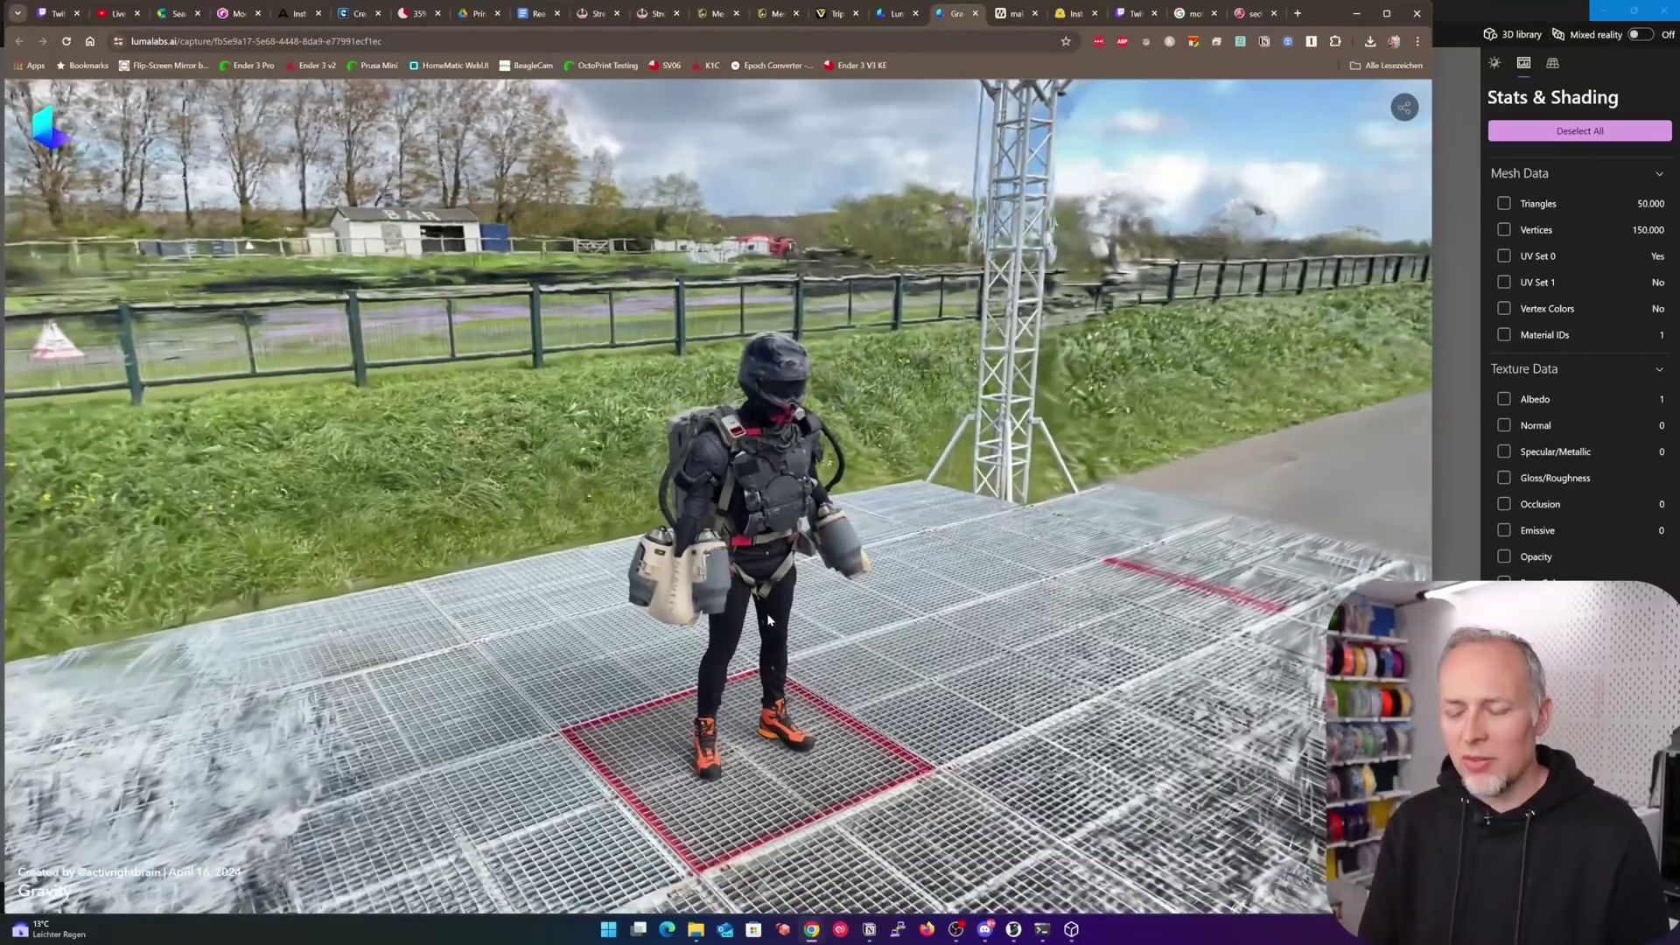
mouse_move(770, 618)
mouse_down()
mouse_move(782, 672)
mouse_move(768, 623)
mouse_up()
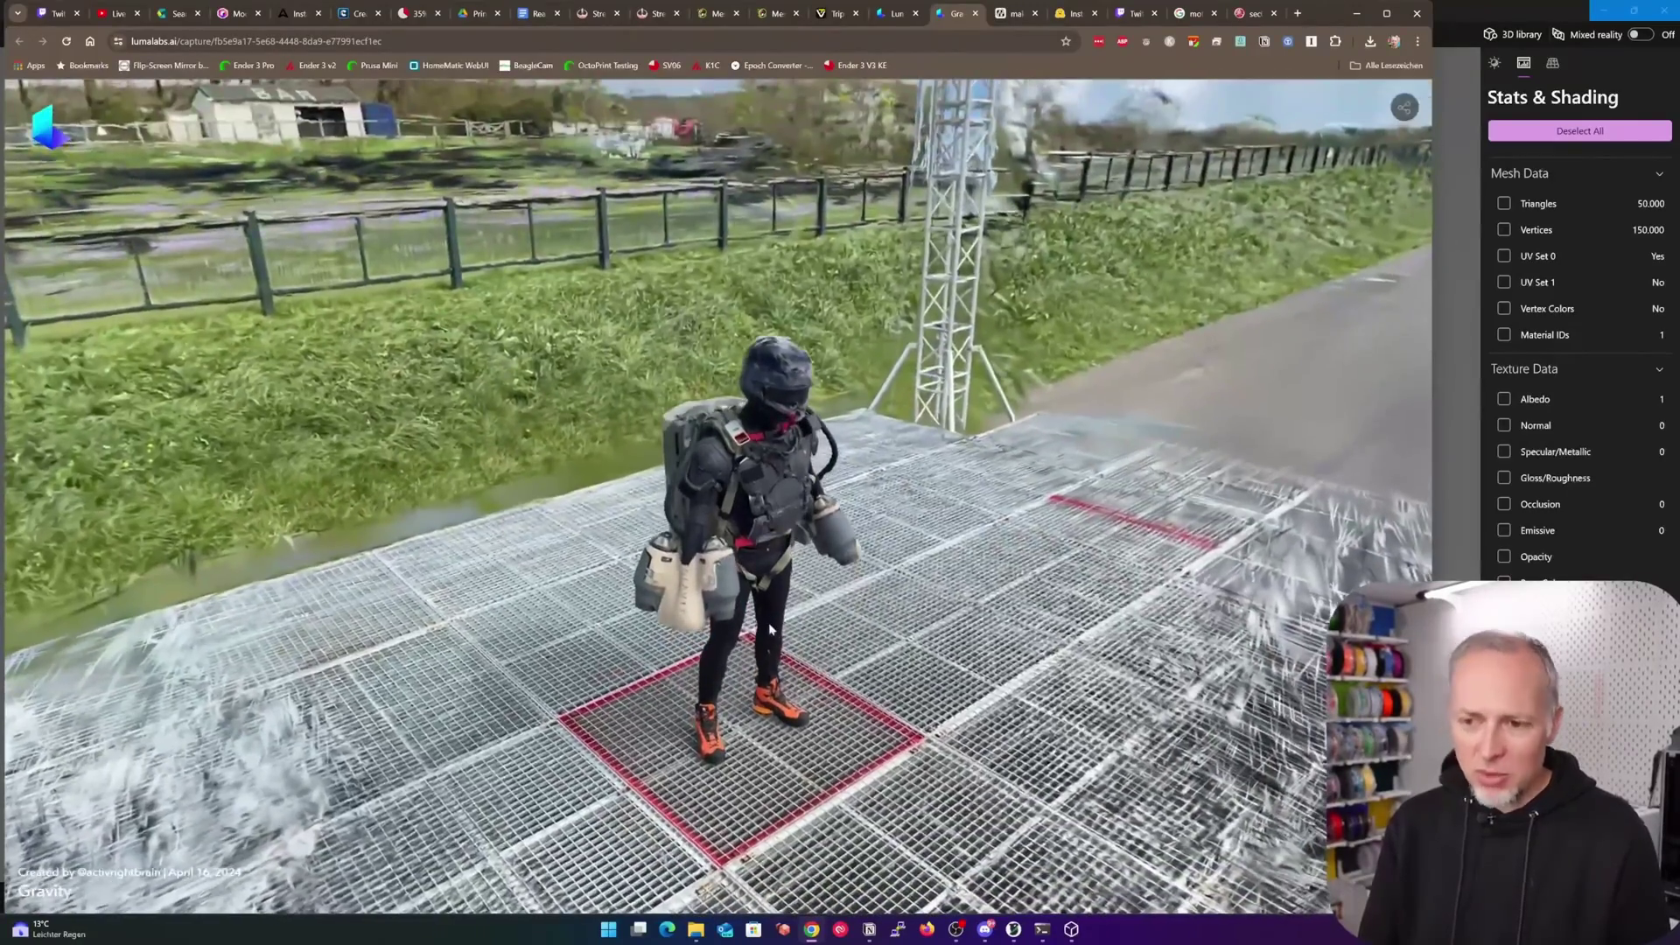
scroll(768, 622, down, 2)
scroll(768, 622, up, 3)
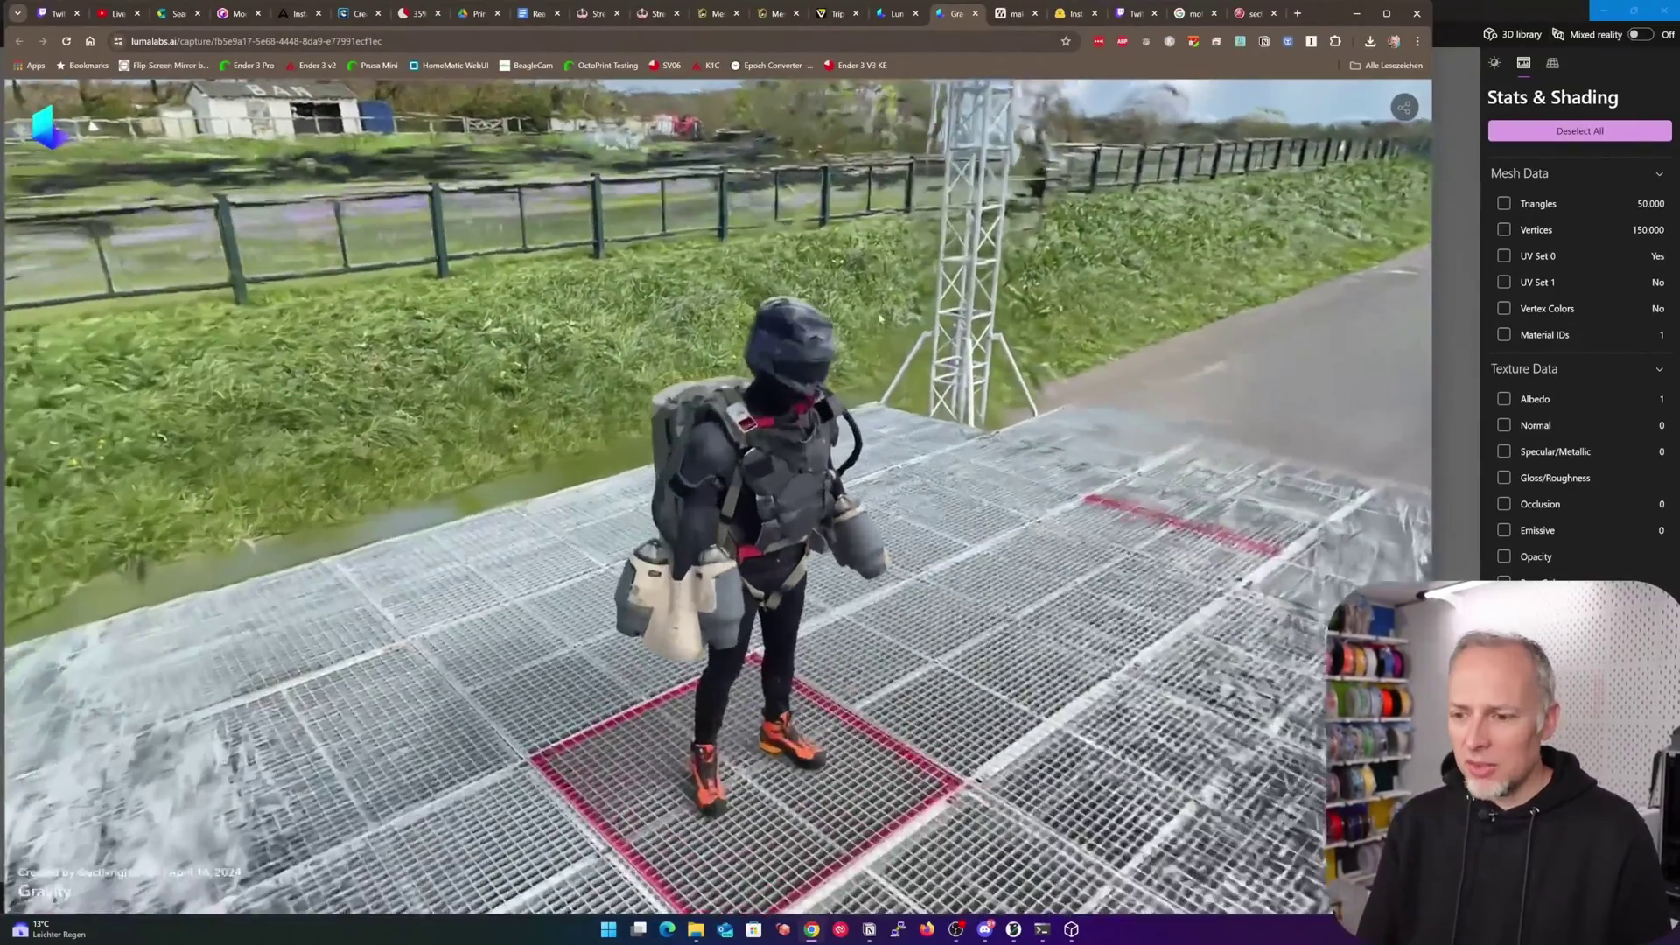
right_drag(893, 369, 1192, 436)
drag(945, 513, 783, 470)
scroll(528, 361, up, 5)
scroll(788, 465, down, 3)
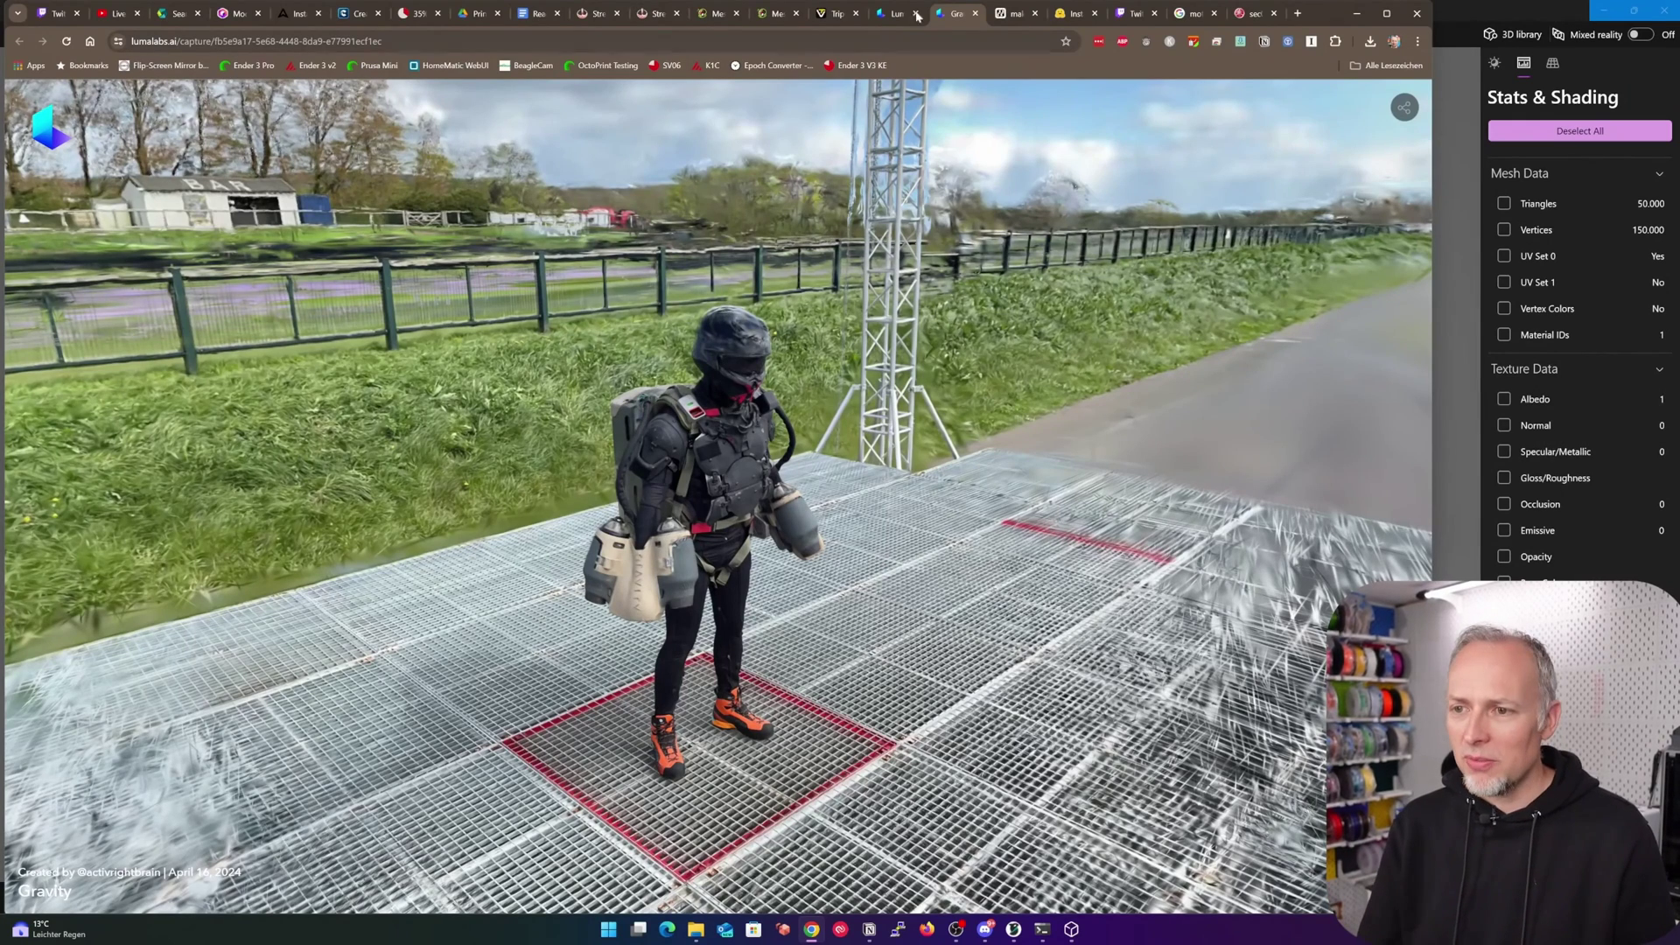
Step: Switch to MakerWorld's AI Scanner page and enlarge the page zoom to 175 % to read the capture tips
click(1007, 19)
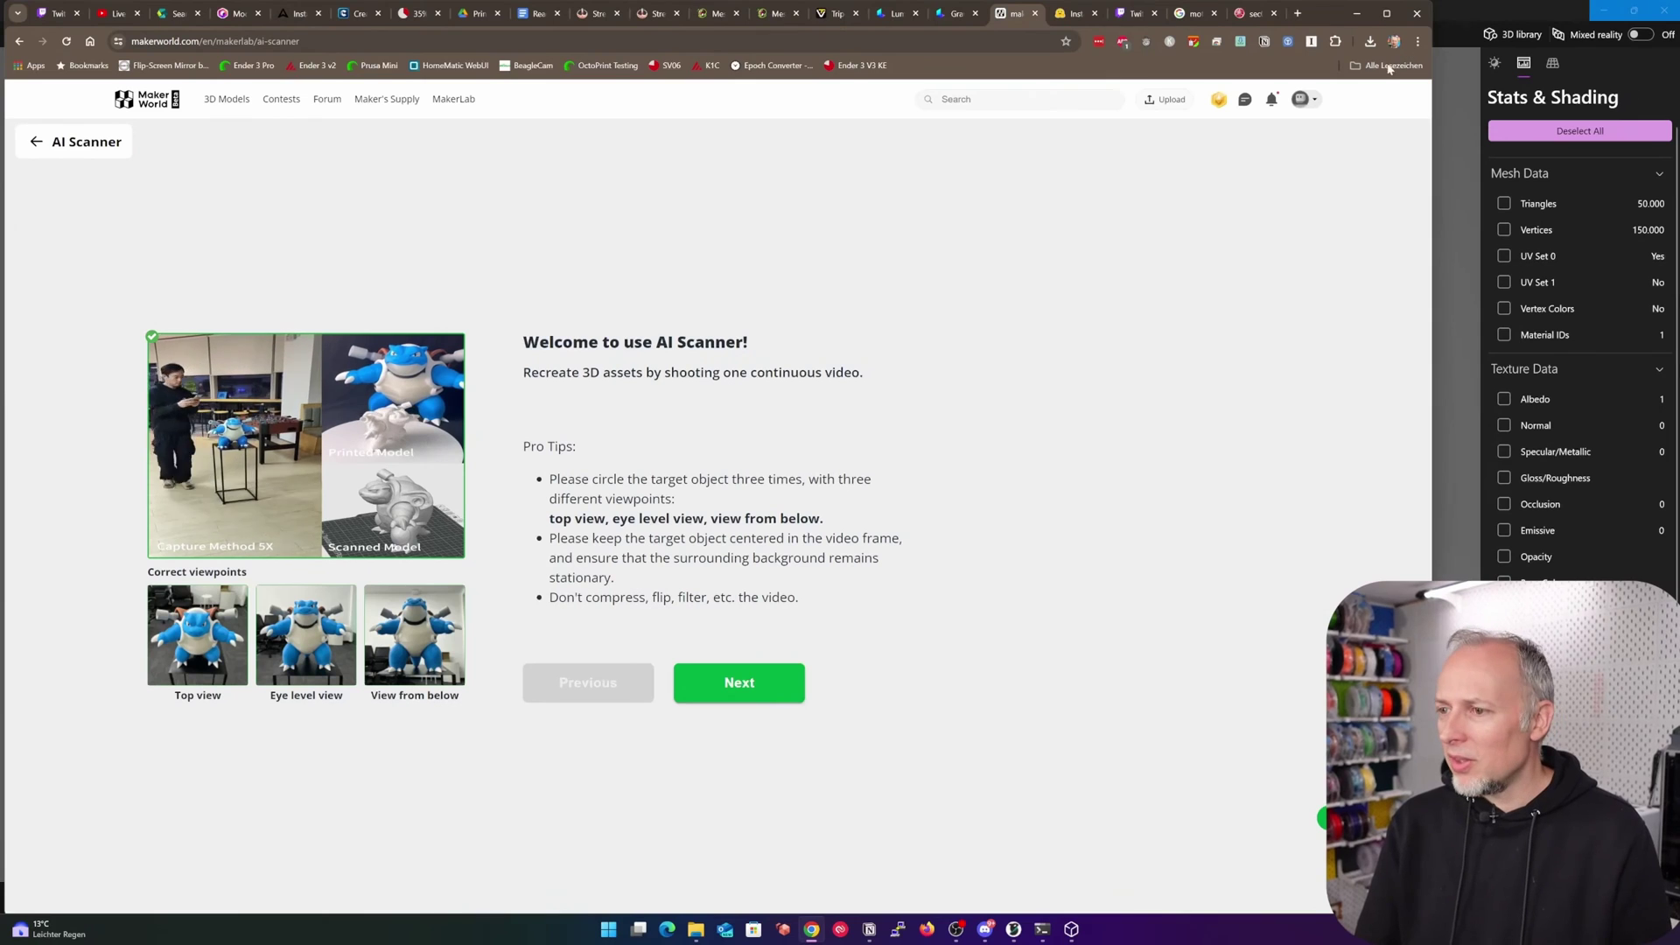
click(1417, 41)
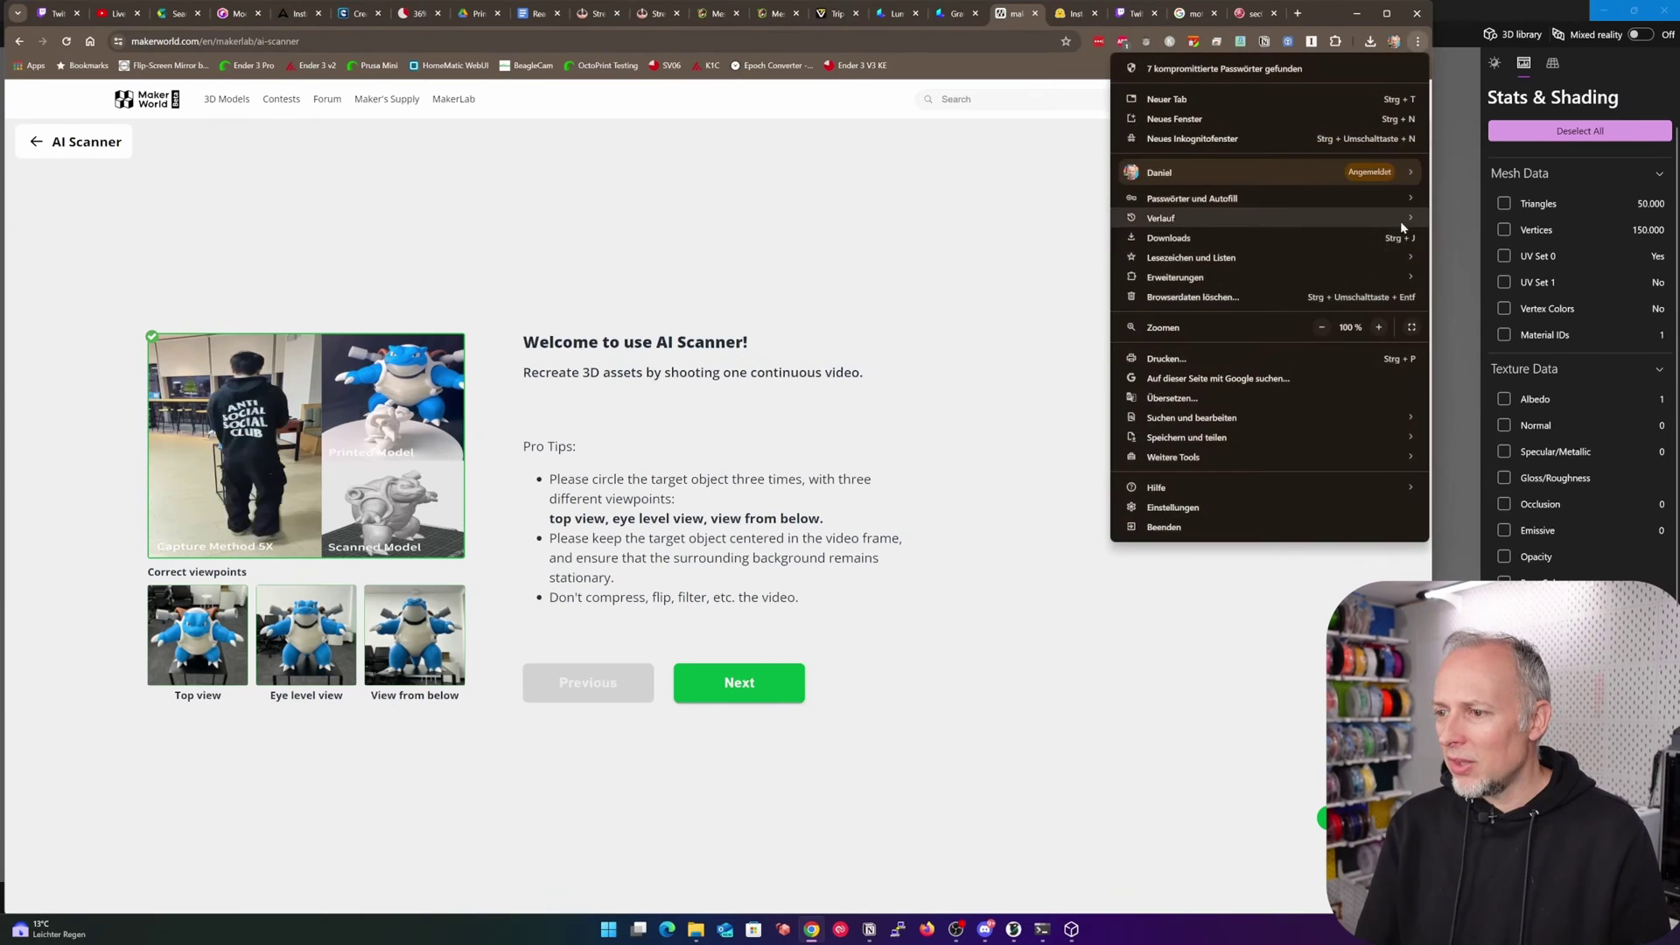
click(1379, 328)
click(1379, 327)
click(1379, 327)
click(1379, 327)
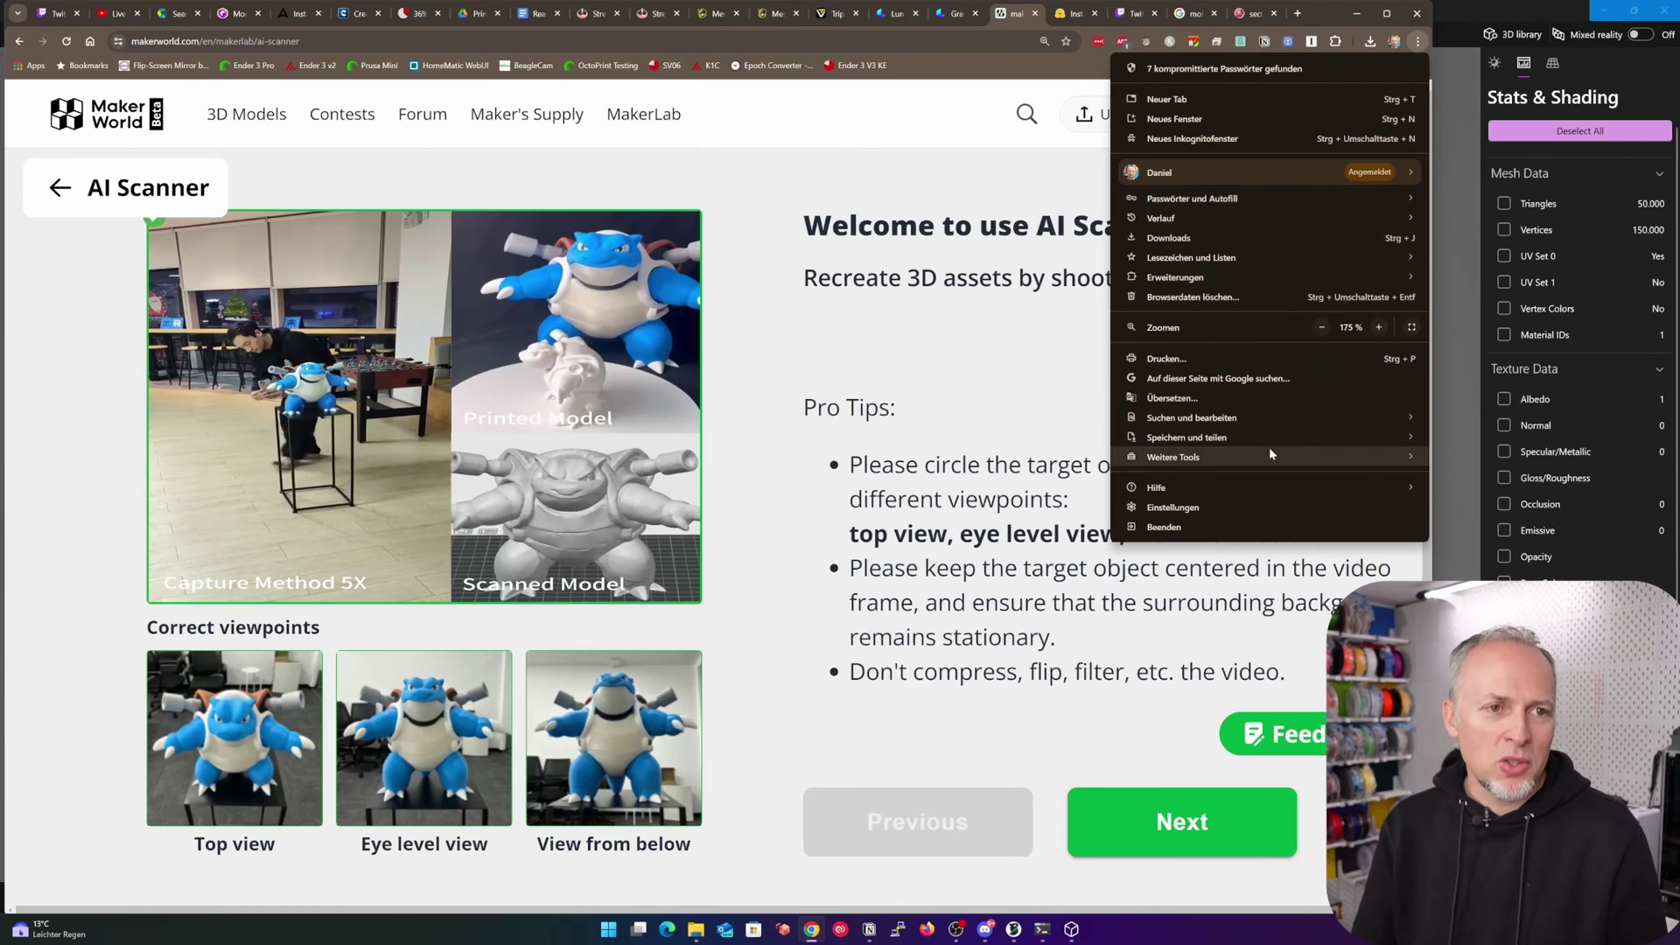
mouse_move(1272, 454)
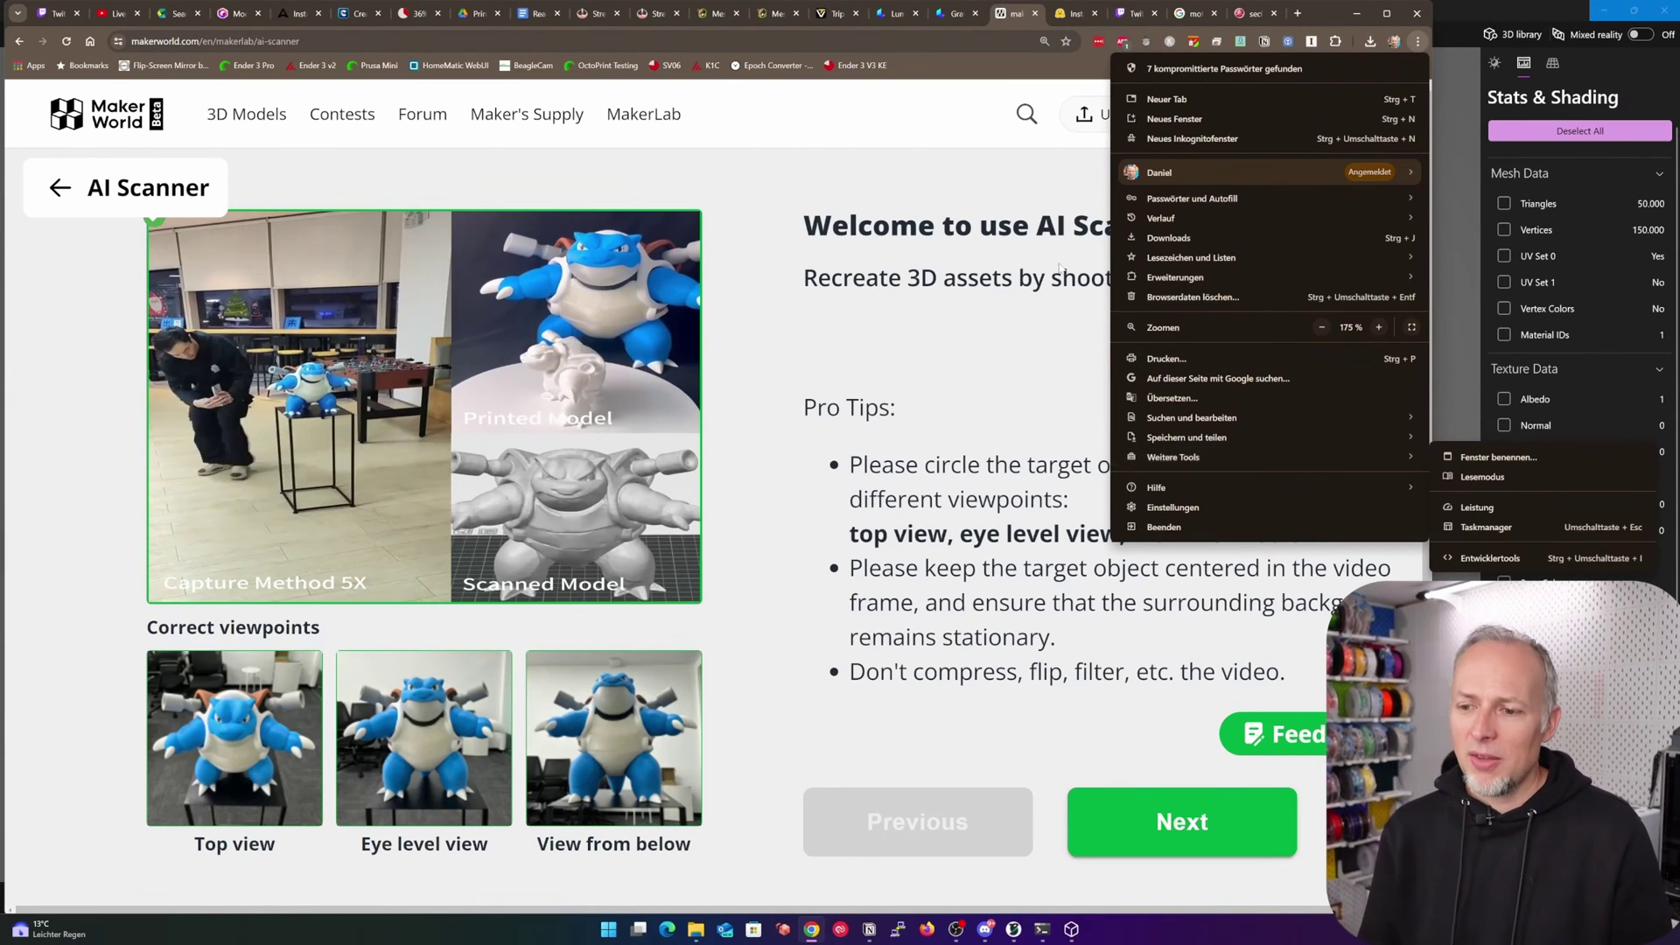
click(956, 323)
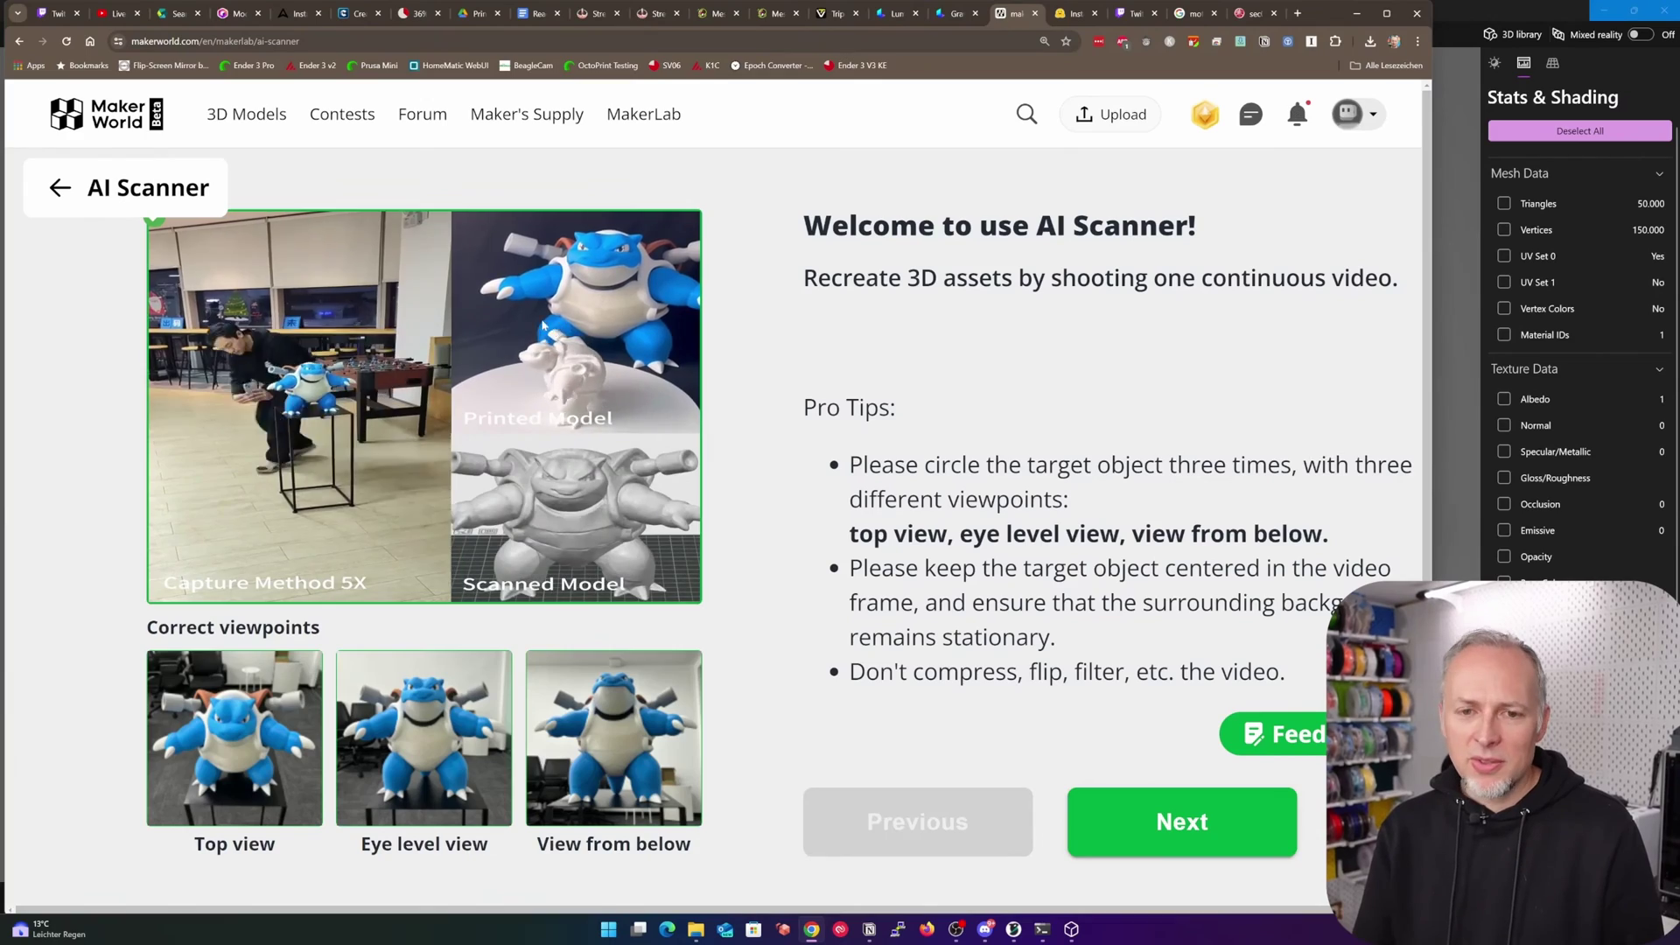
Step: Compare the AI Scanner page with Luma, look through the dashboard's featured captures and return to the Gravity capture
click(954, 15)
click(1024, 11)
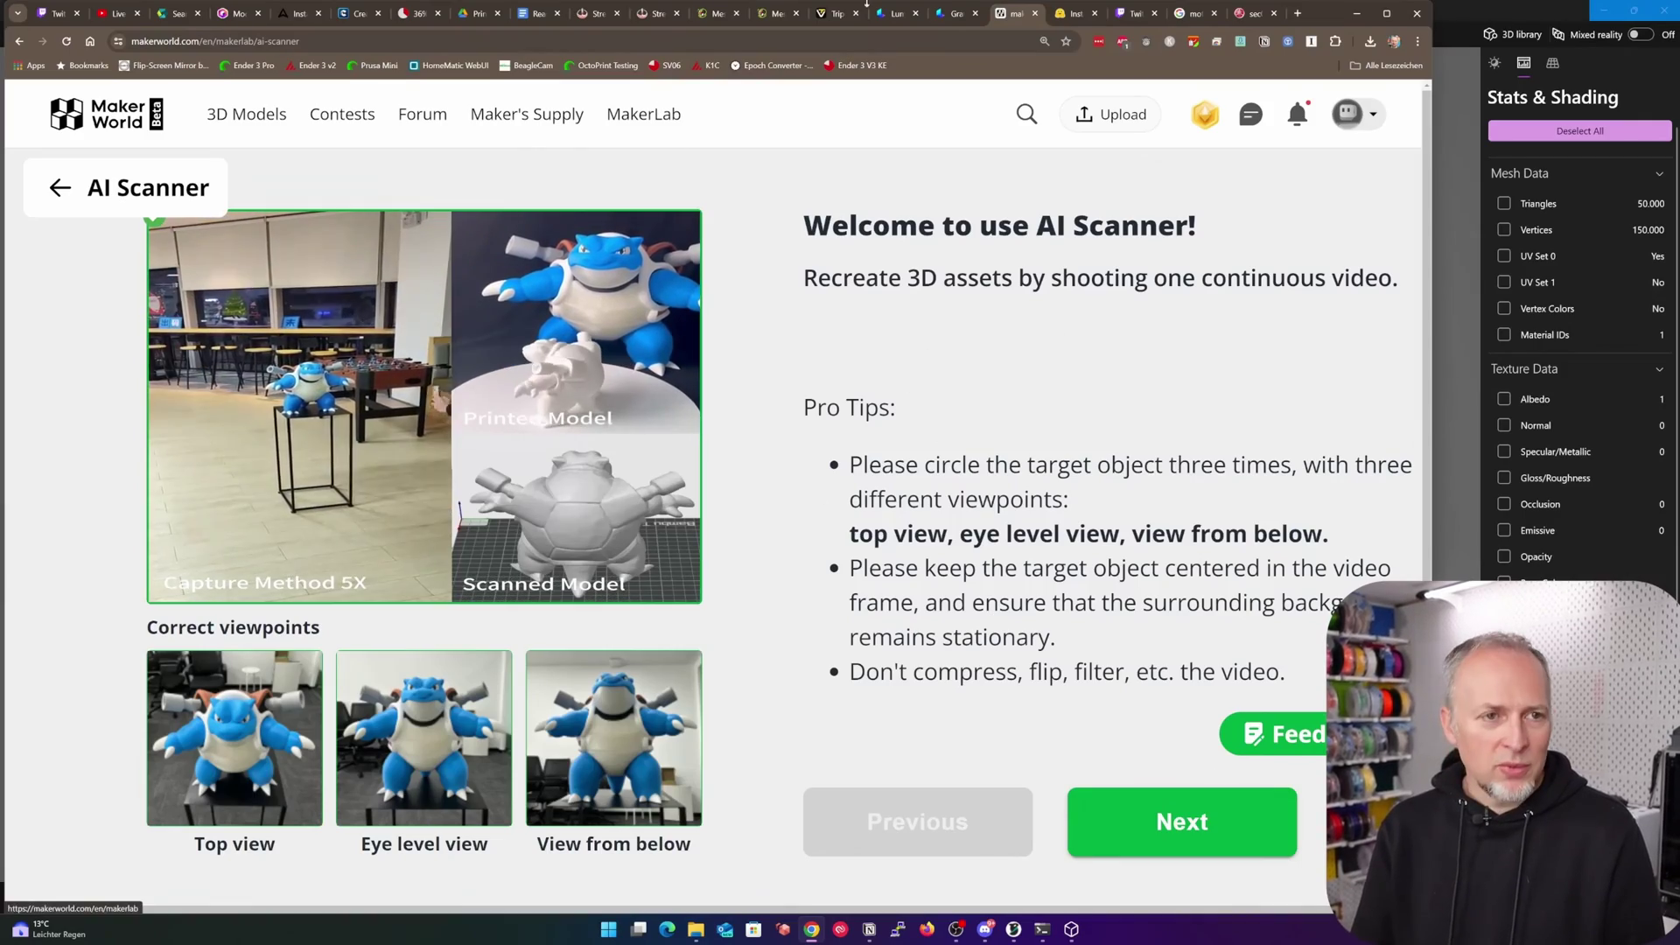
click(954, 13)
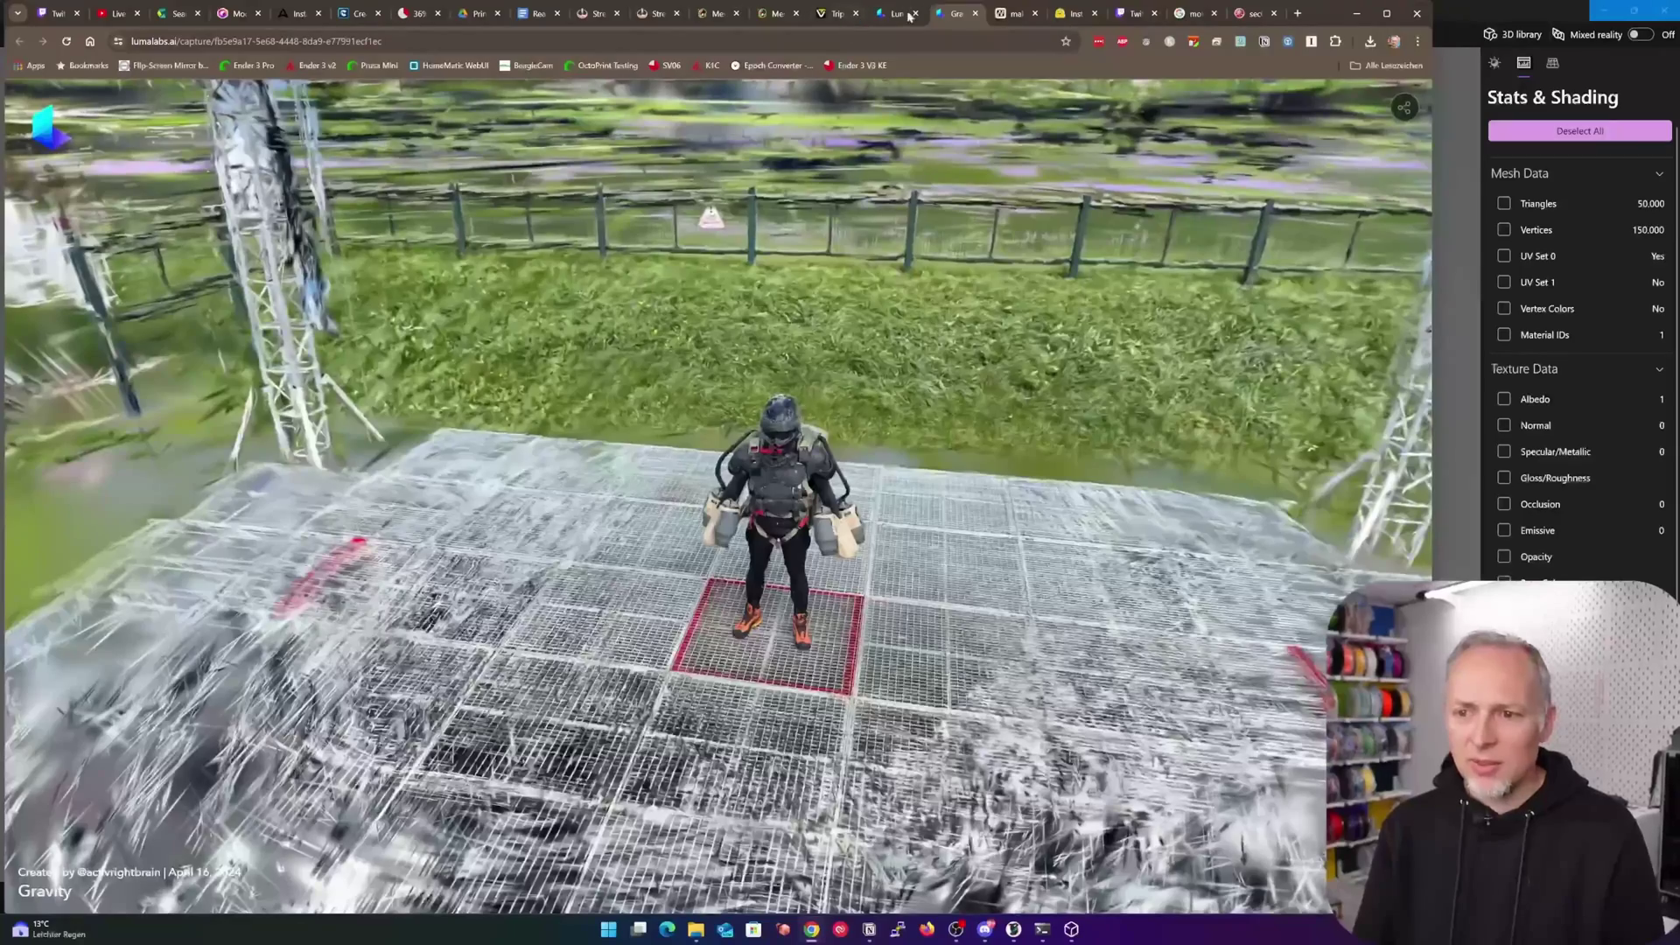
click(909, 15)
scroll(922, 361, down, 2)
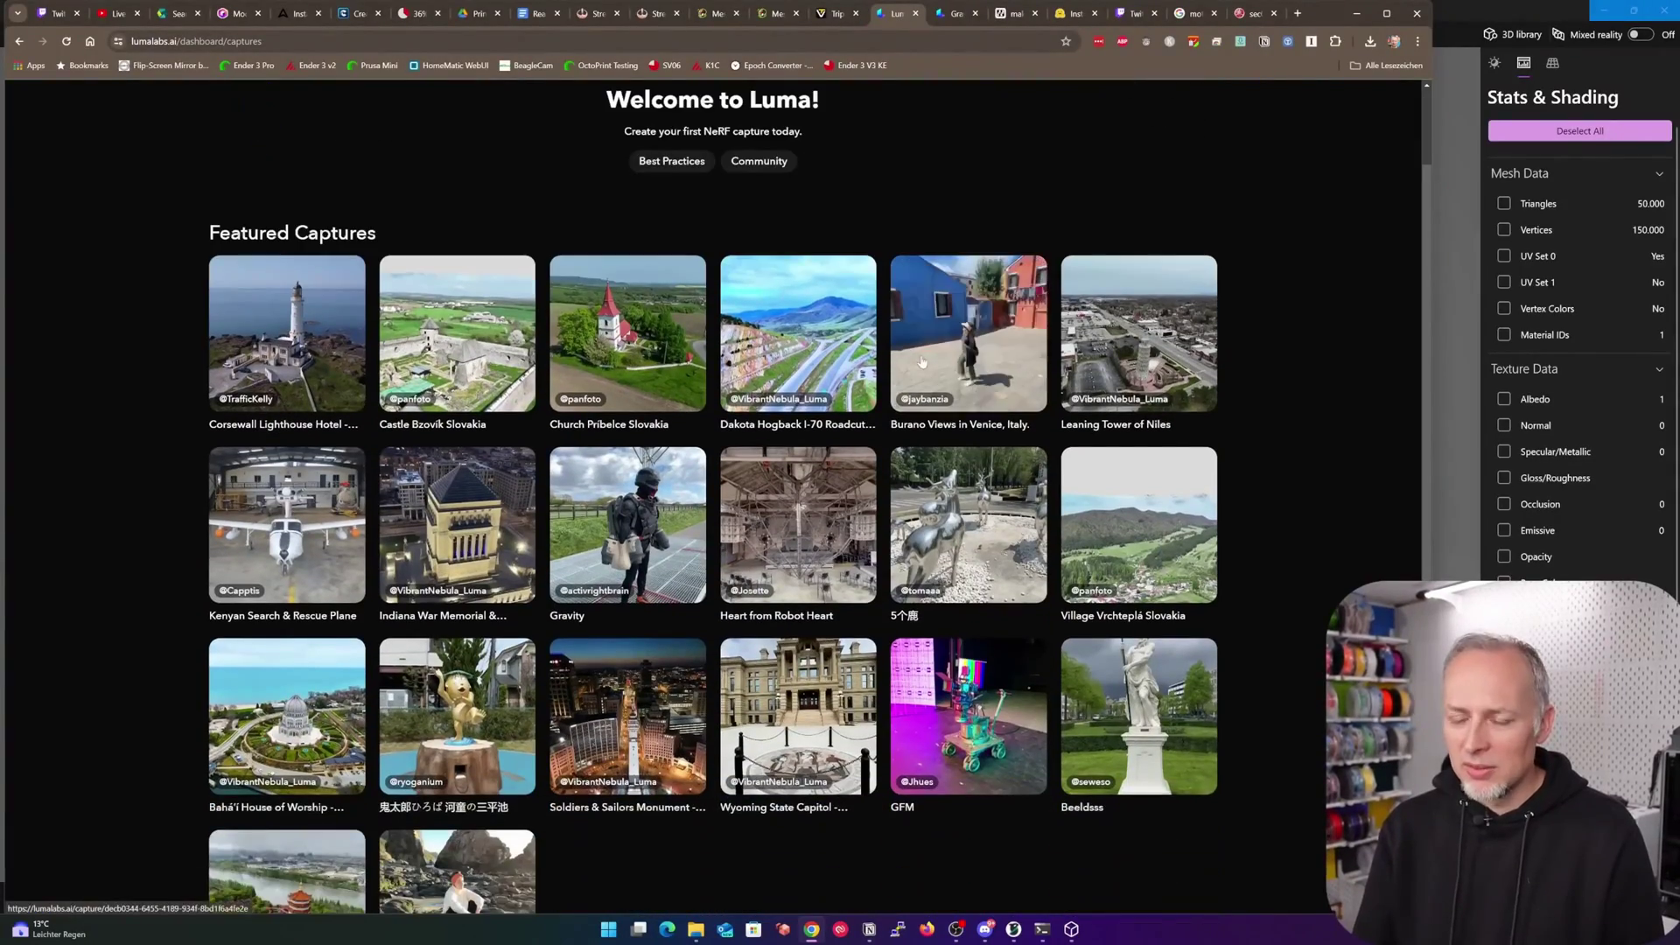
click(963, 18)
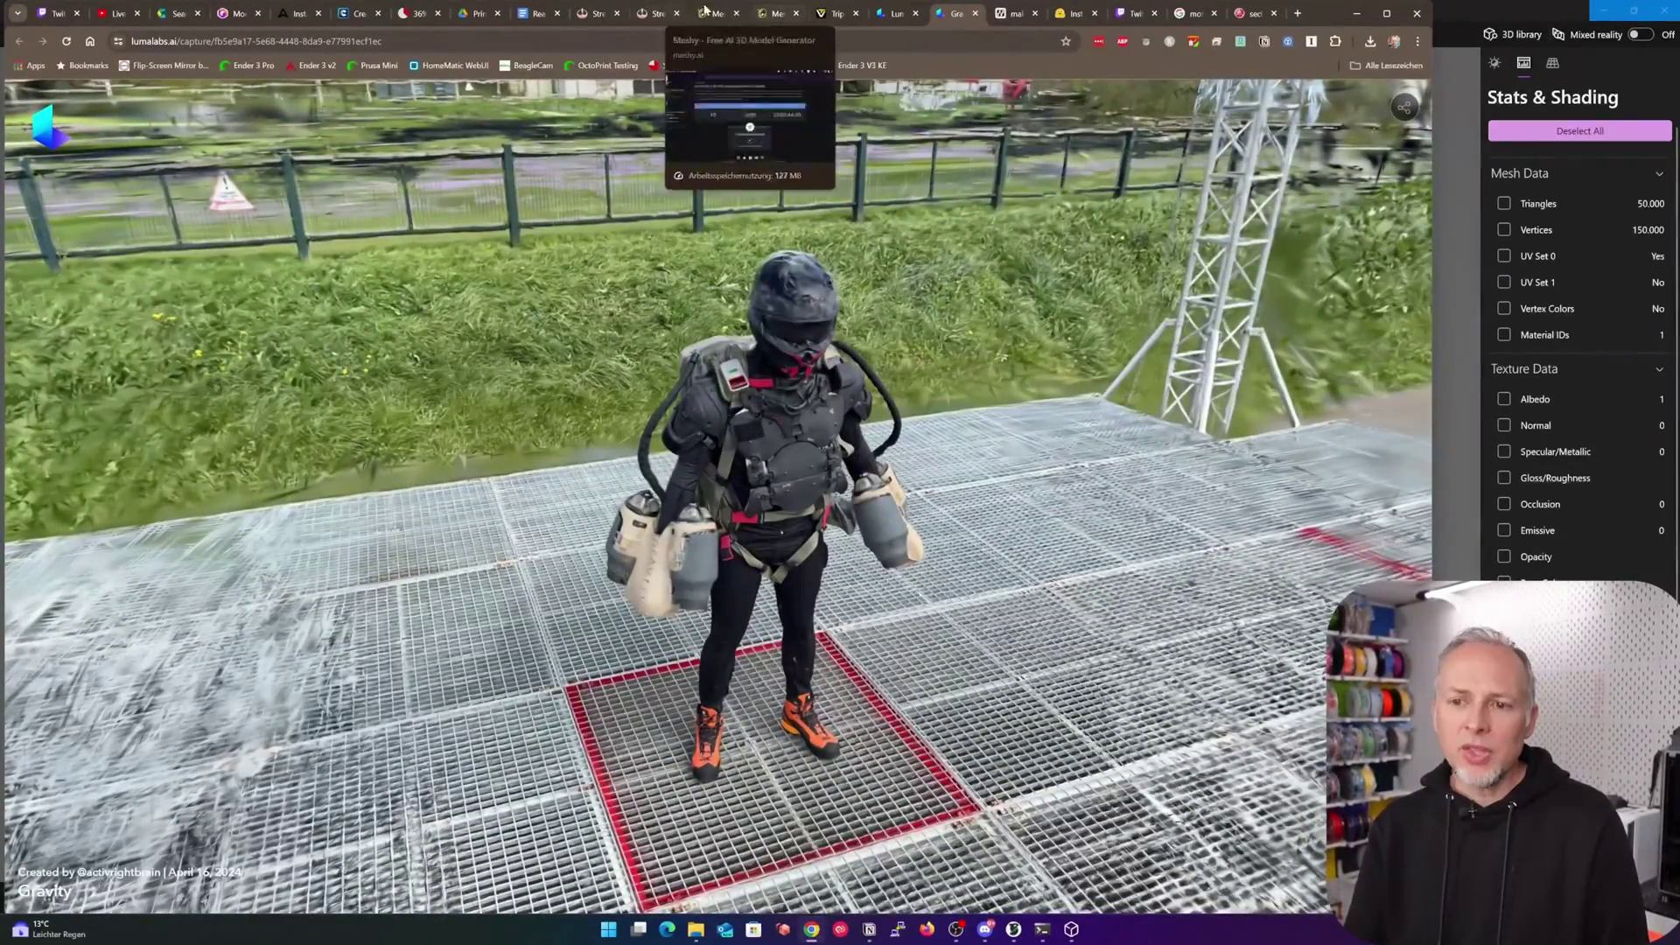
Step: Switch to Tripo, close the opened pig-on-motorcycle model and go from My Models to the Create page
click(770, 15)
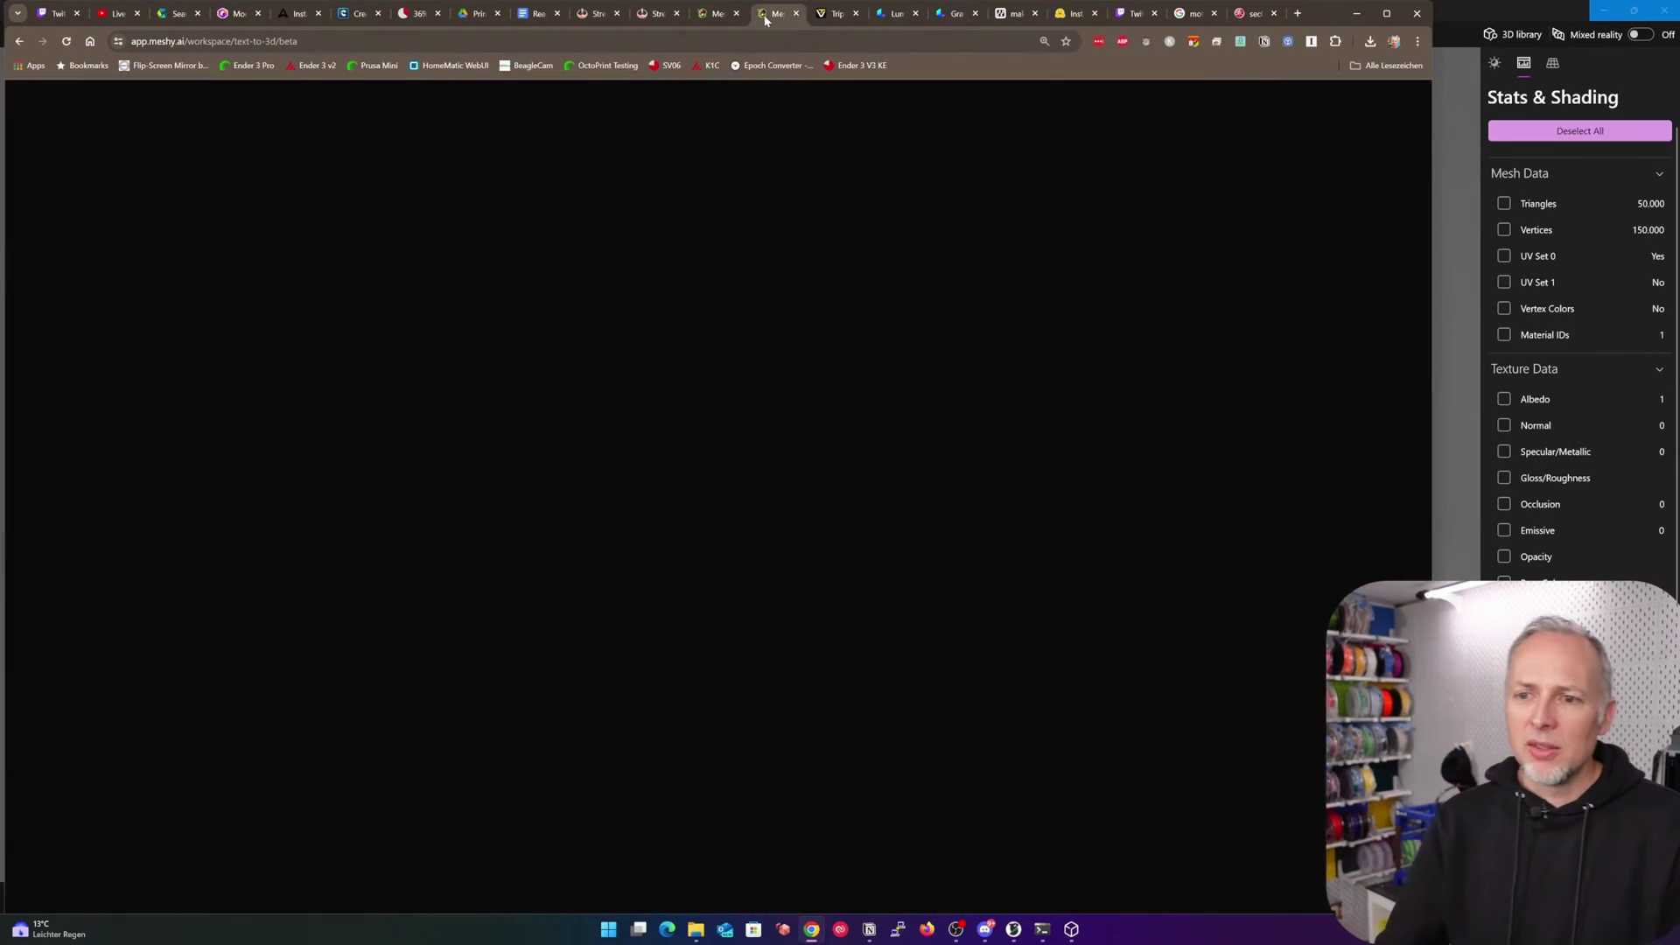
click(831, 15)
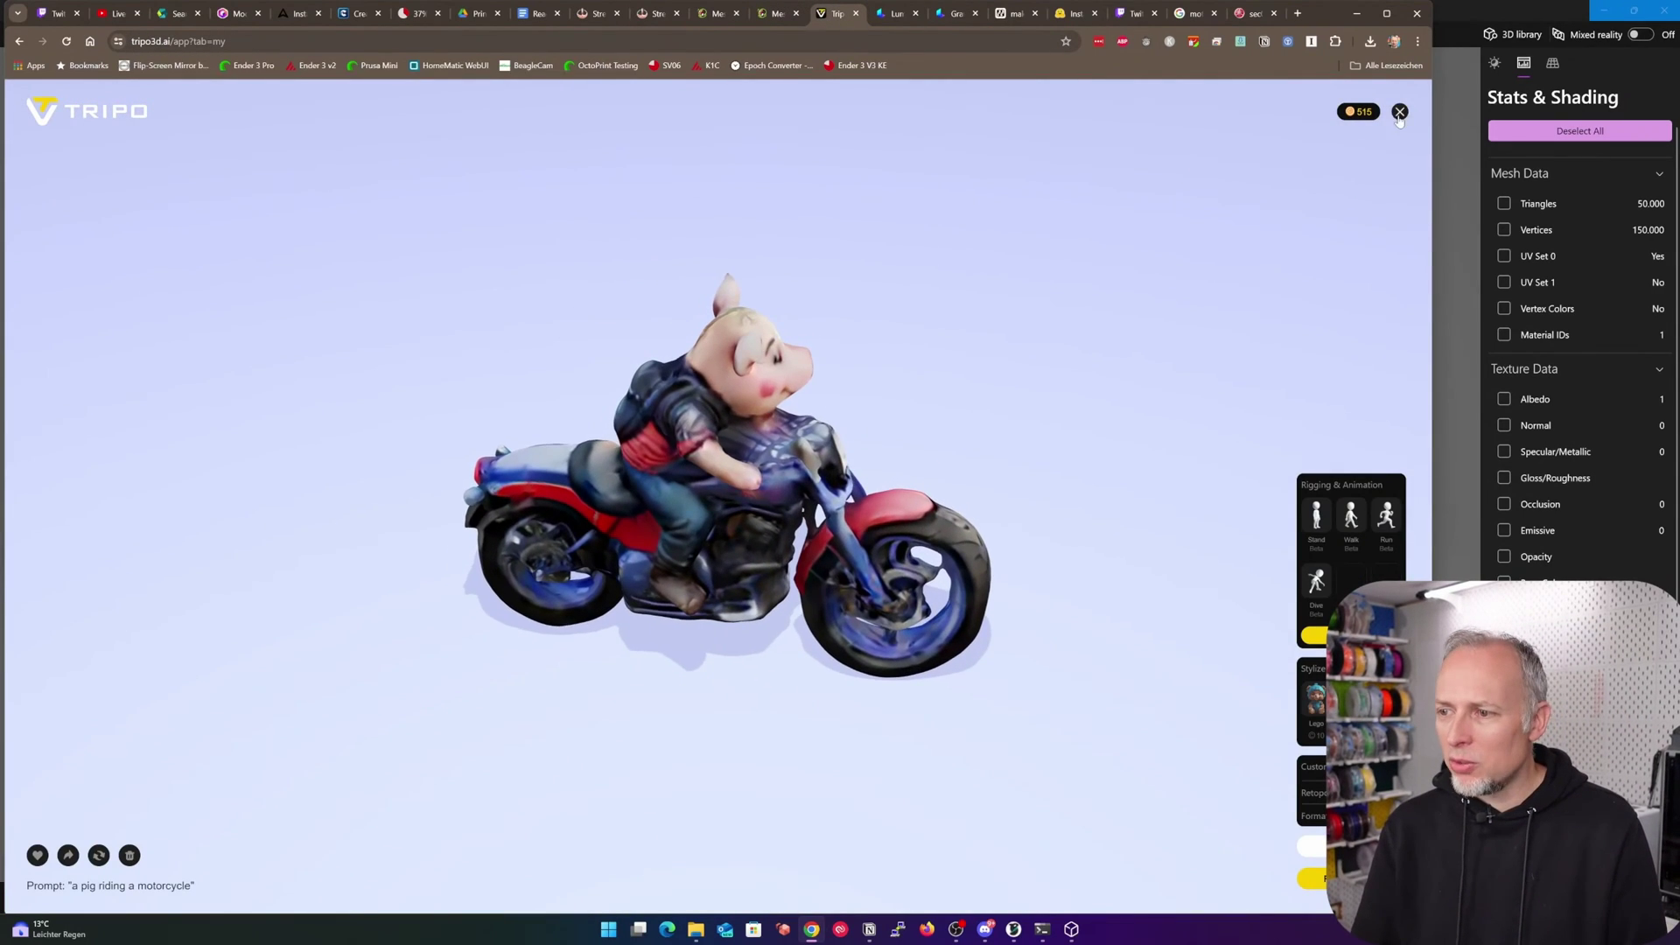
click(1400, 111)
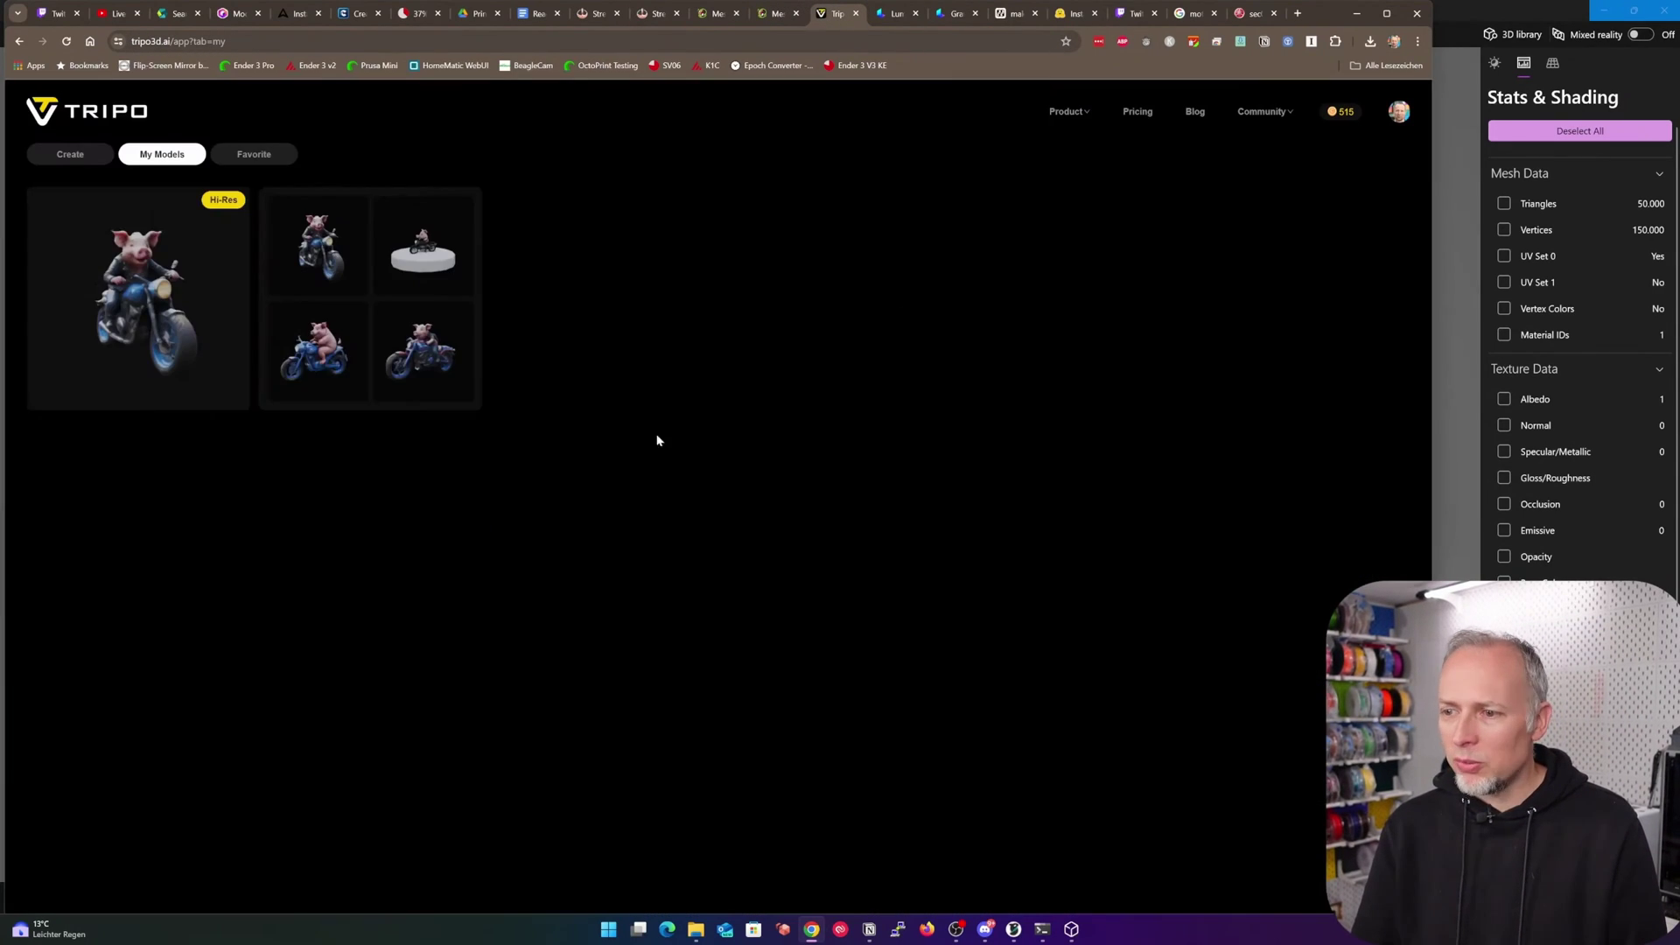
click(52, 154)
Step: Return to Meshy's Text to 3D workspace, view the refined pig from another angle and compare the third and fourth drafts
click(777, 15)
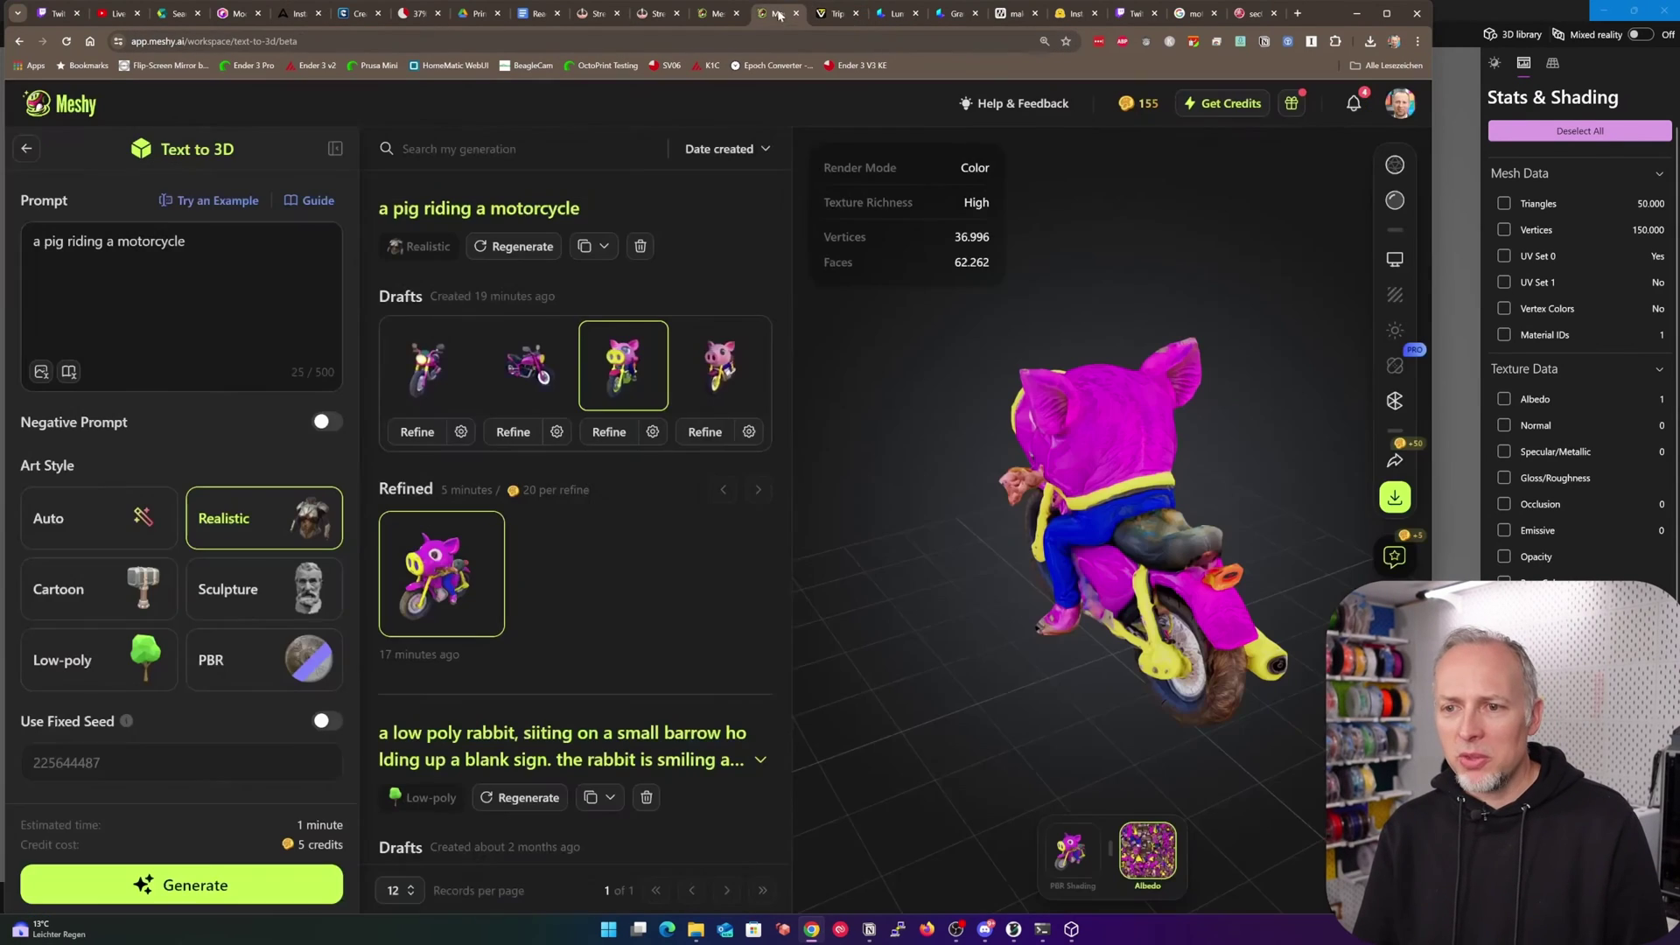
mouse_move(731, 334)
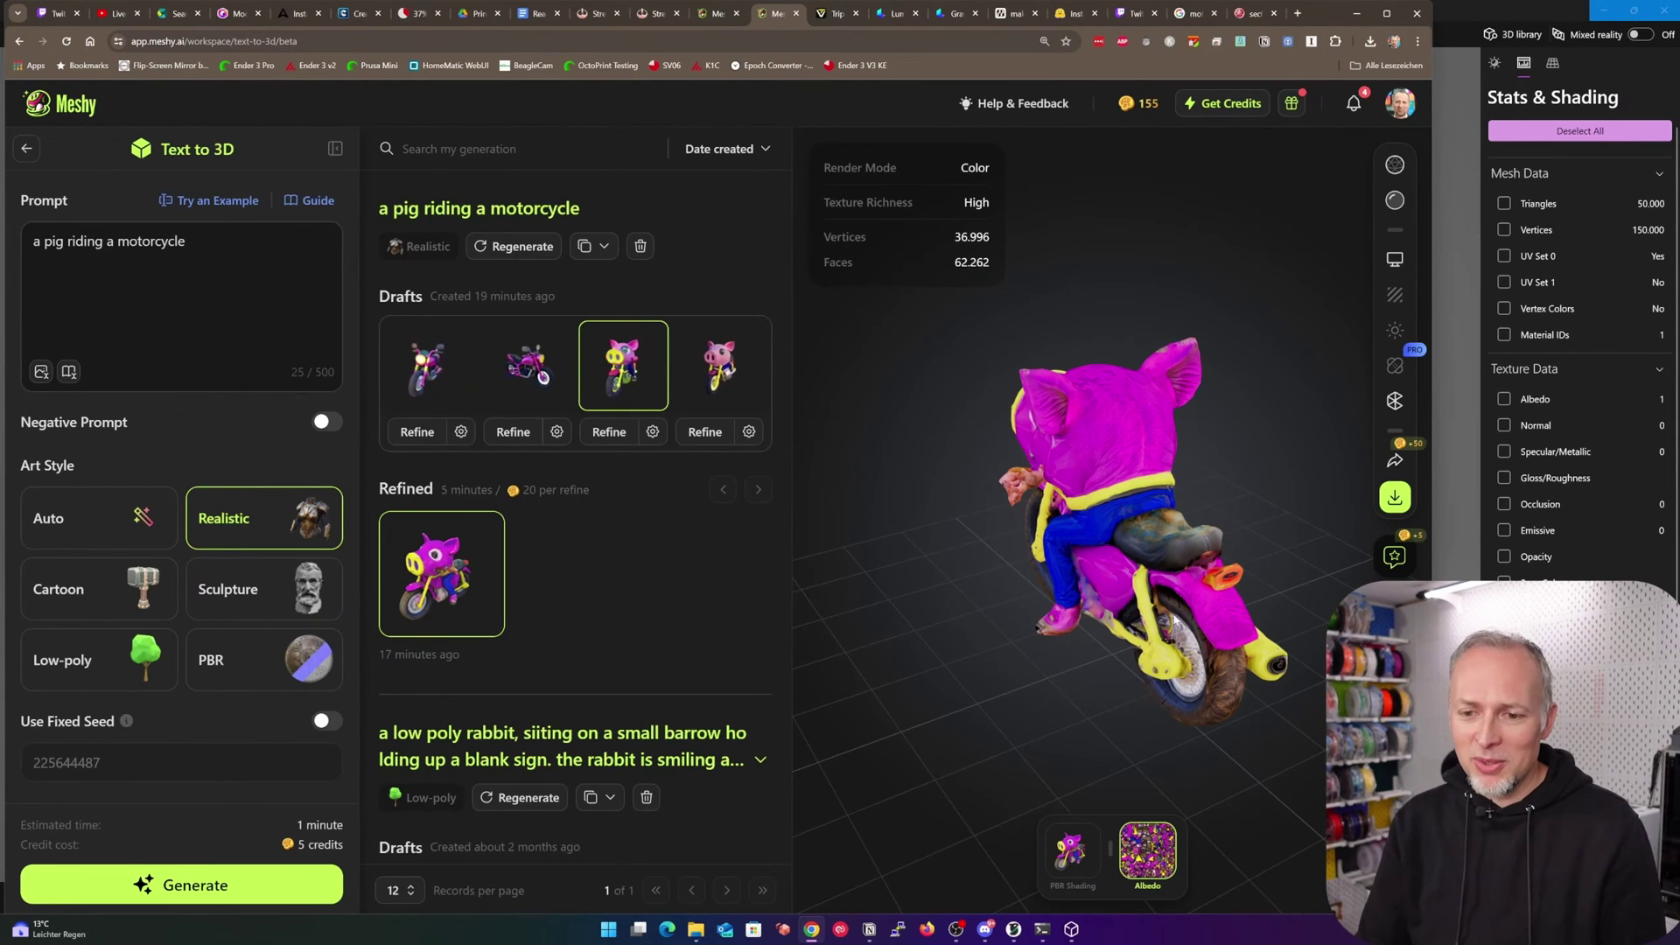
drag(1173, 622, 1321, 665)
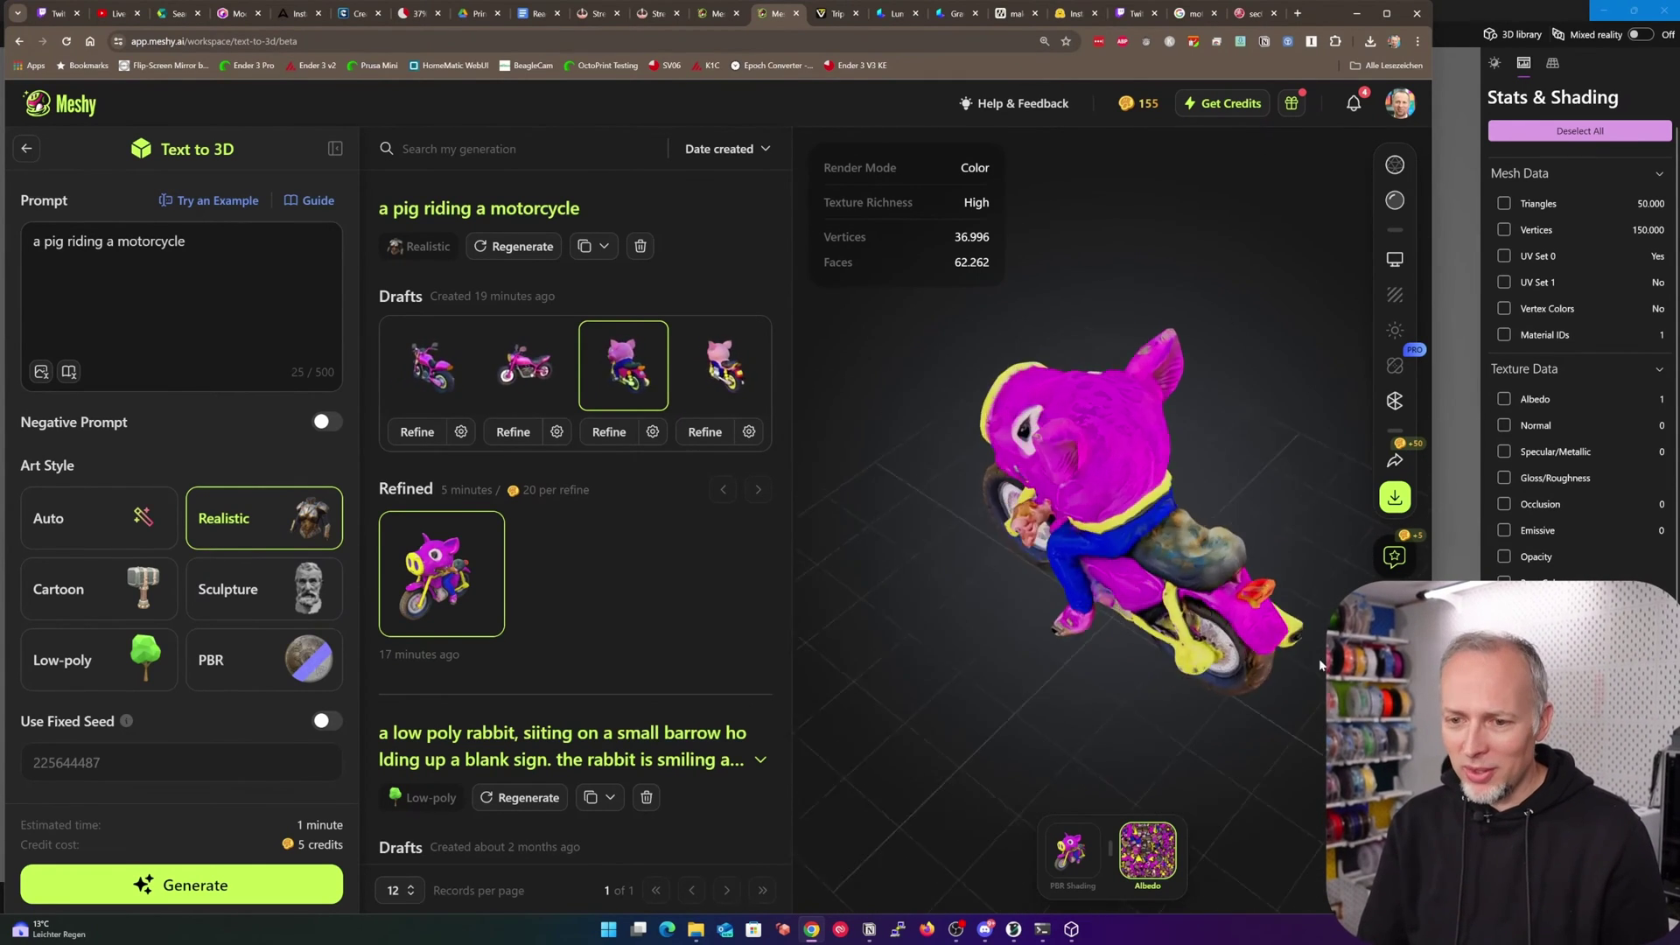
click(733, 376)
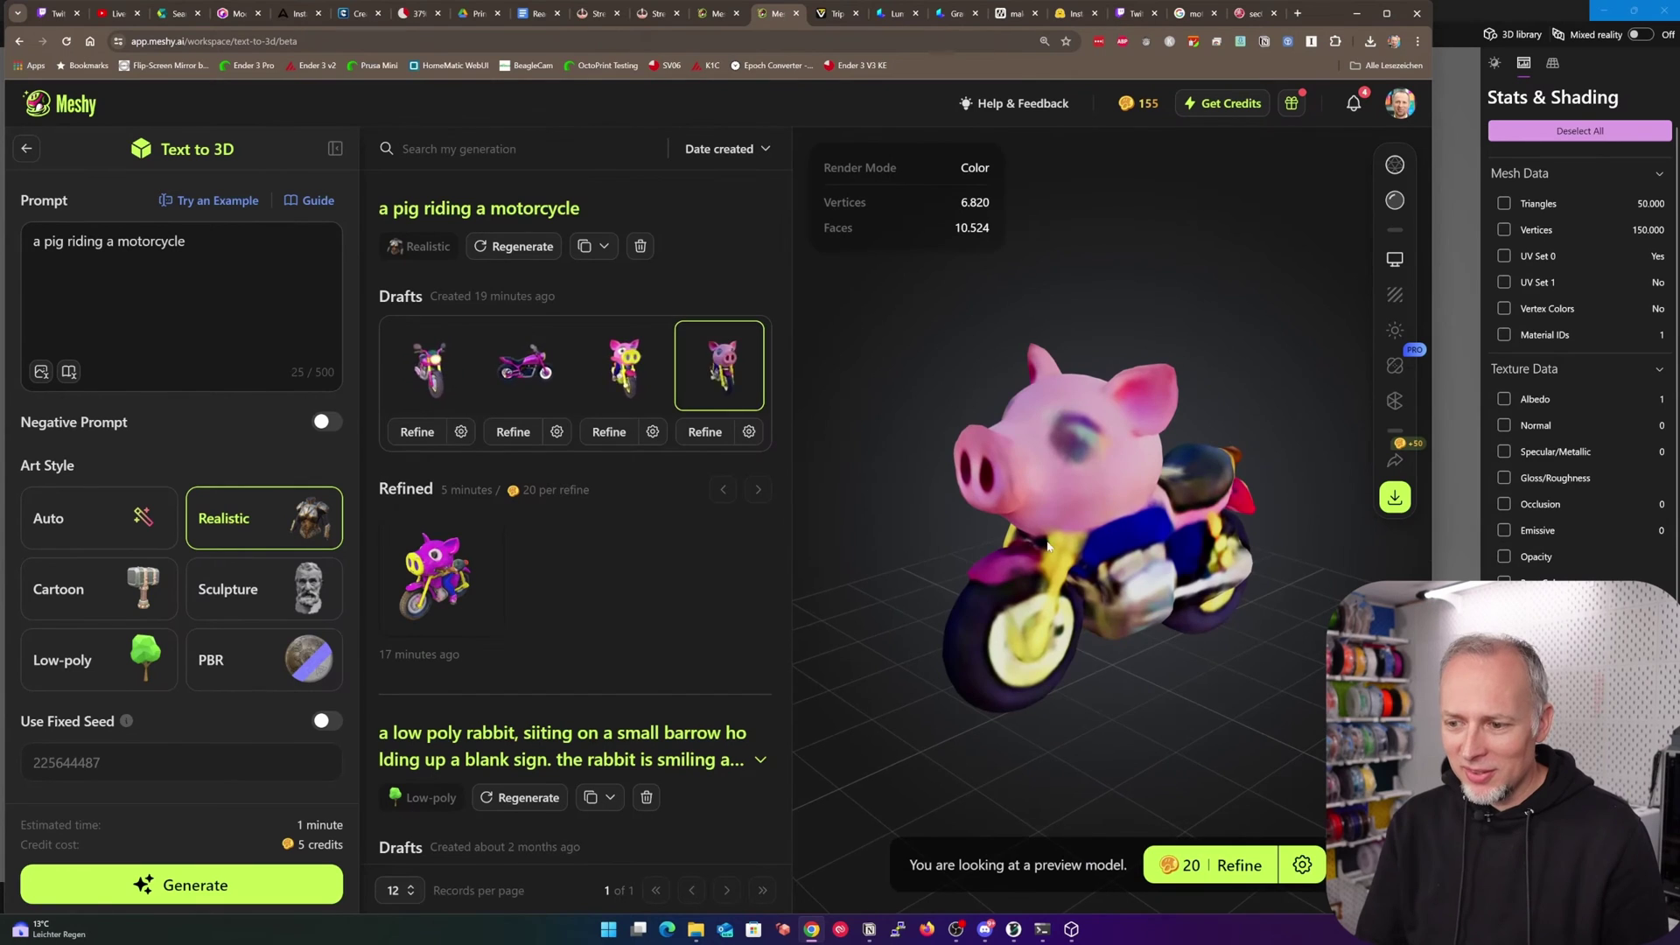
click(625, 367)
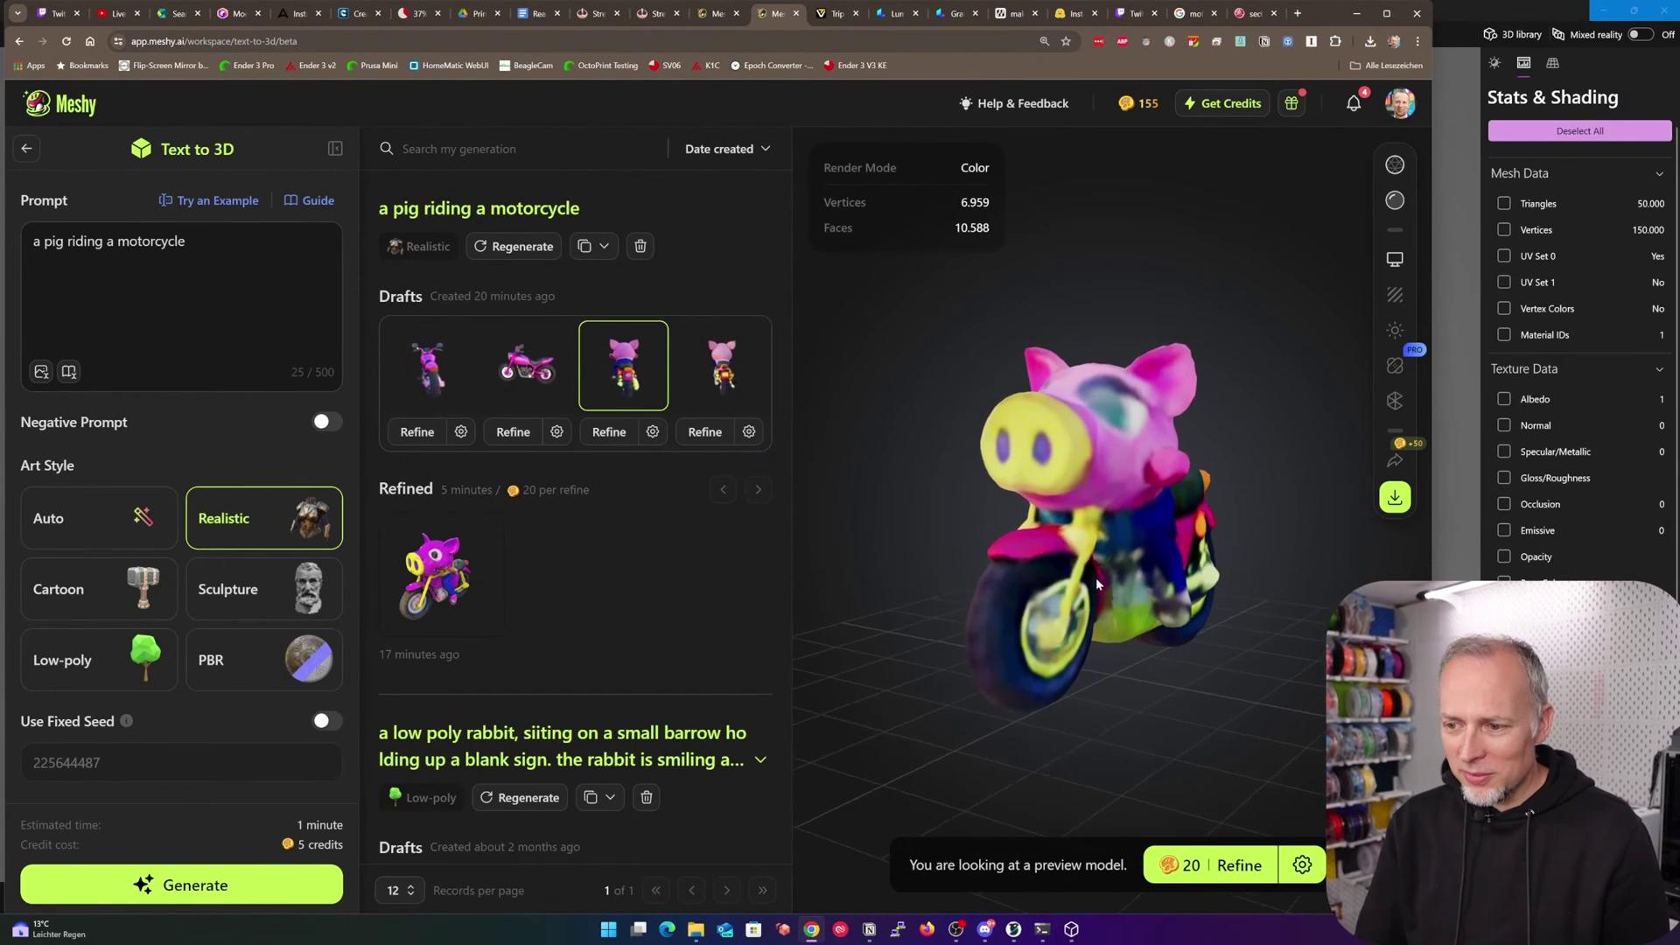
click(731, 384)
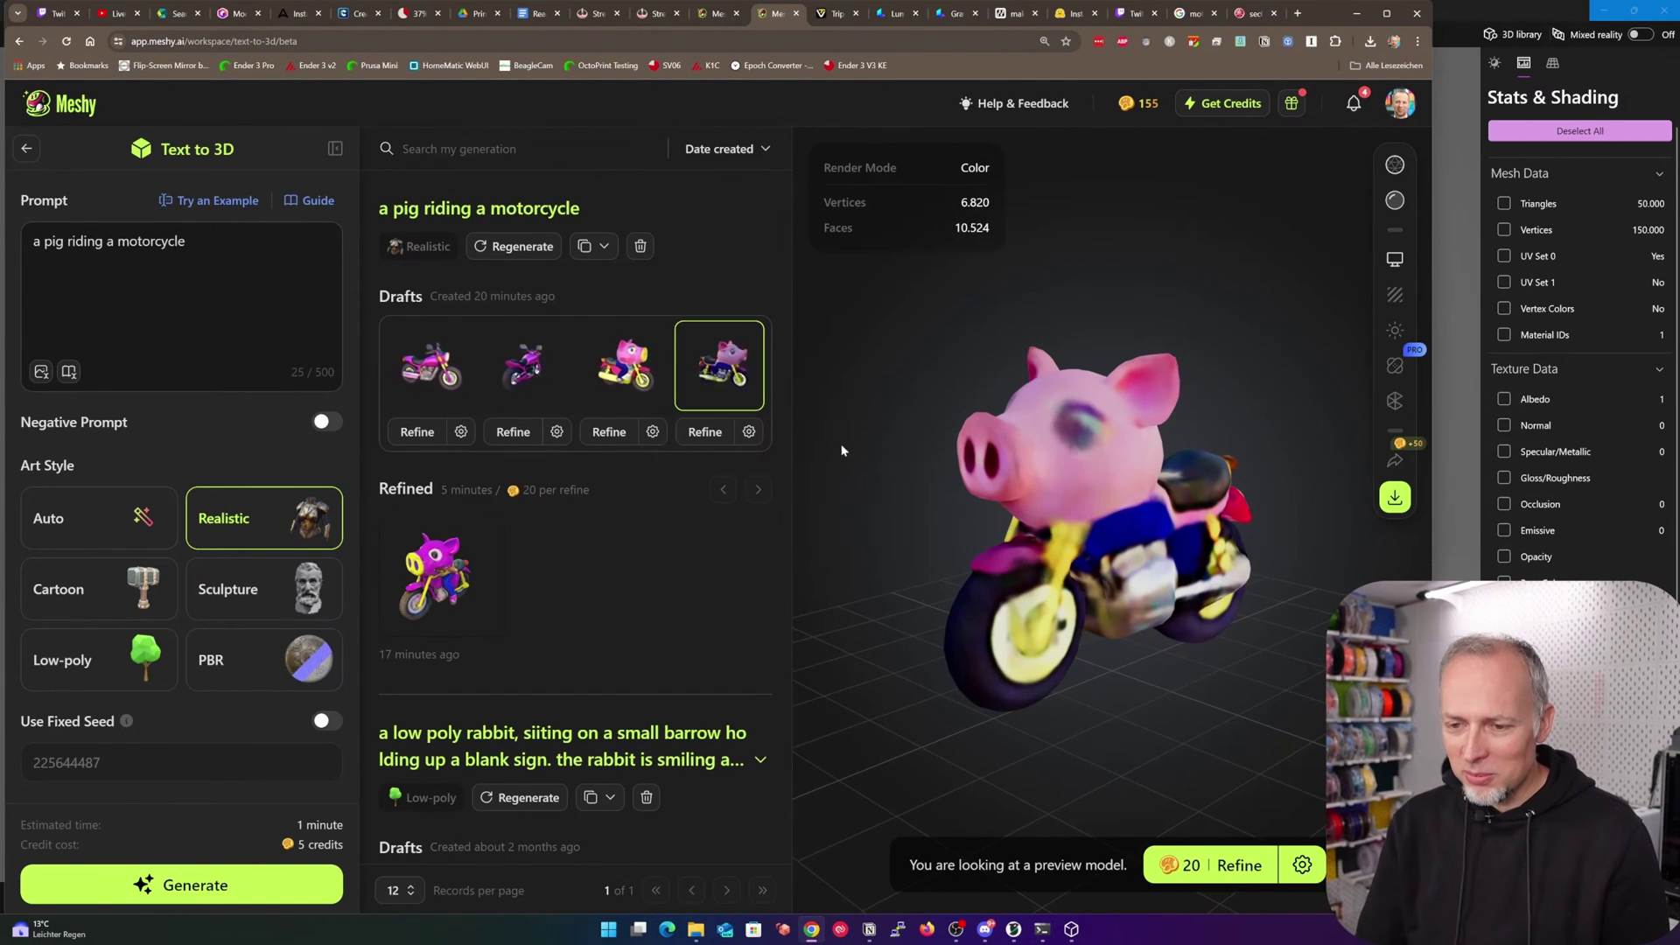